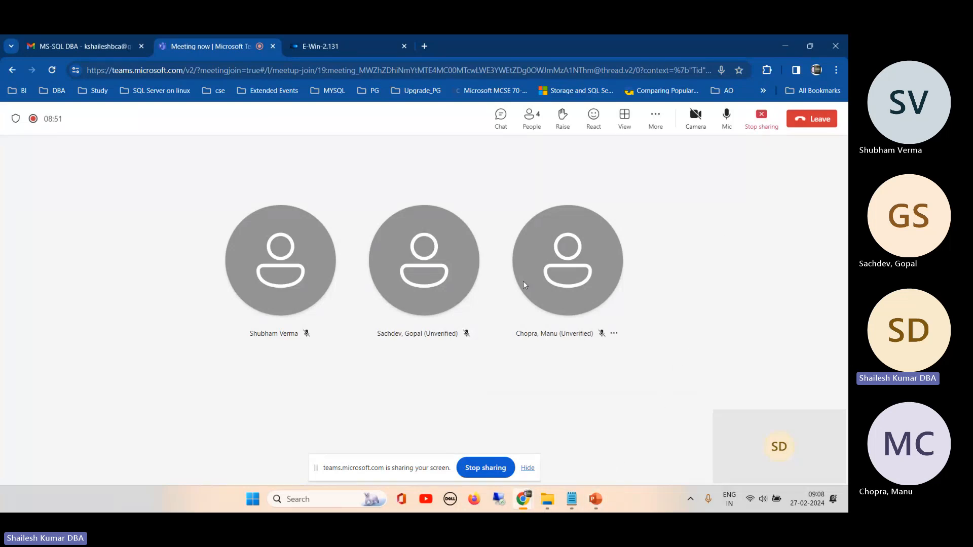
- Switch to the E-Win-2.131 remote desktop session
click(338, 47)
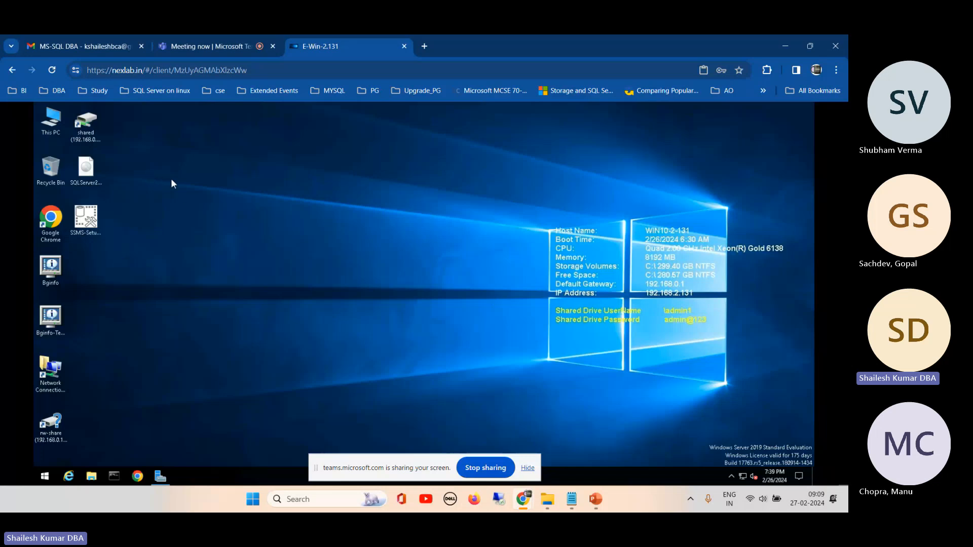
click(85, 171)
right_click(85, 172)
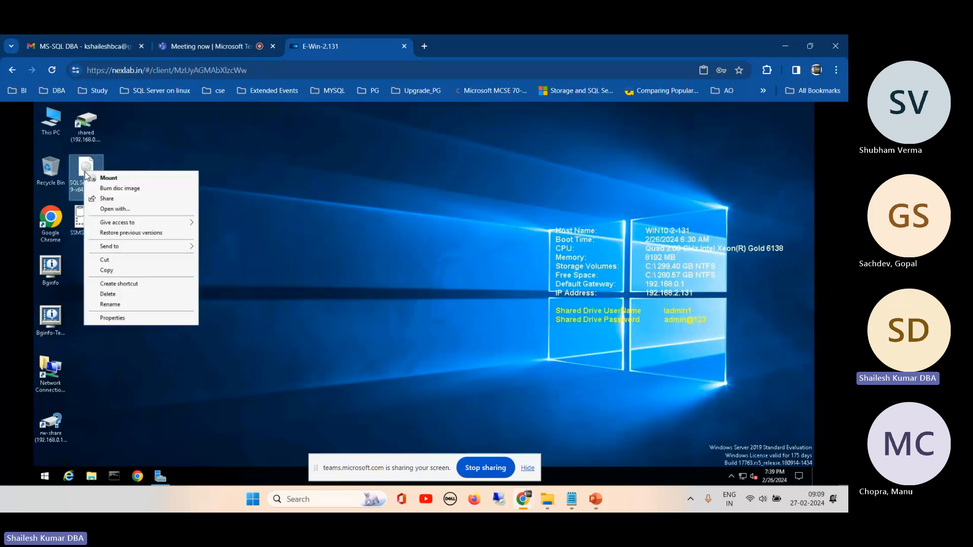
click(126, 190)
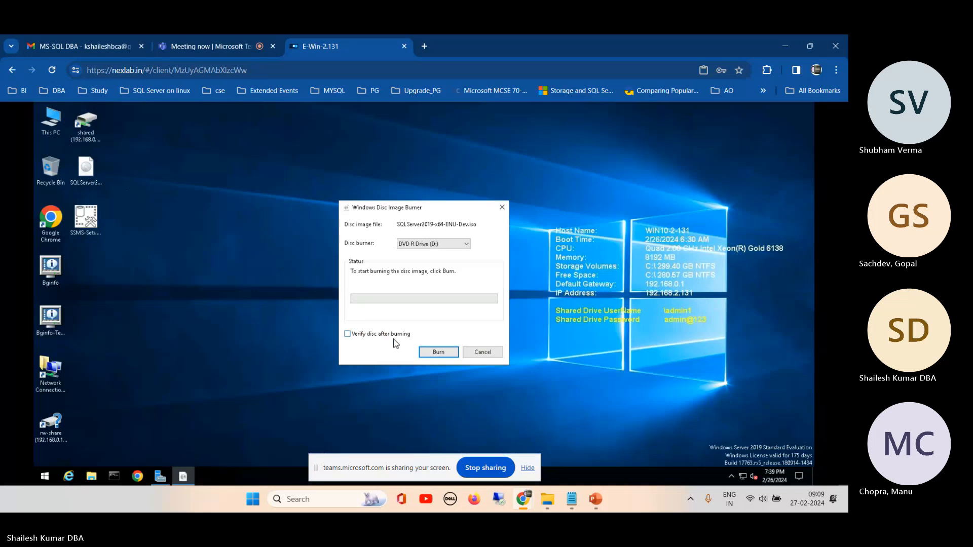
click(481, 352)
right_click(87, 172)
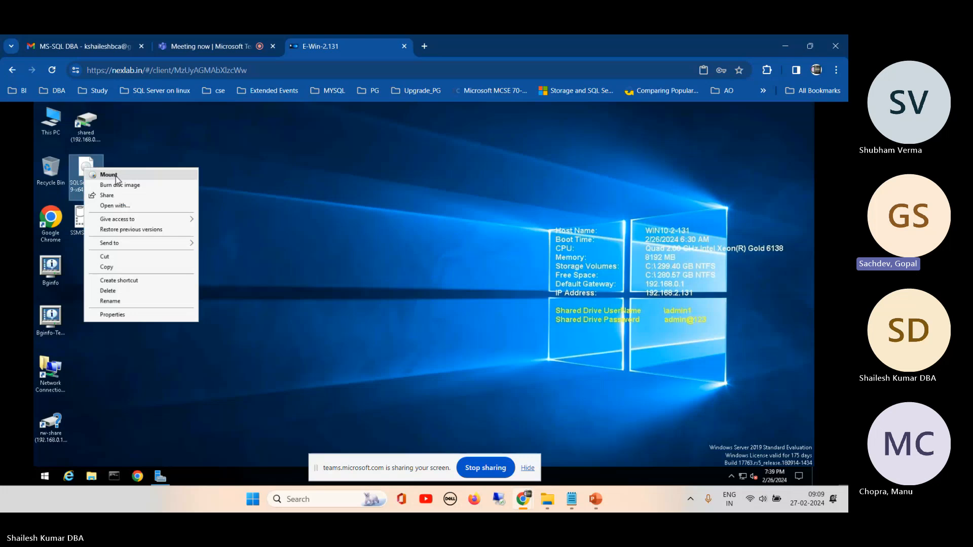
click(341, 207)
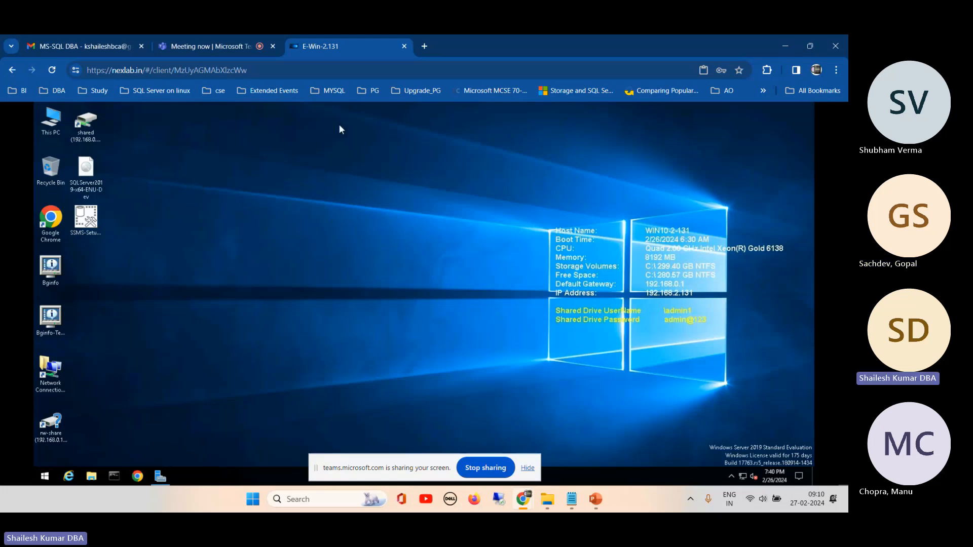
- Search Google in a new browser tab for "sql server download 2019"
click(424, 46)
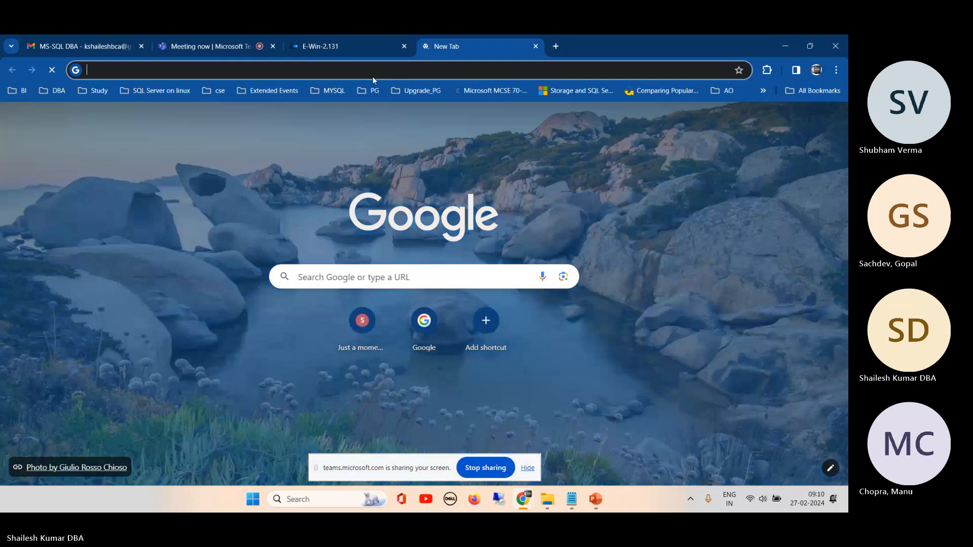
click(372, 76)
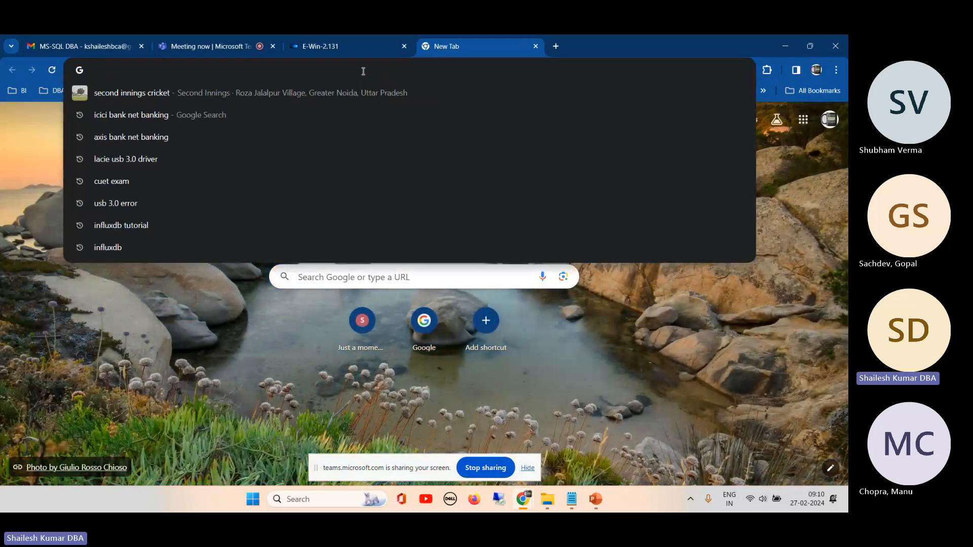
text(sqlserfver)
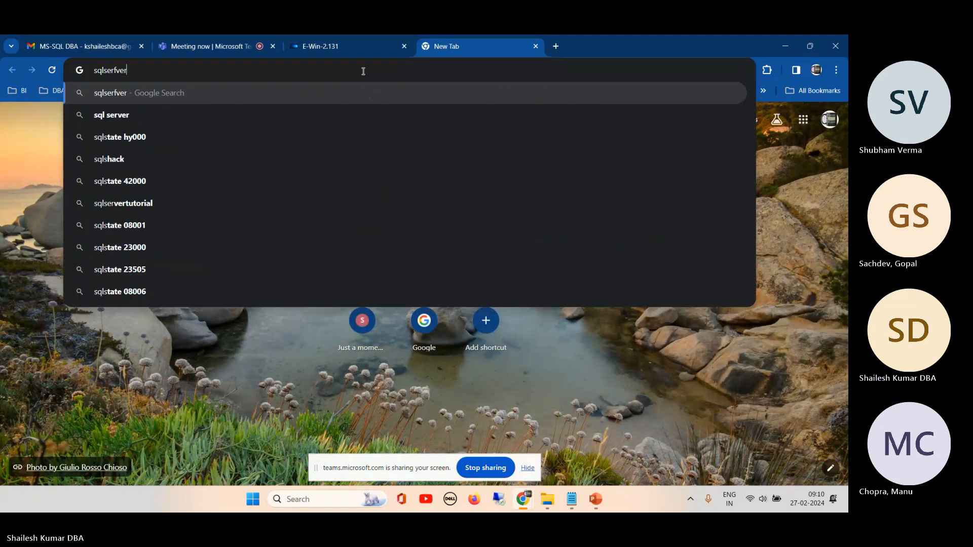
key(BackSpace)
key(BackSpace)
key(BackSpace)
key(BackSpace)
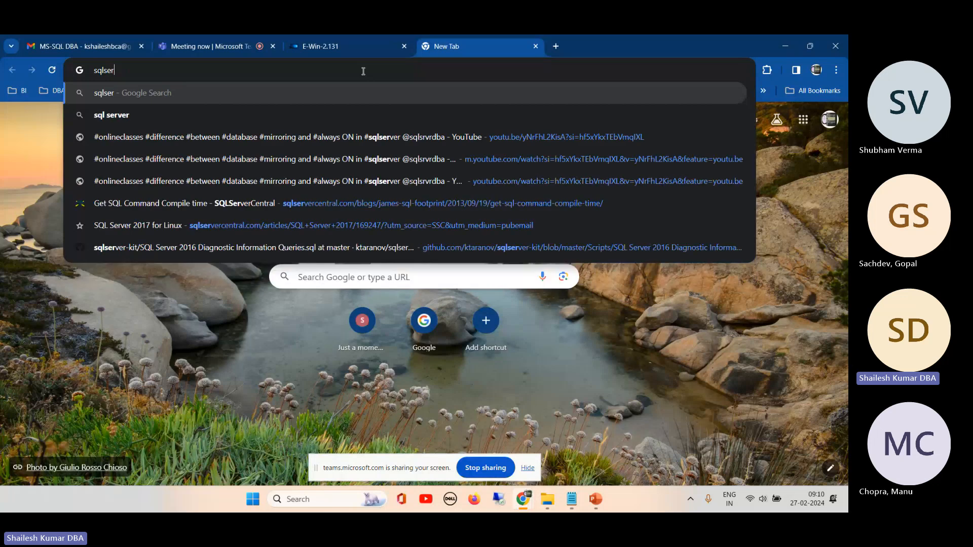
text(ver)
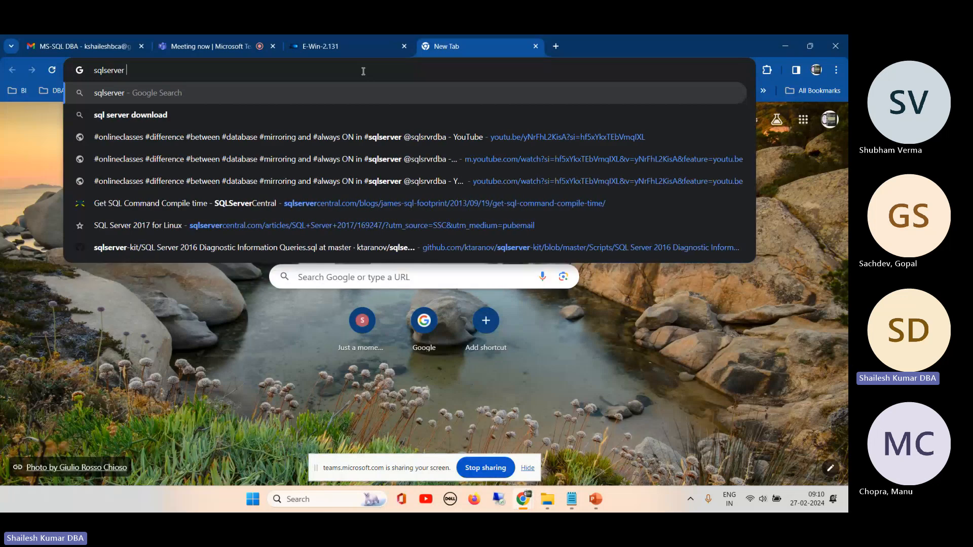
key(Down)
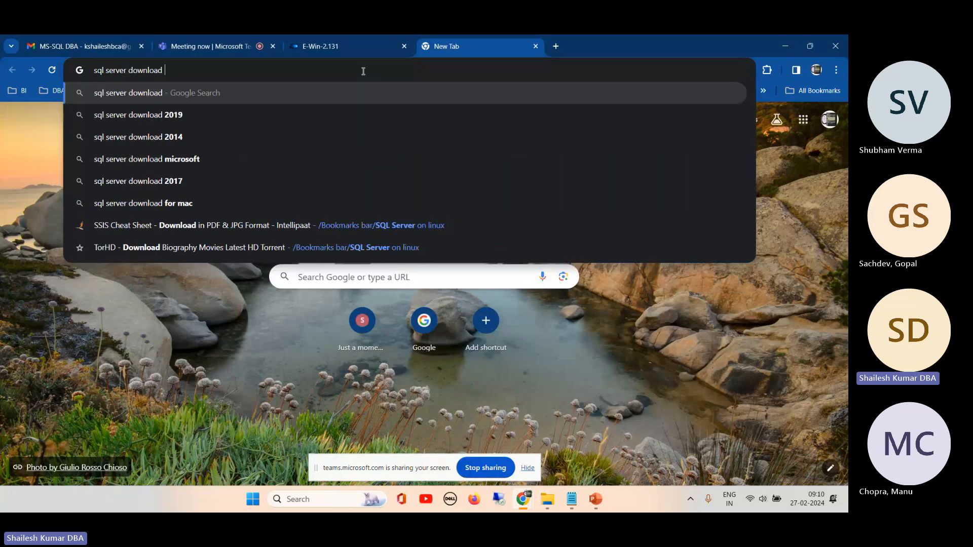
key(Down)
key(Return)
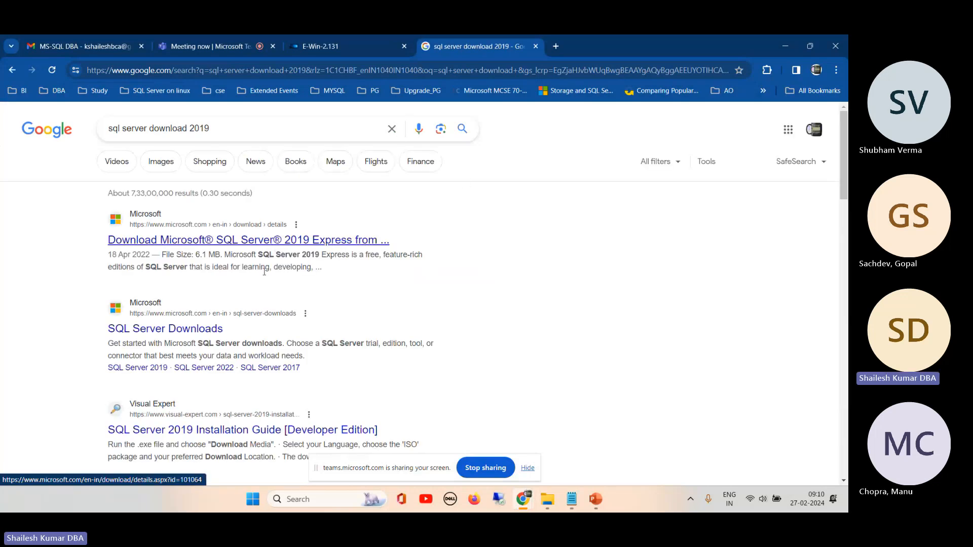
- Open Microsoft's SQL Server 2019 Express download page and examine the installer's details, including its file size
click(250, 241)
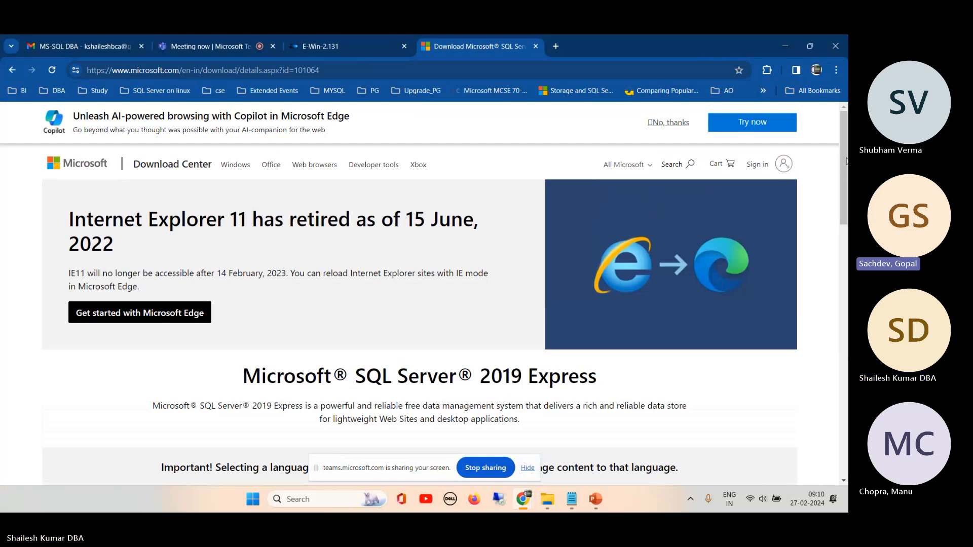
drag(845, 161, 845, 177)
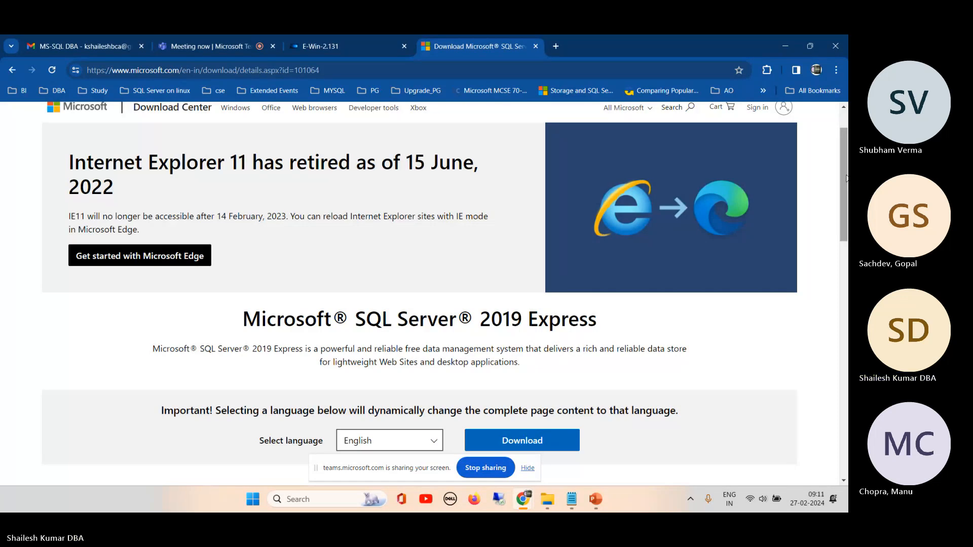
scroll(512, 257, down, 1)
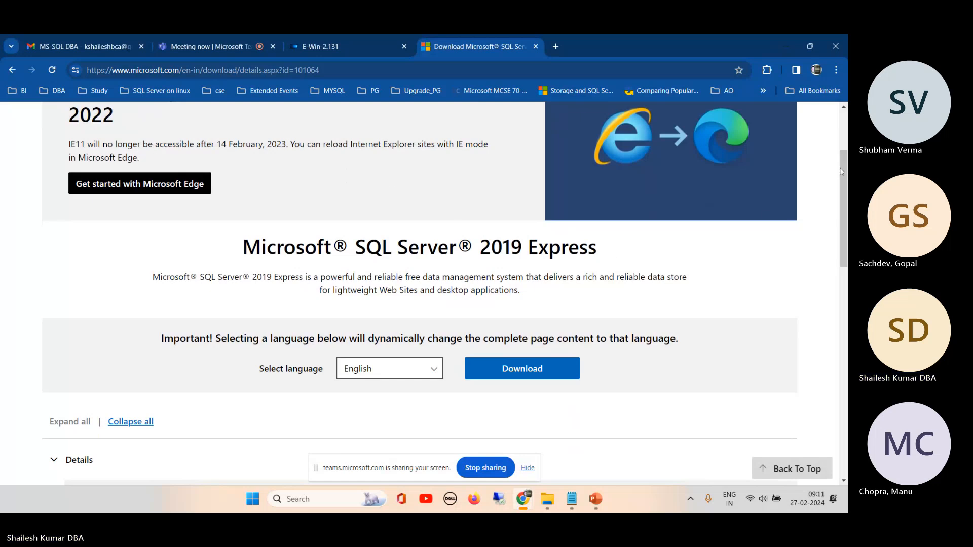
scroll(816, 175, down, 8)
scroll(817, 176, down, 2)
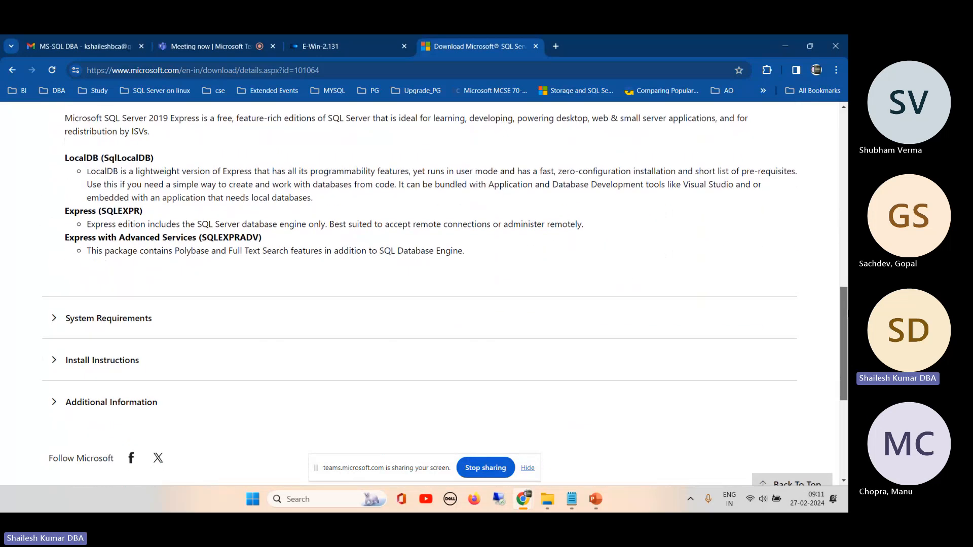
scroll(496, 217, up, 4)
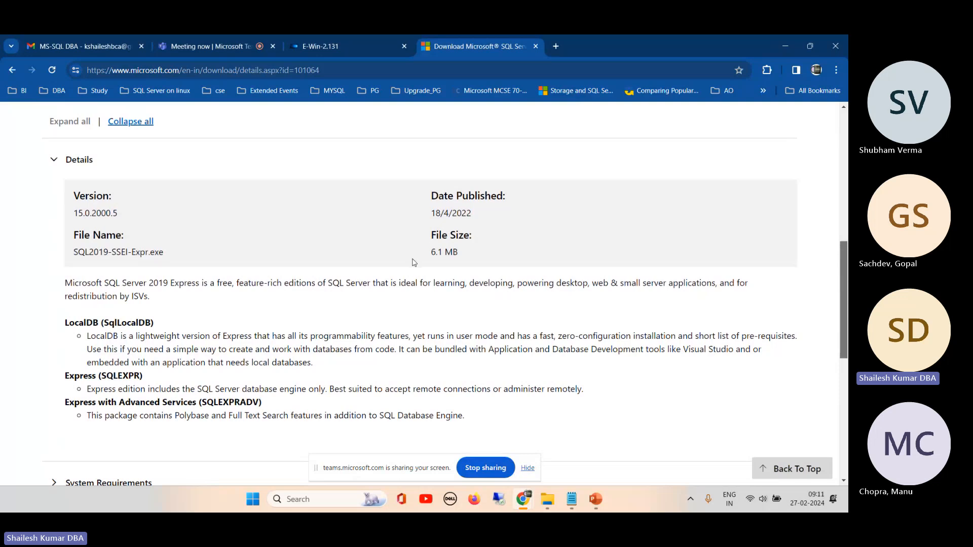
drag(432, 248, 470, 249)
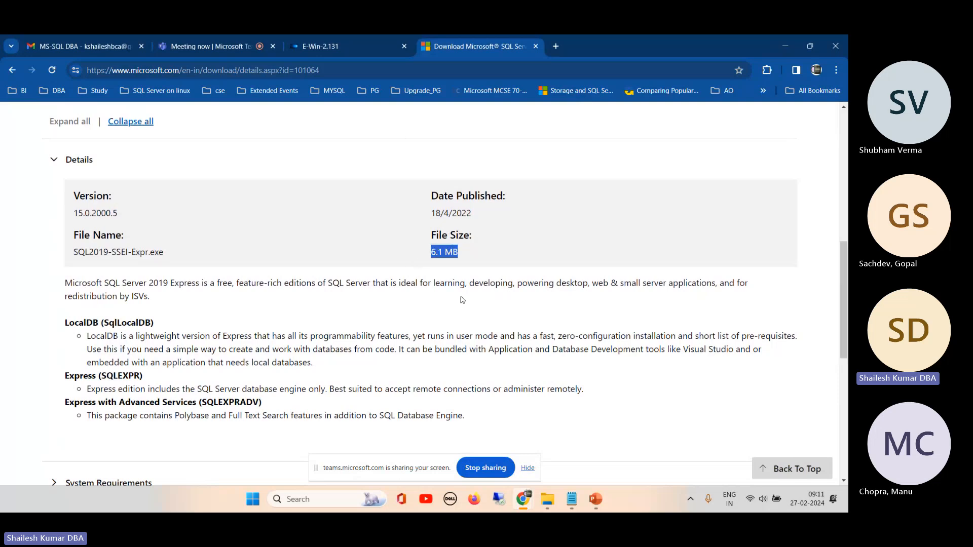
mouse_move(582, 494)
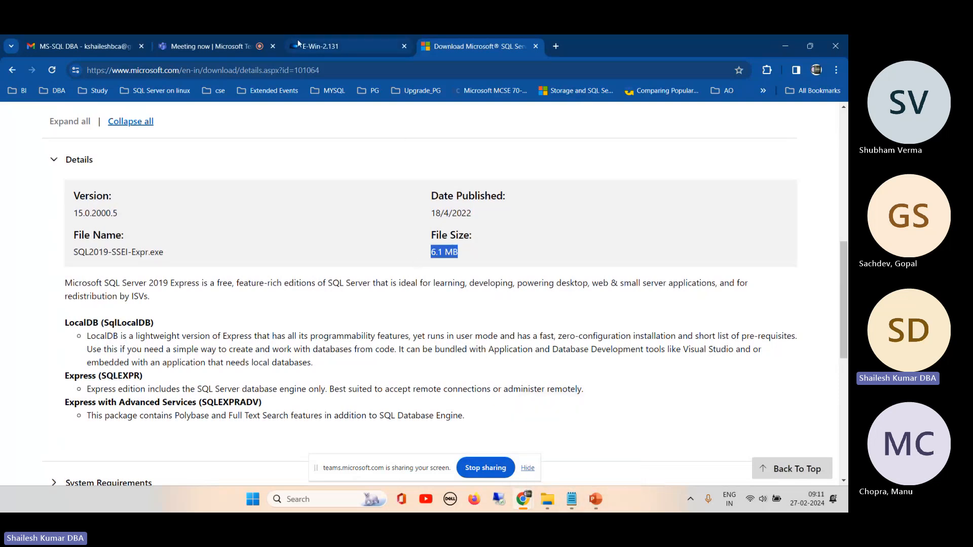
- In the E-Win-2.131 session, open the SQL folder inside SOFTWARES on the shared drive and select SQL2019-SSEI-Dev
click(314, 48)
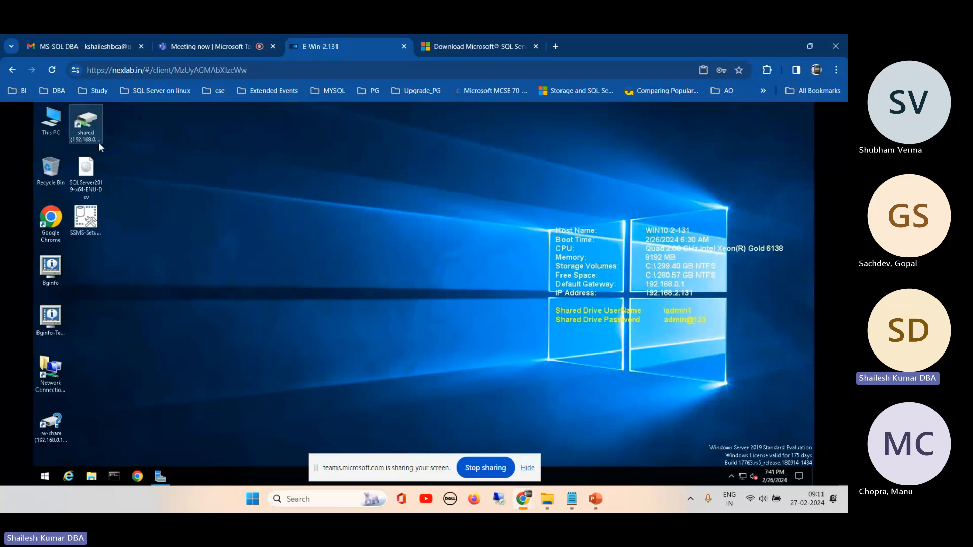
double_click(86, 125)
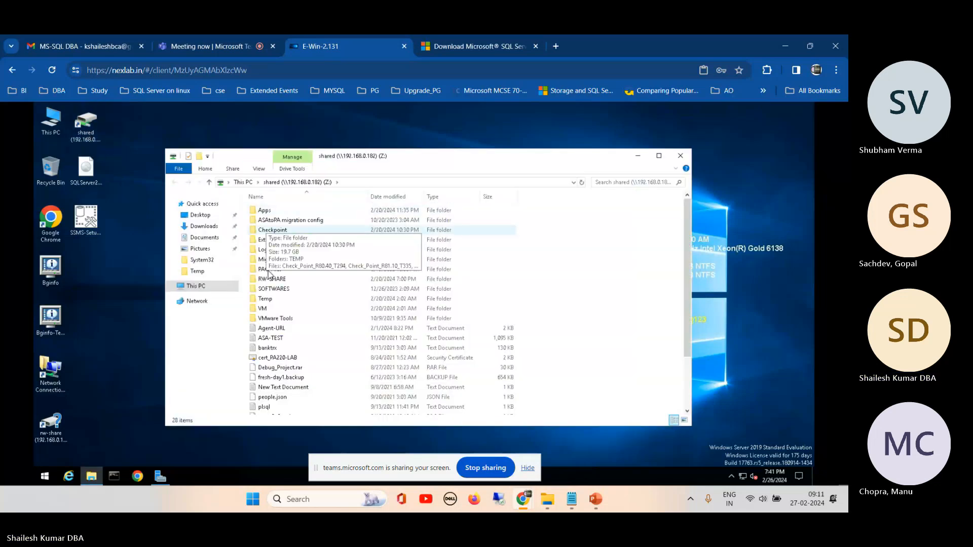
double_click(282, 290)
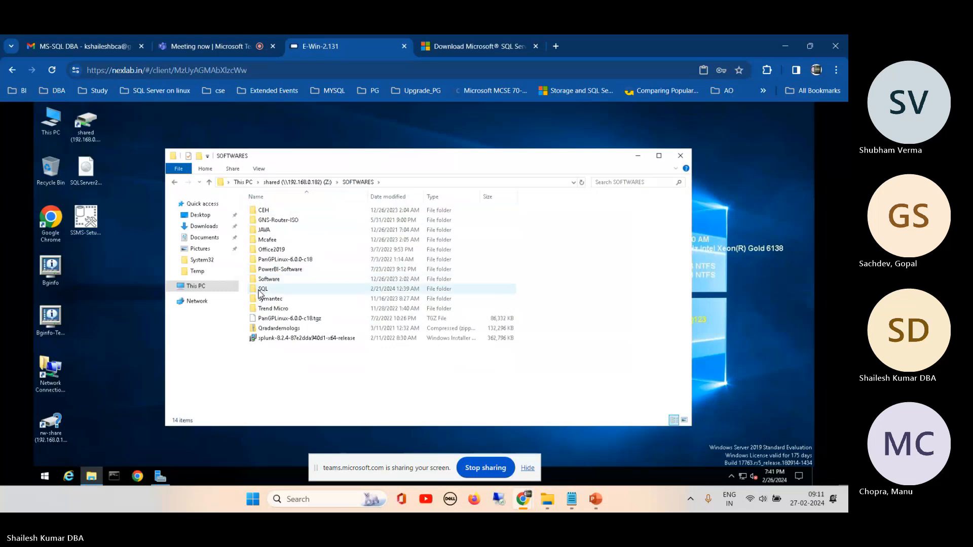
double_click(262, 289)
click(287, 212)
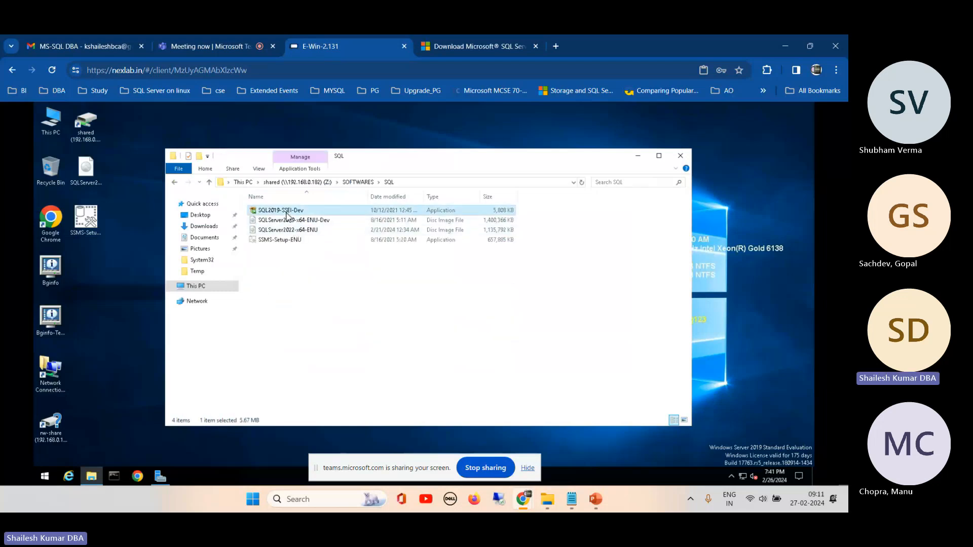
- Compare the web installer's download details with the SQL Server 2019 and 2022 disc images in the shared SQL folder
click(488, 47)
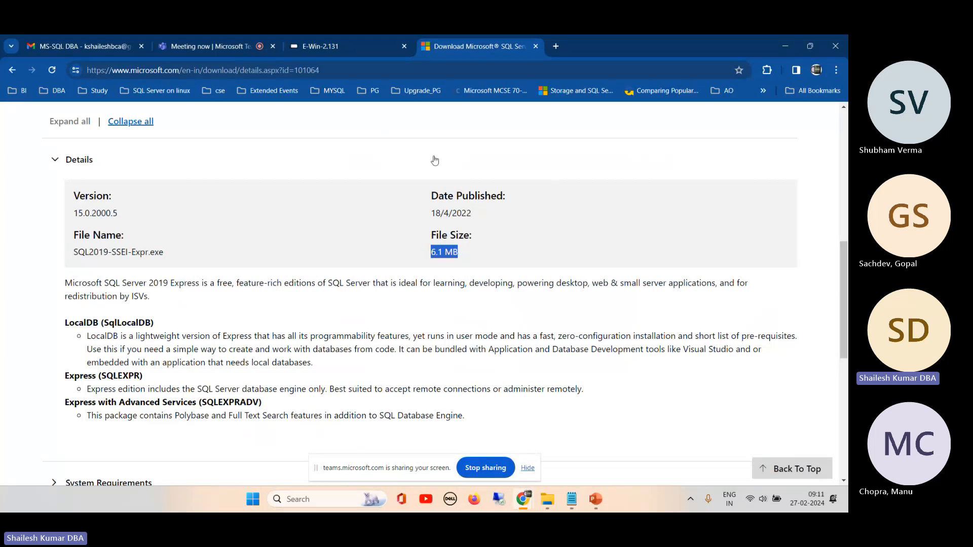
click(335, 46)
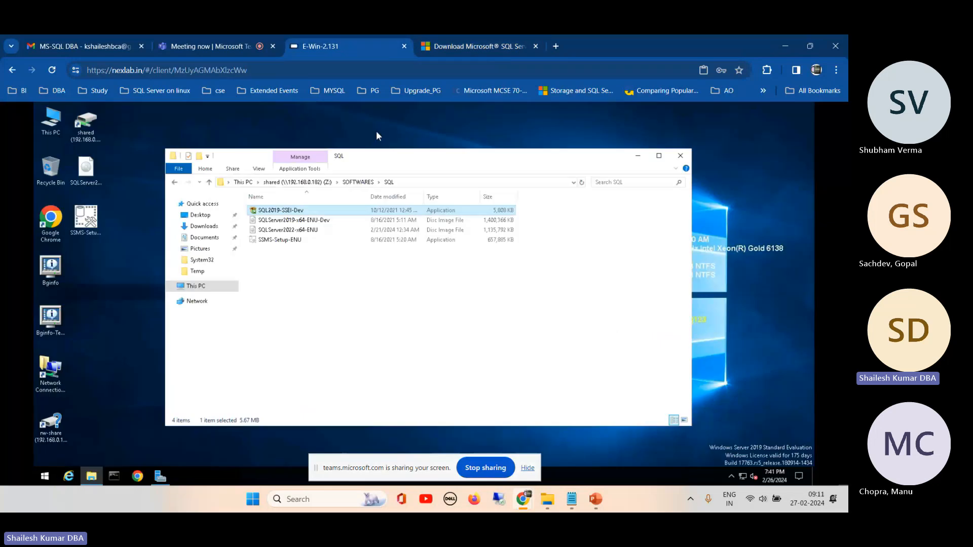
click(302, 222)
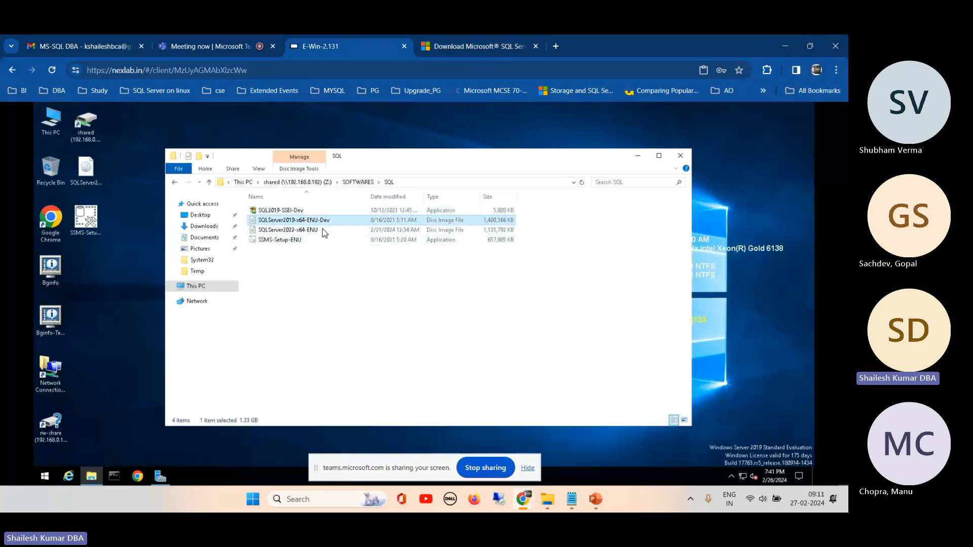
click(295, 232)
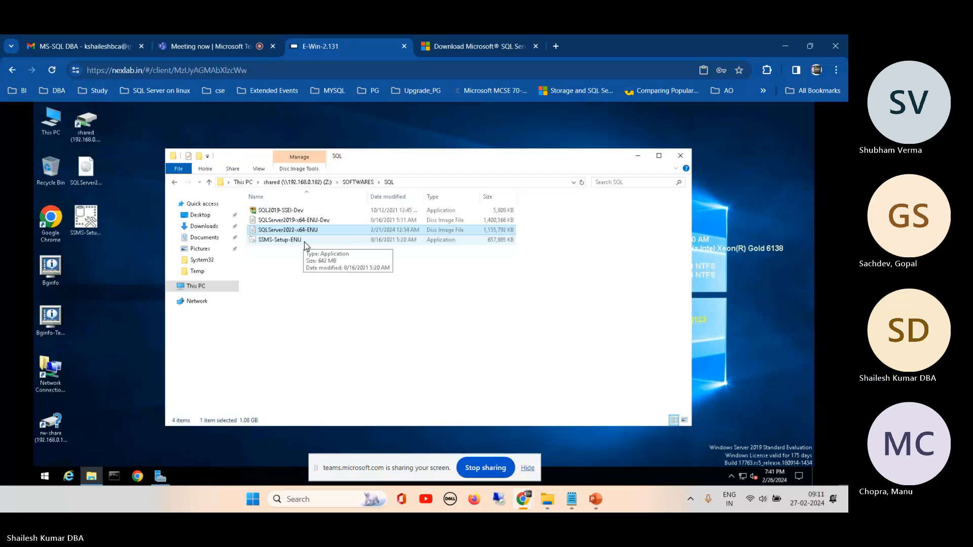
- Move the SQL folder window farther away from the desktop icons
click(86, 171)
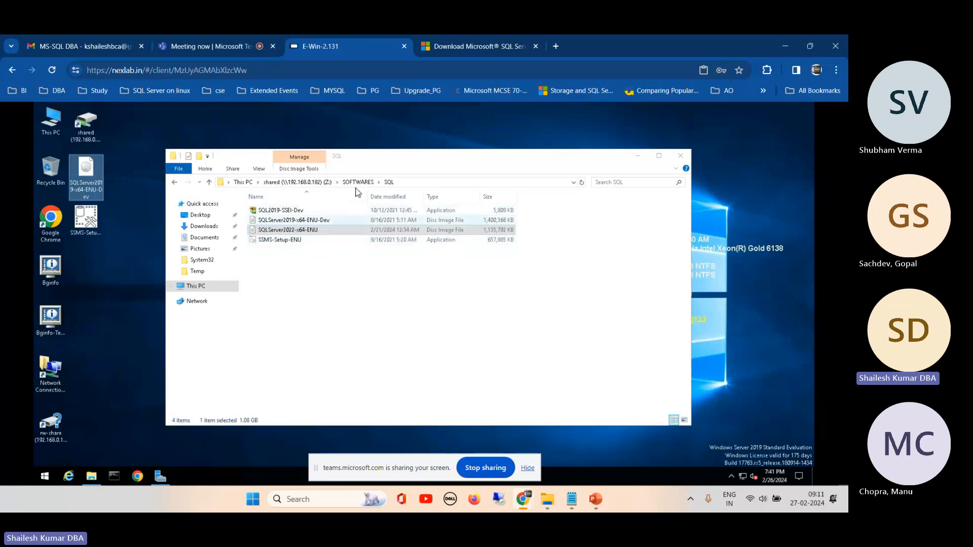
click(377, 163)
drag(418, 150, 418, 150)
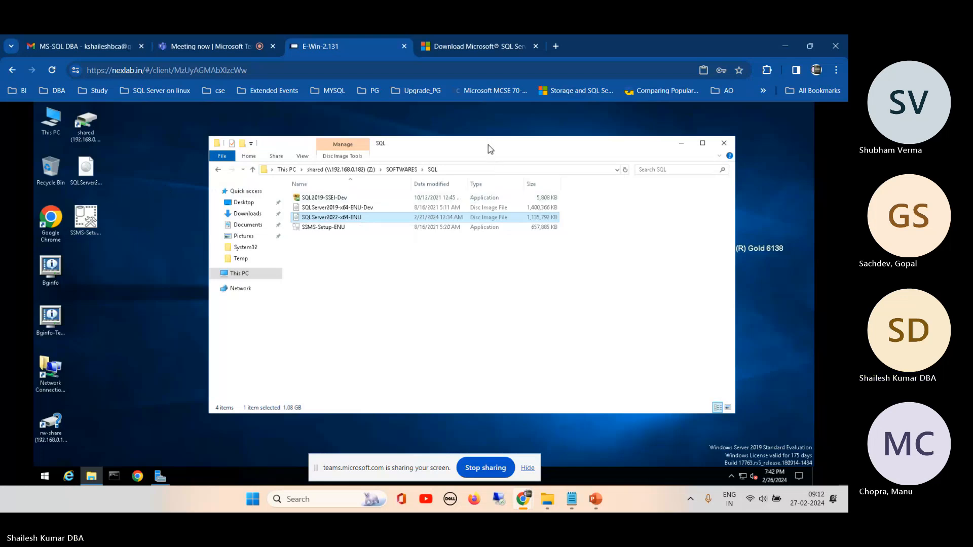
drag(487, 145, 518, 127)
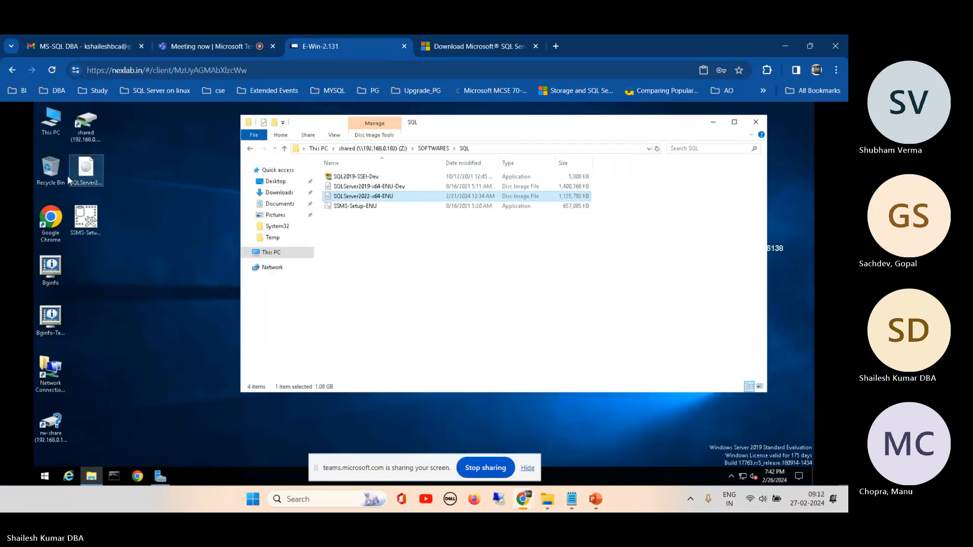
- Check the desktop ISO's available actions, then inspect SQLServer2019-x64-ENU-Dev and SQLServer2022-x64-ENU in the SQL folder
right_click(89, 171)
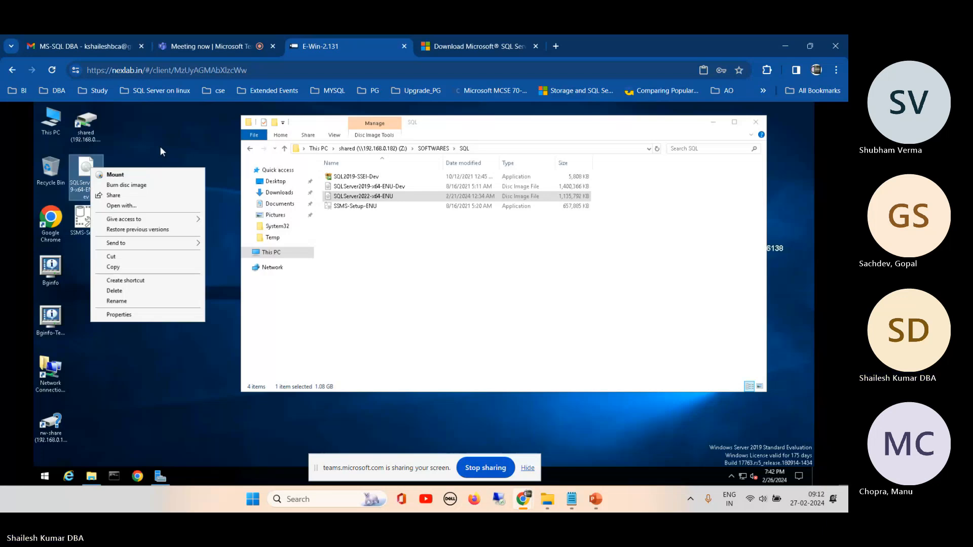
click(400, 188)
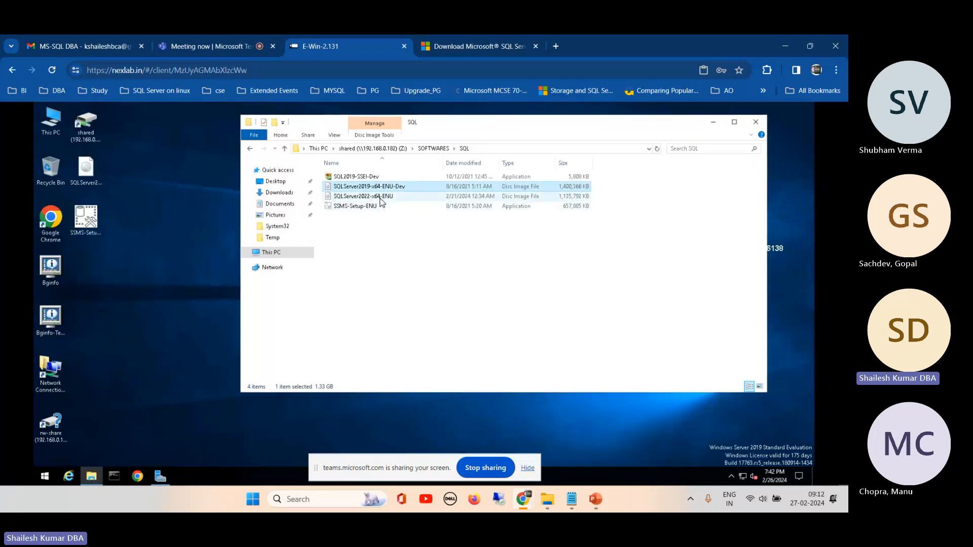
click(381, 199)
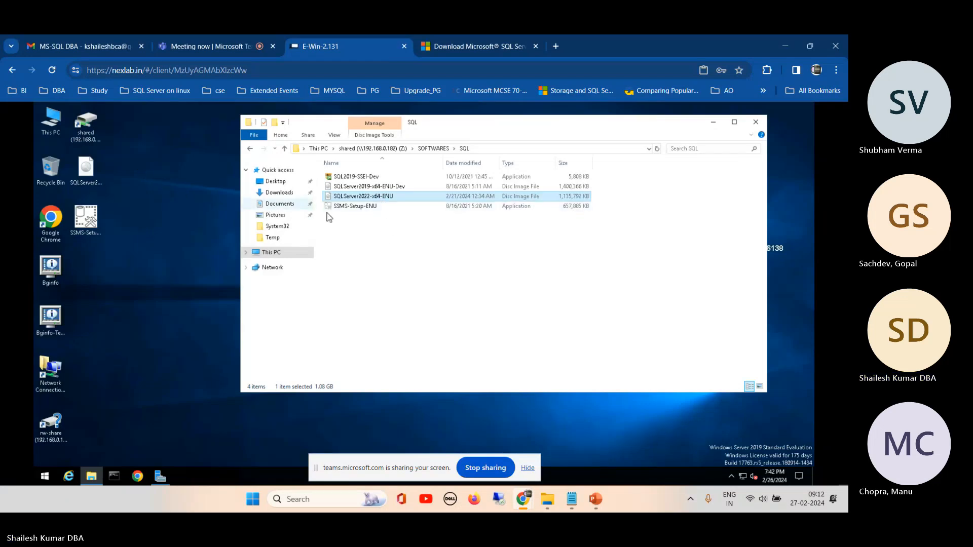
- Mount the SQLServer2019-x64-ENU-Dev disc image from the remote desktop
click(88, 174)
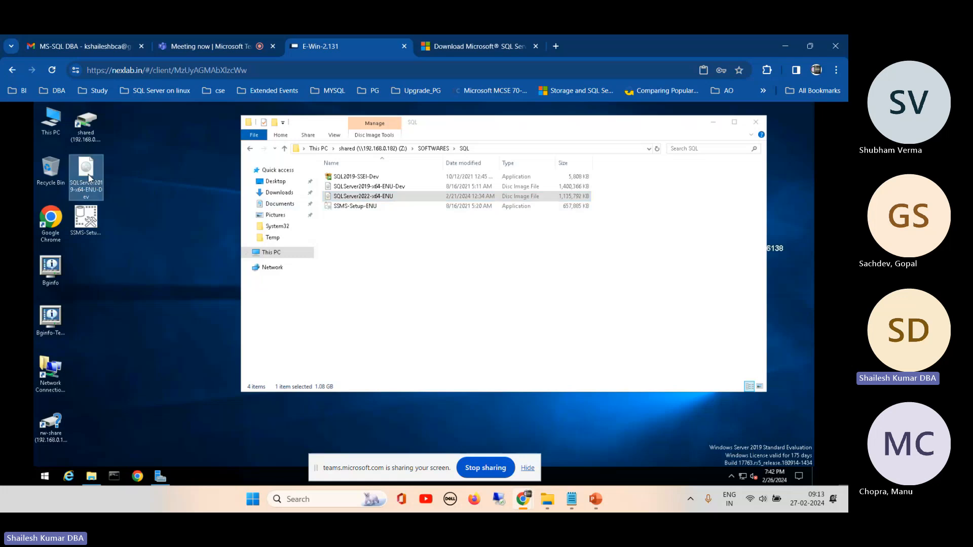
right_click(88, 176)
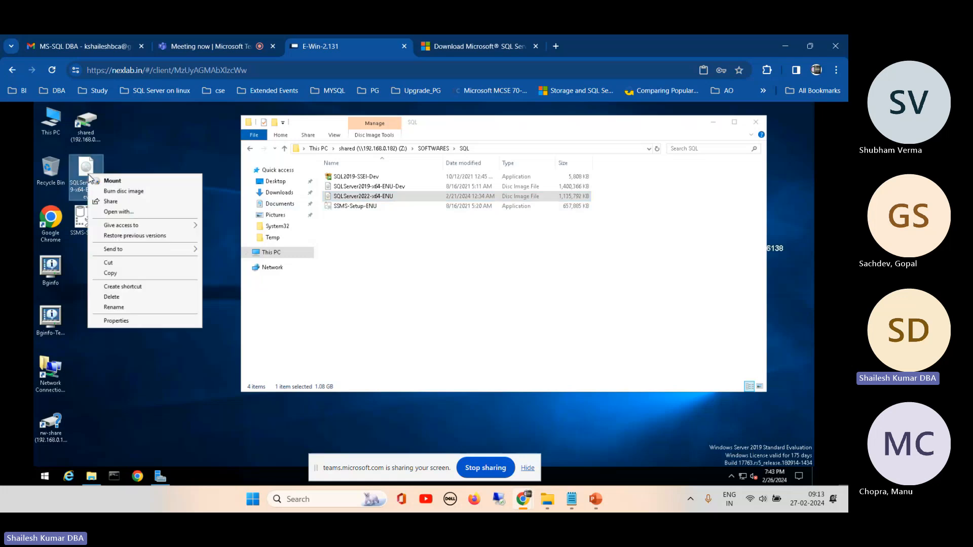
click(120, 183)
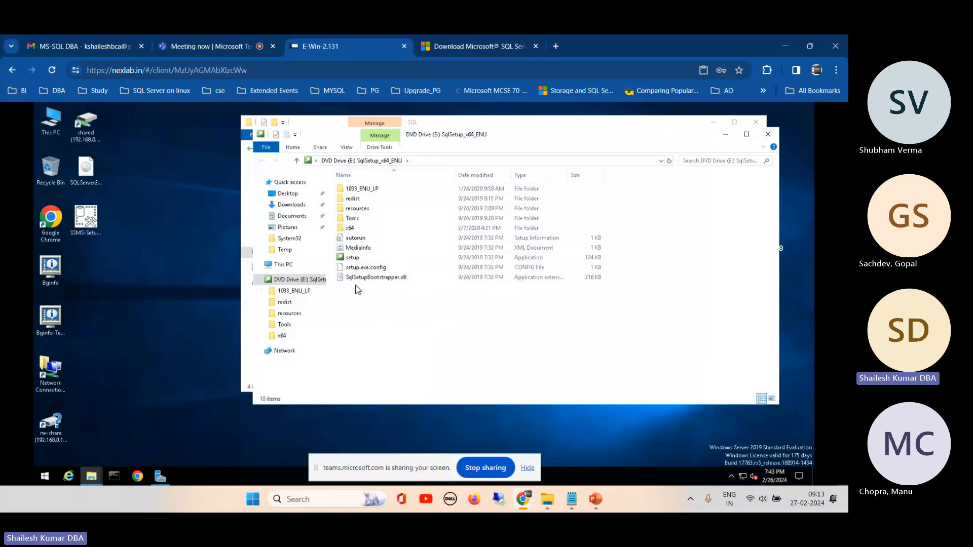
- Launch setup from the mounted SqlSetup_x64_ENU drive and move the SQL Server Installation Center window clear of the desktop icons
double_click(352, 258)
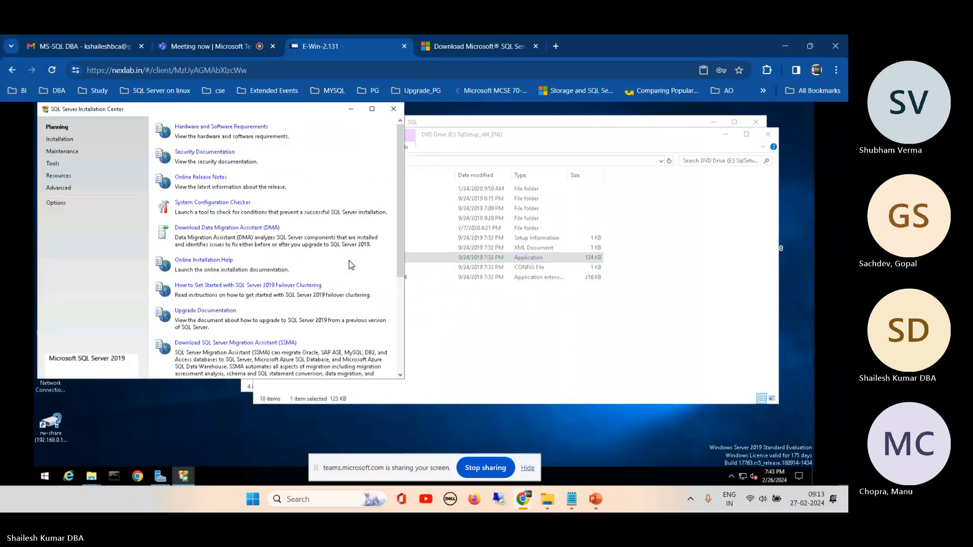
drag(273, 110, 457, 137)
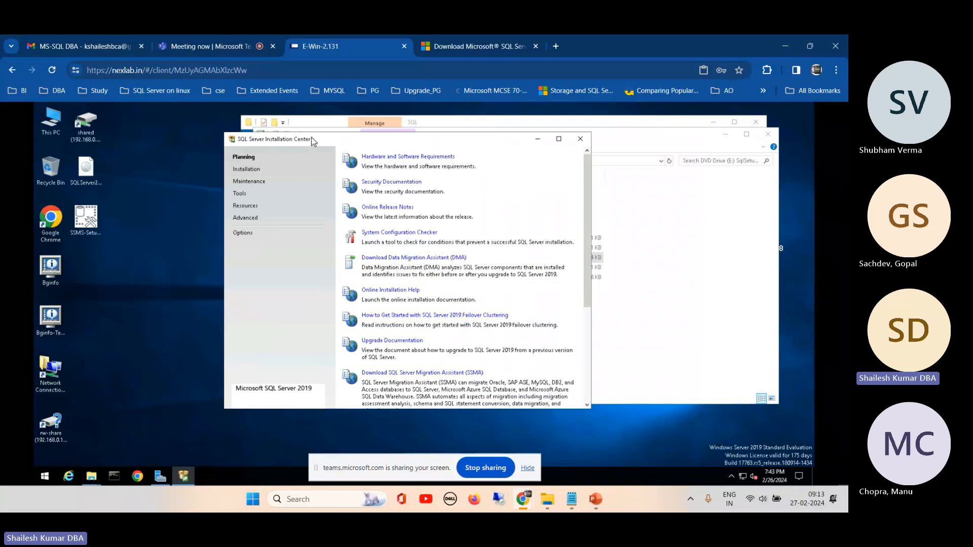
drag(329, 138, 292, 140)
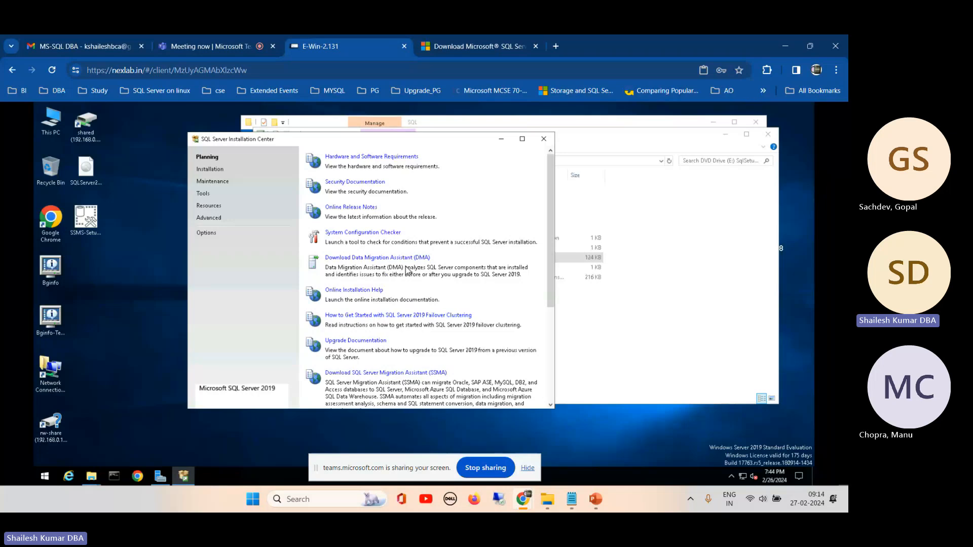
- Review the Installation options in the Installation Center and start a new SQL Server stand-alone installation
click(219, 173)
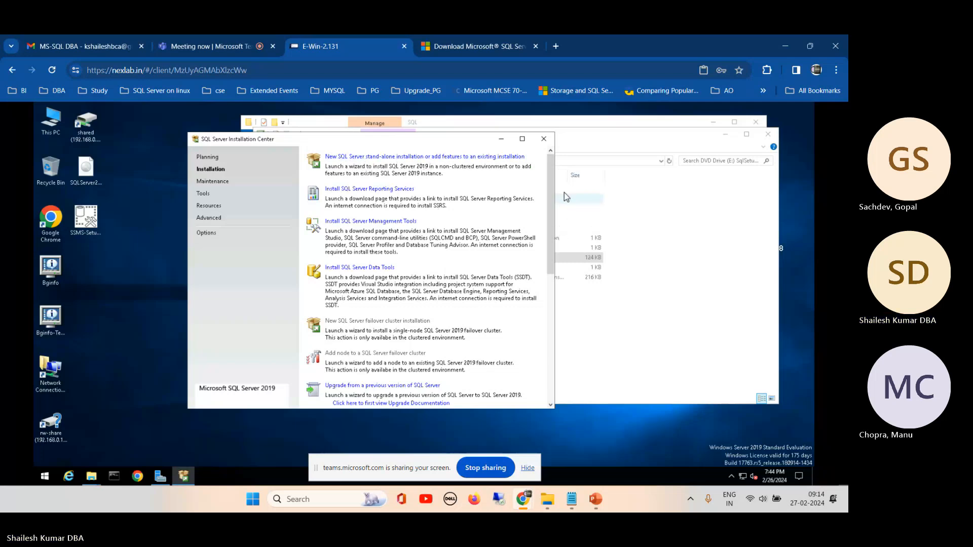
drag(552, 185, 545, 267)
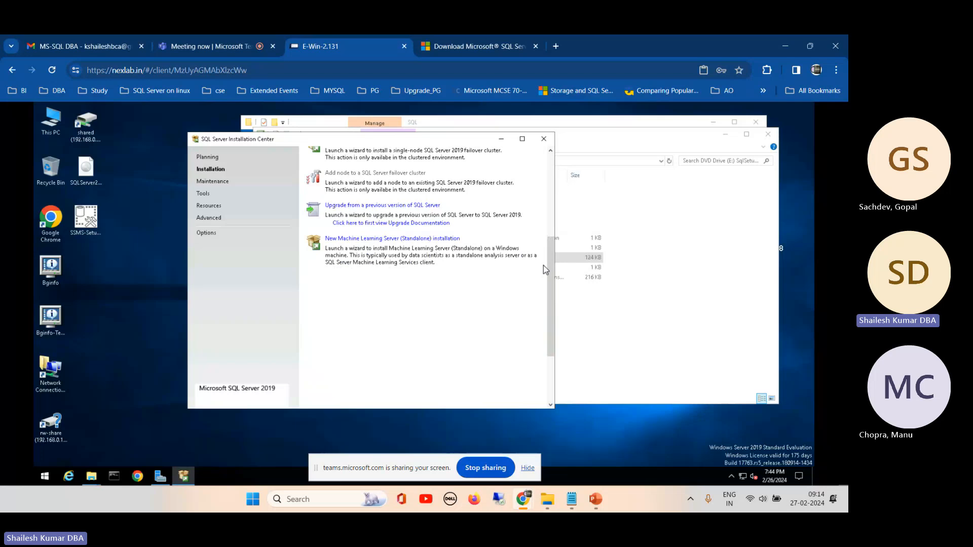
scroll(550, 266, up, 3)
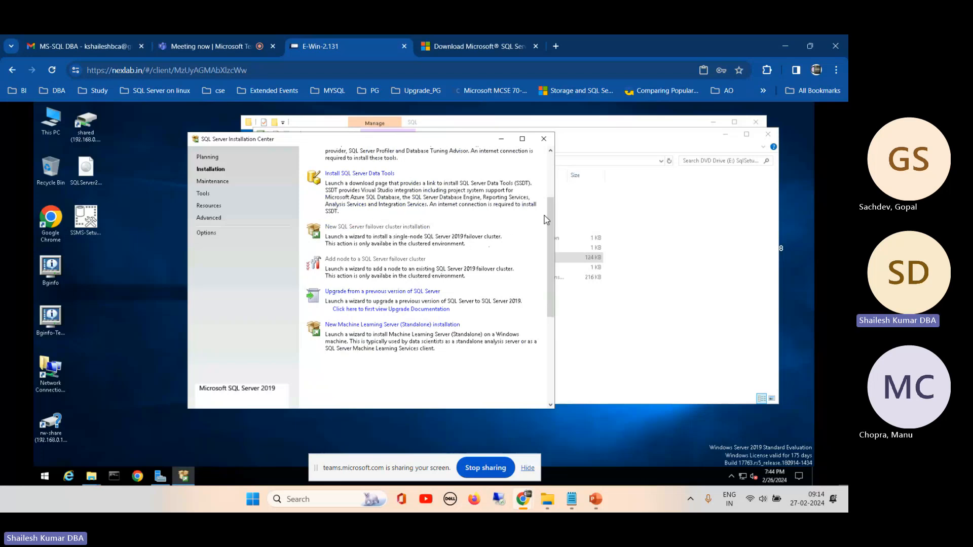
drag(546, 207, 552, 157)
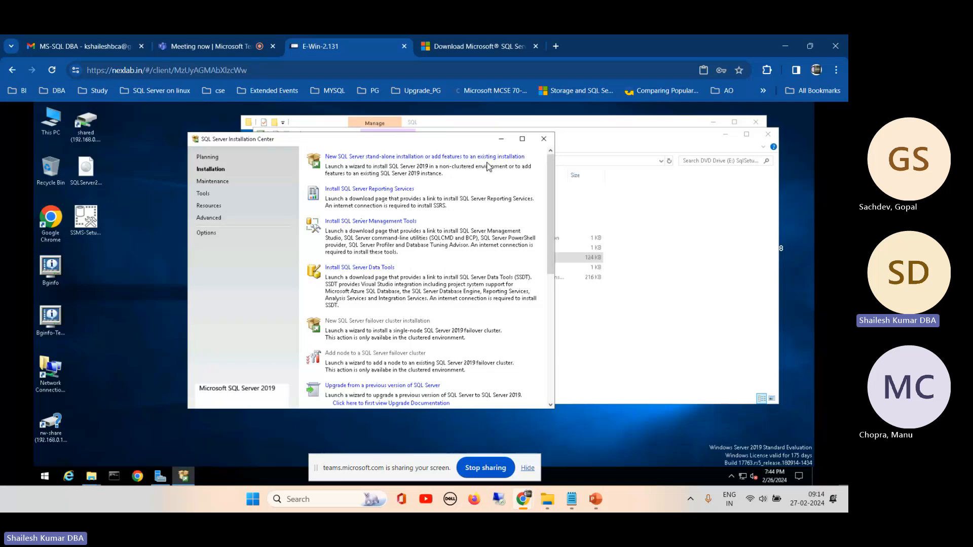
click(443, 158)
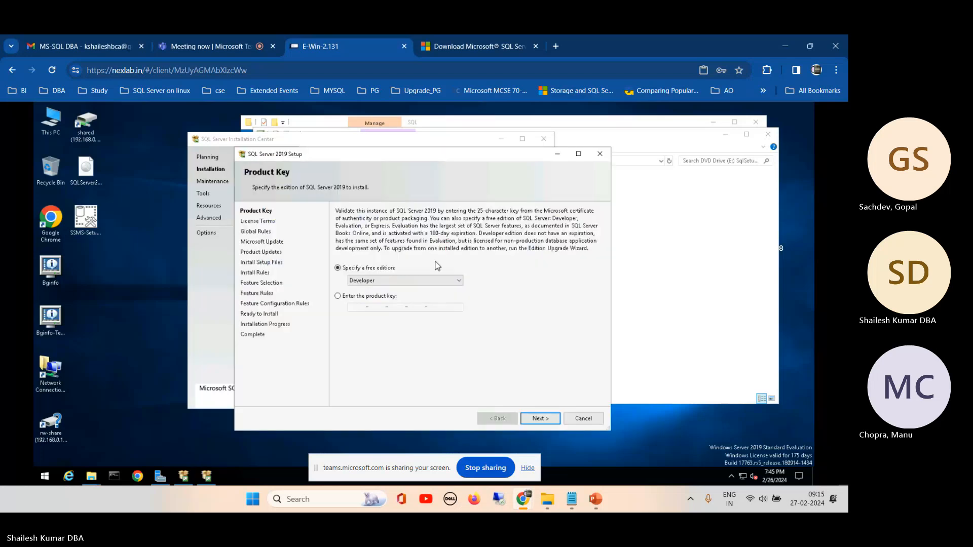
- Switch the free edition to Evaluation and back to Developer
click(433, 281)
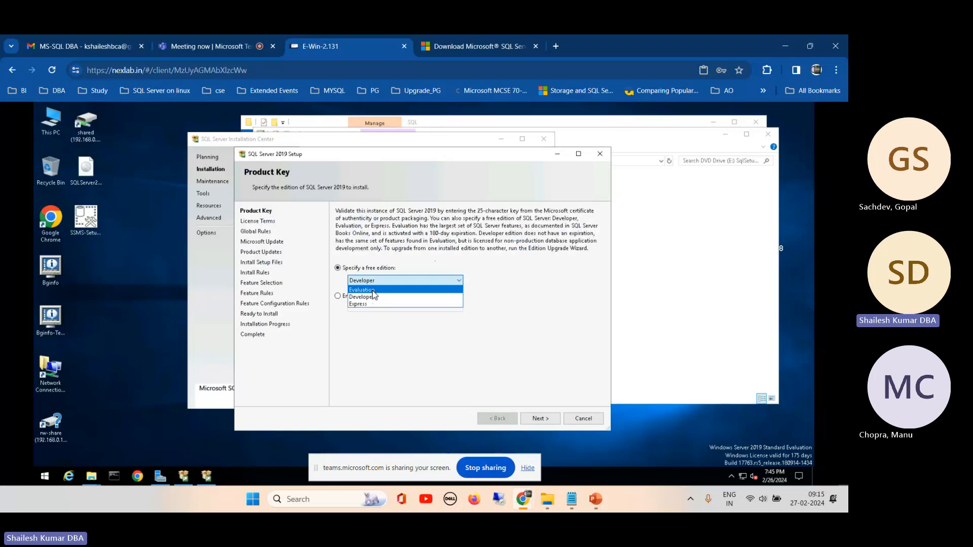
click(372, 290)
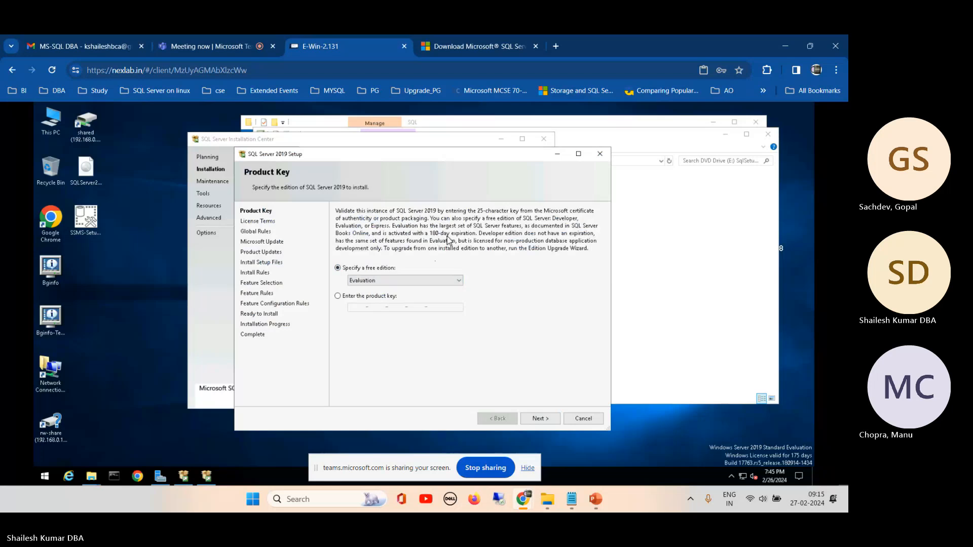
click(432, 283)
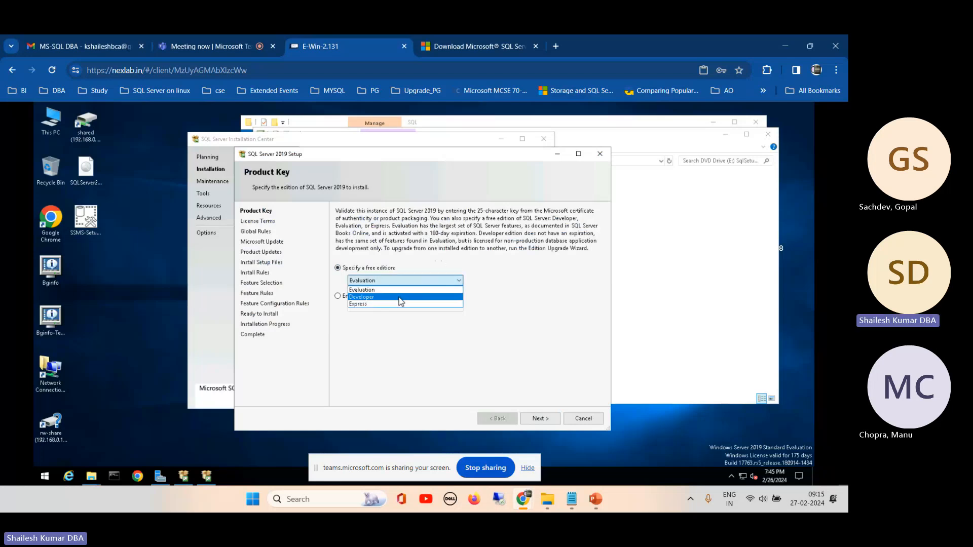
click(399, 297)
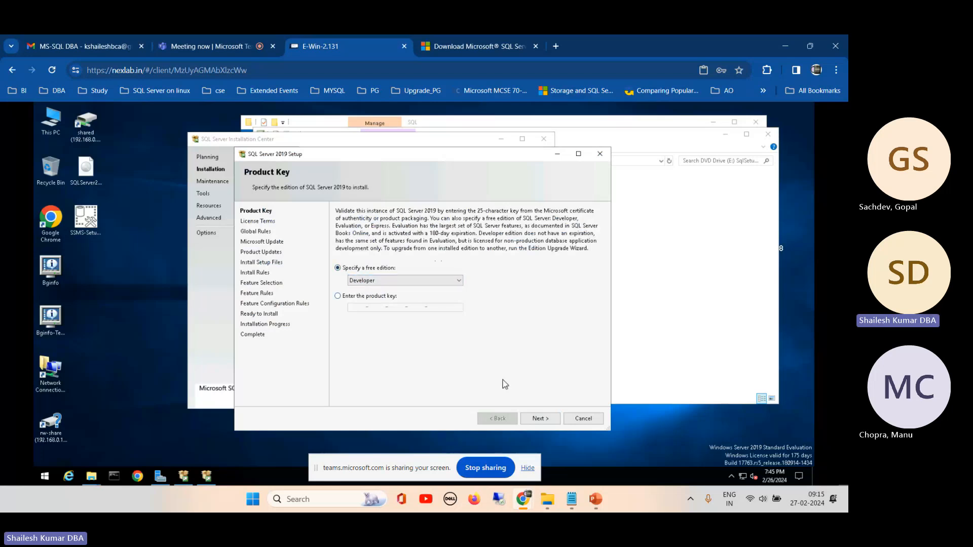
- Set the free edition to Evaluation and continue to the license terms
click(460, 284)
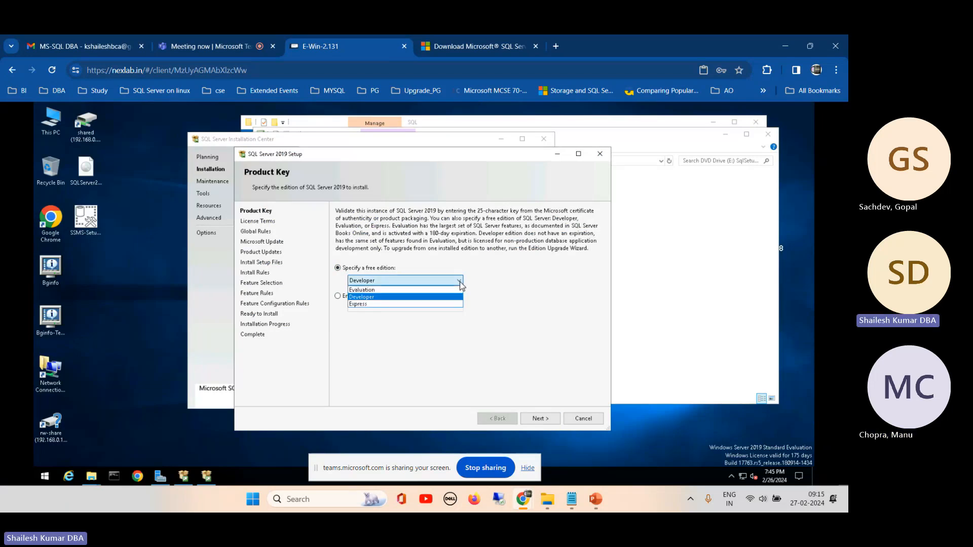
click(380, 291)
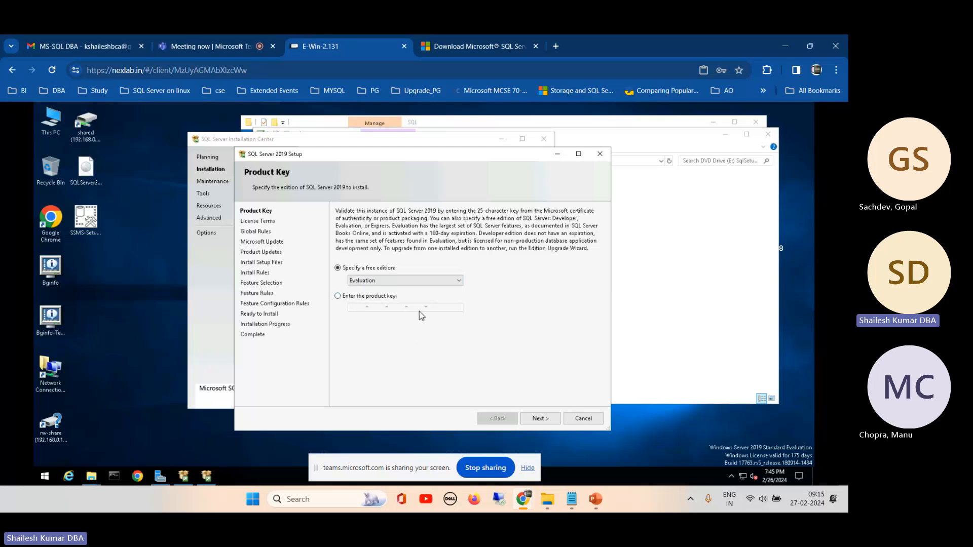
click(538, 420)
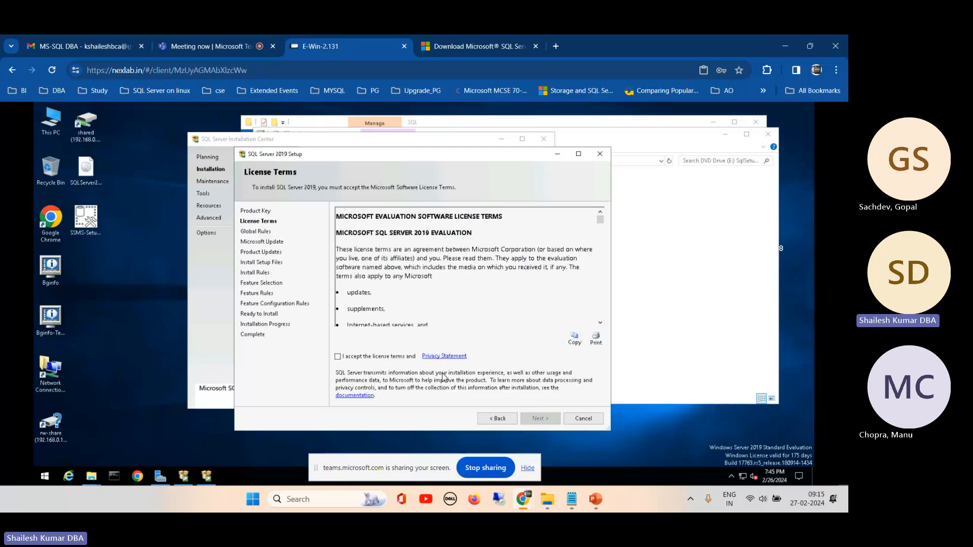
- Accept the Microsoft SQL Server 2019 Evaluation license terms, reposition the setup window and proceed with setup
click(338, 356)
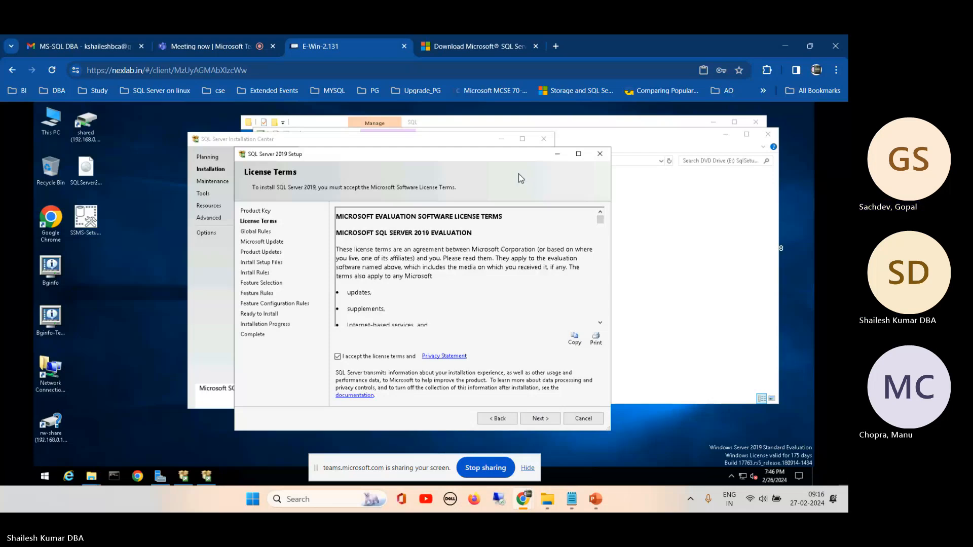
drag(512, 156, 570, 140)
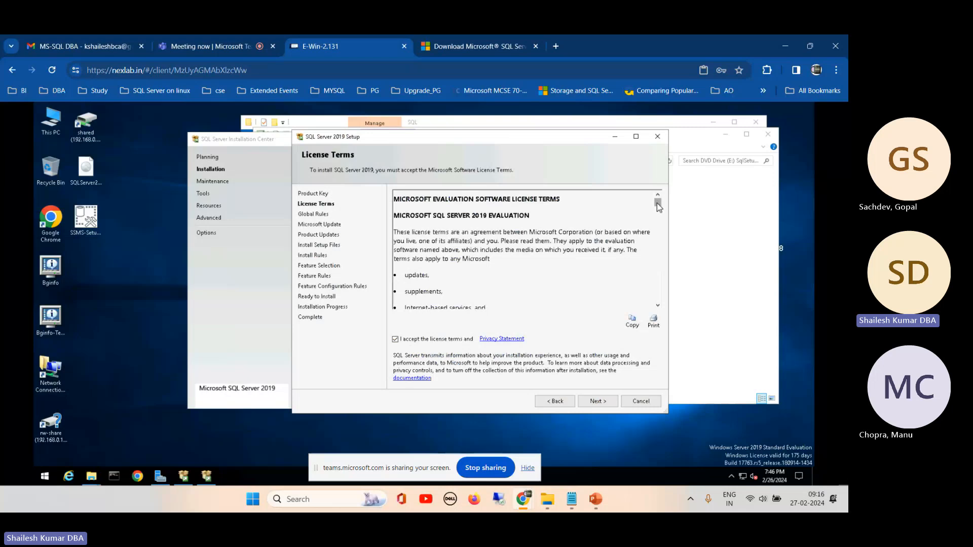
mouse_move(657, 203)
mouse_down()
mouse_move(654, 304)
mouse_move(663, 202)
mouse_up()
drag(576, 142, 622, 141)
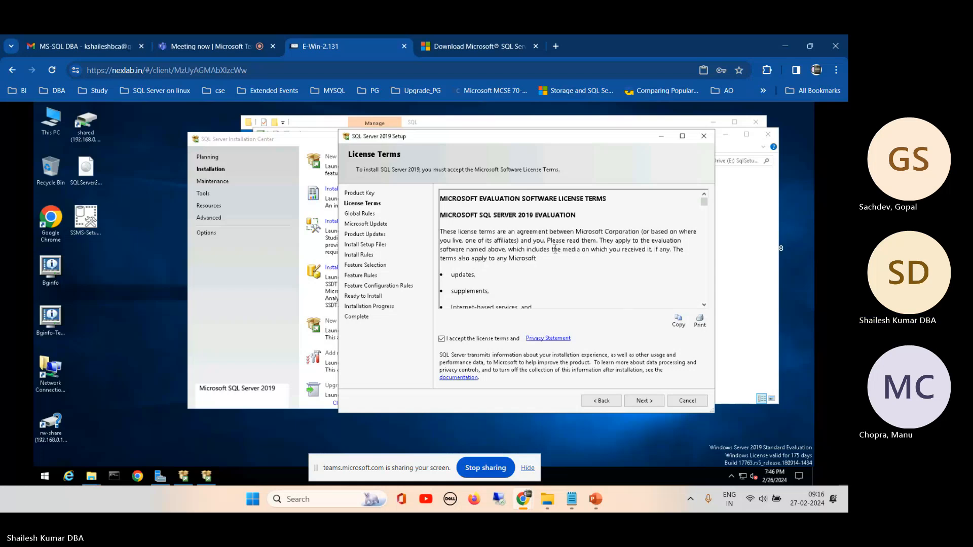
click(643, 400)
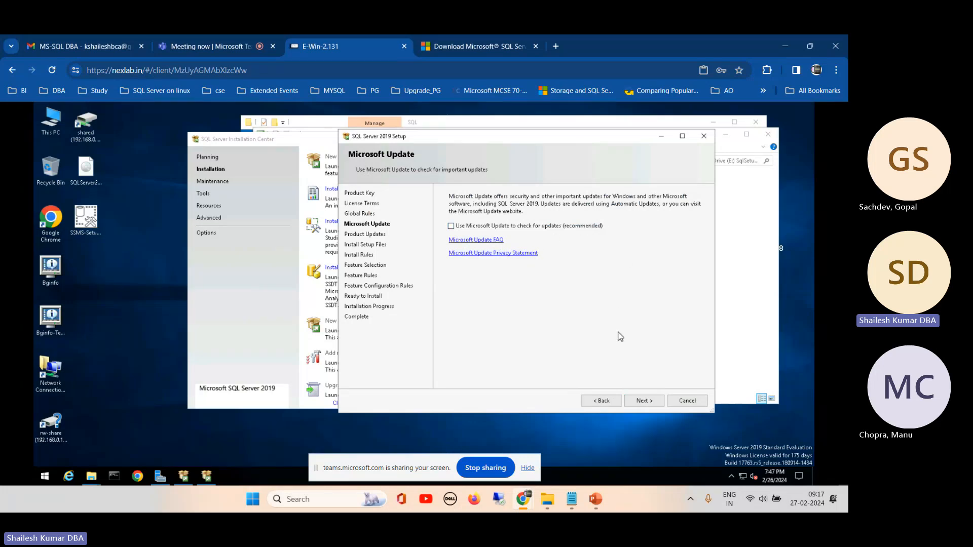
- Continue to Feature Selection without enabling Microsoft Update, and enlarge the setup window to show more of the feature list
click(640, 401)
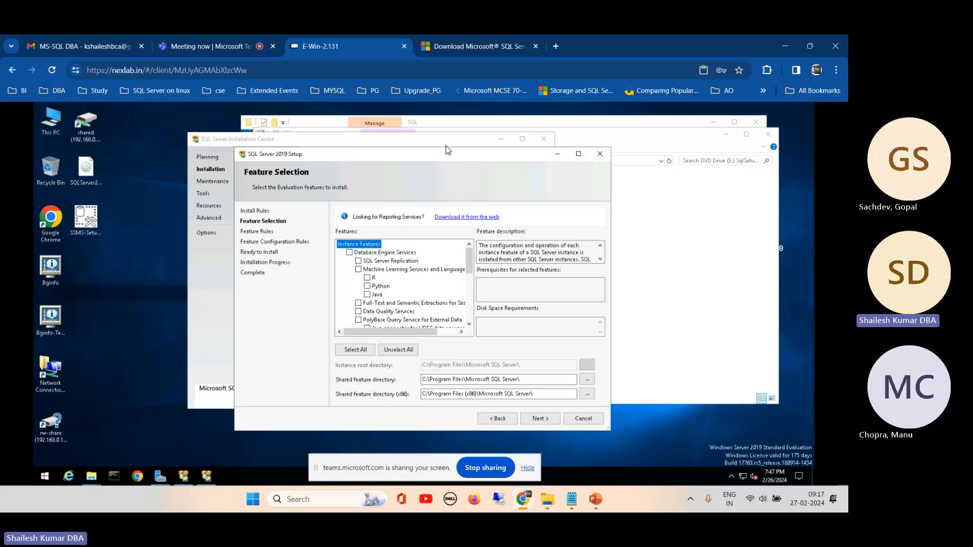
drag(441, 158, 484, 124)
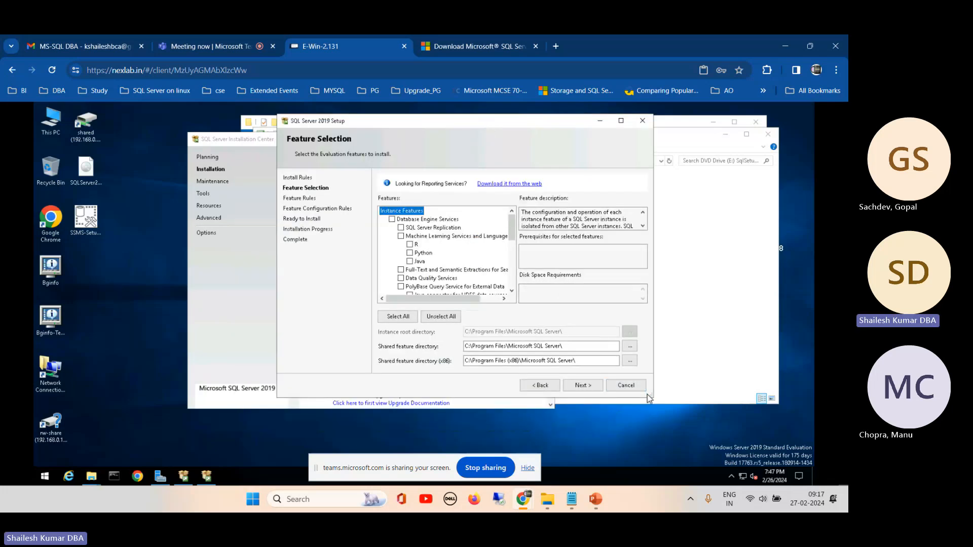
drag(650, 396, 660, 462)
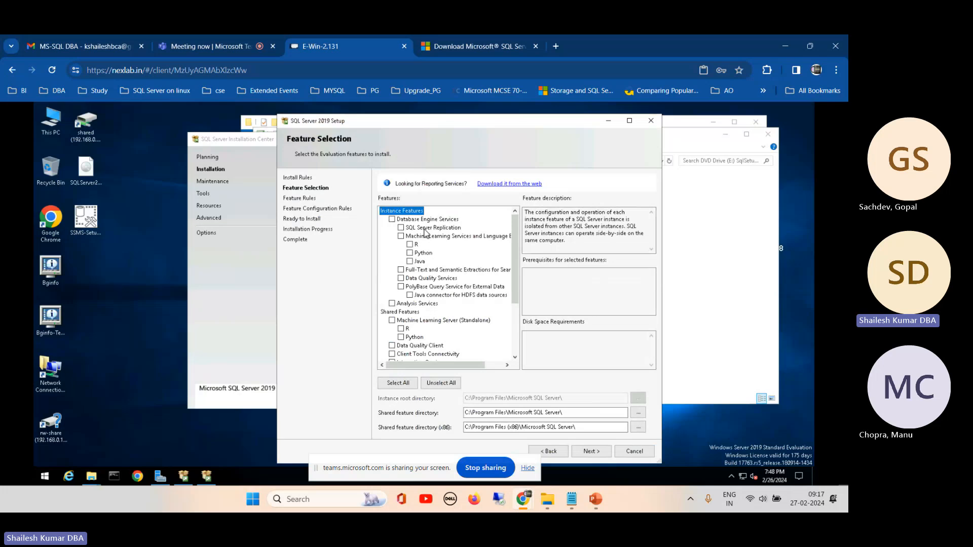
- Select Database Engine Services, SQL Server Replication, Data Quality Client, Integration Services, Client Tools Backwards Compatibility and Client Tools SDK for installation
click(392, 219)
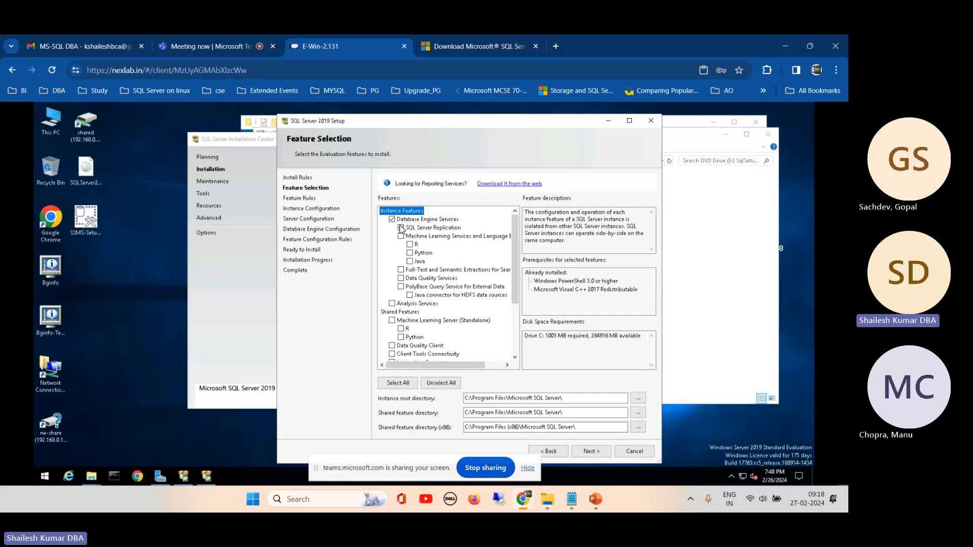
click(401, 228)
drag(517, 267, 517, 281)
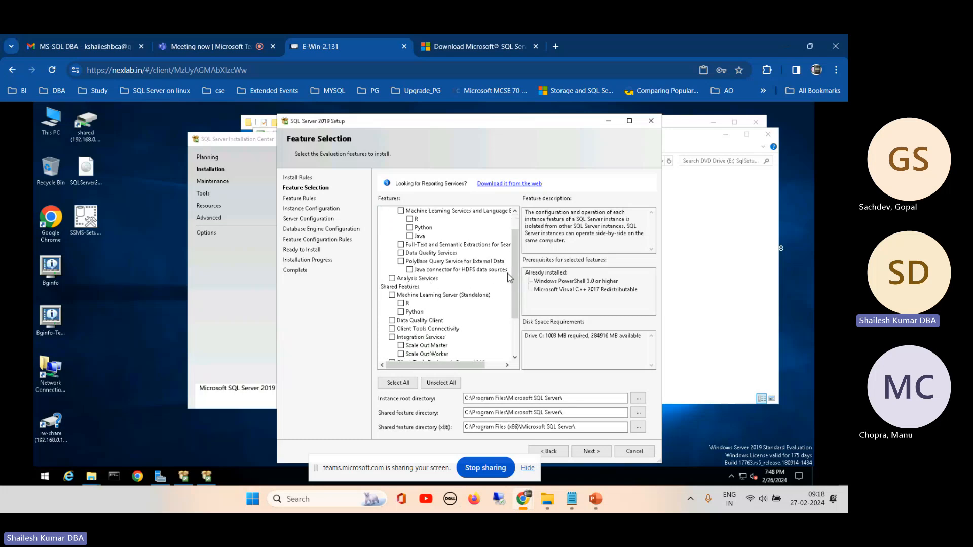
scroll(513, 281, down, 2)
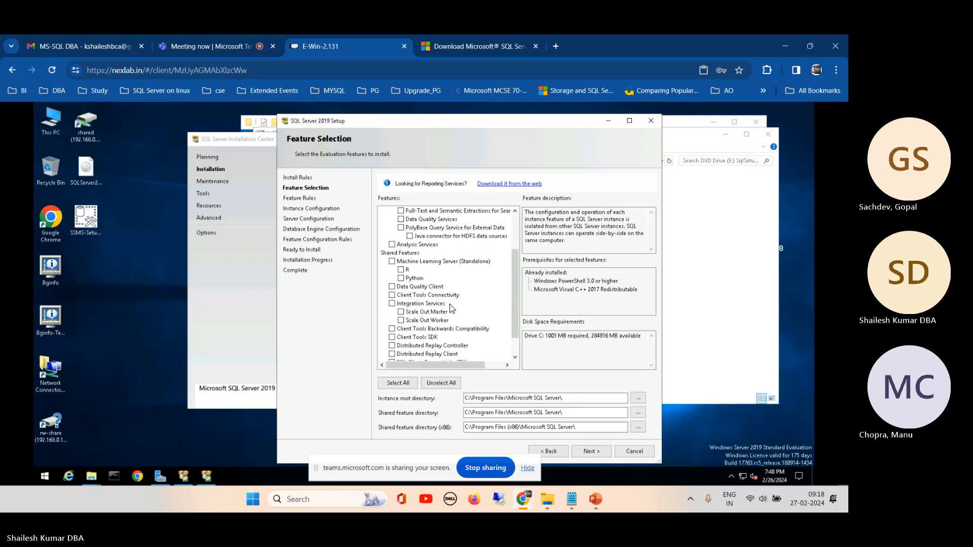
click(391, 304)
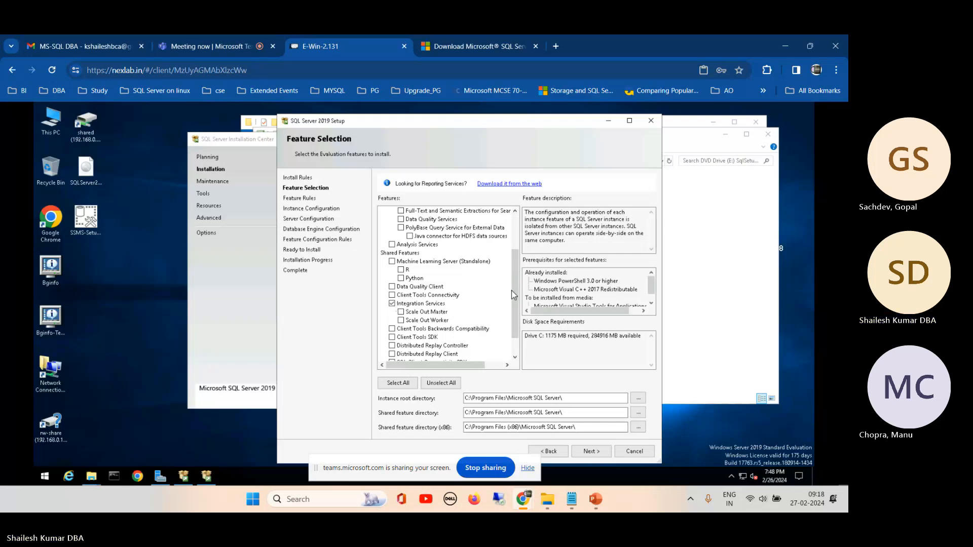
click(423, 298)
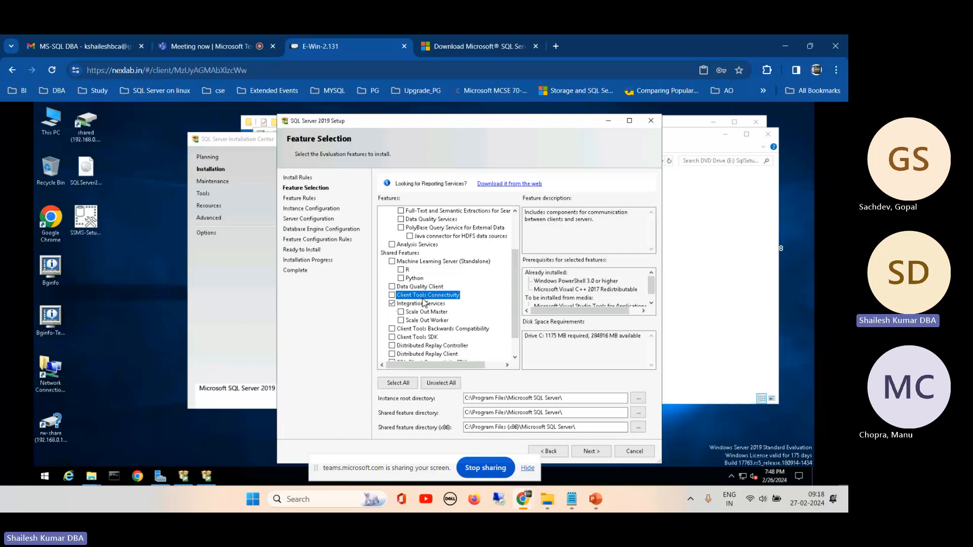
click(392, 330)
- Review the complete list of instance and shared features and maximize the setup window
drag(514, 310, 514, 336)
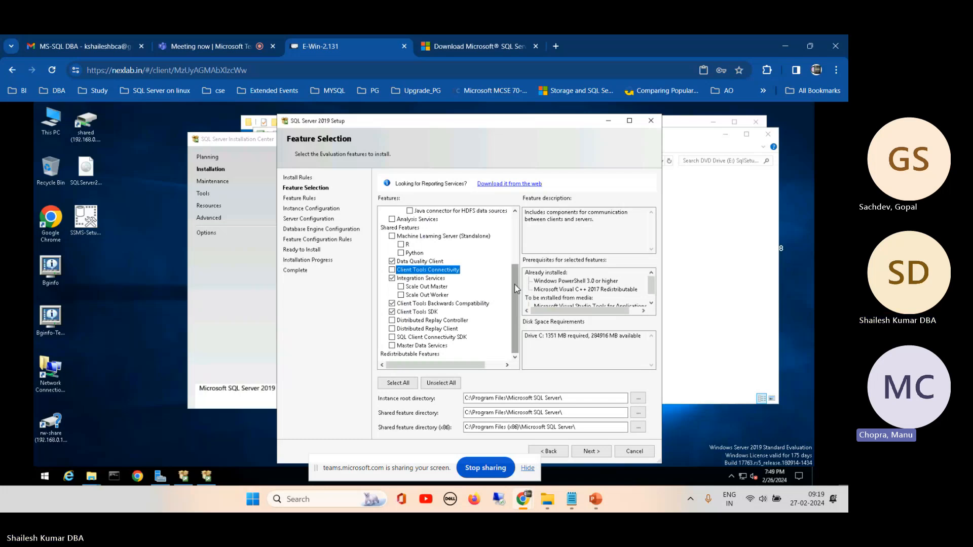
drag(515, 288, 517, 227)
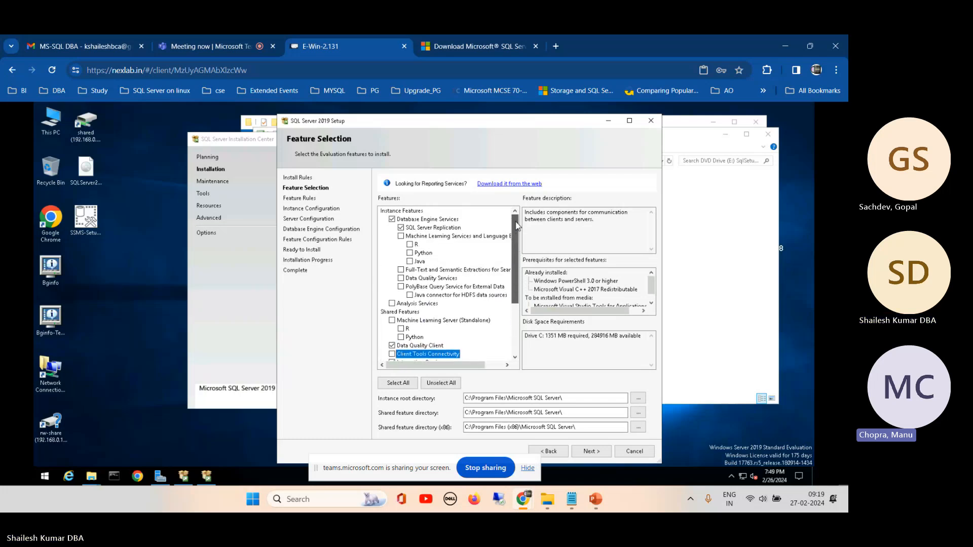
click(629, 122)
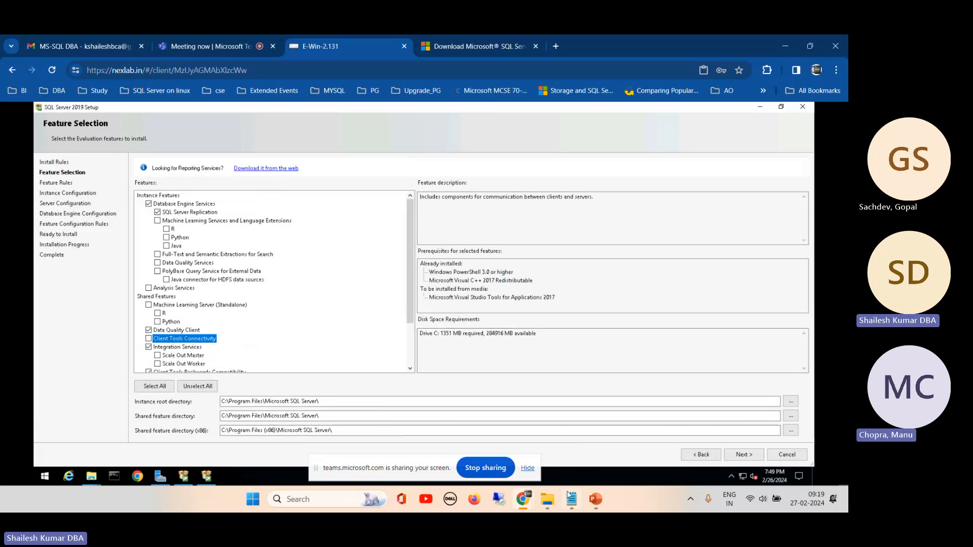
- Switch to the SQL Server Zero to Hero presentation in PowerPoint
mouse_move(601, 506)
click(543, 451)
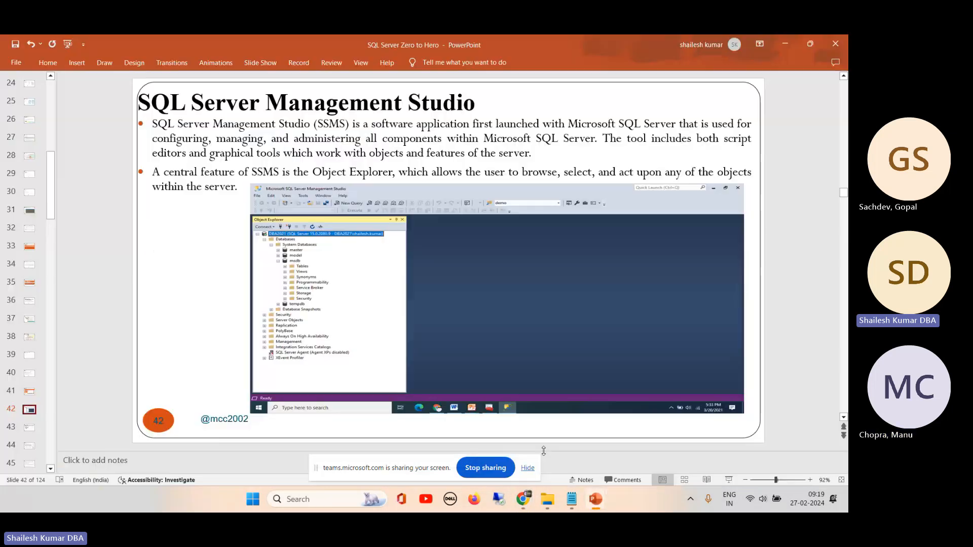
- Look through the slides on database states, server roles and network protocols, ending on the MSSQL Server Services slide
drag(54, 192, 54, 241)
click(29, 230)
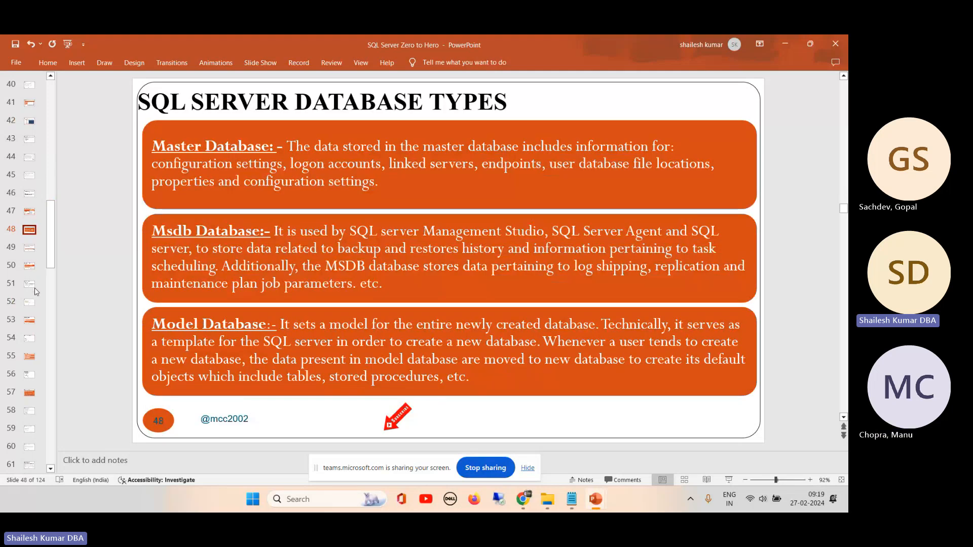
click(30, 285)
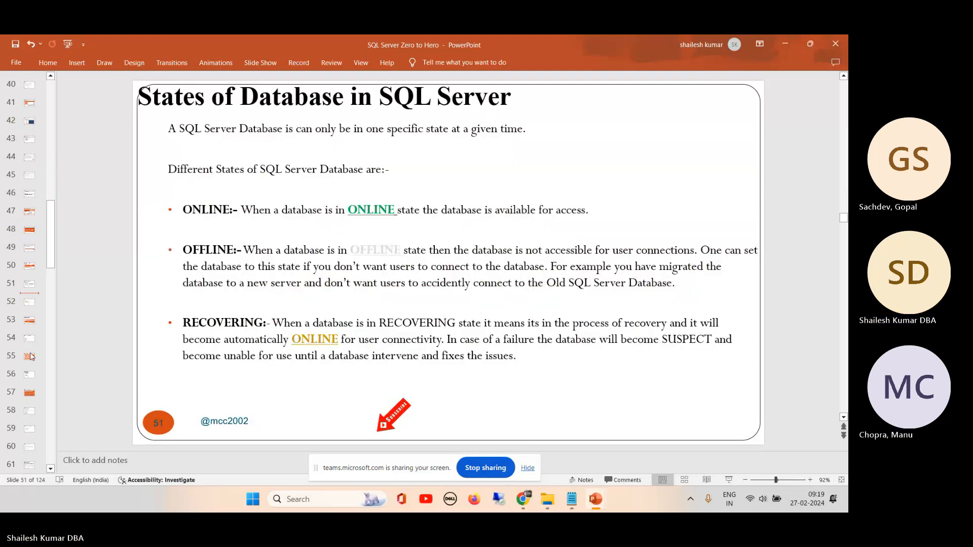
click(29, 357)
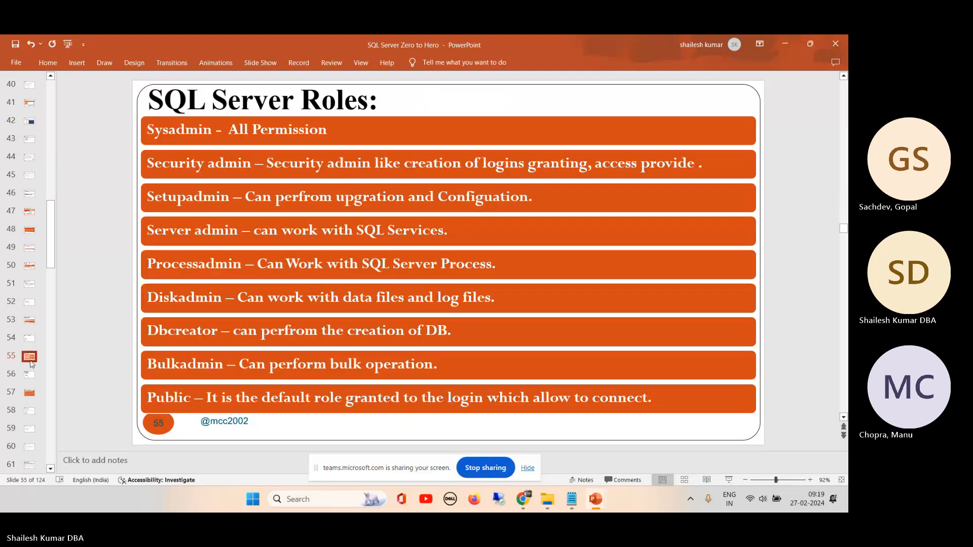
click(29, 283)
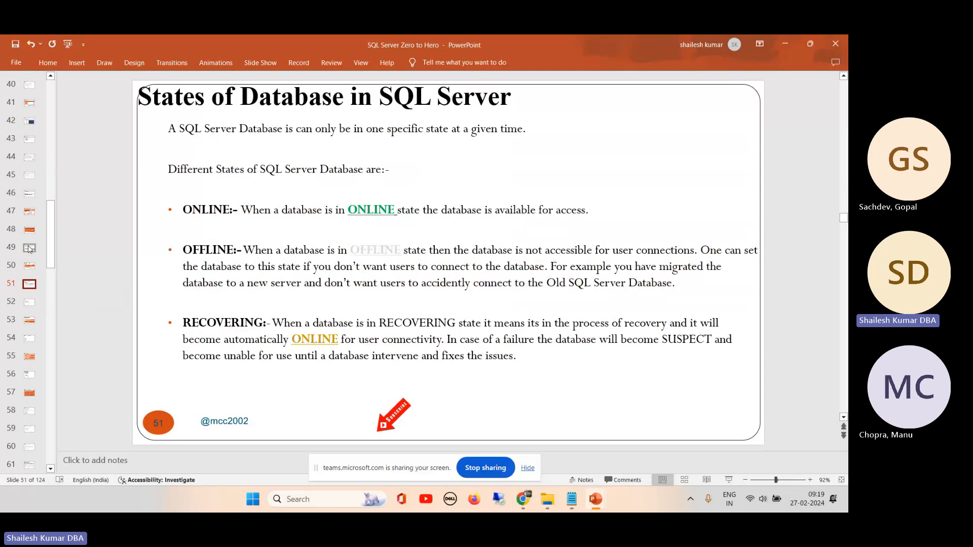
click(29, 194)
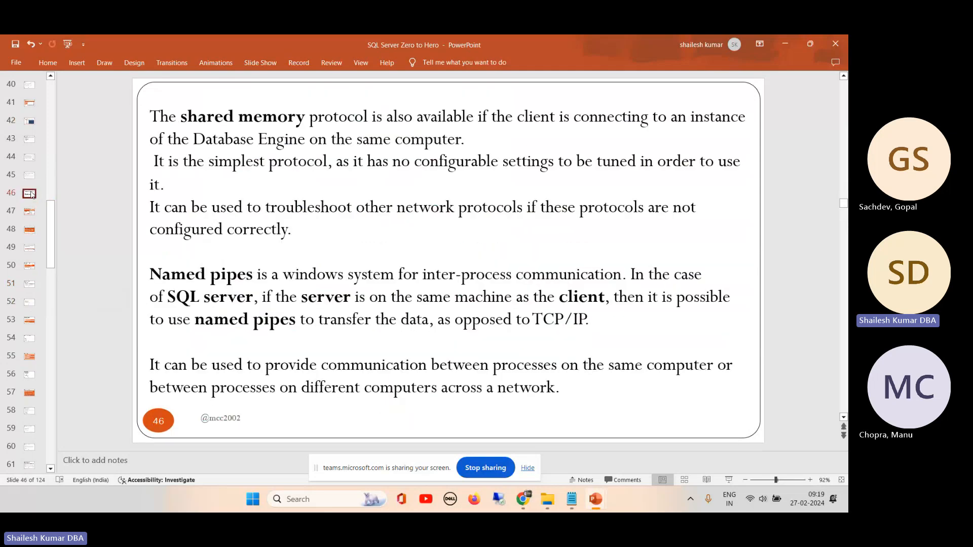
click(29, 103)
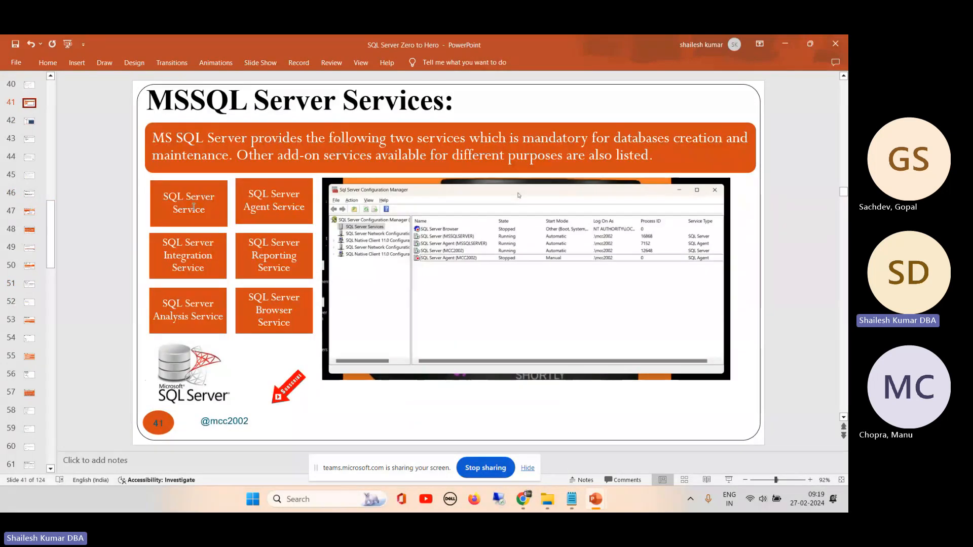
- Browse the earlier slides, viewing Relationship on slide 25 and Introduction of MSSQL Server Platform on slide 35
drag(53, 234, 51, 194)
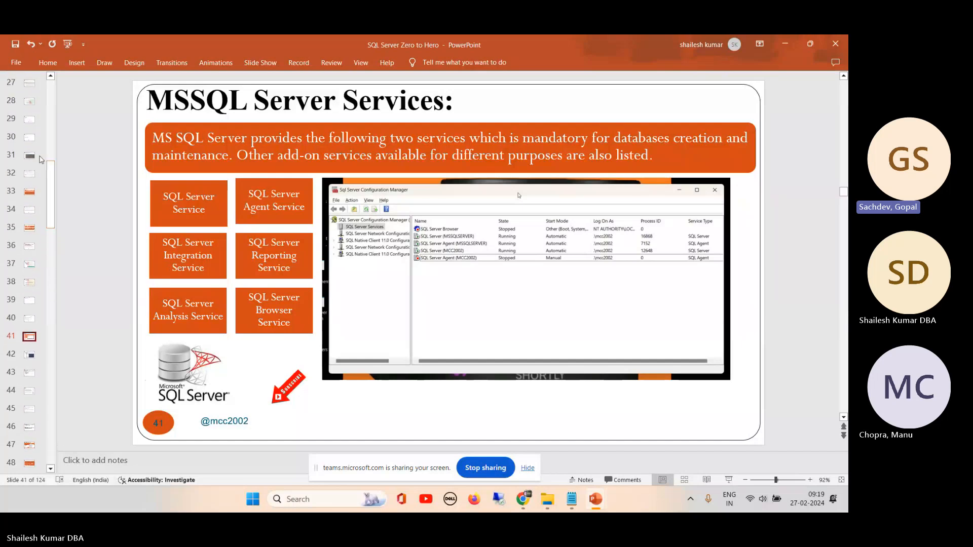
click(50, 76)
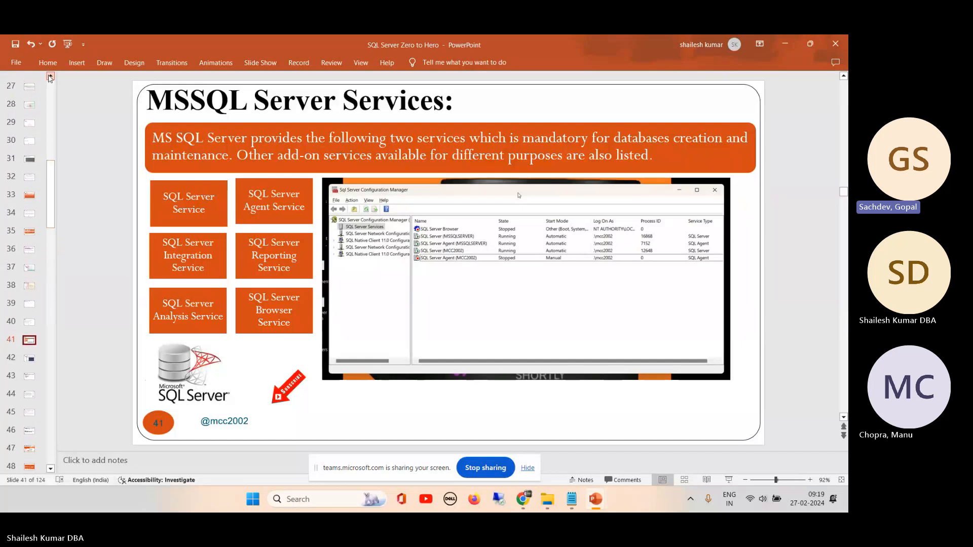
click(50, 78)
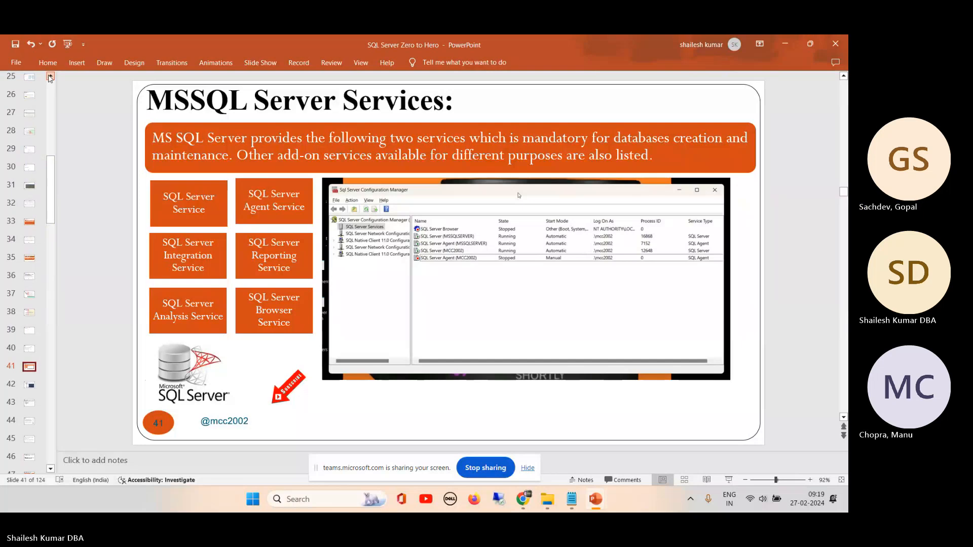
click(50, 76)
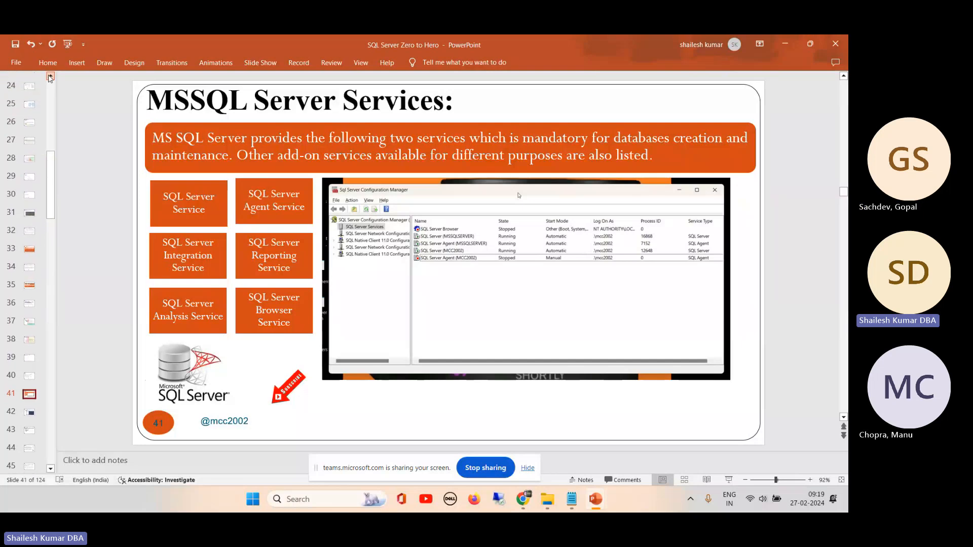
click(51, 76)
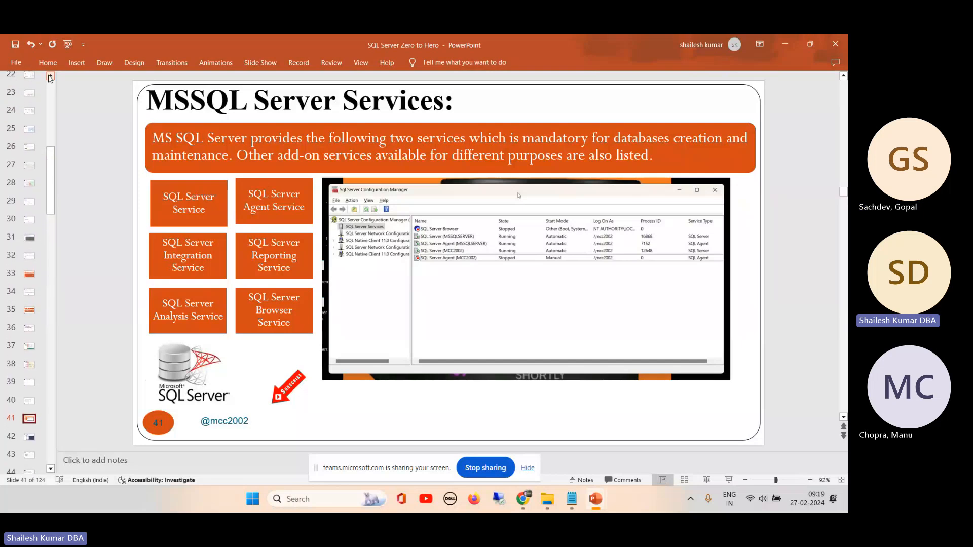
click(28, 128)
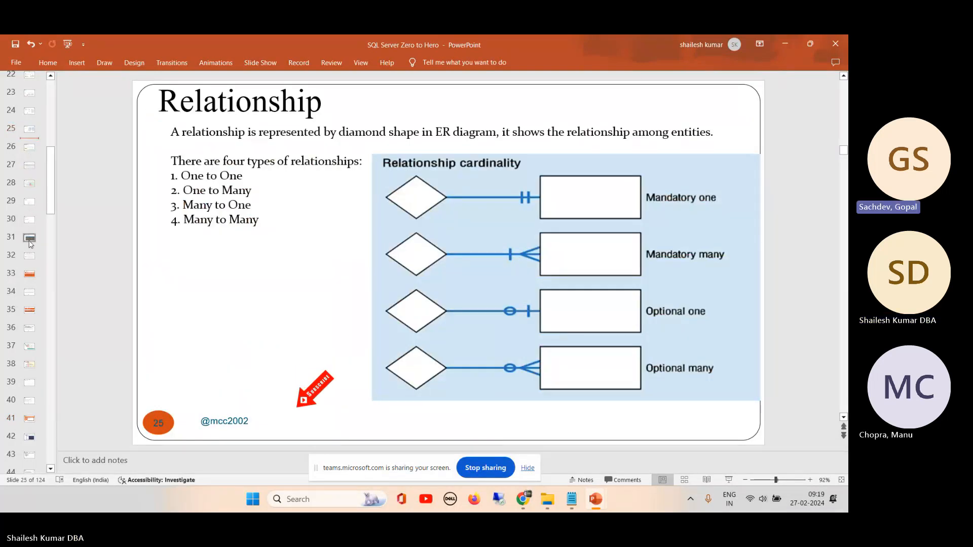
click(29, 308)
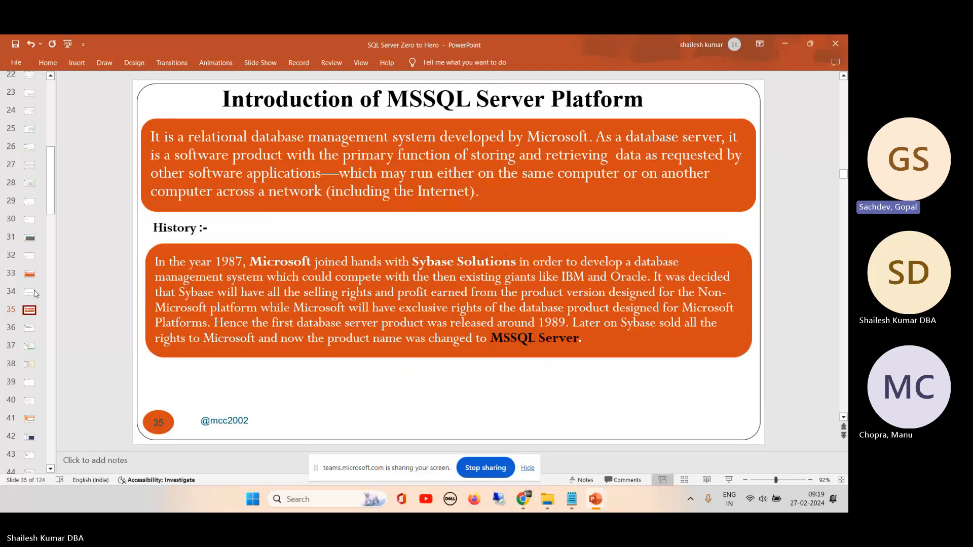
- Switch back to the SQL Server 2019 setup in Chrome and review the instance and shared features on the Feature Selection page
click(792, 44)
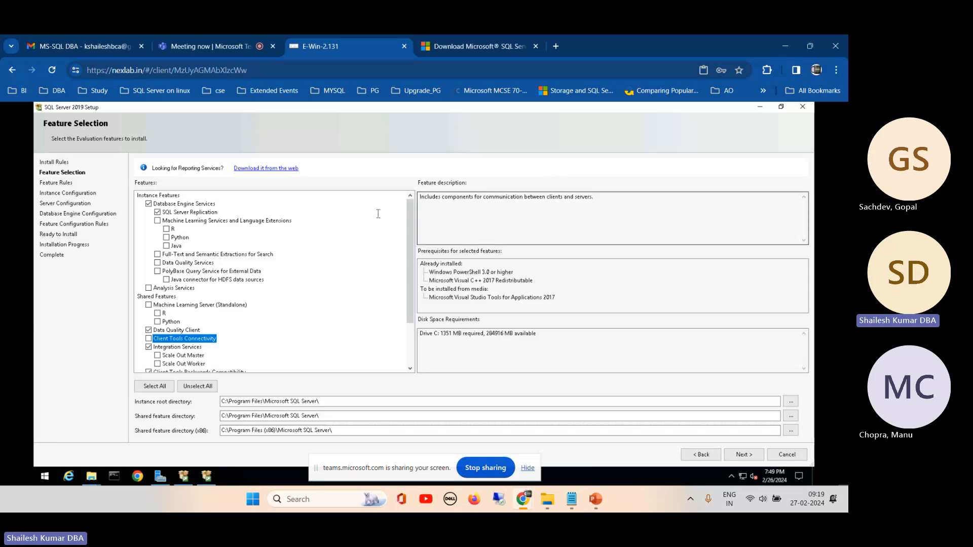
drag(411, 214, 405, 287)
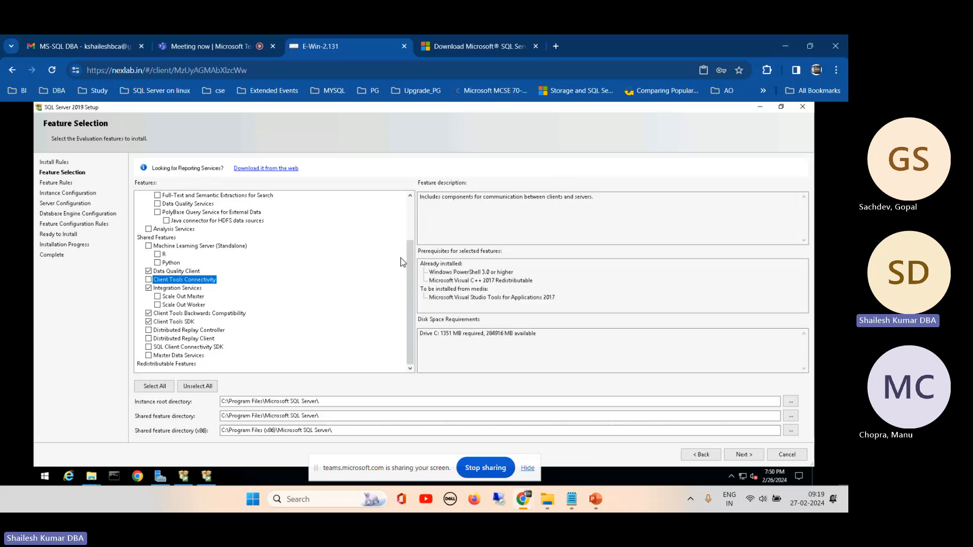
drag(406, 251, 411, 212)
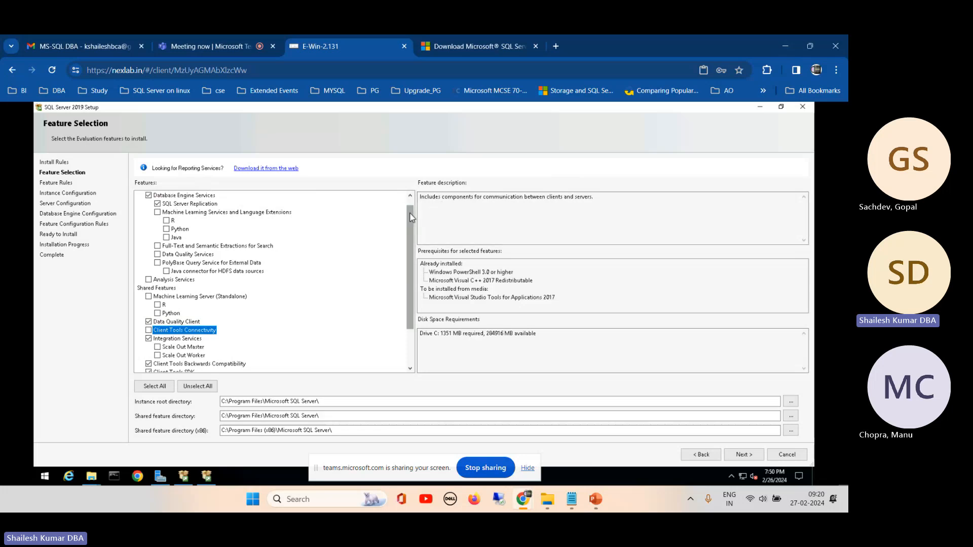
drag(411, 217, 410, 203)
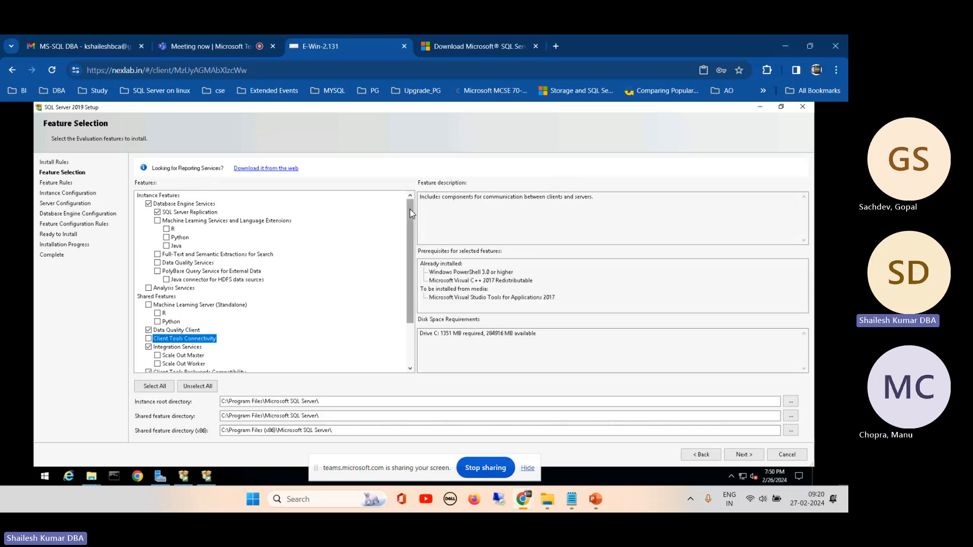
drag(411, 213, 411, 248)
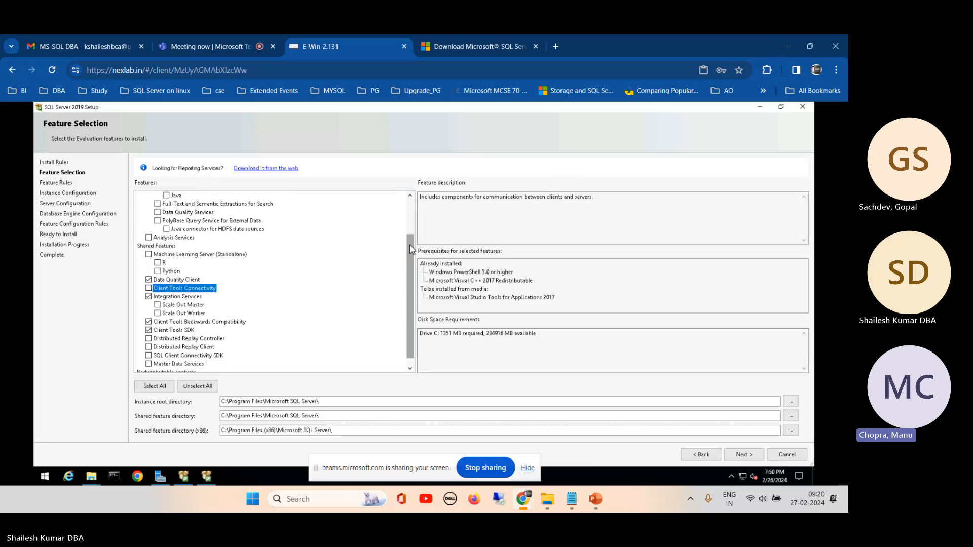
scroll(411, 249, up, 2)
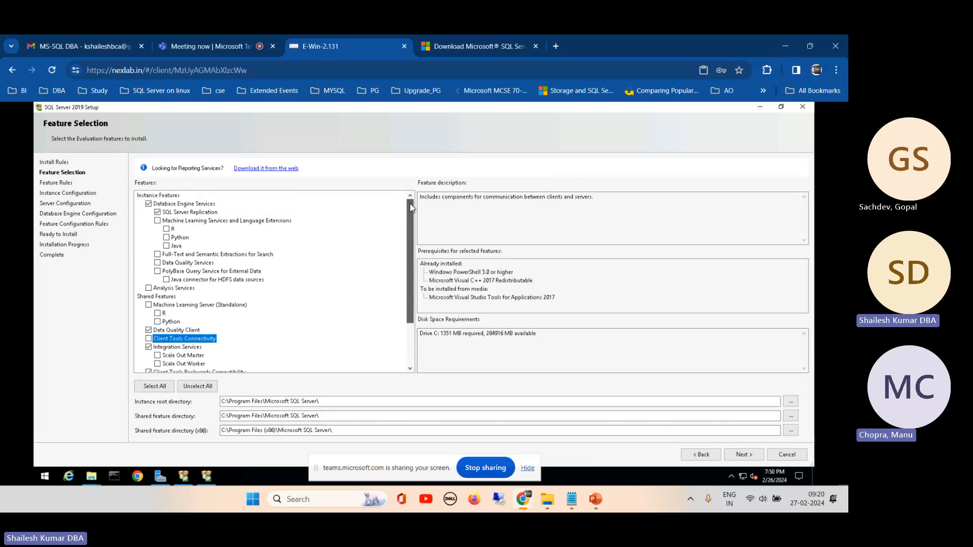
- Switch to the SQL Server Zero to Hero presentation in PowerPoint and show the MSSQL Server Services slide
mouse_move(596, 508)
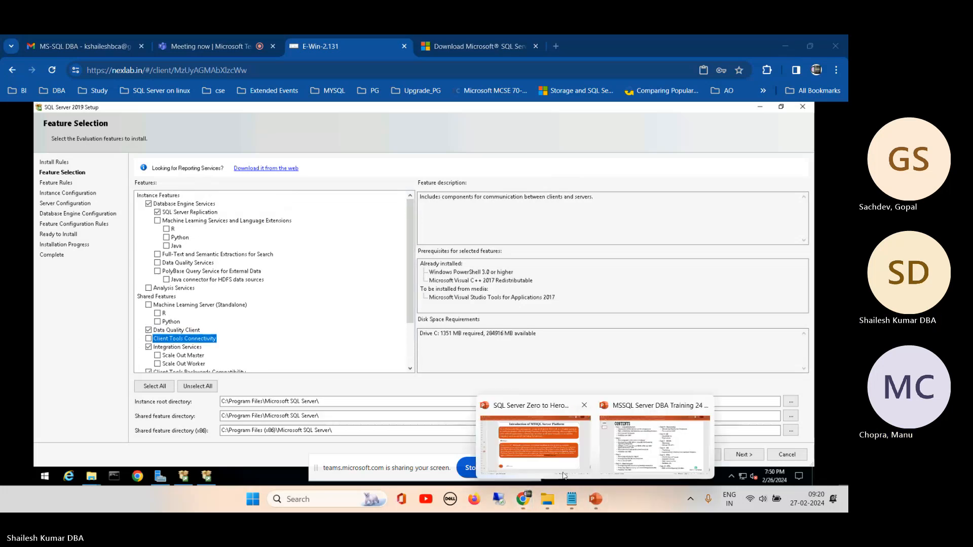
click(535, 441)
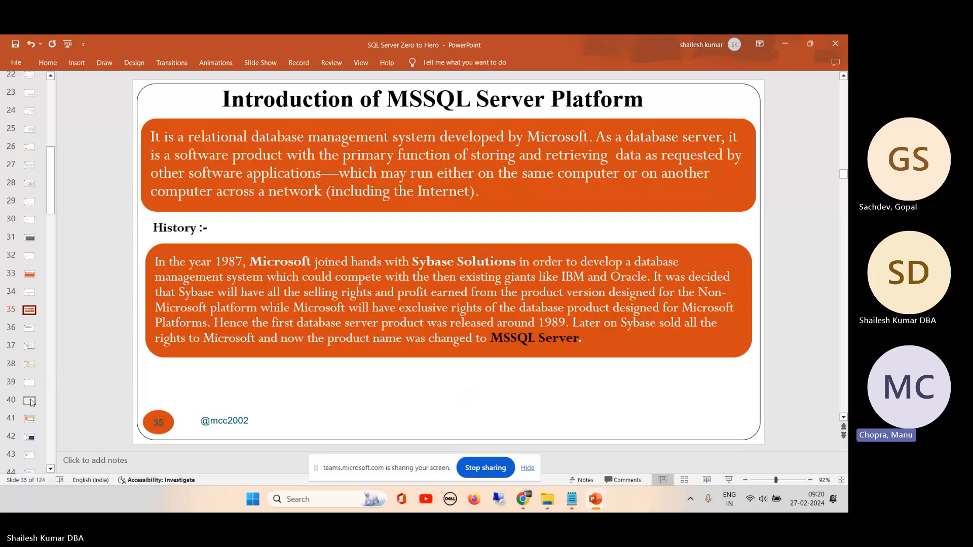
click(31, 419)
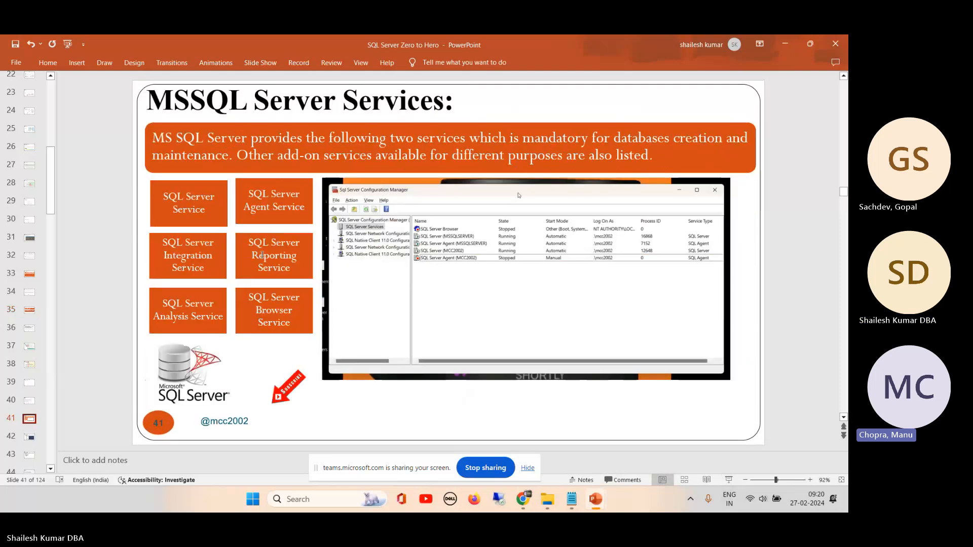
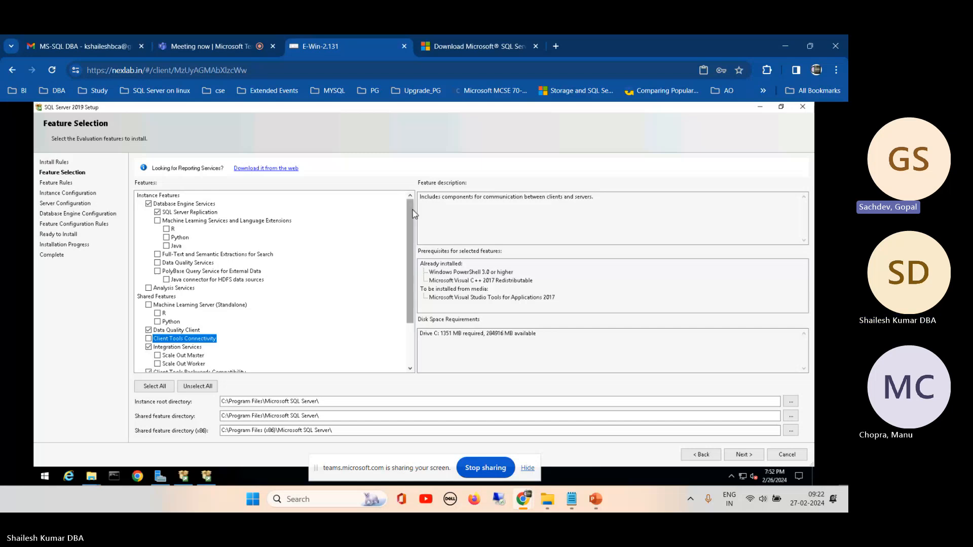
- Review the feature list, clear Data Quality Client and select Client Tools Connectivity for installation
mouse_move(532, 508)
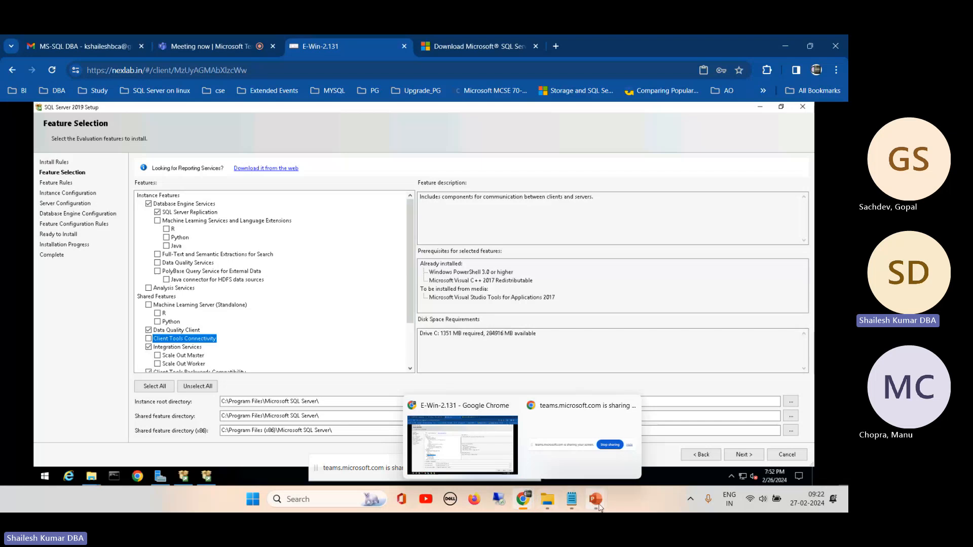
mouse_move(595, 507)
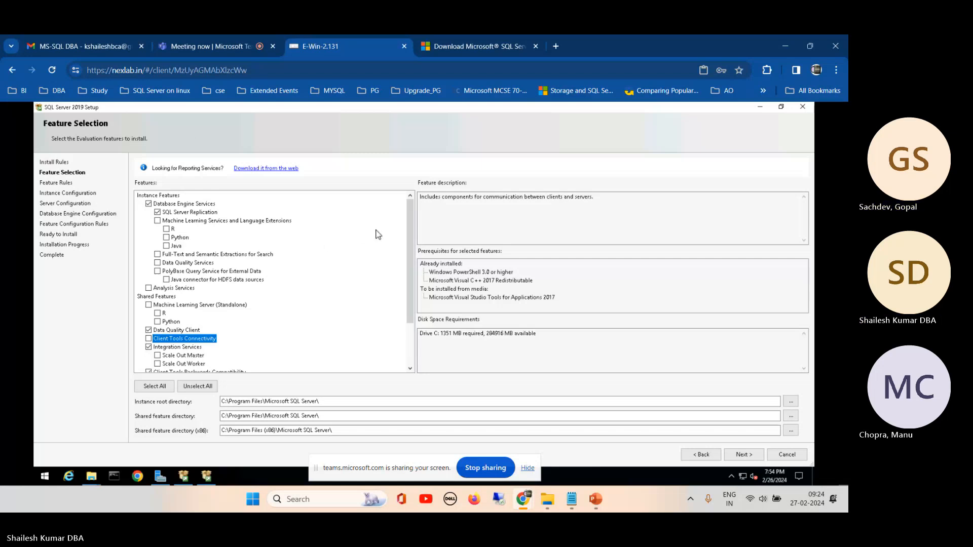
drag(413, 222, 412, 293)
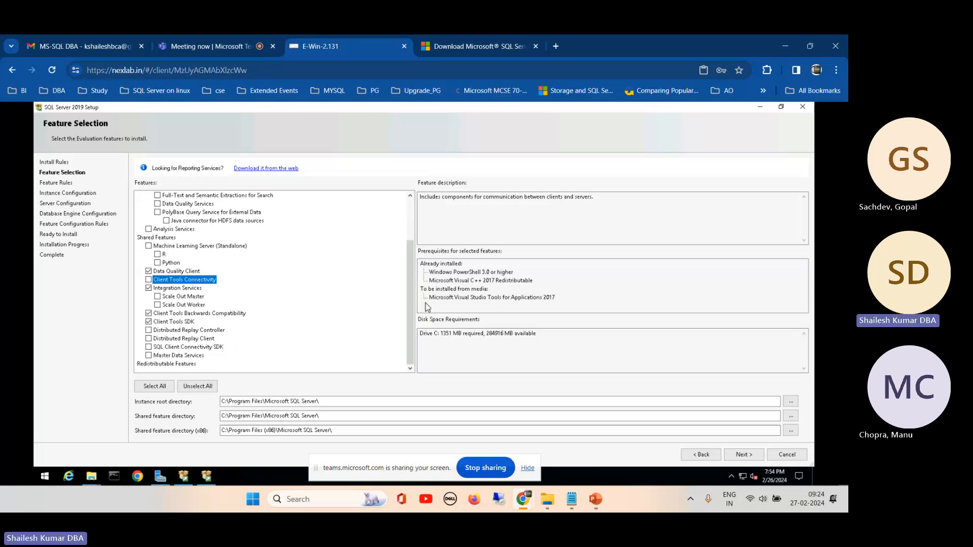
drag(408, 266, 407, 224)
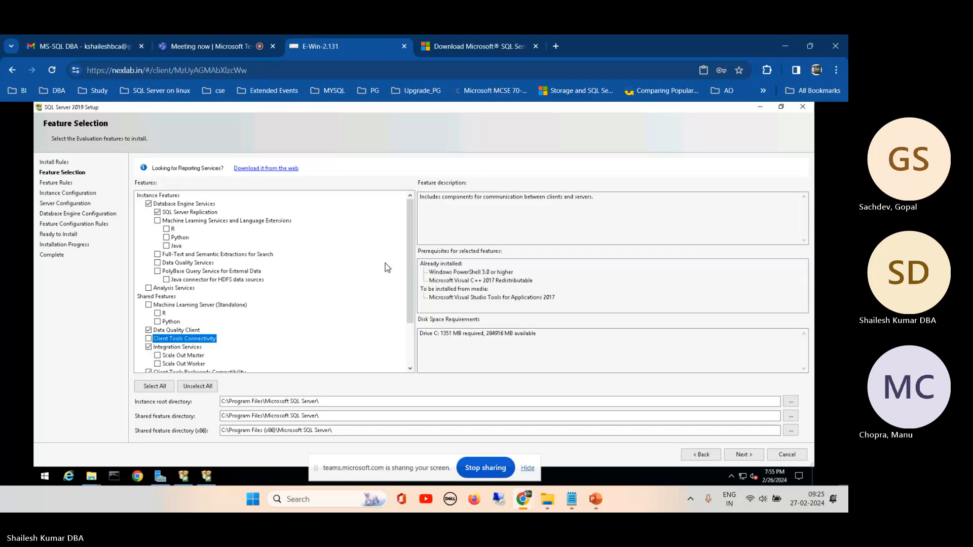
mouse_move(413, 234)
mouse_down()
mouse_move(414, 289)
mouse_move(413, 253)
mouse_up()
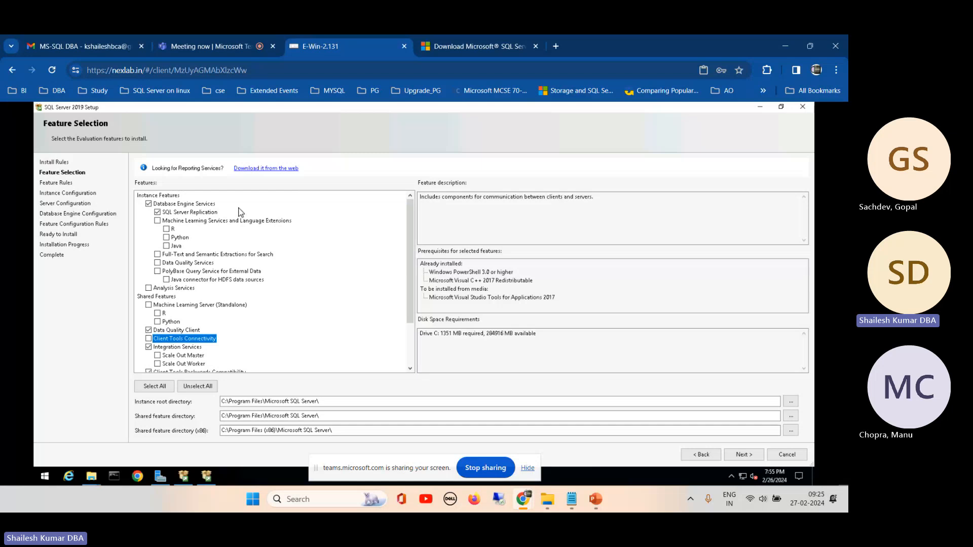
drag(409, 222, 407, 266)
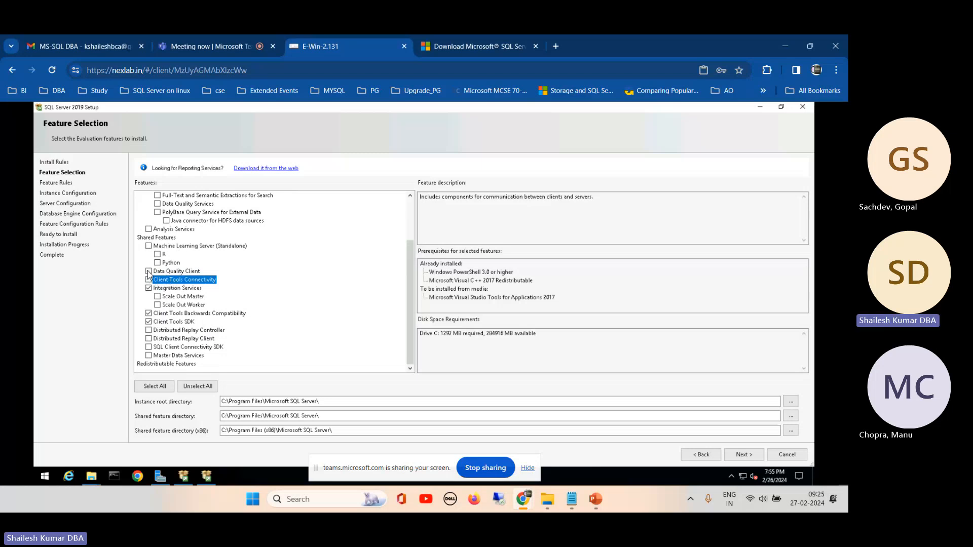
click(148, 279)
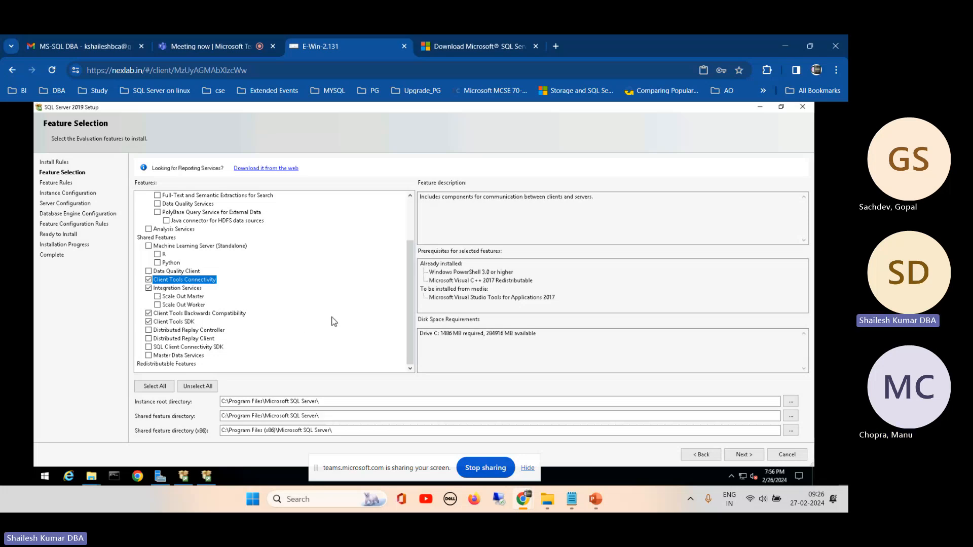
scroll(411, 261, up, 3)
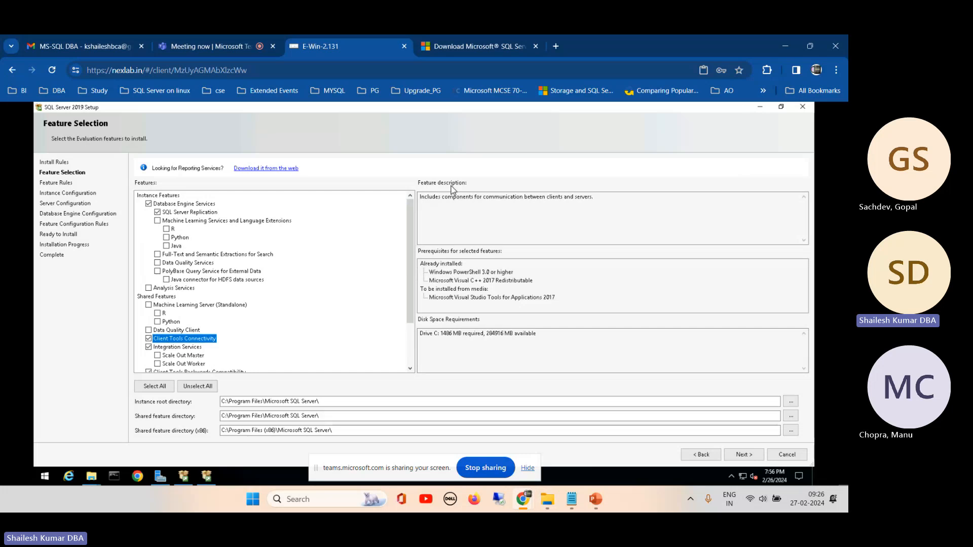
- Minimize the setup wizard and view the properties of the SQL Server 2019 disc image on the remote desktop, checking its edition suffix
click(761, 107)
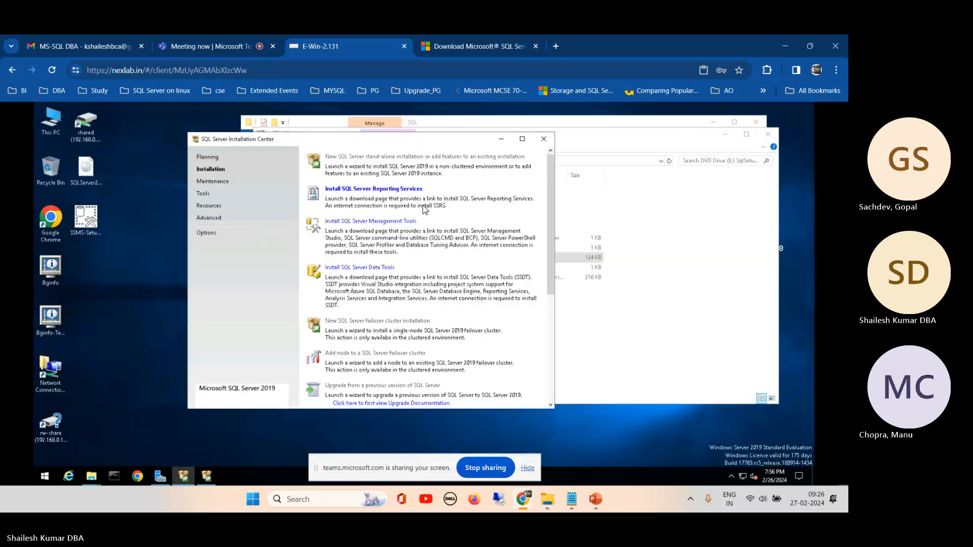
click(90, 169)
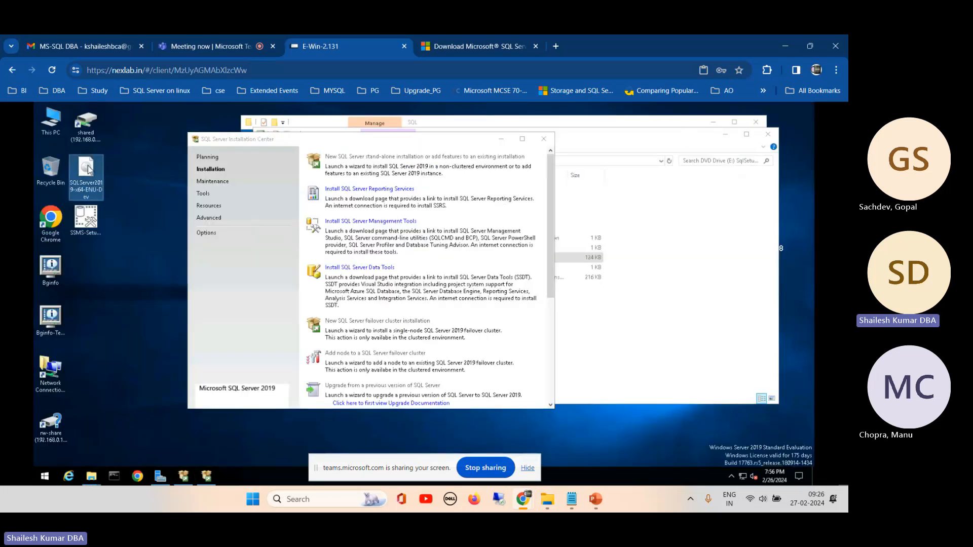
right_click(90, 191)
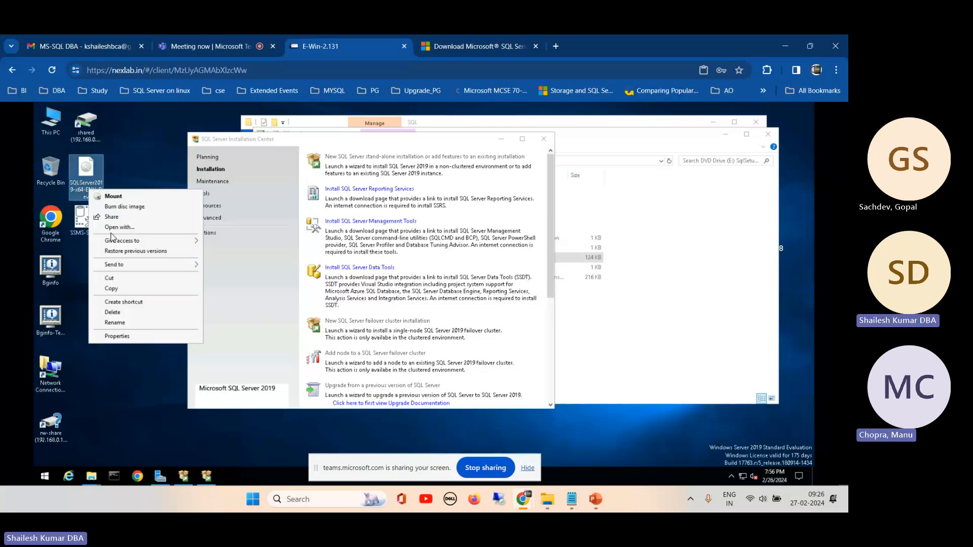
click(123, 336)
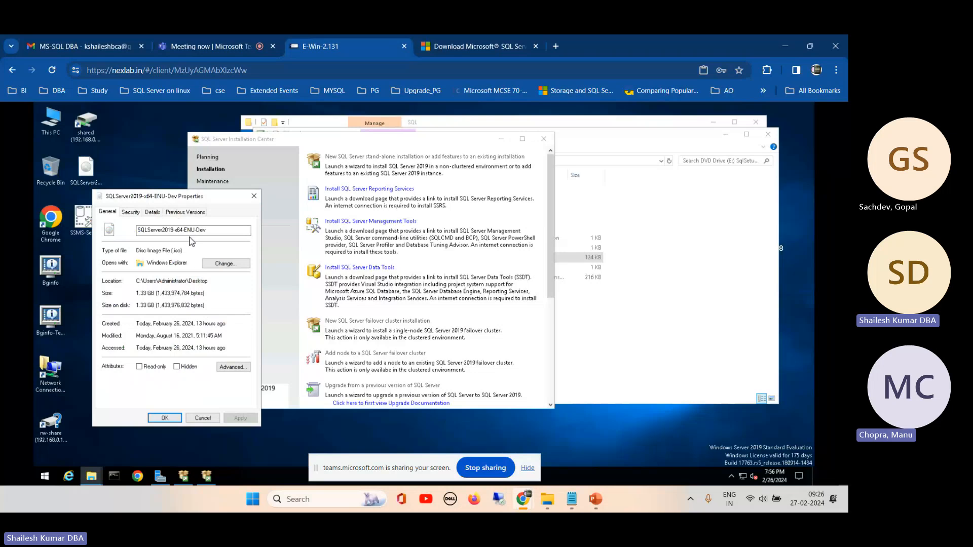
drag(210, 231, 198, 230)
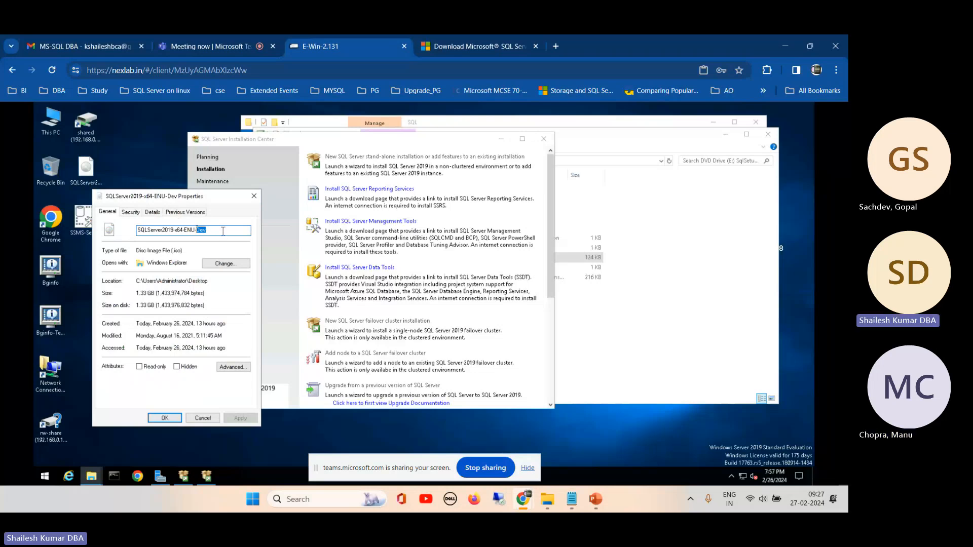
click(253, 198)
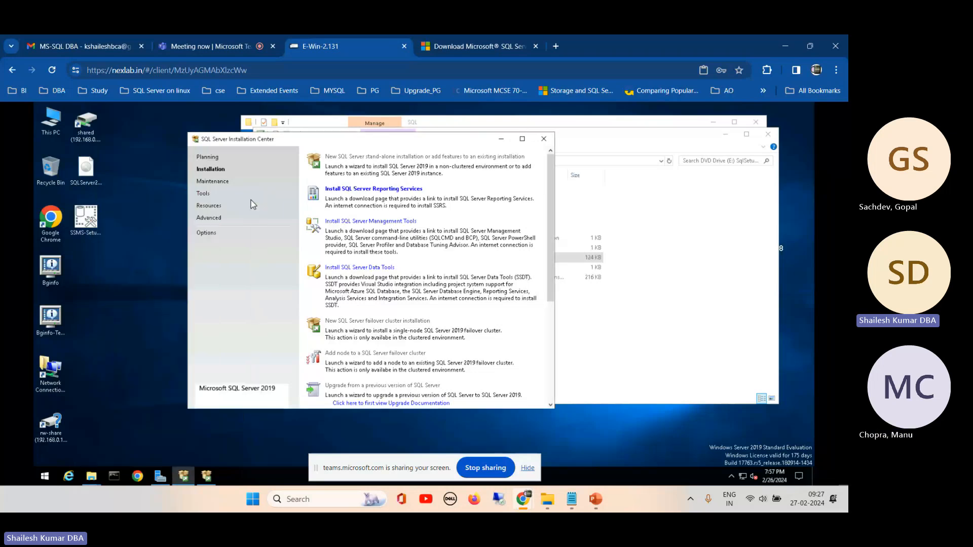
- Browse the shared drive to SOFTWARES\SQL, select the SQLServer2022-x64-ENU image, and return to the setup's Feature Selection page
double_click(88, 133)
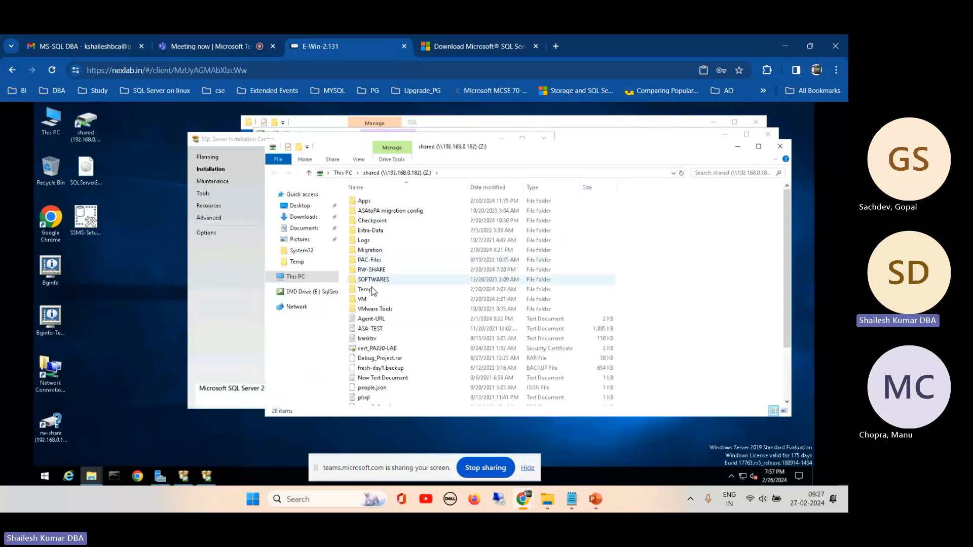
double_click(374, 280)
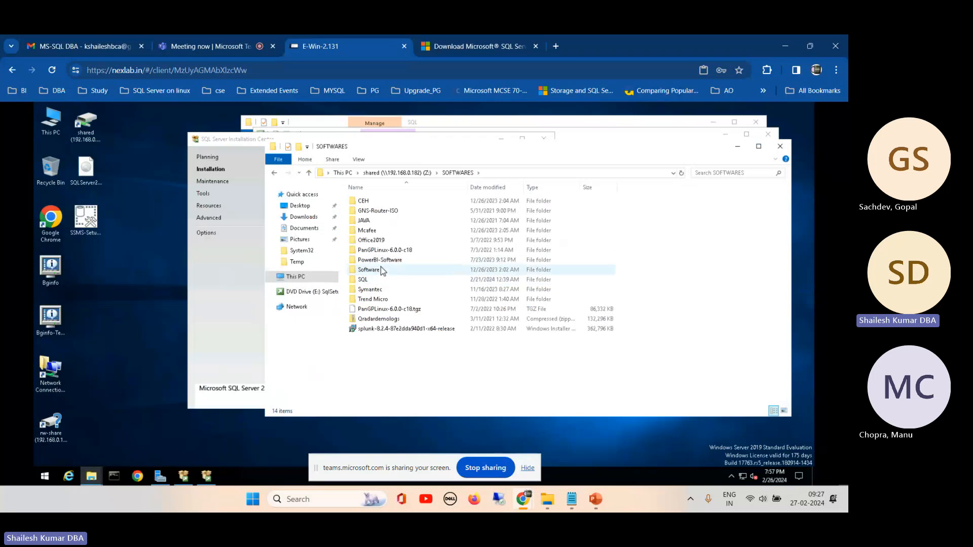
double_click(374, 271)
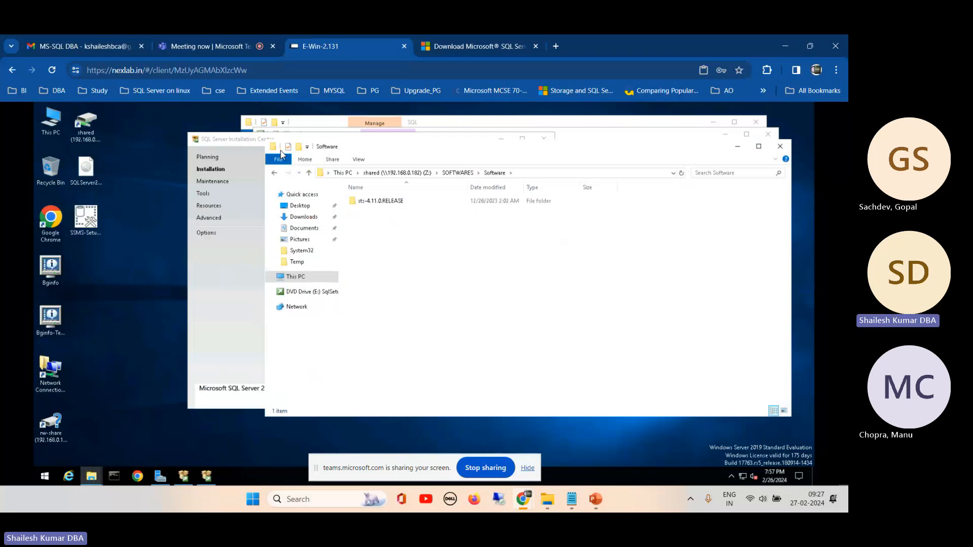
click(274, 173)
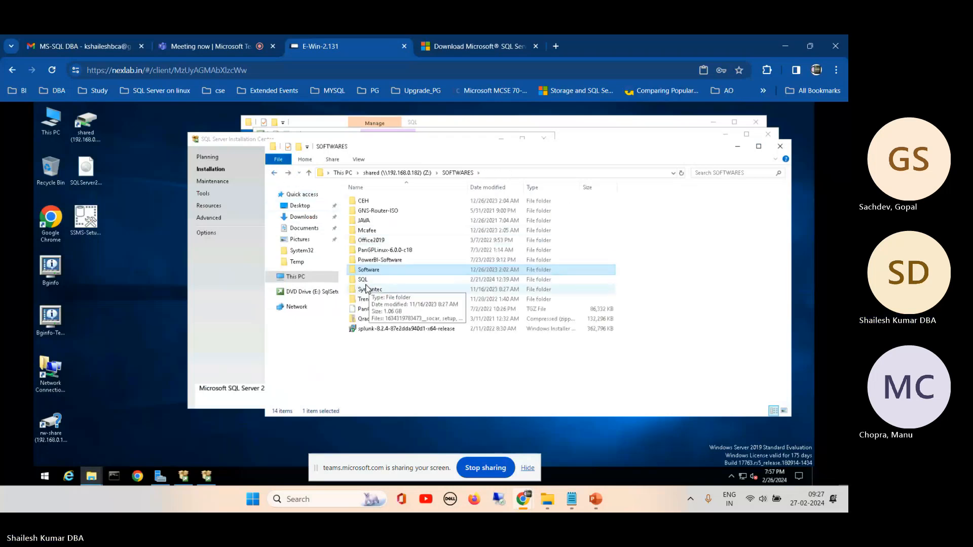
double_click(363, 279)
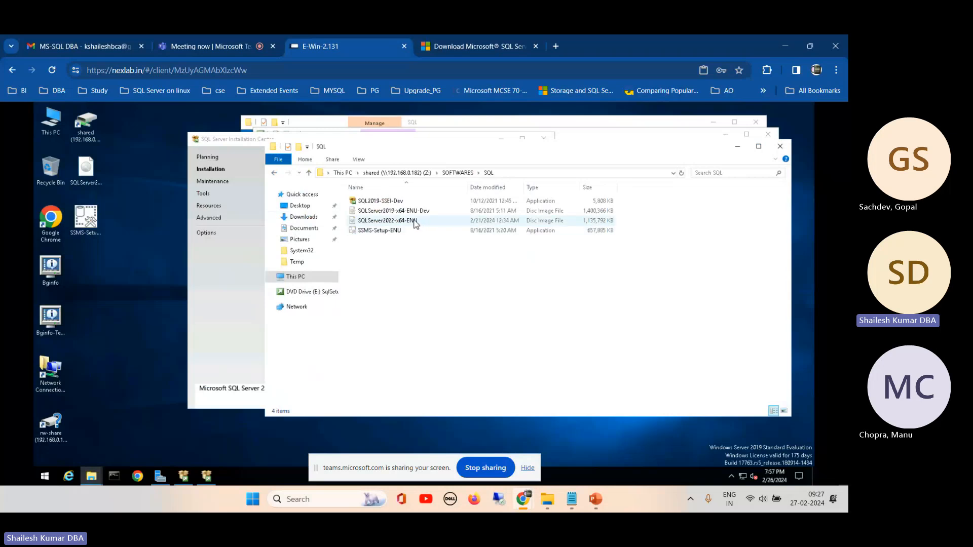
click(411, 223)
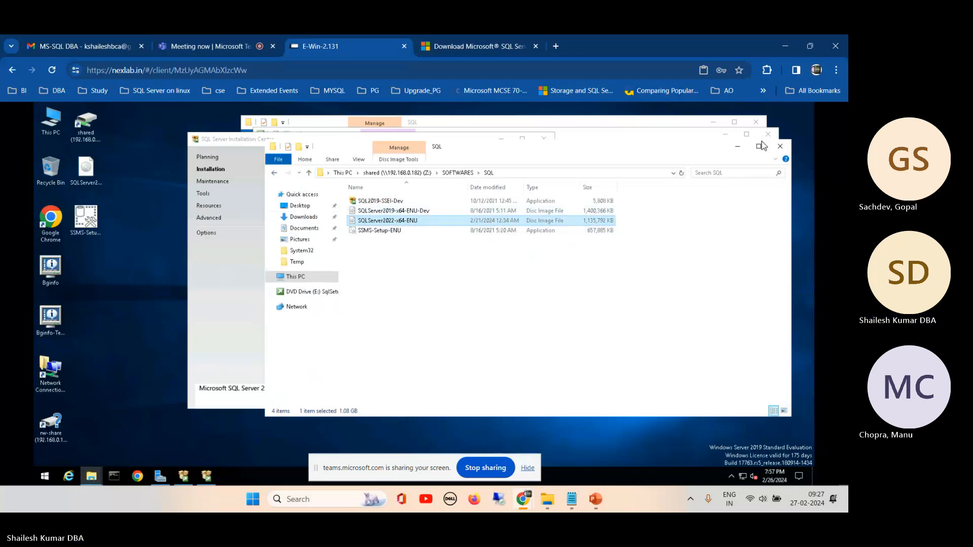
click(737, 146)
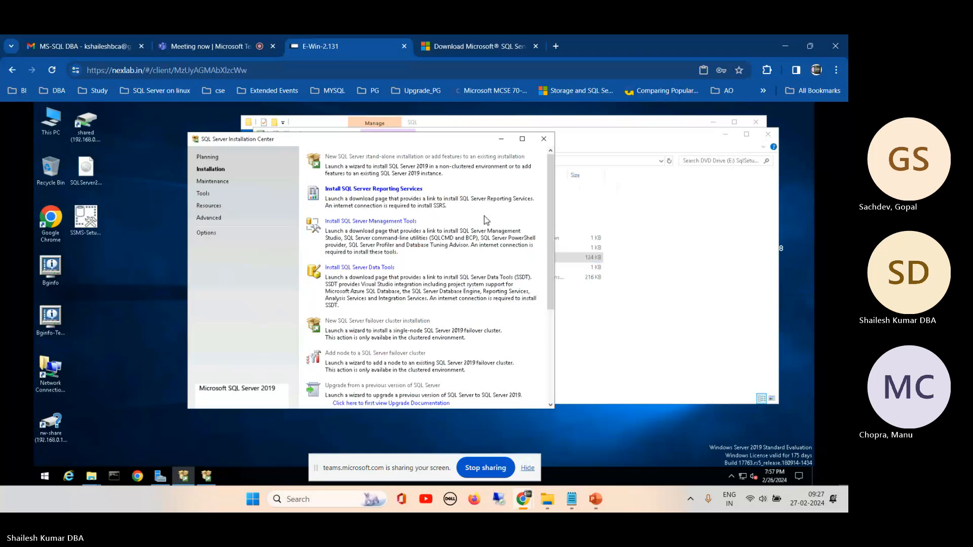
click(501, 139)
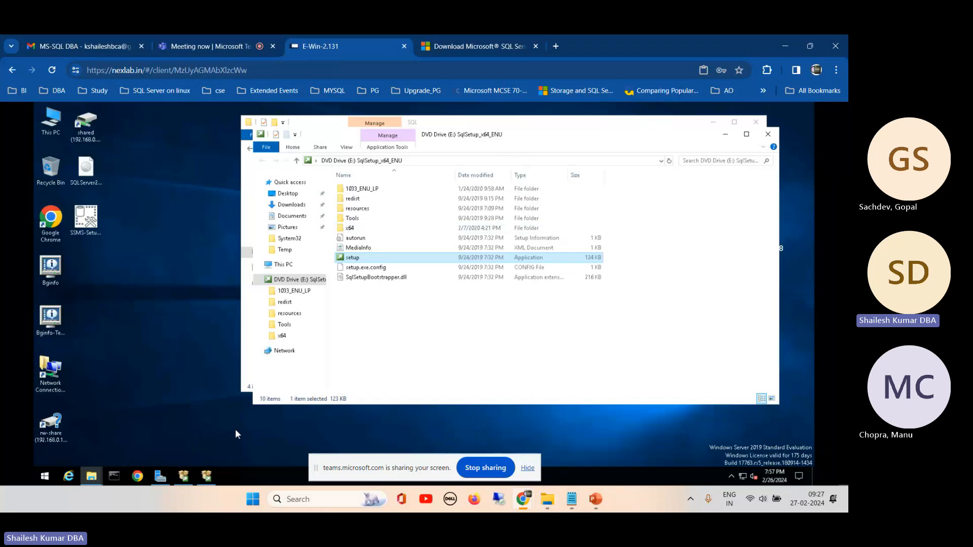
click(207, 476)
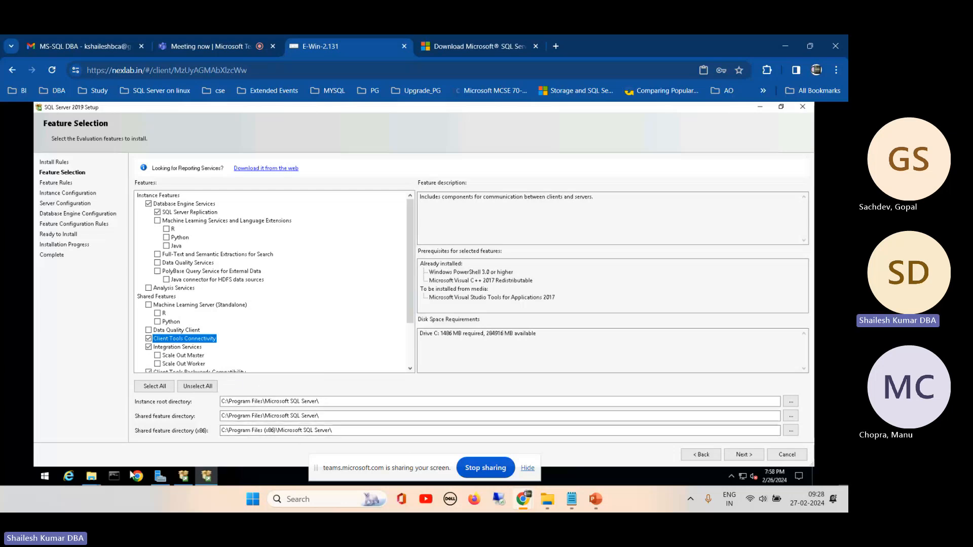
- Bring up the SQL software folder and view the drives under This PC, returning to Feature Selection
click(91, 477)
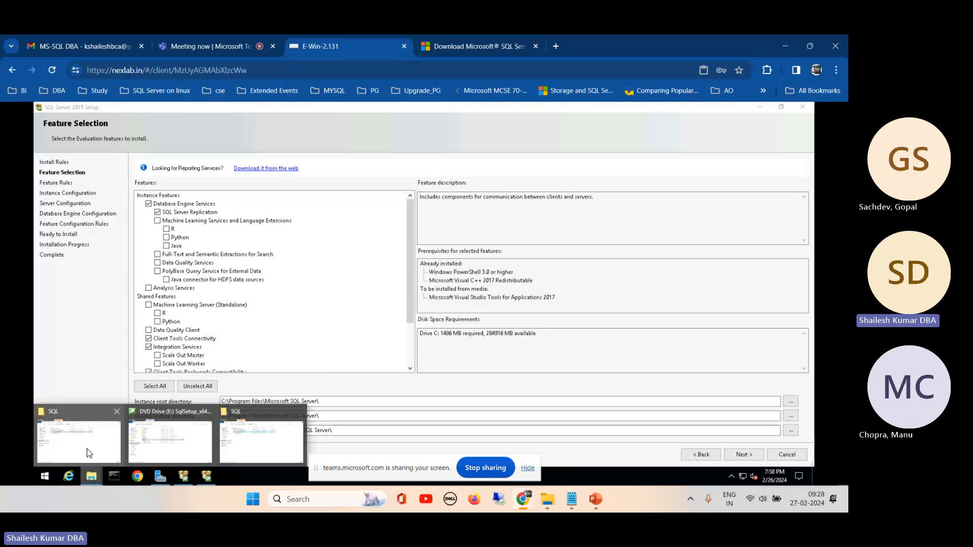
click(89, 452)
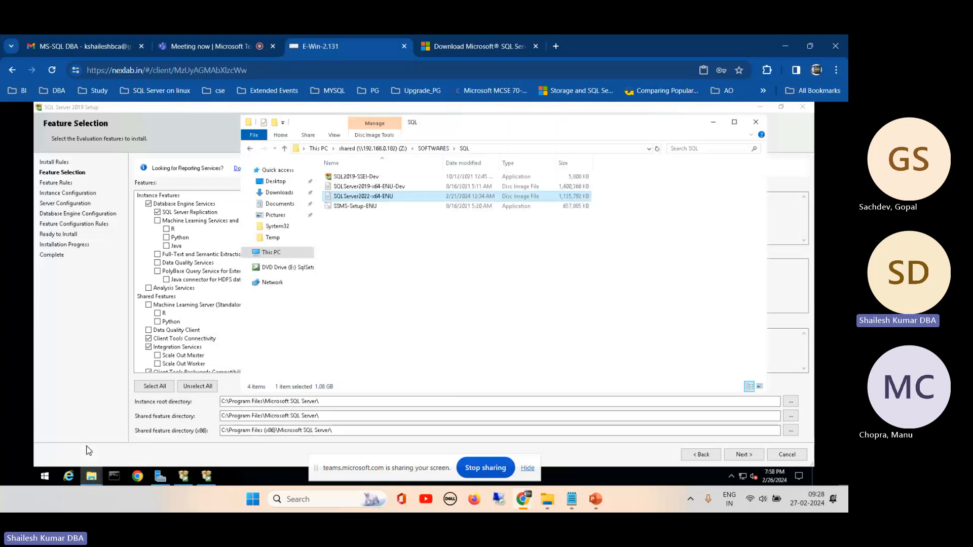
click(246, 252)
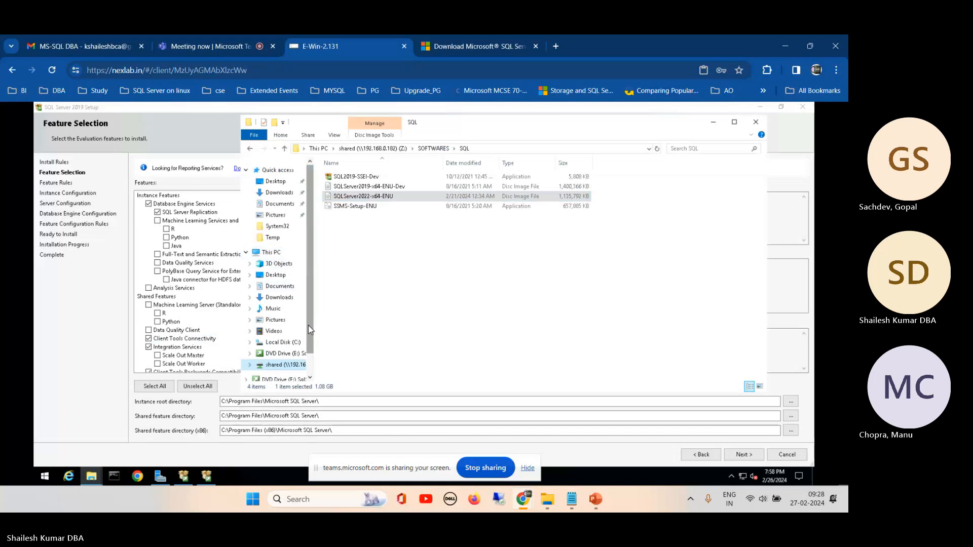
scroll(309, 329, down, 1)
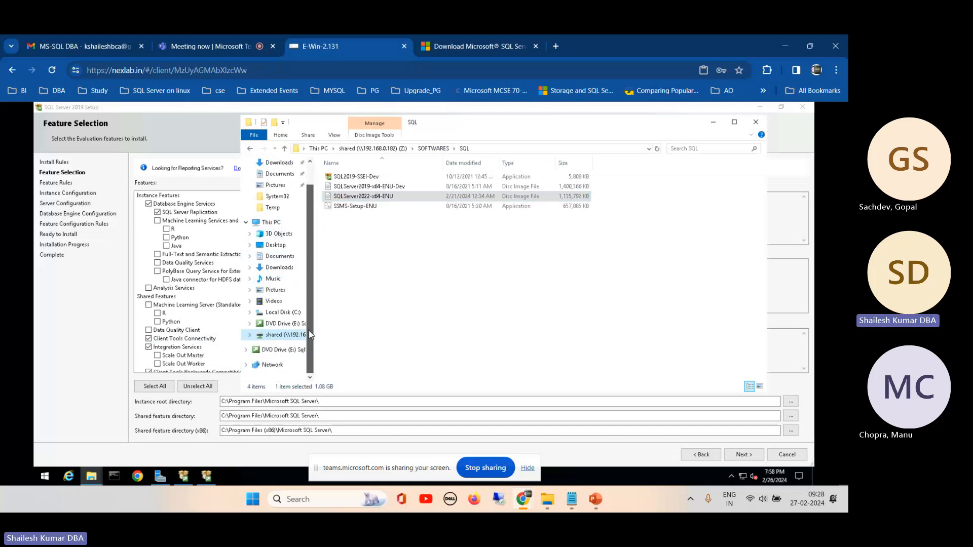
click(712, 124)
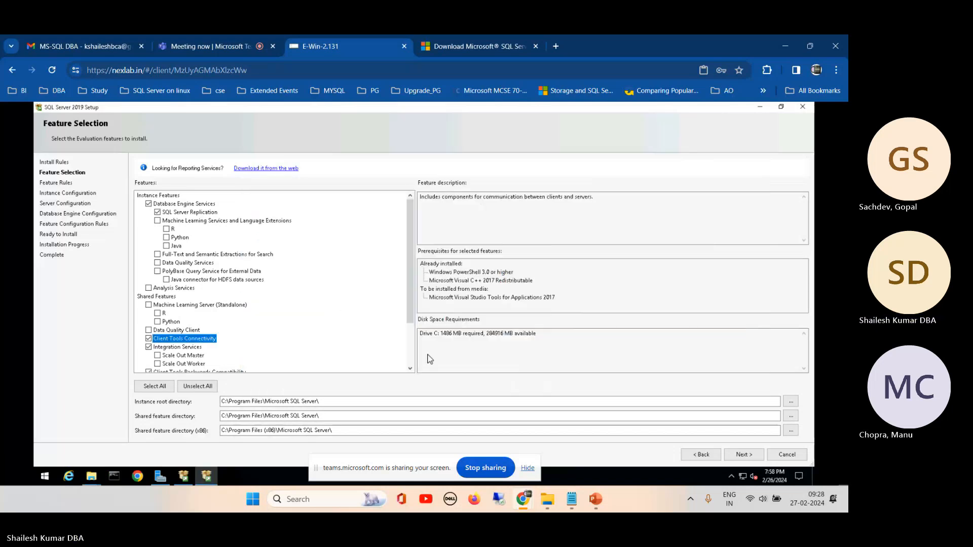
- Accept the selected features, continue to Instance Configuration, and highlight the instance ID
click(739, 456)
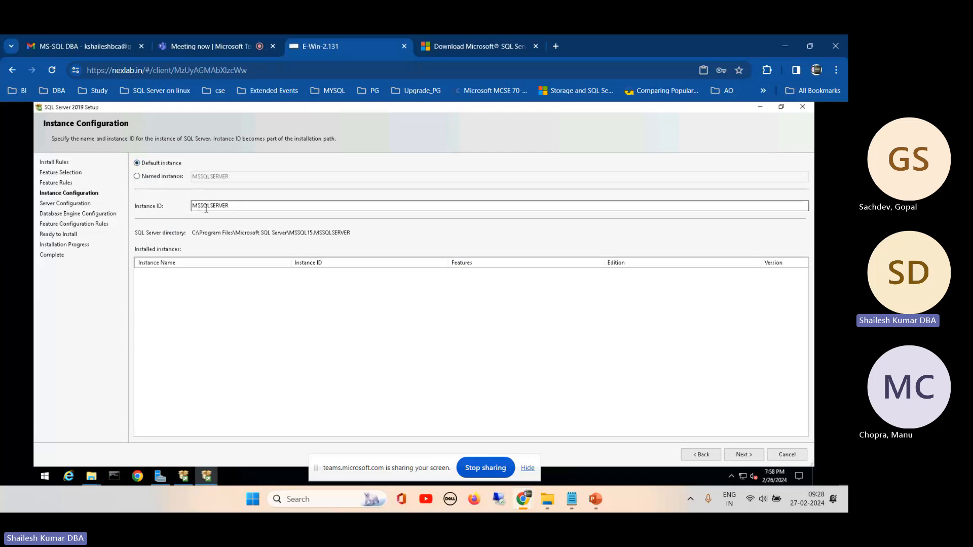
double_click(231, 206)
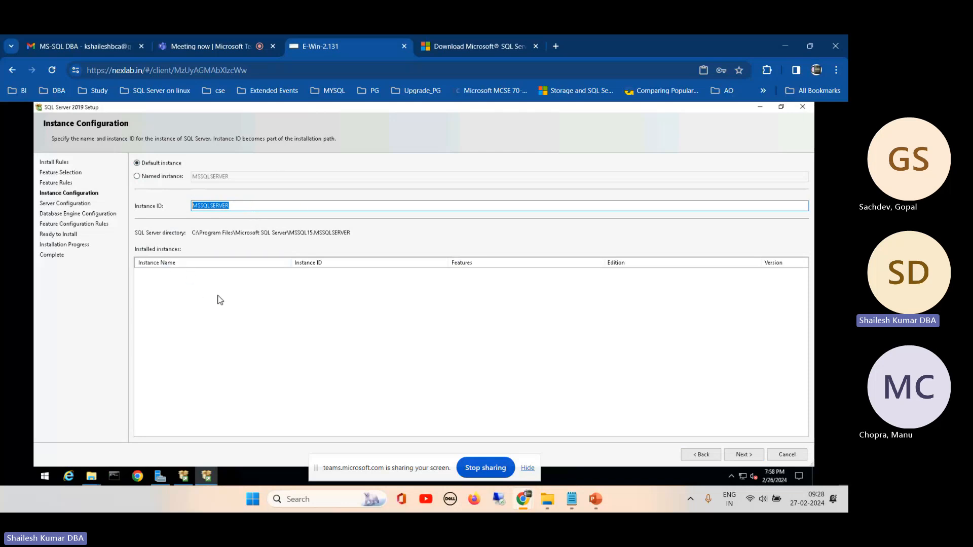
- Try a named instance called demo, comparing it with the default instance and returning to Default instance
click(147, 181)
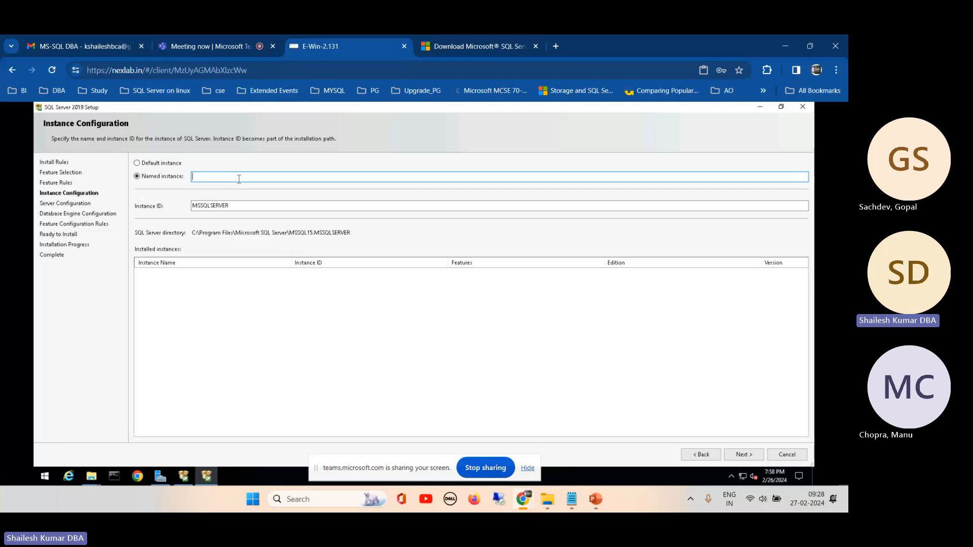
text(demo)
click(157, 165)
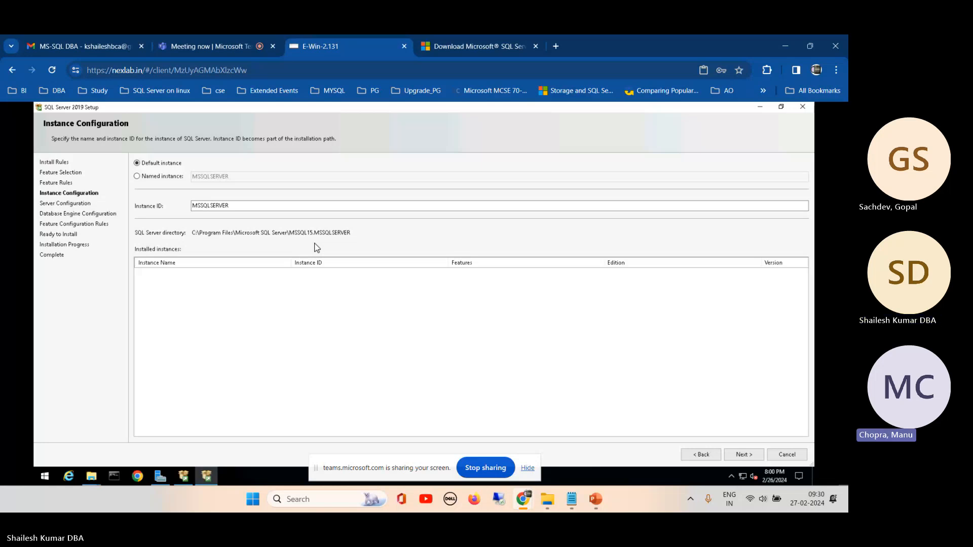
click(158, 176)
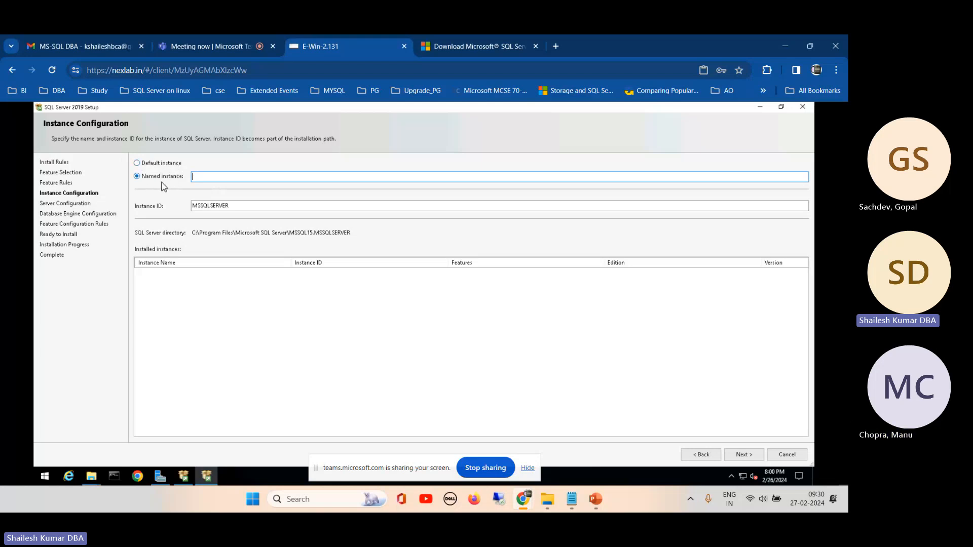
text(demo)
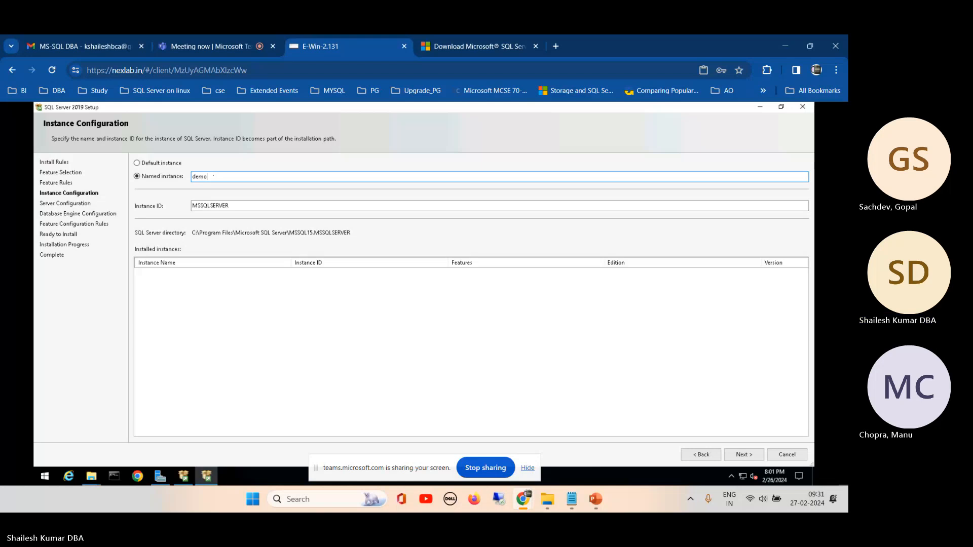
click(140, 164)
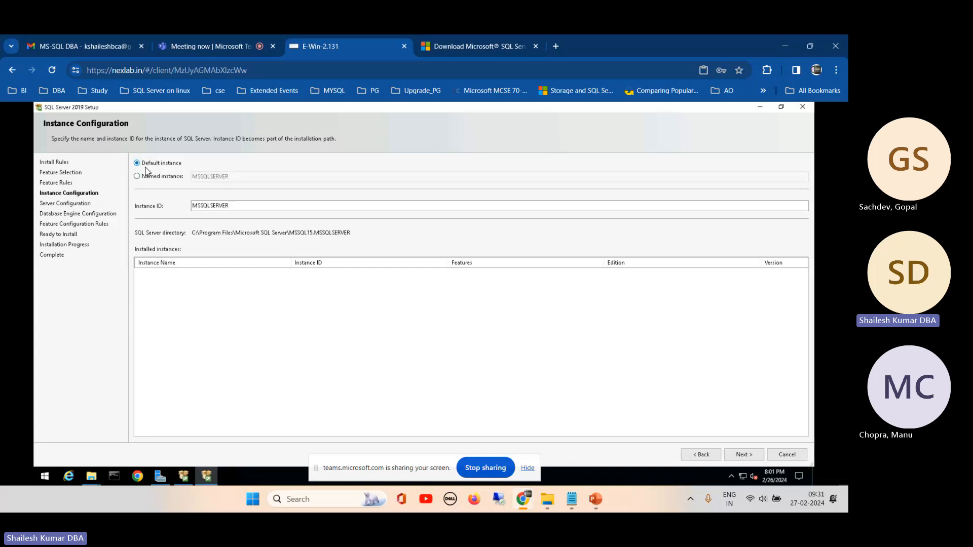
- Keep the default instance ID MSSQLSERVER, continue to Server Configuration, and narrow the Account Name column of the service accounts table
click(229, 206)
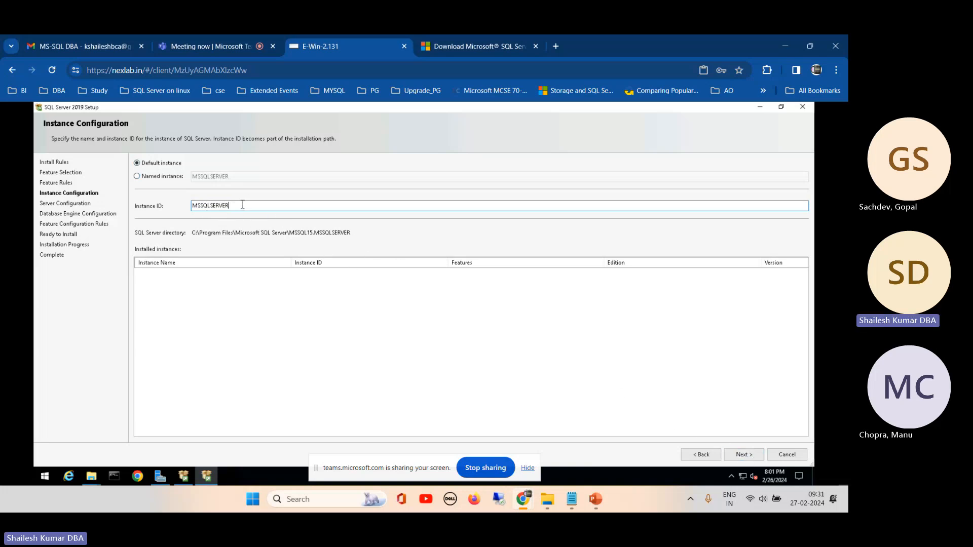
click(739, 454)
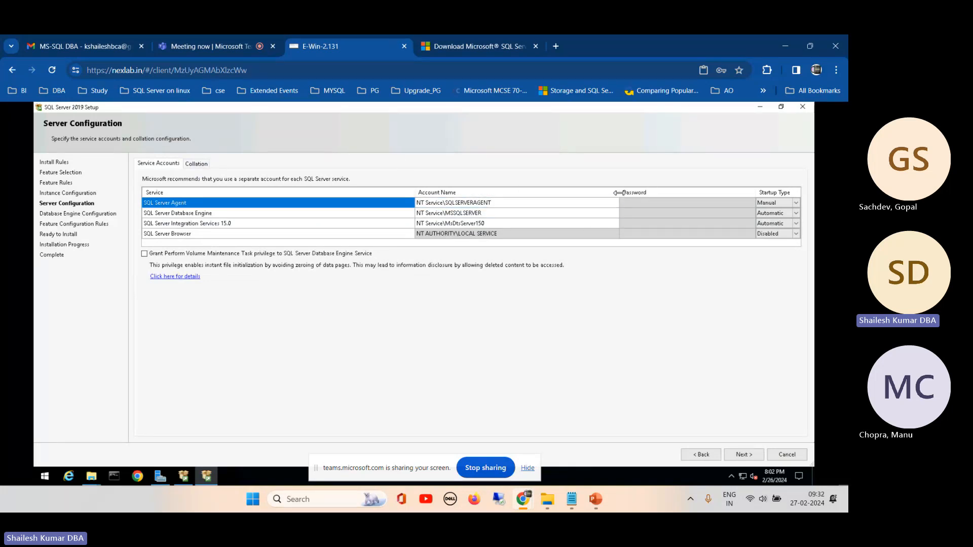
drag(618, 192, 555, 193)
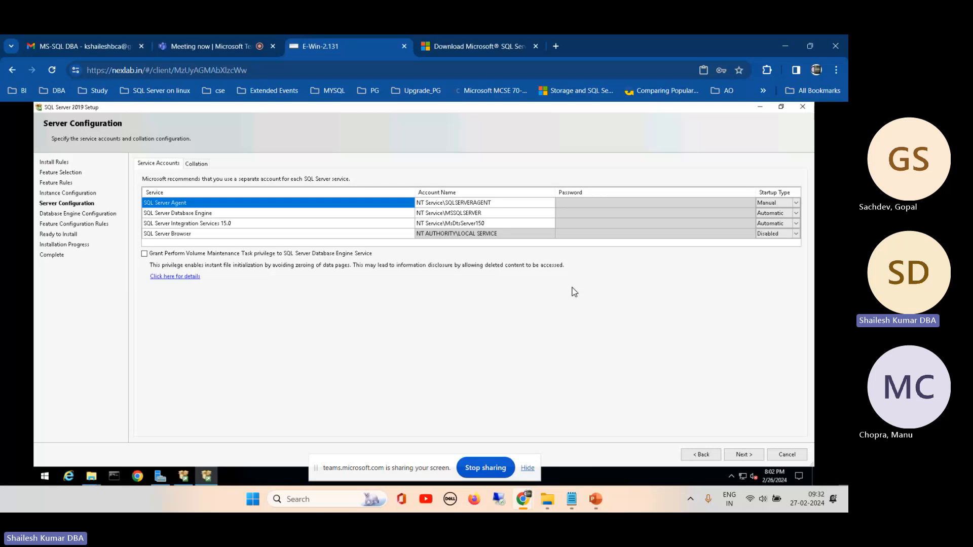
- Review the service accounts and startup types of SQL Server Agent and SQL Server Database Engine
click(489, 203)
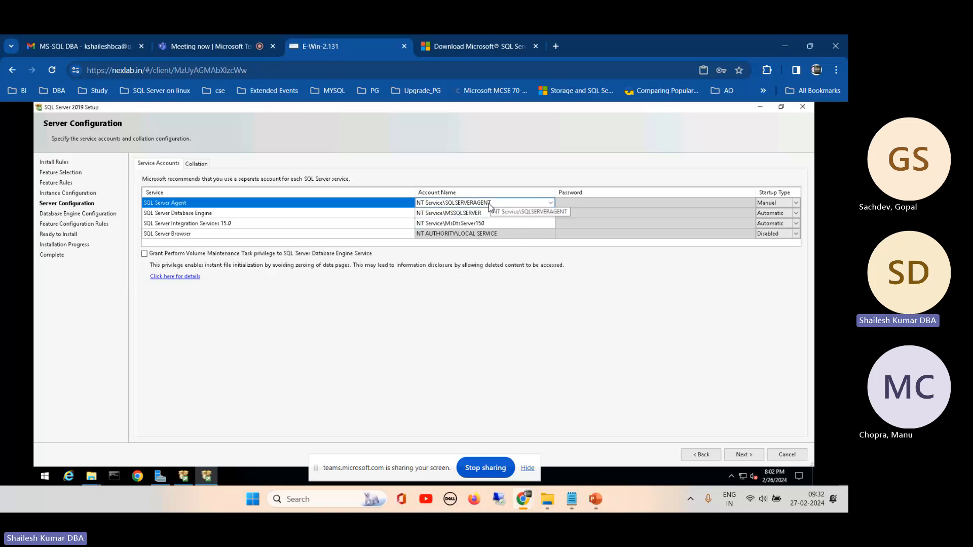
click(596, 208)
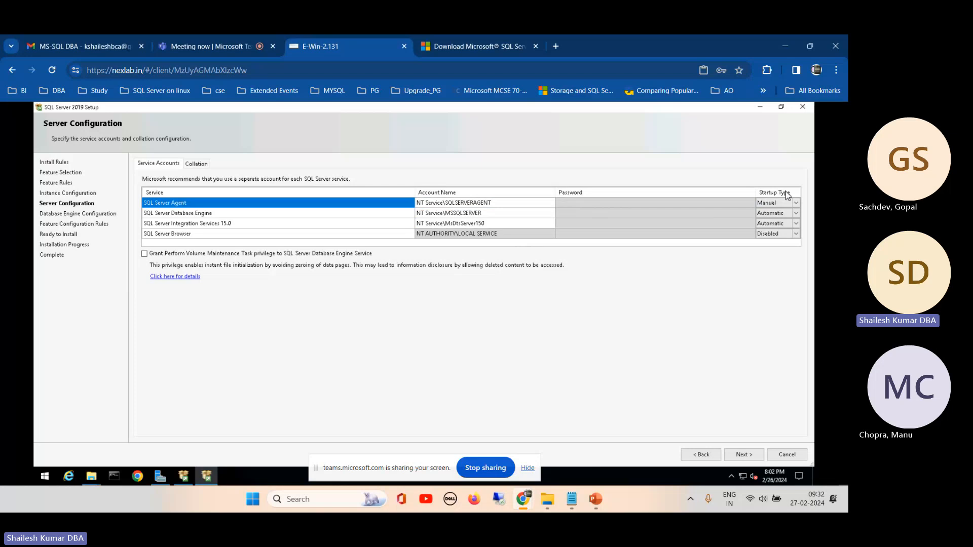
click(769, 203)
click(223, 215)
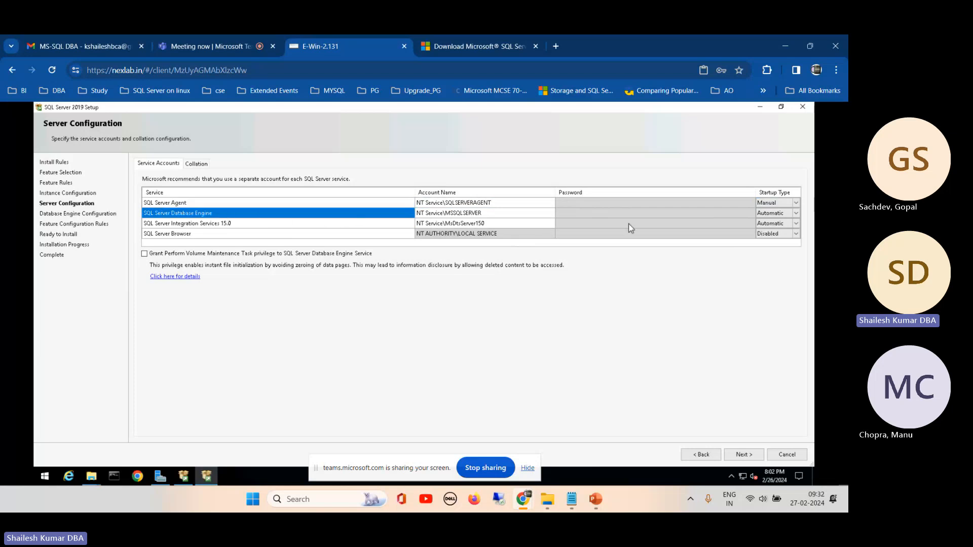
click(219, 204)
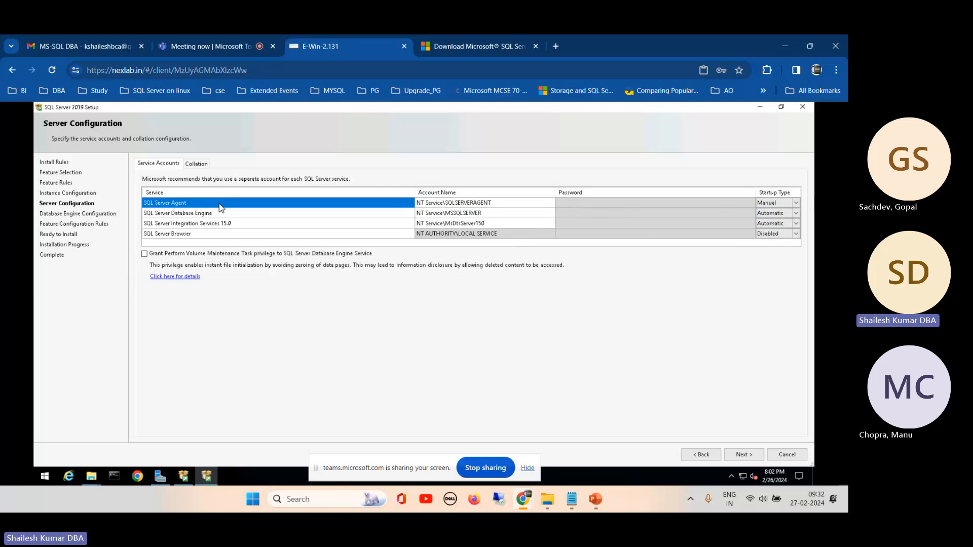
click(771, 204)
- Set the startup type of SQL Server Integration Services 15.0 to Manual
click(787, 224)
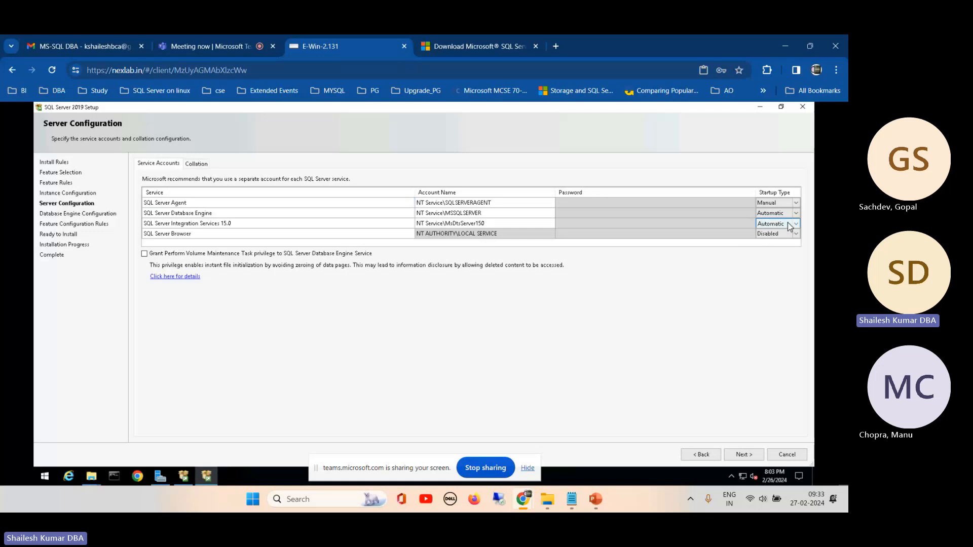
click(784, 224)
click(769, 248)
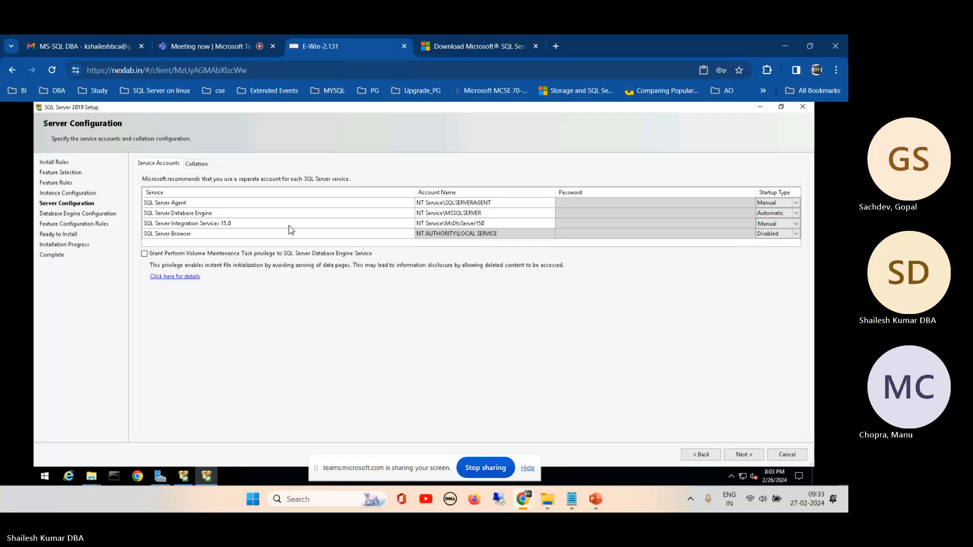
- Check the SQL Server Browser startup options, then the SQL Server Database Engine's startup type and account name
click(201, 235)
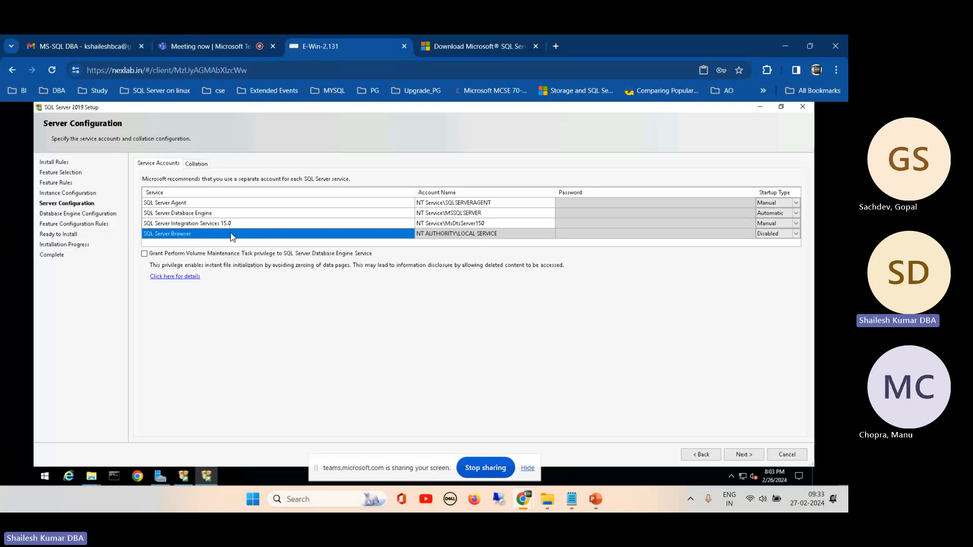
click(774, 236)
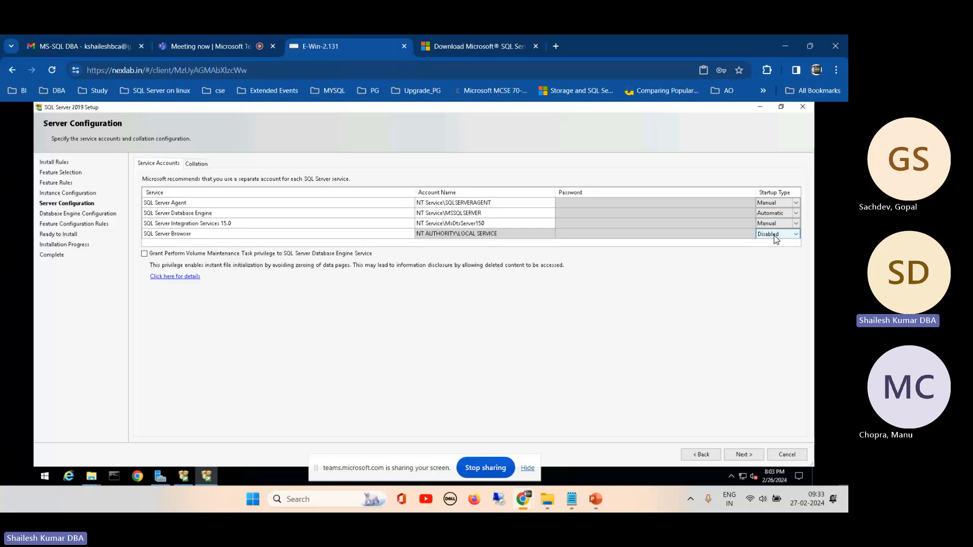
click(774, 235)
click(740, 251)
click(248, 215)
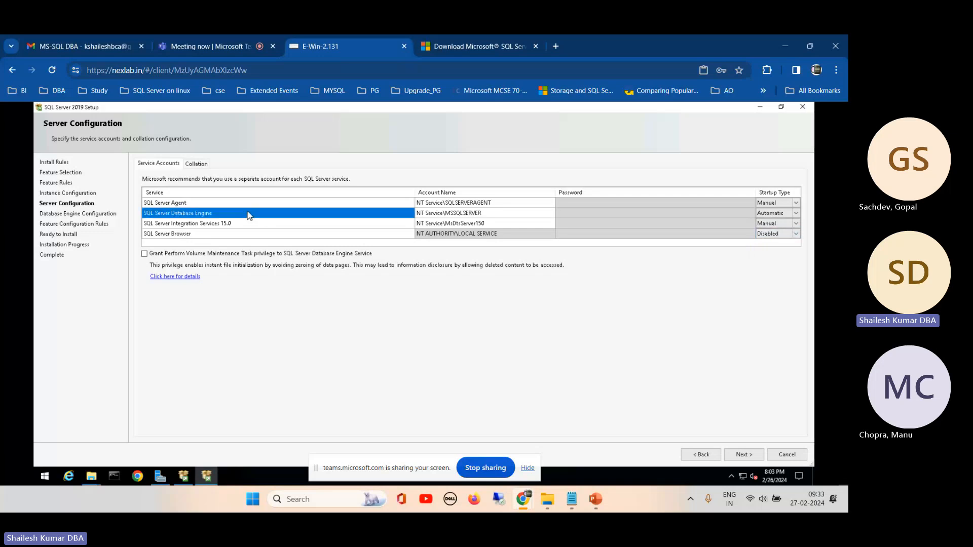
click(768, 212)
click(506, 214)
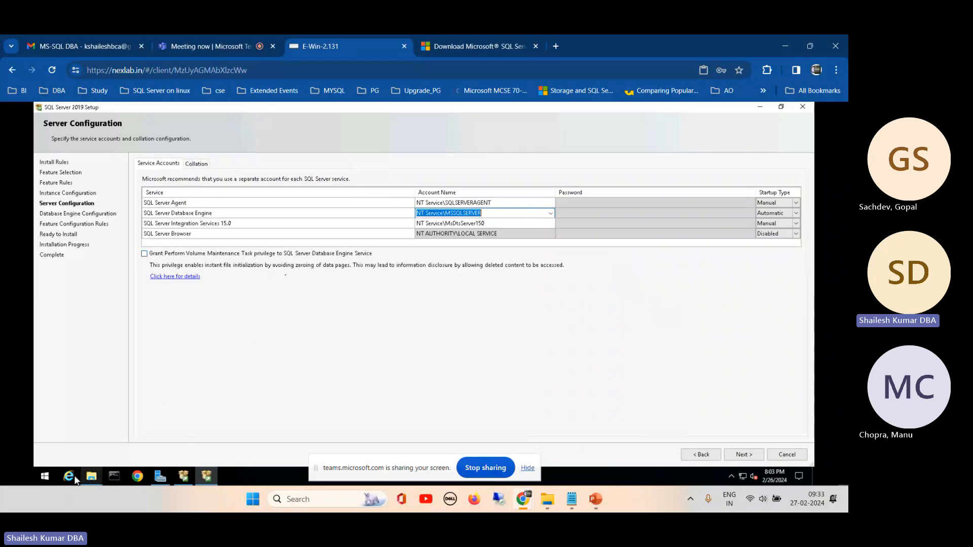
click(46, 477)
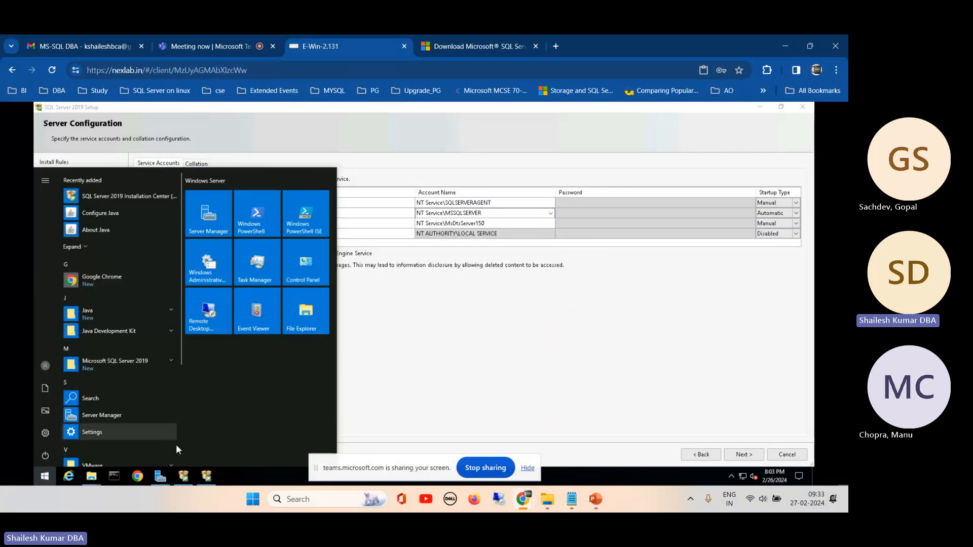
key(super+r)
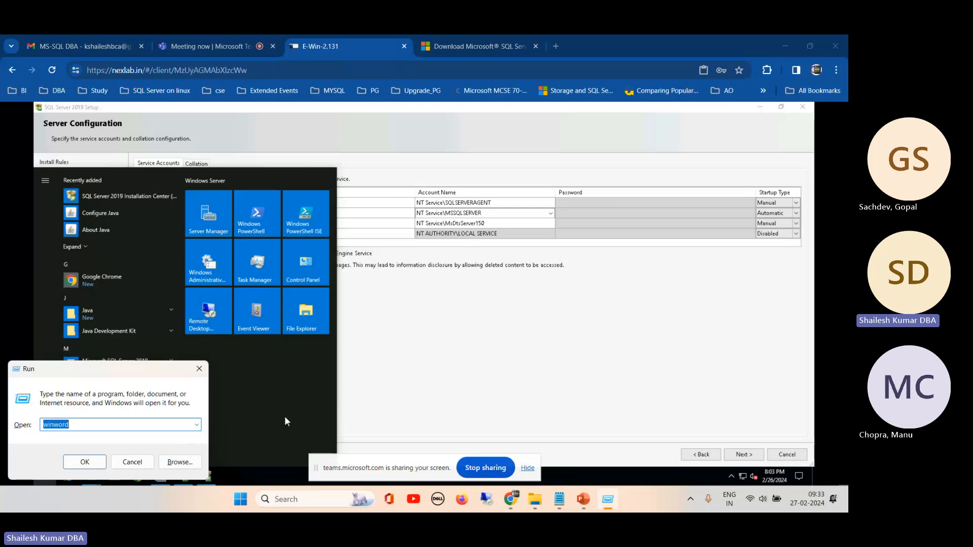
key(Escape)
click(51, 479)
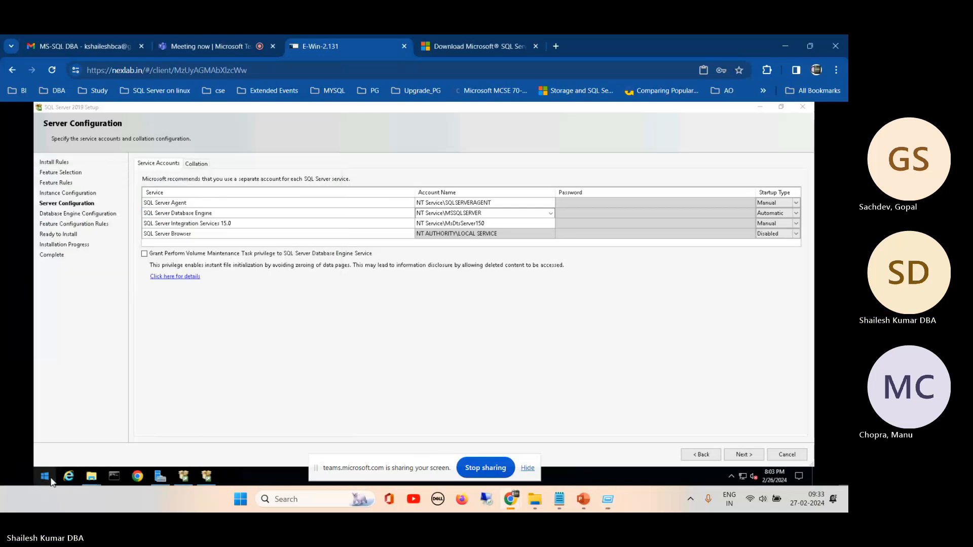
click(51, 480)
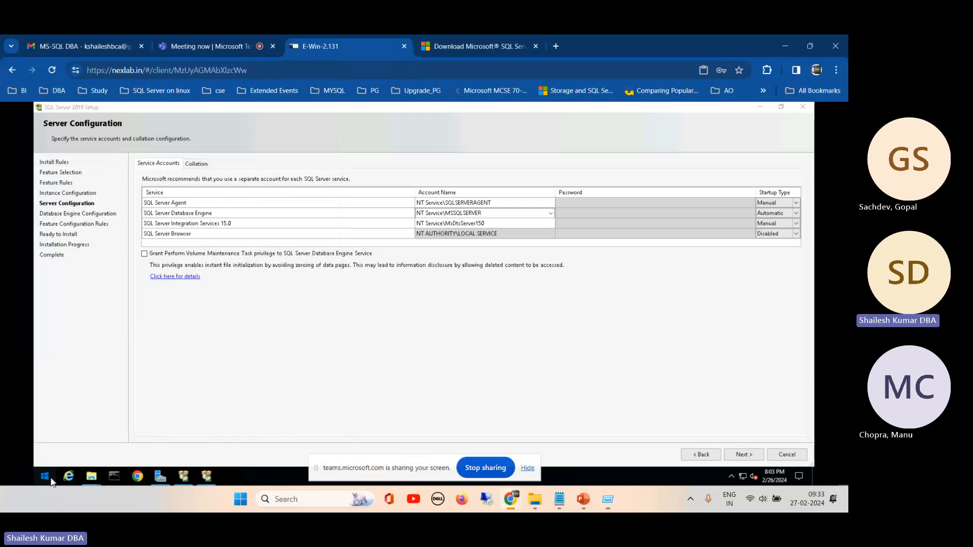
click(115, 477)
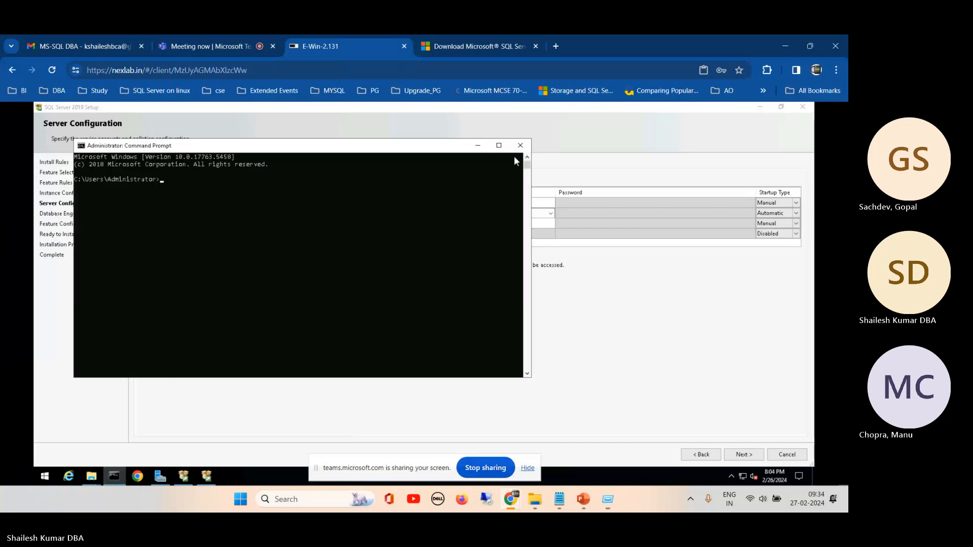
click(520, 145)
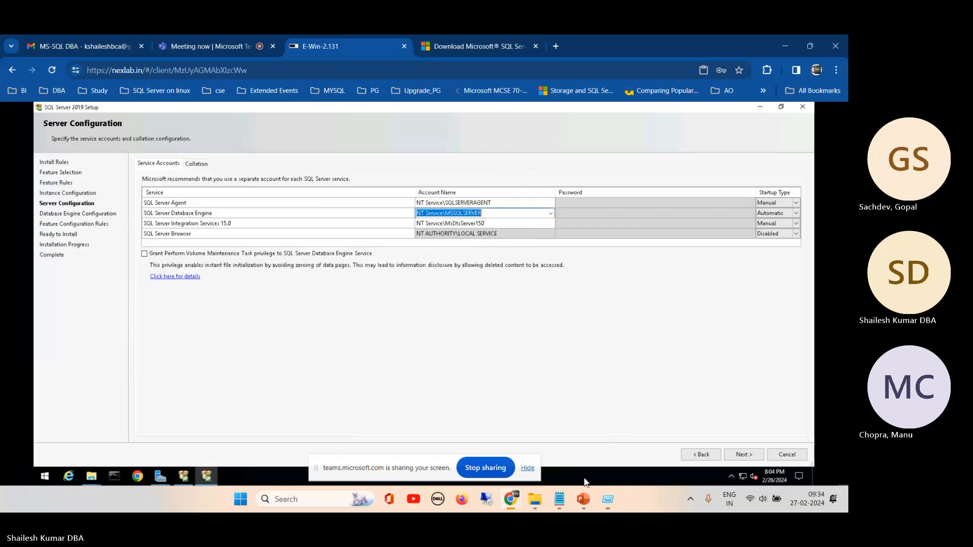
- Open Task Manager on the remote server and expand it to the detailed view
right_click(584, 479)
click(615, 429)
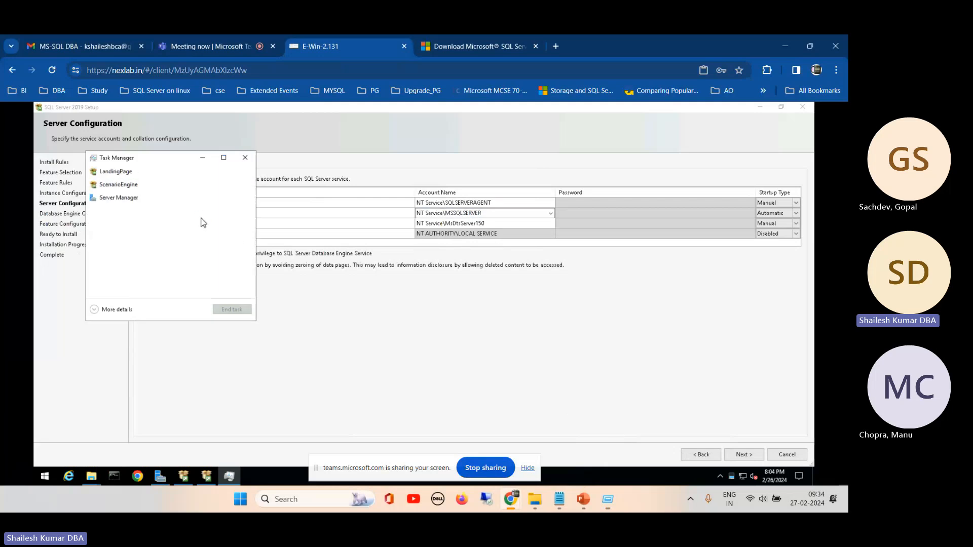
double_click(112, 160)
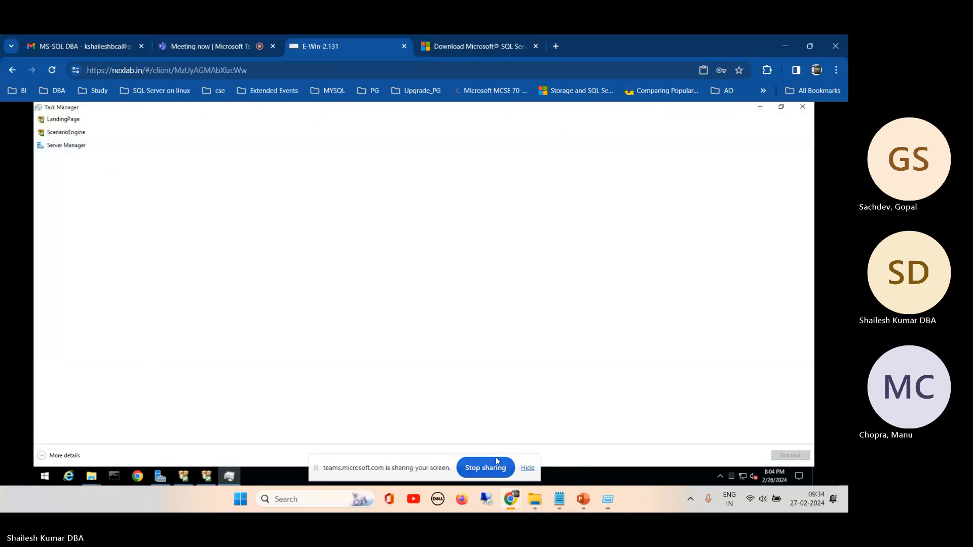
click(780, 108)
click(122, 315)
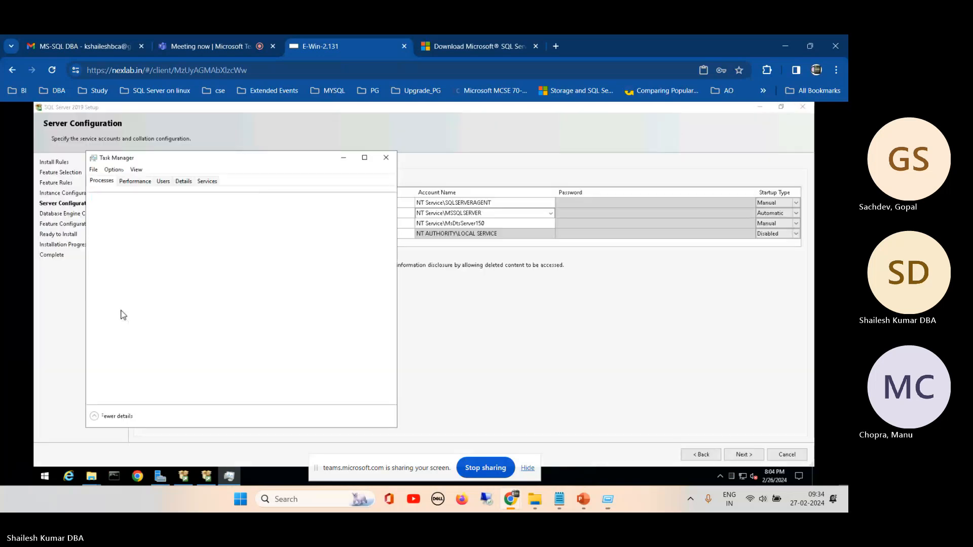
- Try to run gpedit as a new task from Task Manager
click(93, 169)
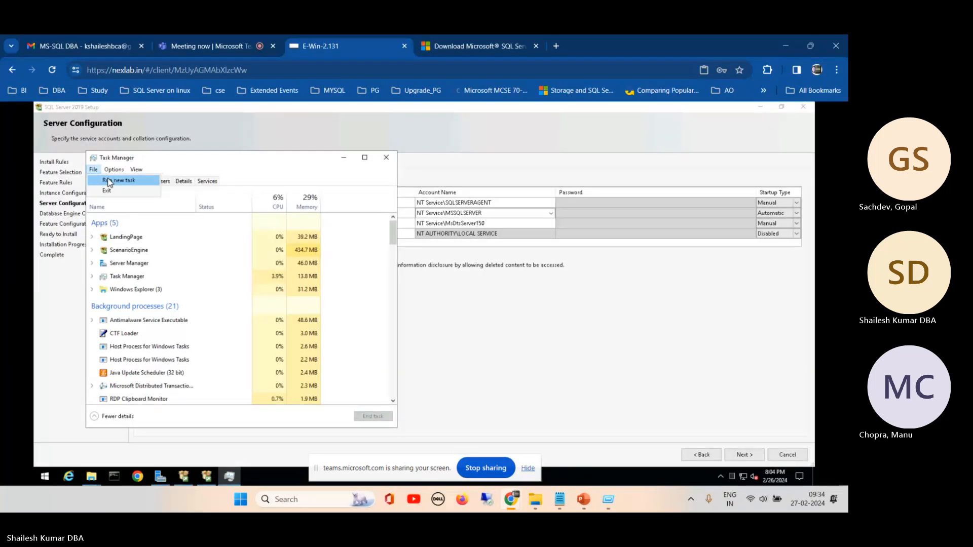
click(109, 181)
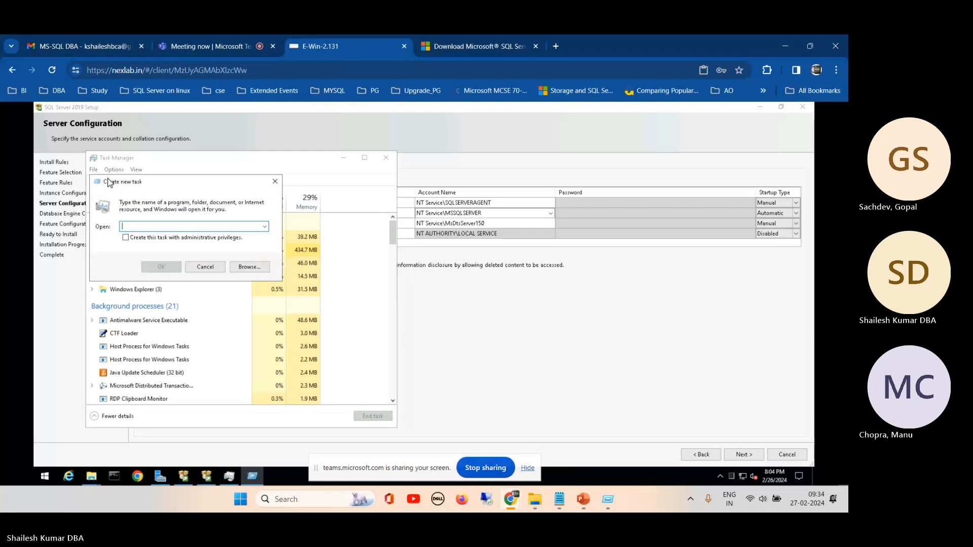
text(gpe)
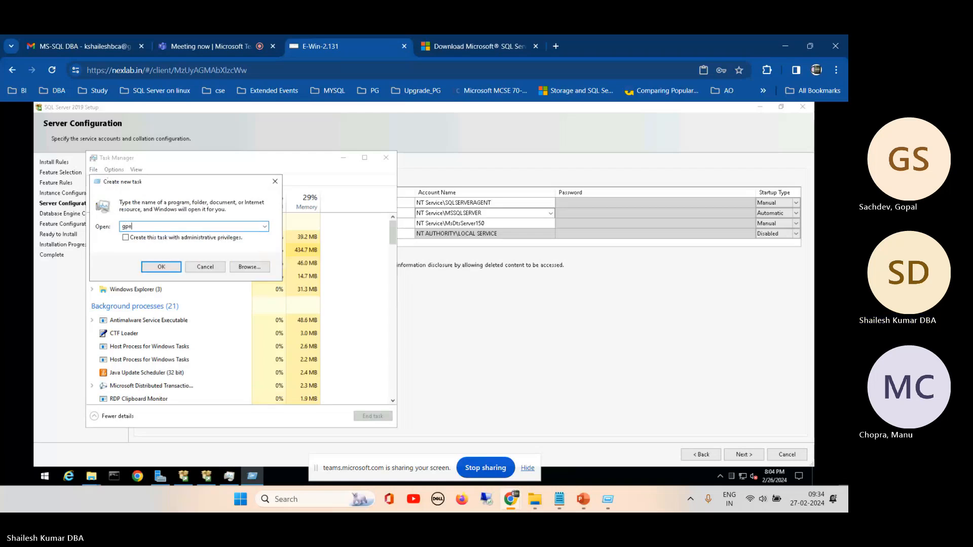
text(dit)
key(Return)
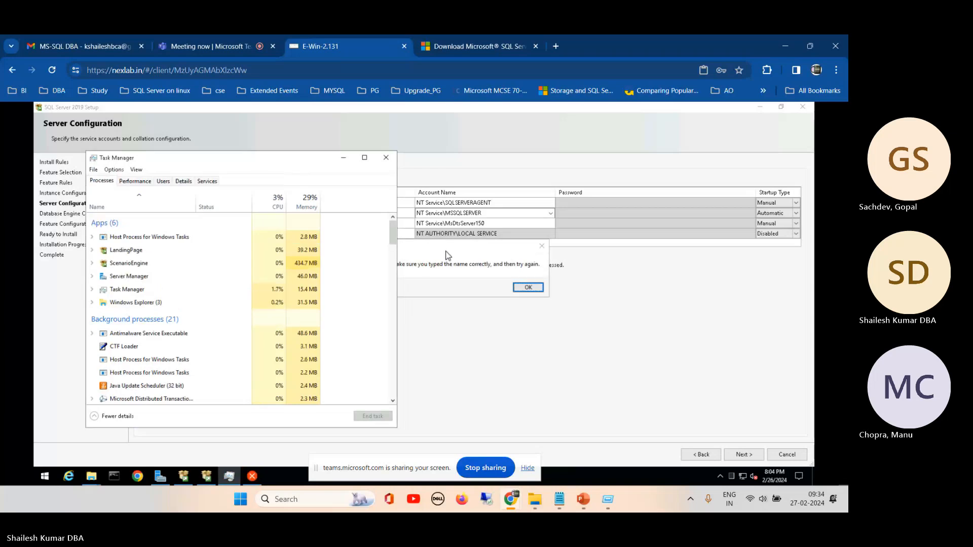
click(529, 289)
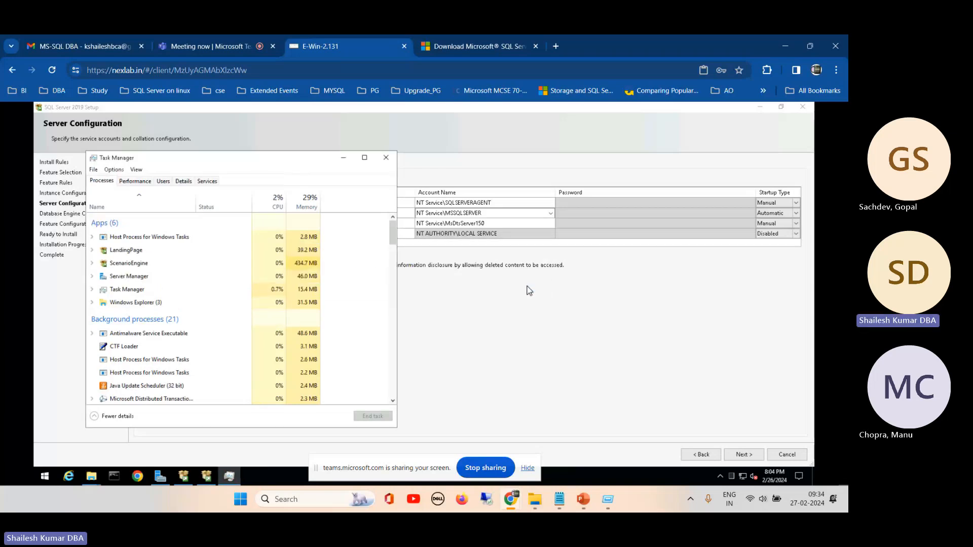
- Run gpedit.msc as a new task to open the Local Group Policy Editor
click(94, 171)
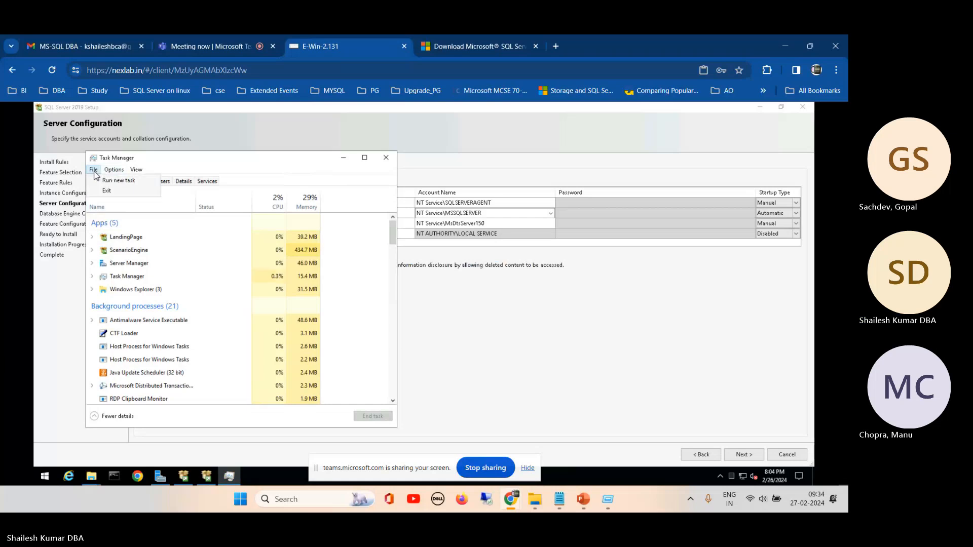
click(124, 181)
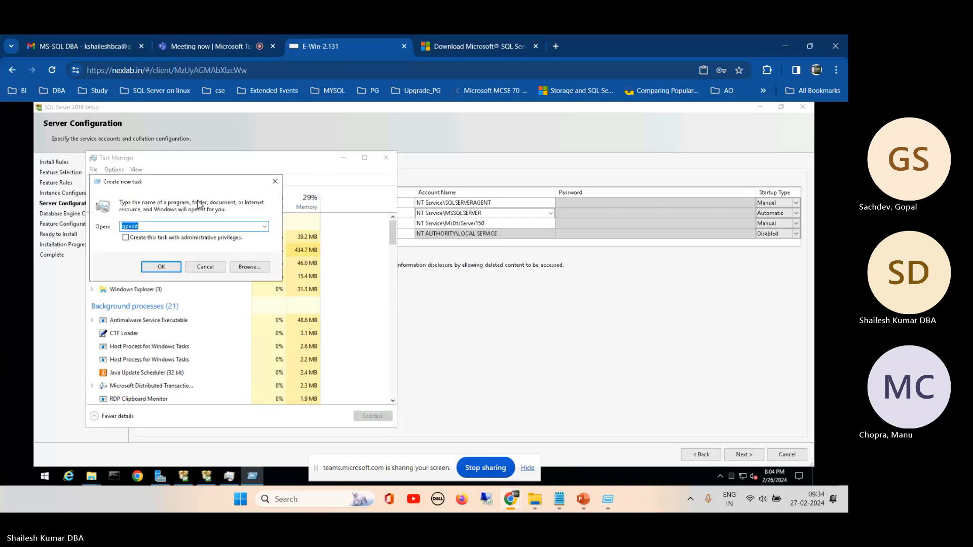
click(171, 221)
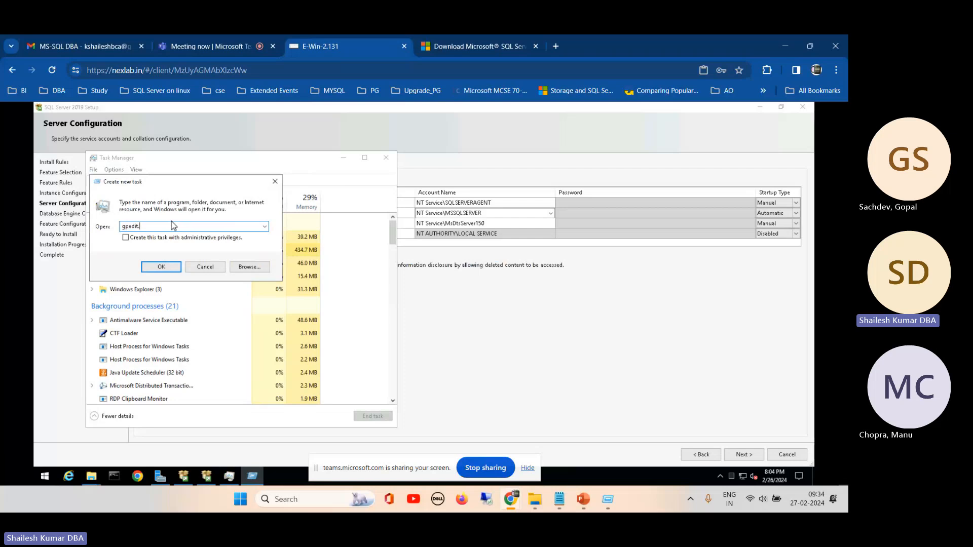
text(.msc)
key(Return)
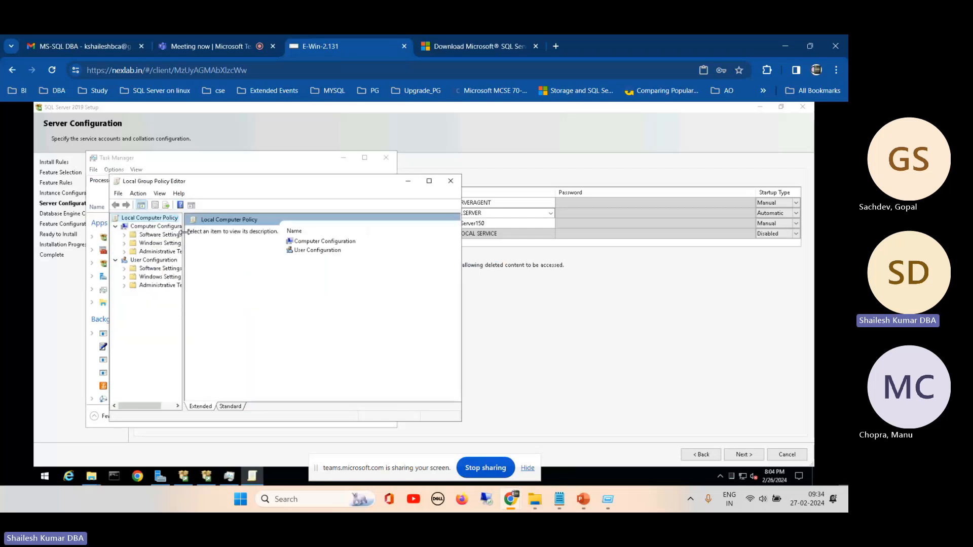
- Under Computer Configuration, expand Windows Settings, Security Settings and Local Policies in a widened policy tree
drag(183, 234, 223, 234)
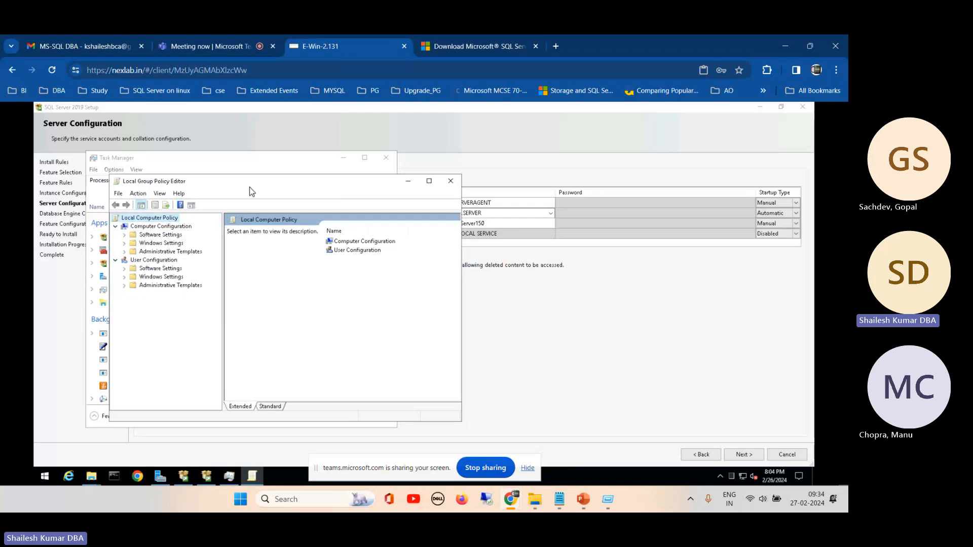
drag(256, 183, 332, 162)
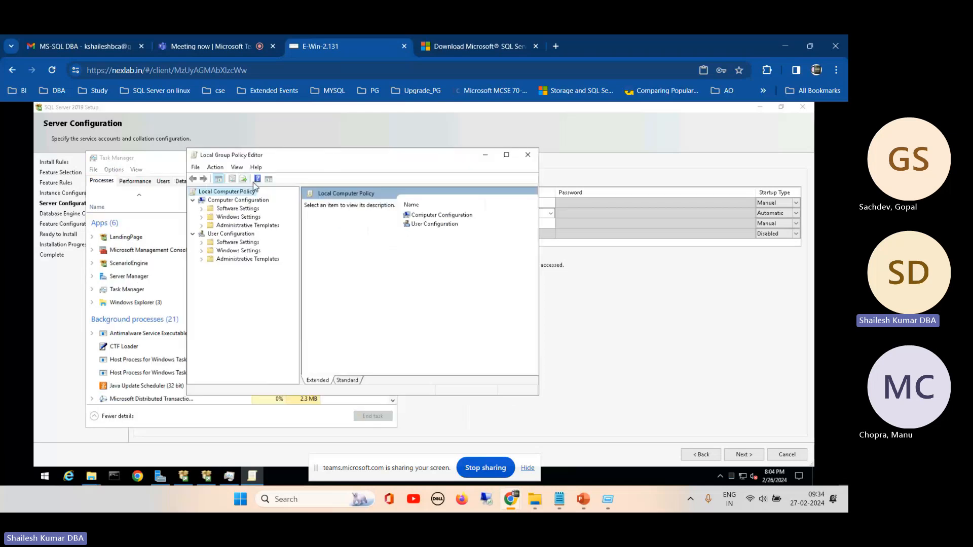
click(202, 217)
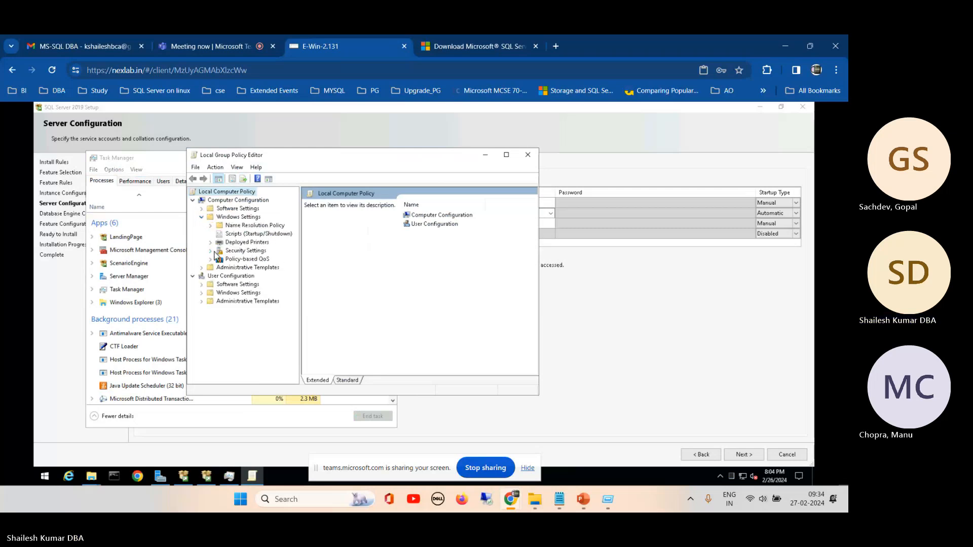
click(210, 251)
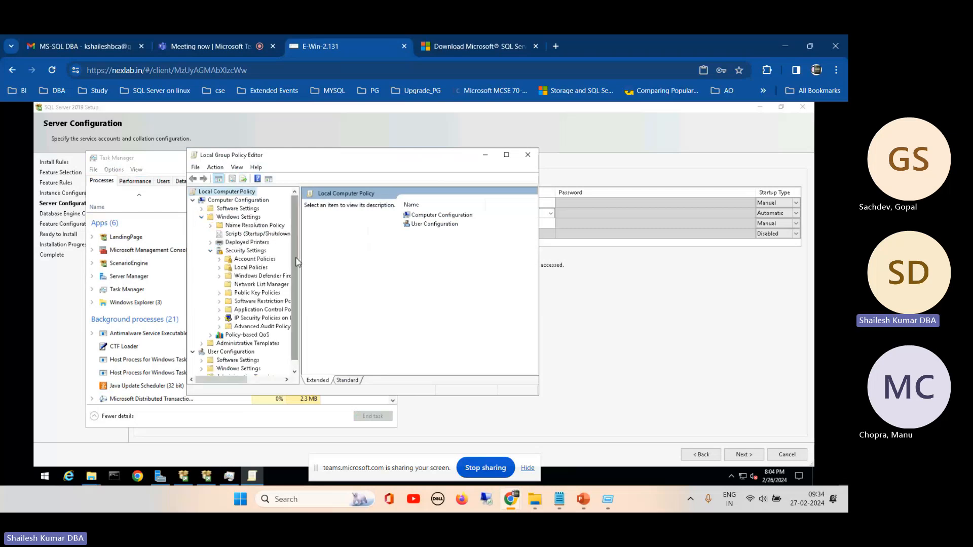
drag(301, 251, 362, 251)
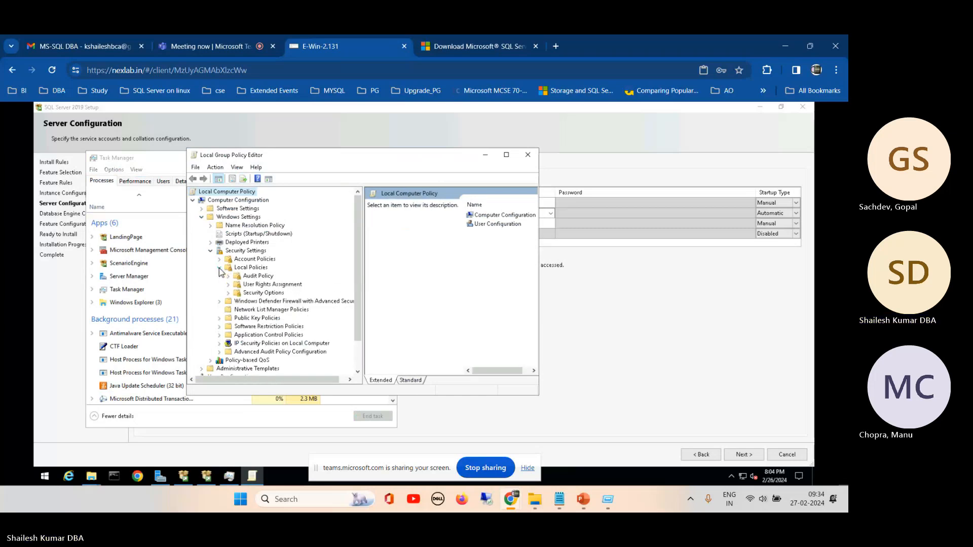
- Examine the User Rights Assignment policies and their security settings in a widened Local Group Policy Editor window
click(239, 286)
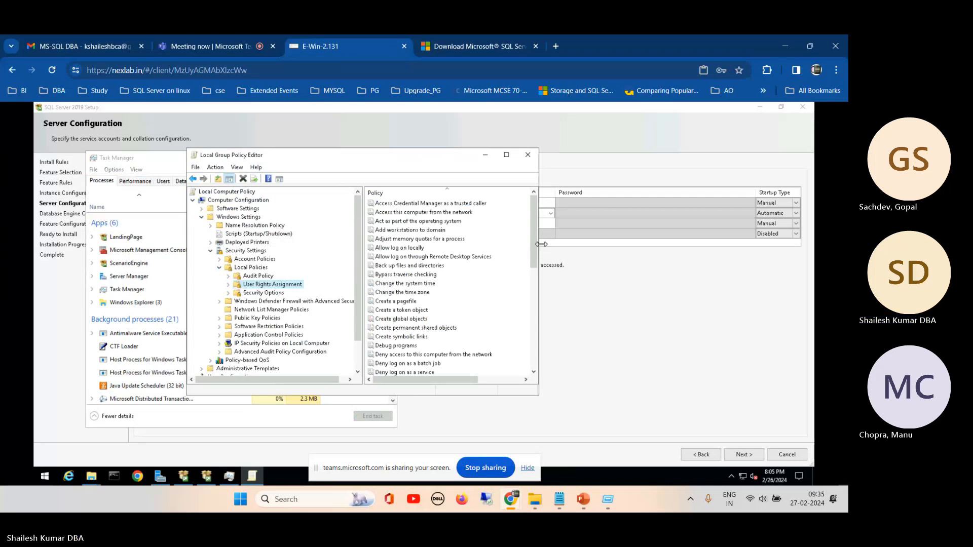
drag(540, 249, 613, 328)
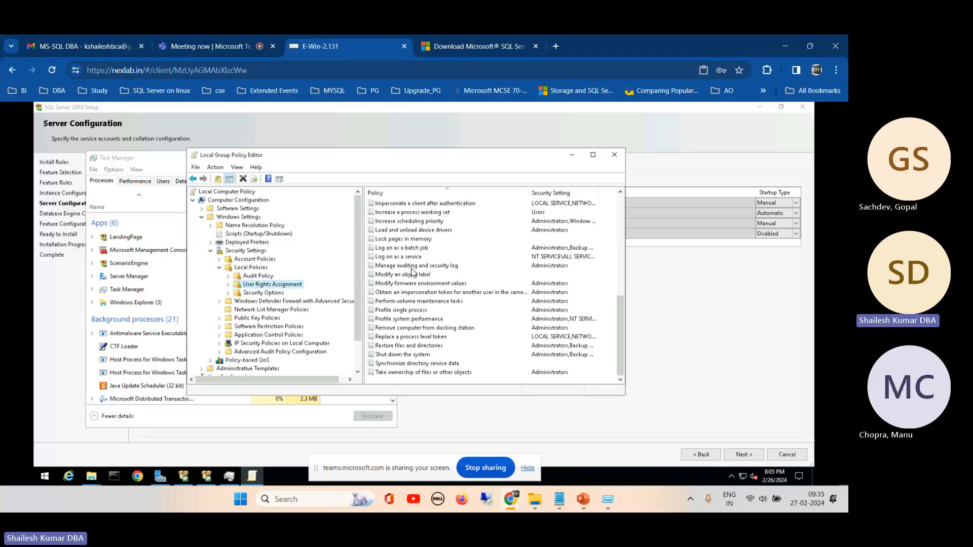
click(396, 275)
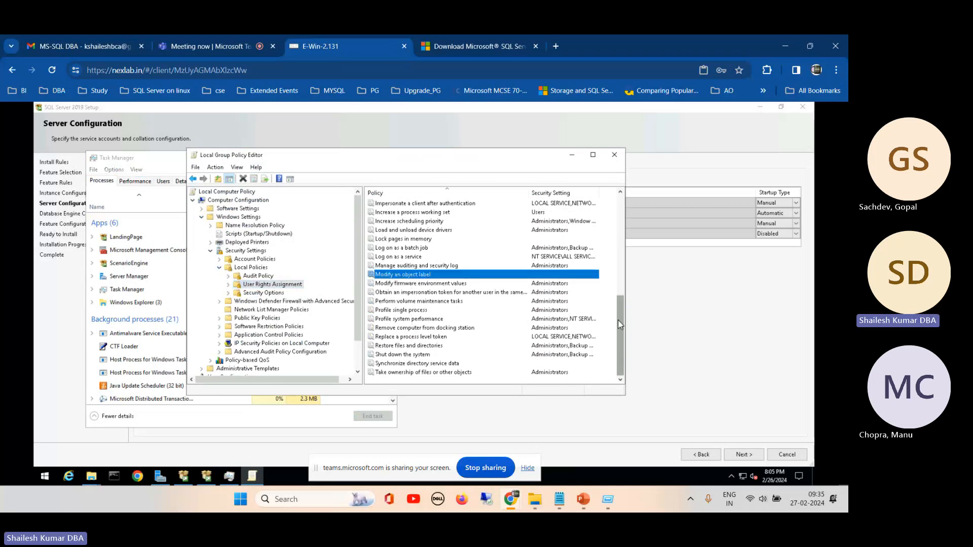
drag(620, 328, 619, 323)
scroll(619, 318, up, 4)
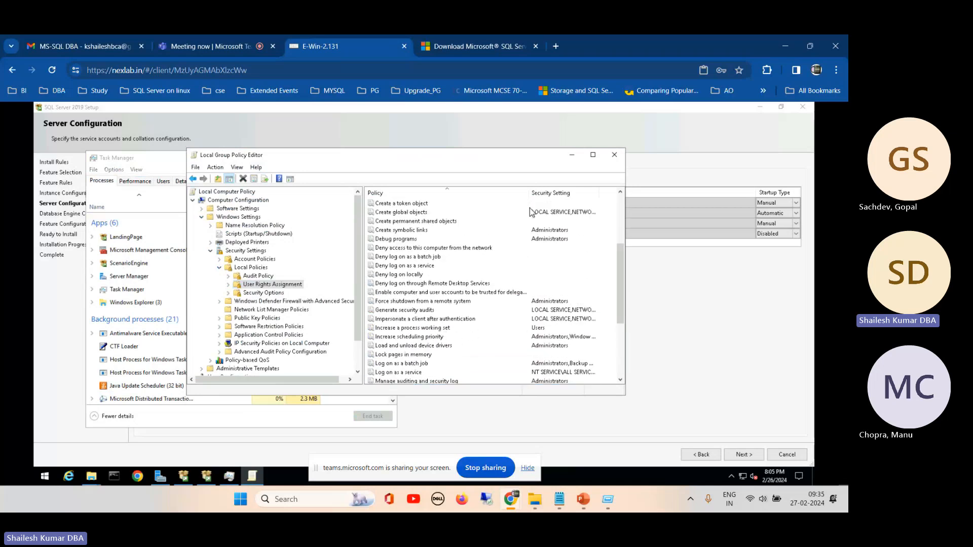
mouse_move(515, 158)
mouse_down()
mouse_move(479, 160)
mouse_move(523, 170)
mouse_up()
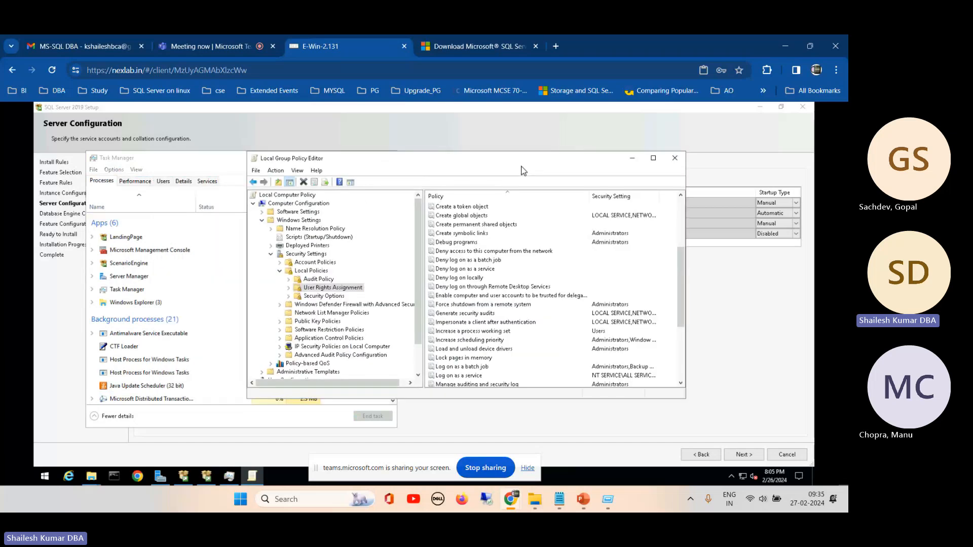
- Back in SQL Server Setup, grant the Perform Volume Maintenance Task privilege to the SQL Server Database Engine Service
click(736, 303)
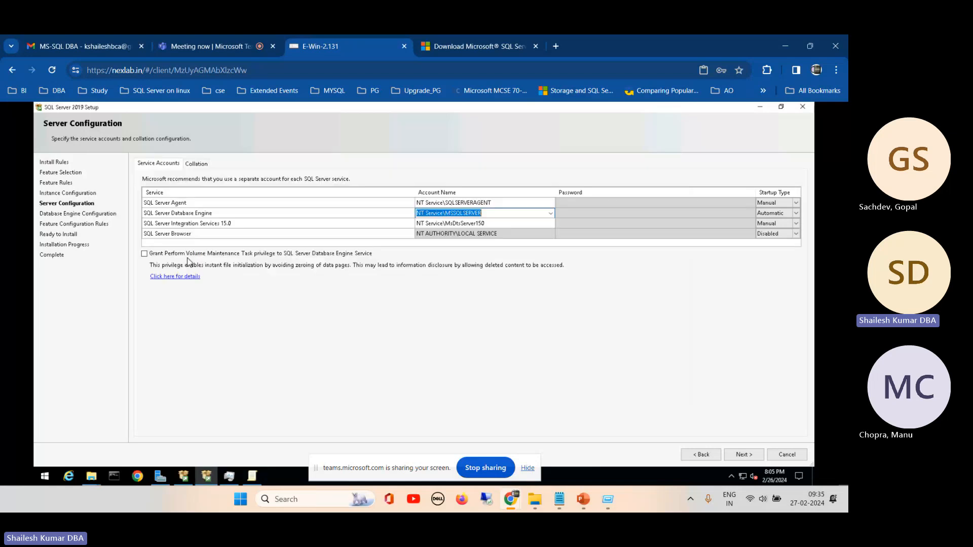
click(144, 254)
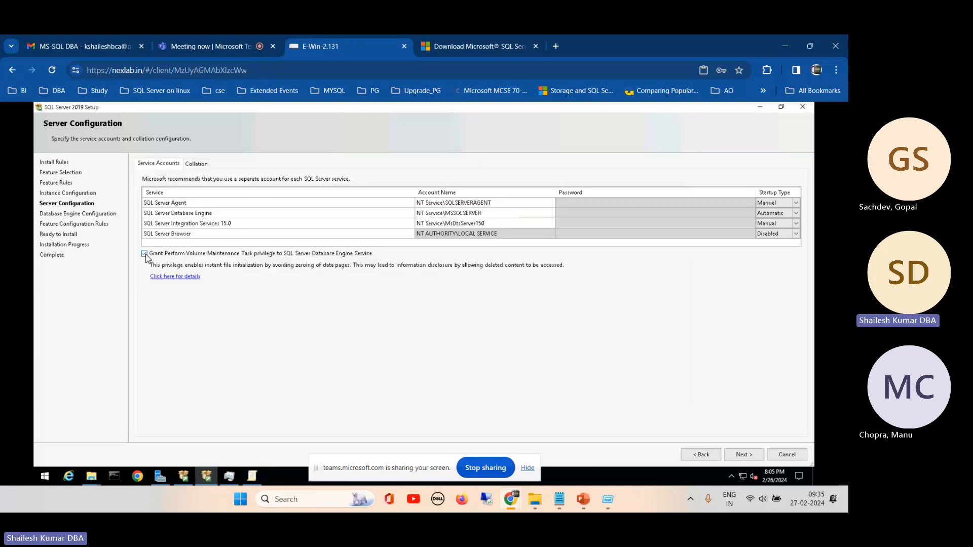
click(145, 254)
click(742, 454)
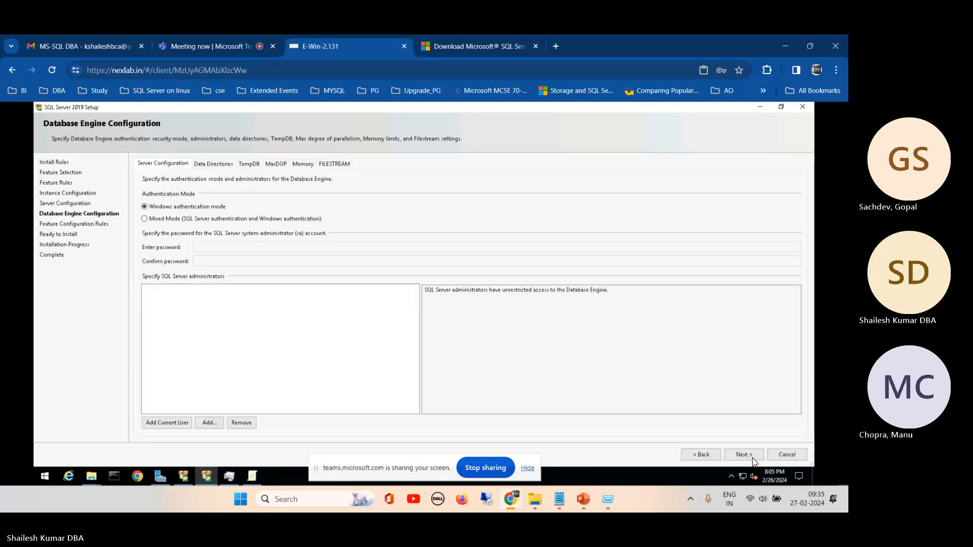
click(700, 454)
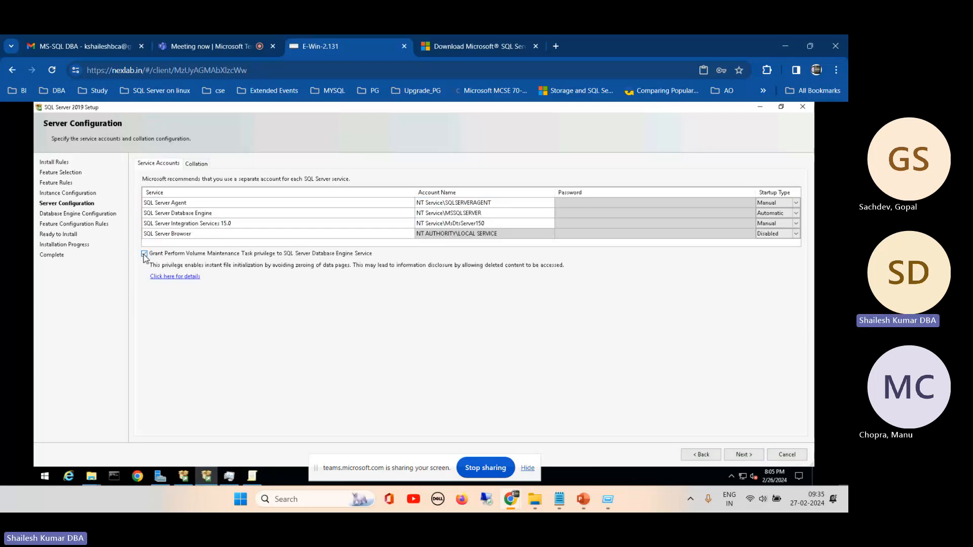
click(144, 254)
- Recheck the User Rights Assignment policies, and preview the wizard's Database Engine Configuration page before returning to Server Configuration
click(253, 478)
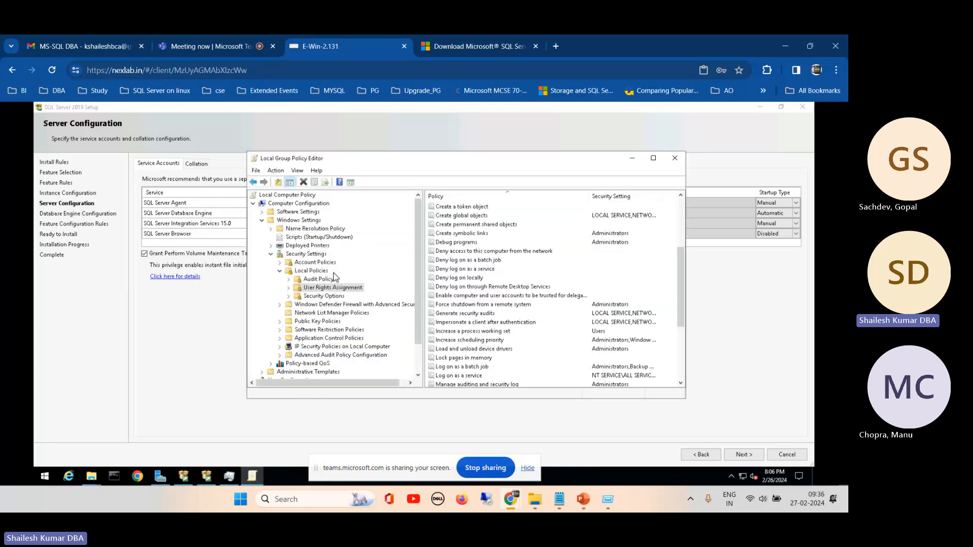
click(191, 315)
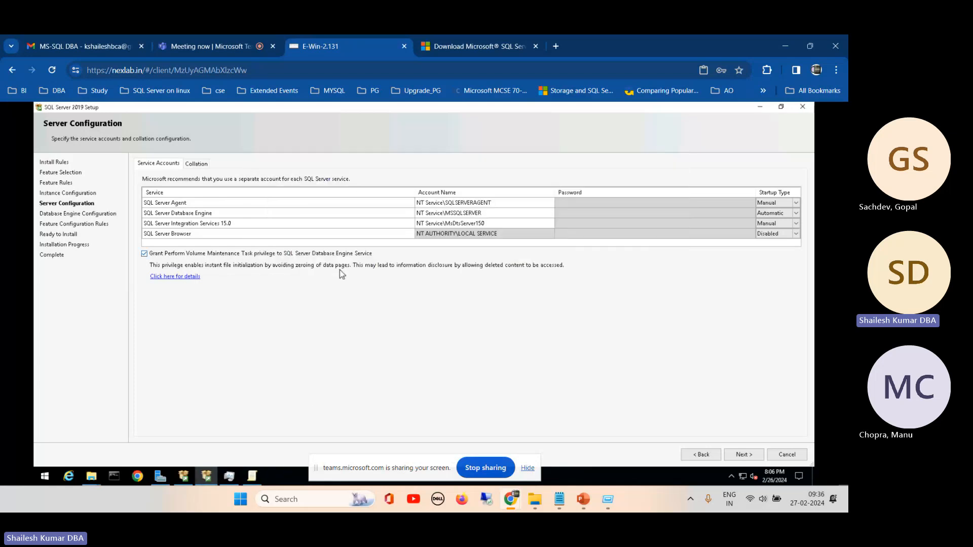
click(741, 455)
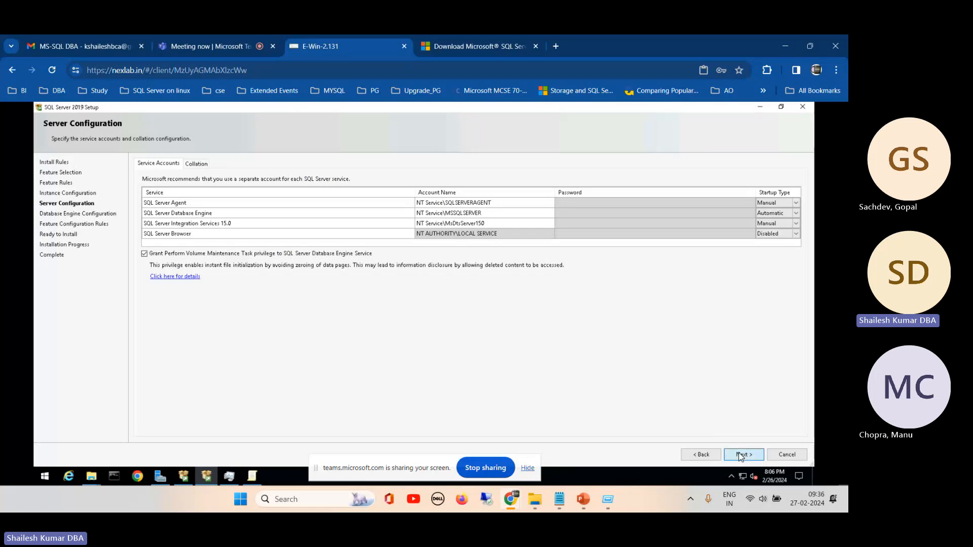
click(707, 456)
- Review the Database Engine collation and compare it with the service account settings on the Server Configuration page
click(197, 163)
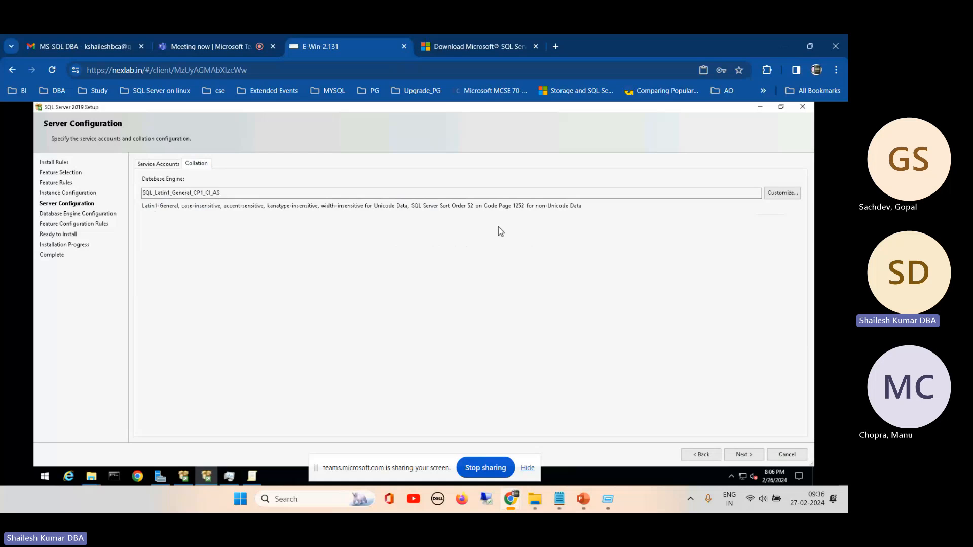
click(158, 166)
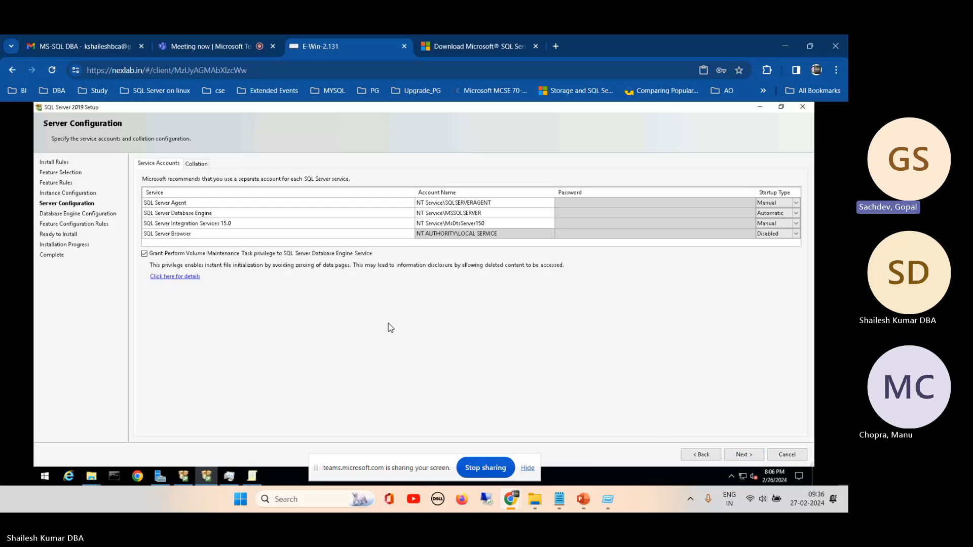
click(196, 165)
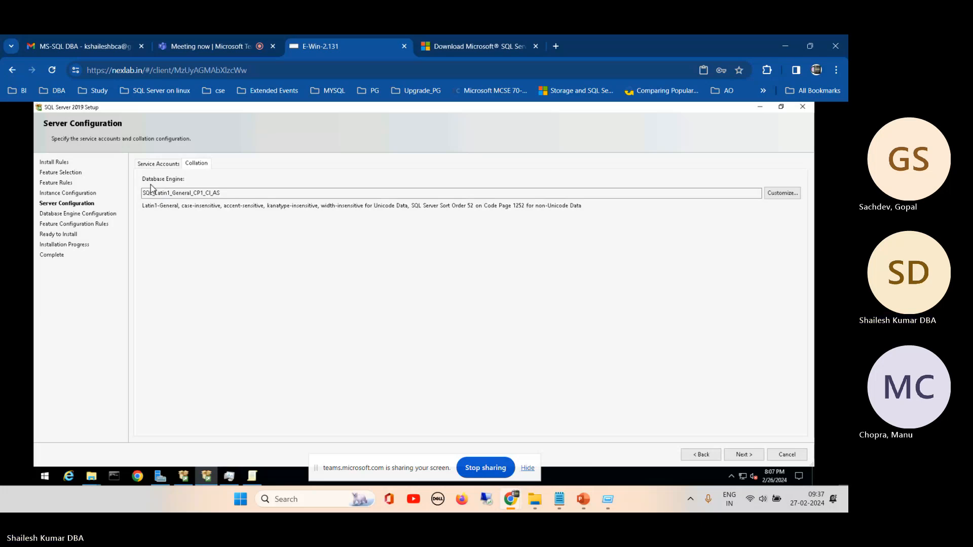
click(227, 193)
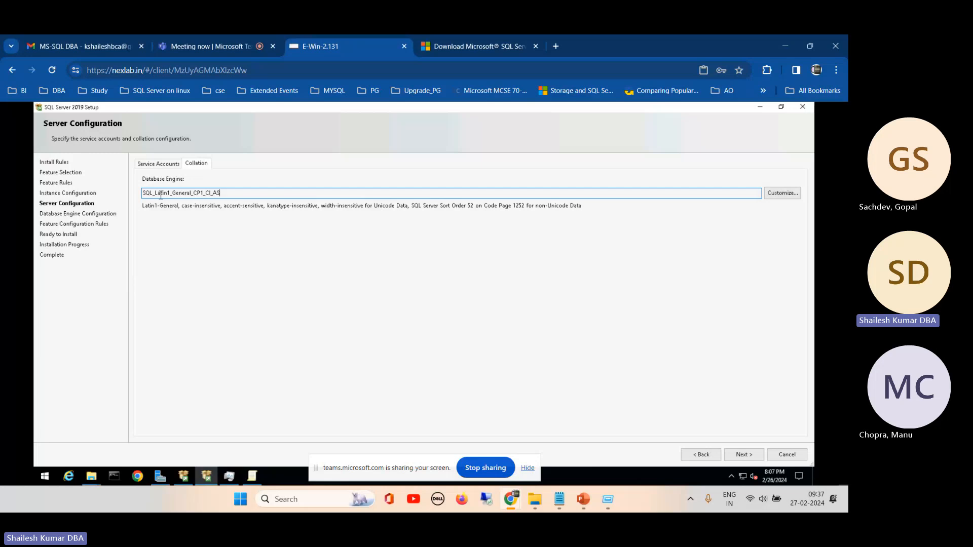
click(149, 165)
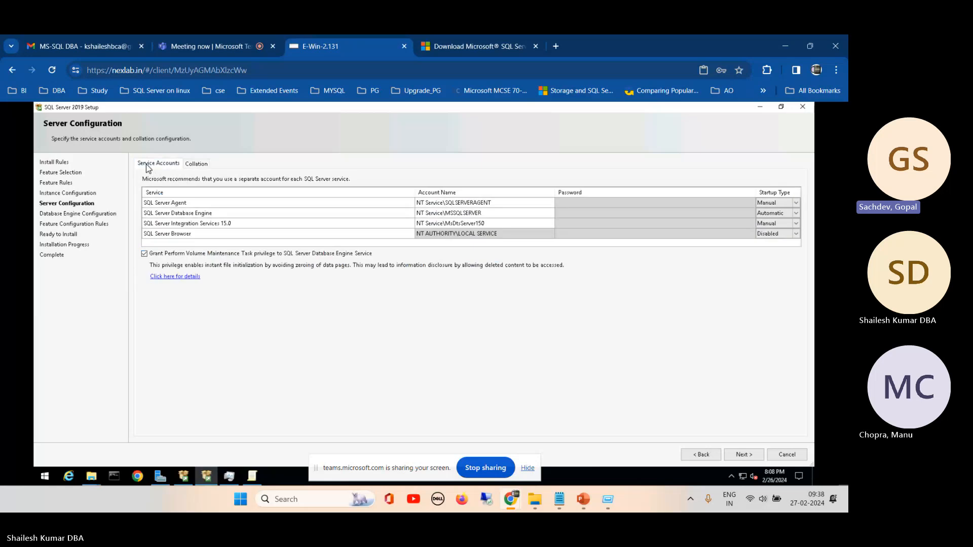
click(197, 163)
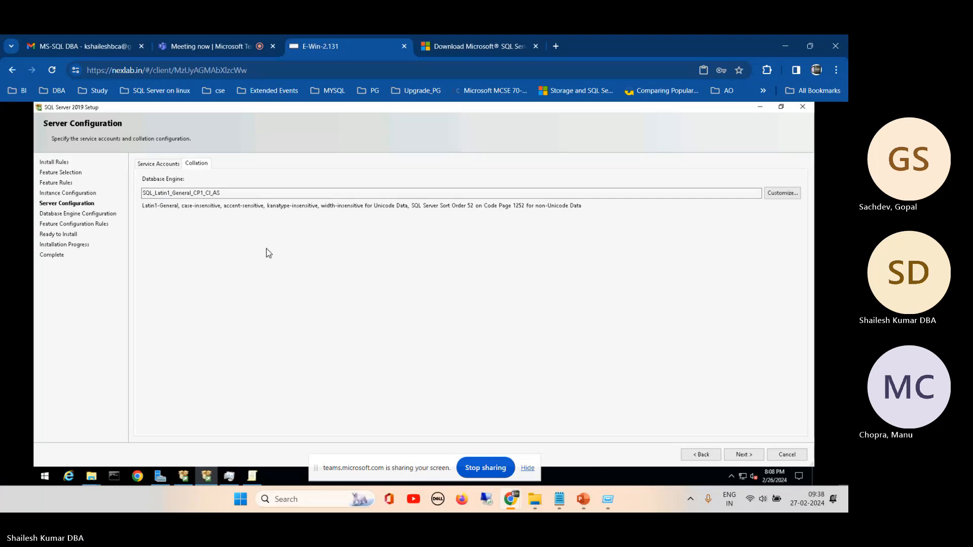
click(159, 165)
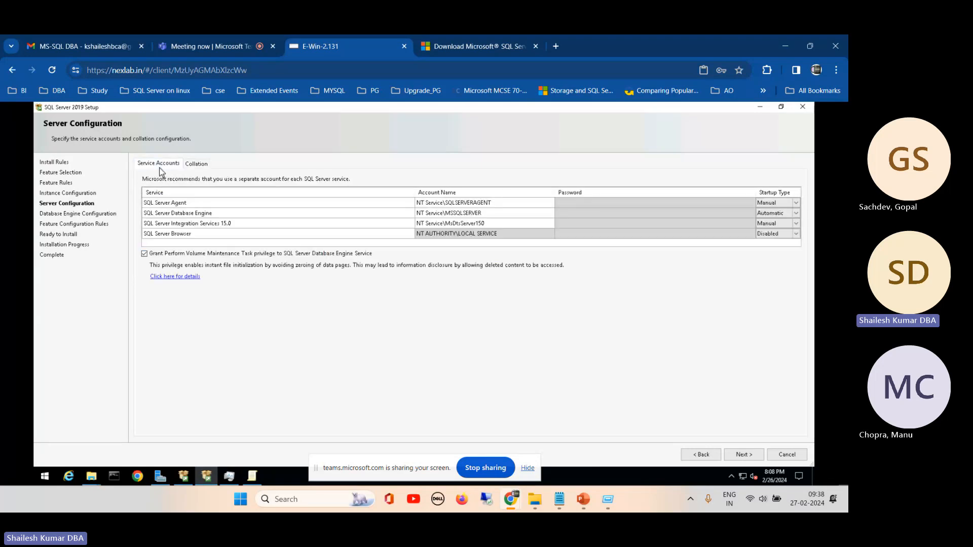
click(195, 164)
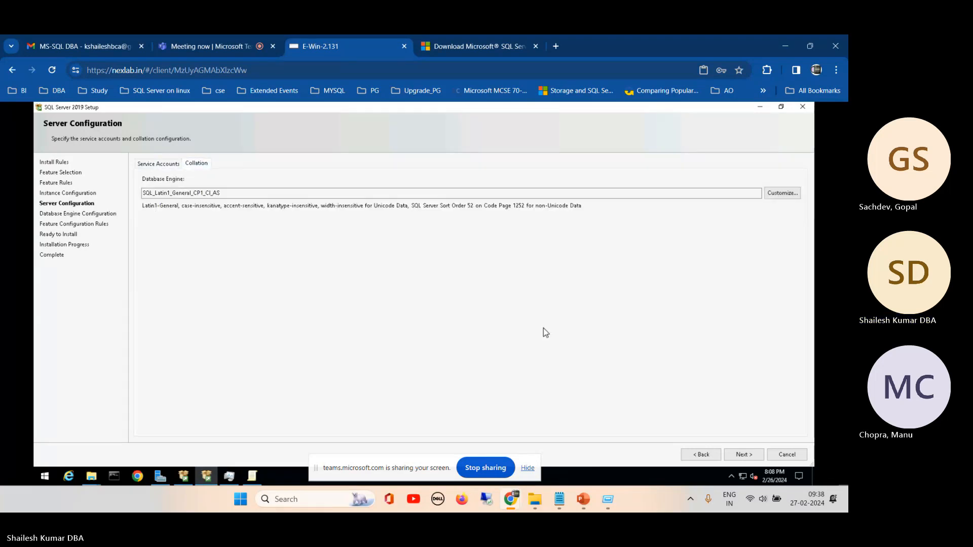
- Proceed to Database Engine Configuration, choosing Mixed Mode authentication and adding the current user as a SQL Server administrator
click(743, 456)
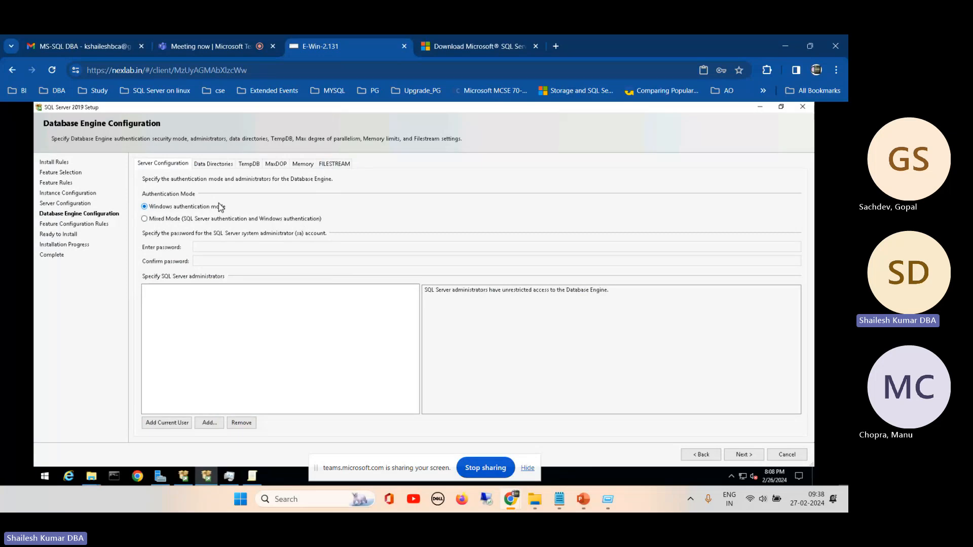
click(144, 219)
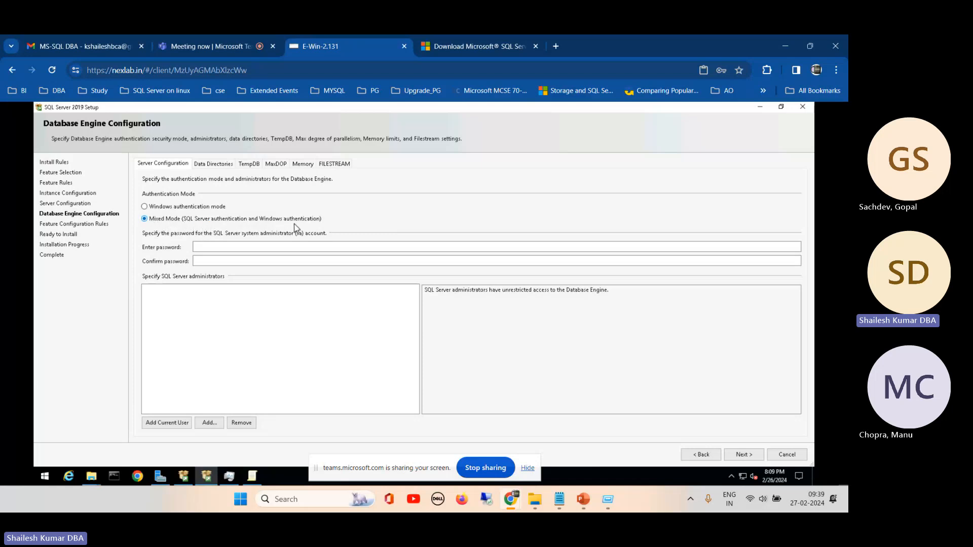
click(218, 247)
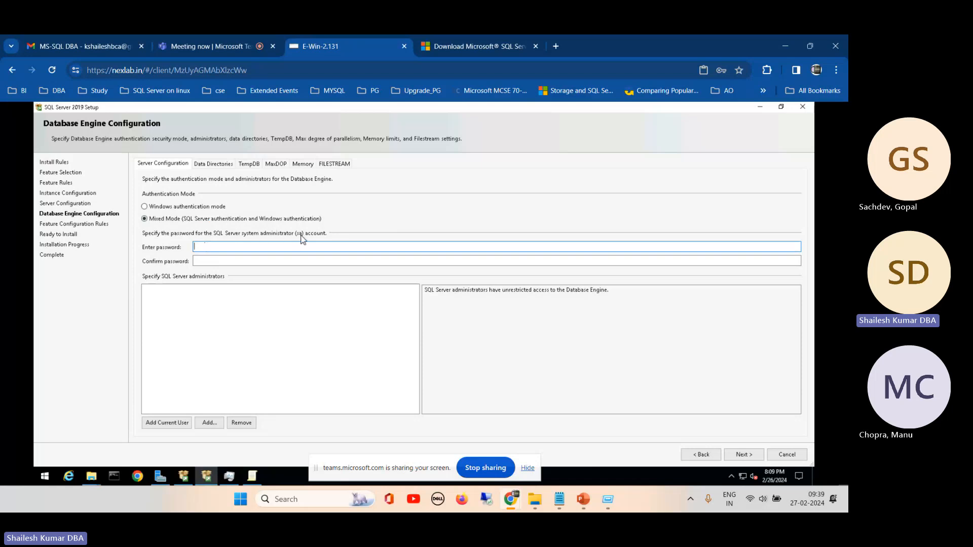
click(207, 261)
click(202, 248)
click(227, 261)
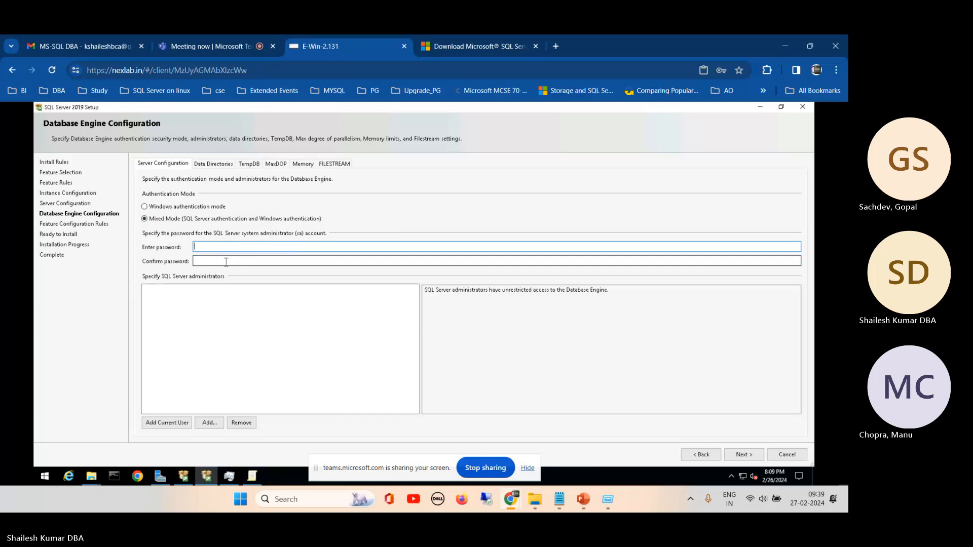
click(195, 330)
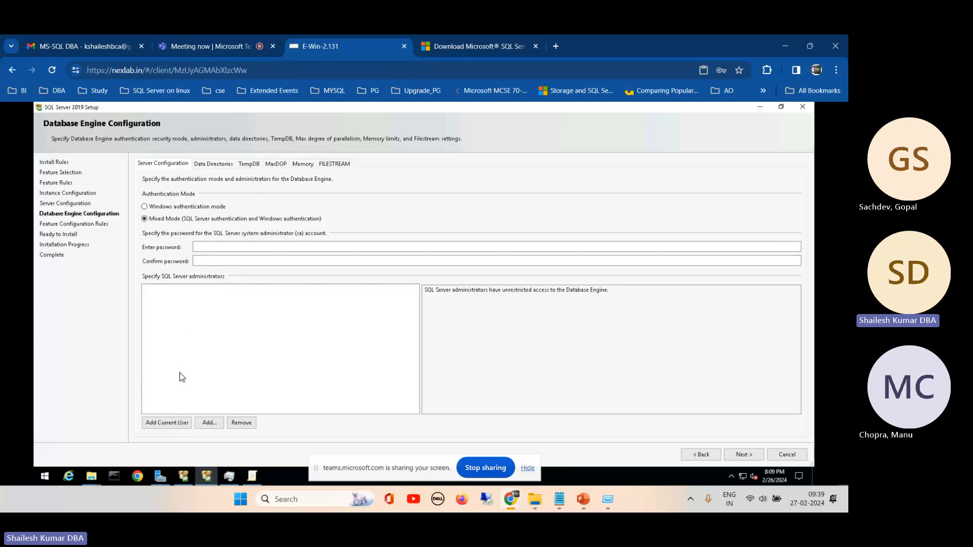
click(167, 424)
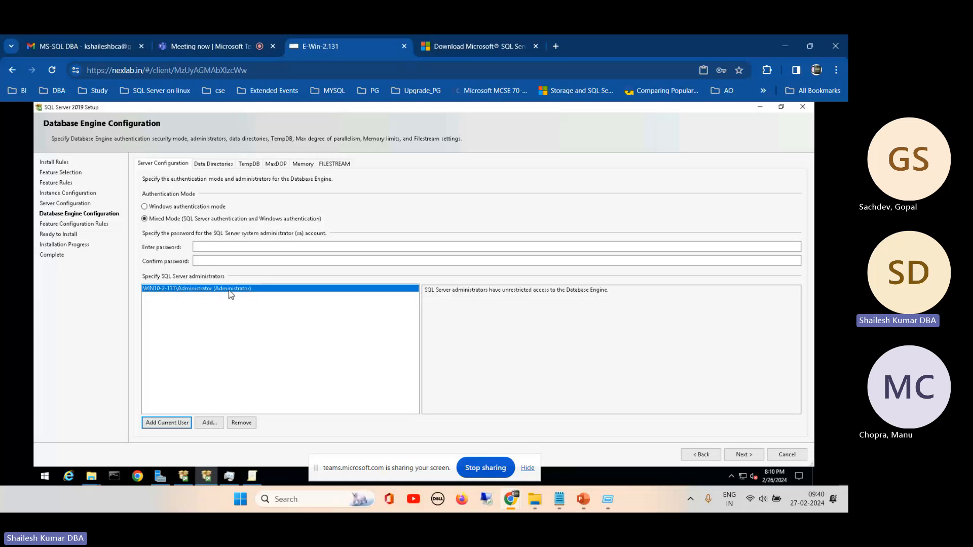
- Enter and confirm the password for the SQL Server system administrator (sa) account
click(206, 247)
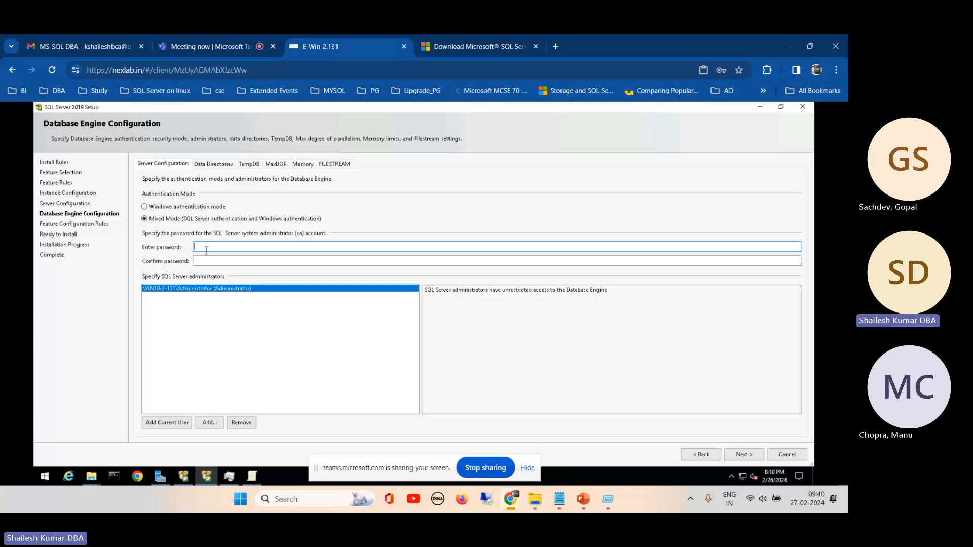
text(•••)
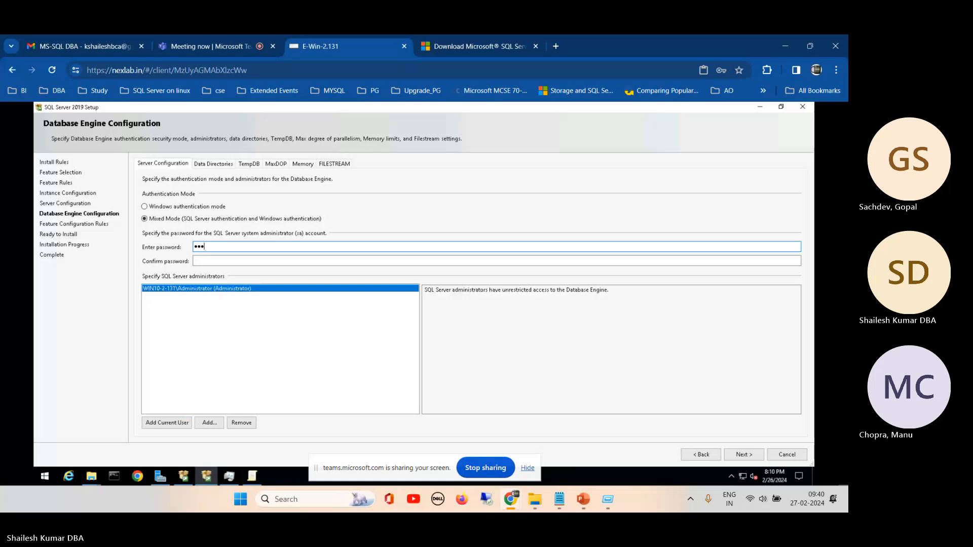
text(••••••)
click(212, 260)
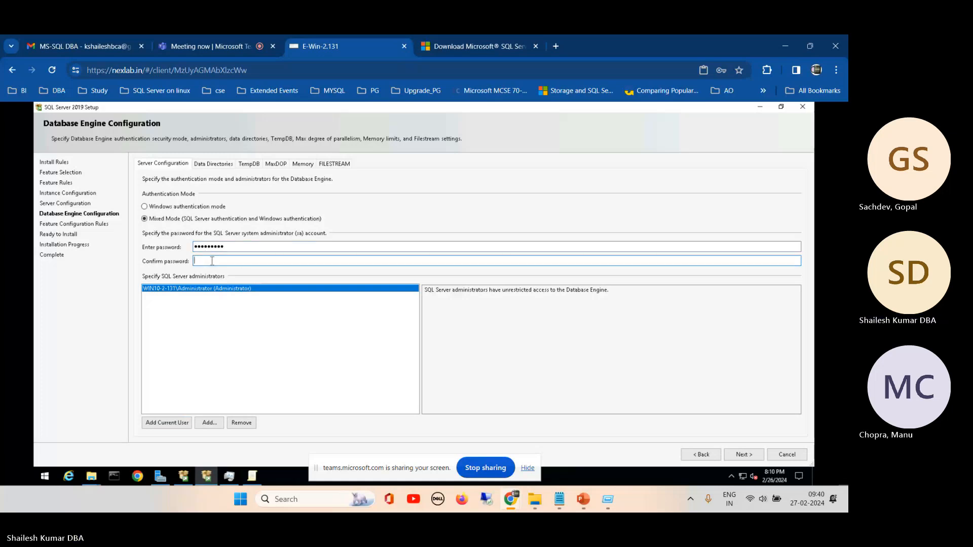
text(•••••••••)
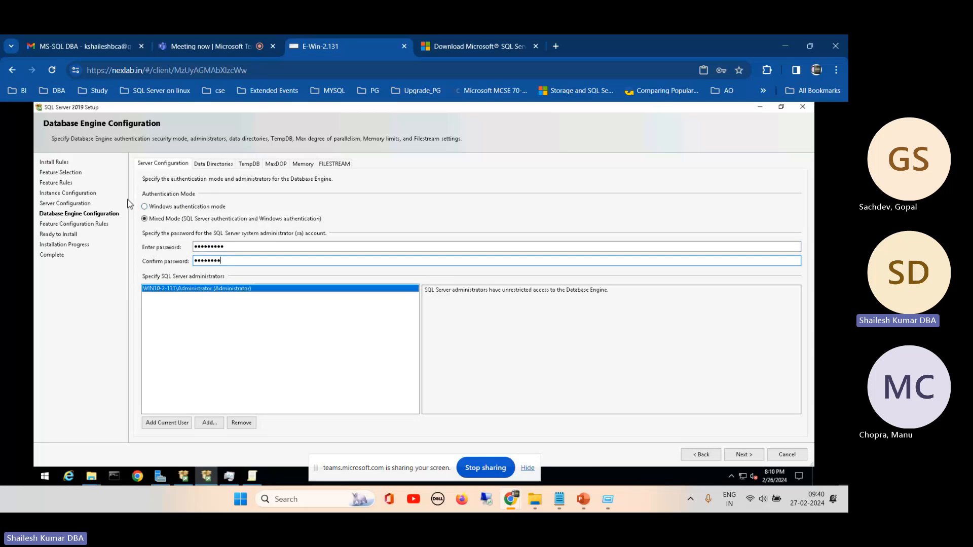
- Replace the first sa password entry by retyping the account password to match the confirmation
click(228, 246)
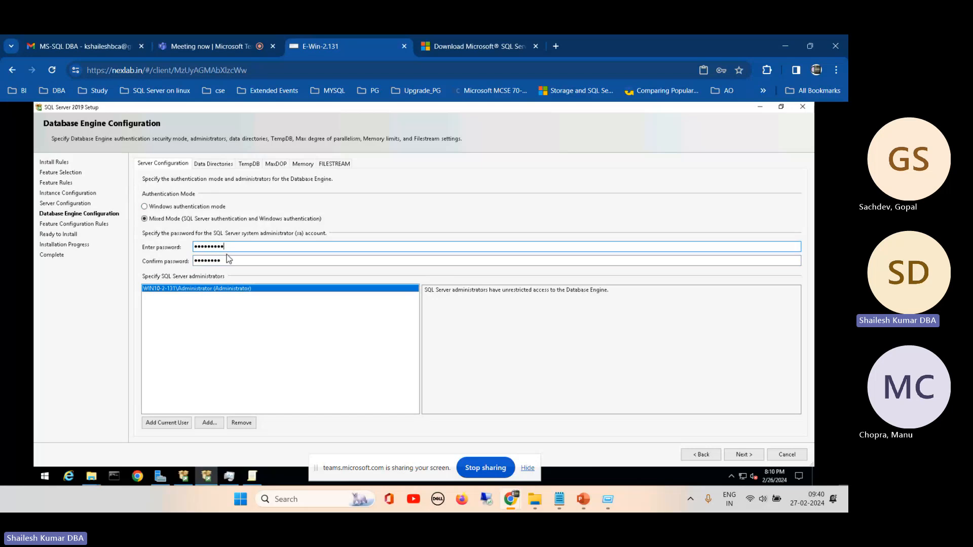
drag(229, 246, 142, 251)
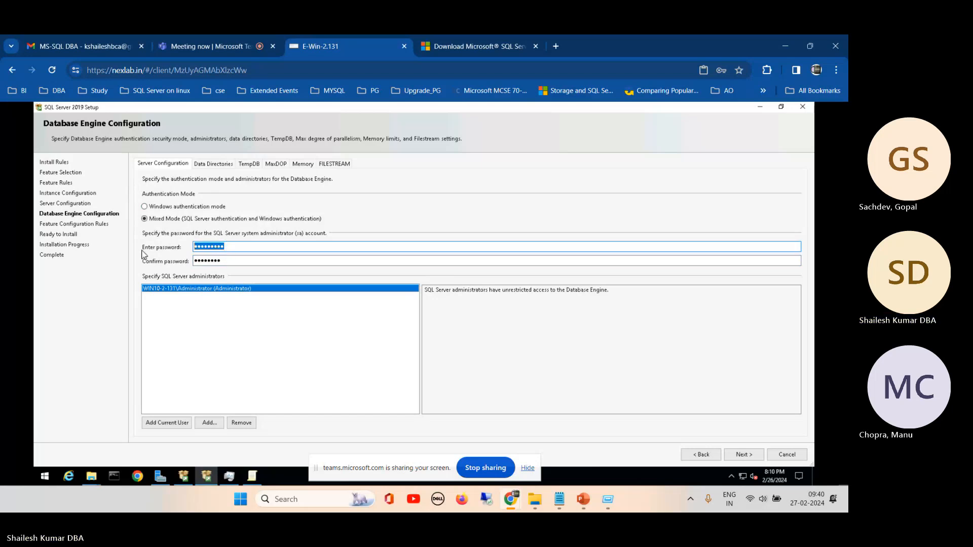
text(••••••••)
click(228, 260)
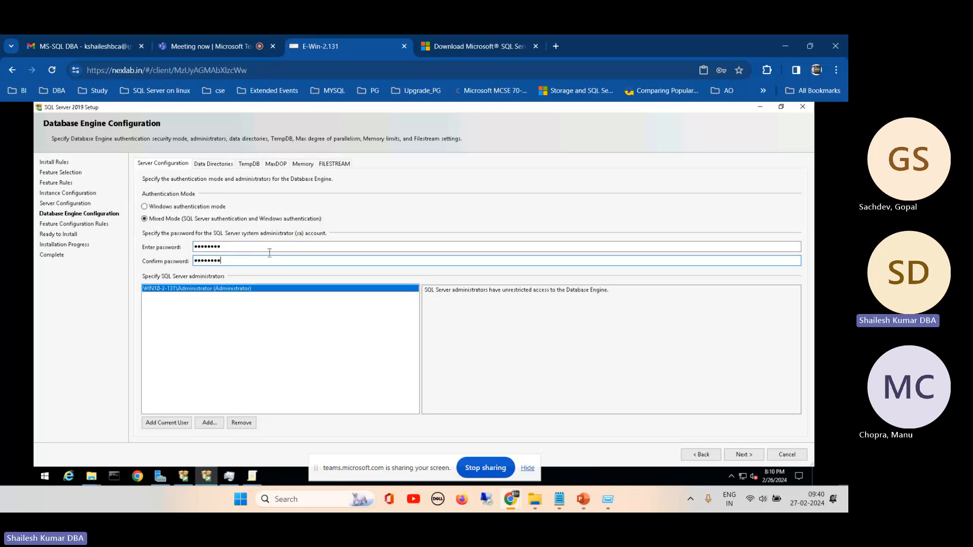
- Check the sa password entries in the Database Engine server configuration and retype the account password in the confirmation field
click(209, 165)
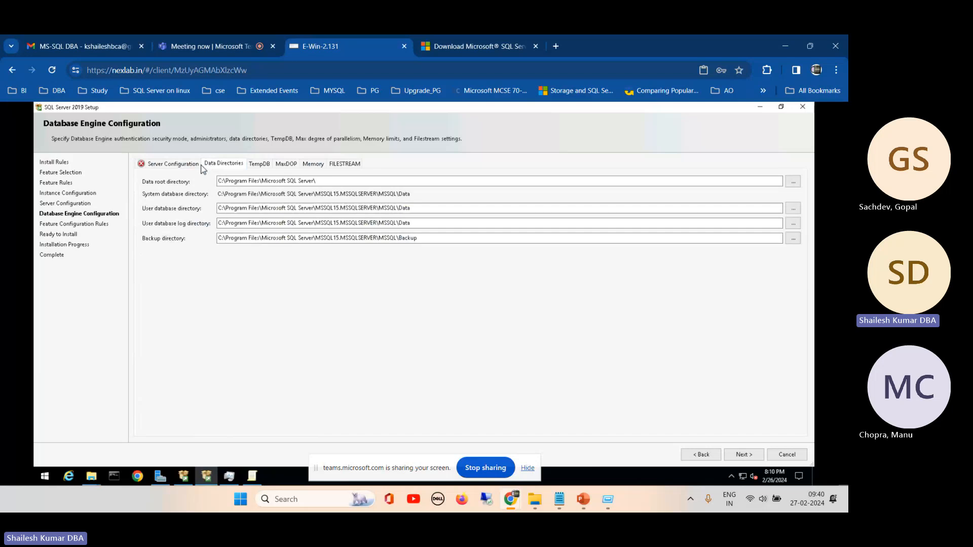
click(181, 165)
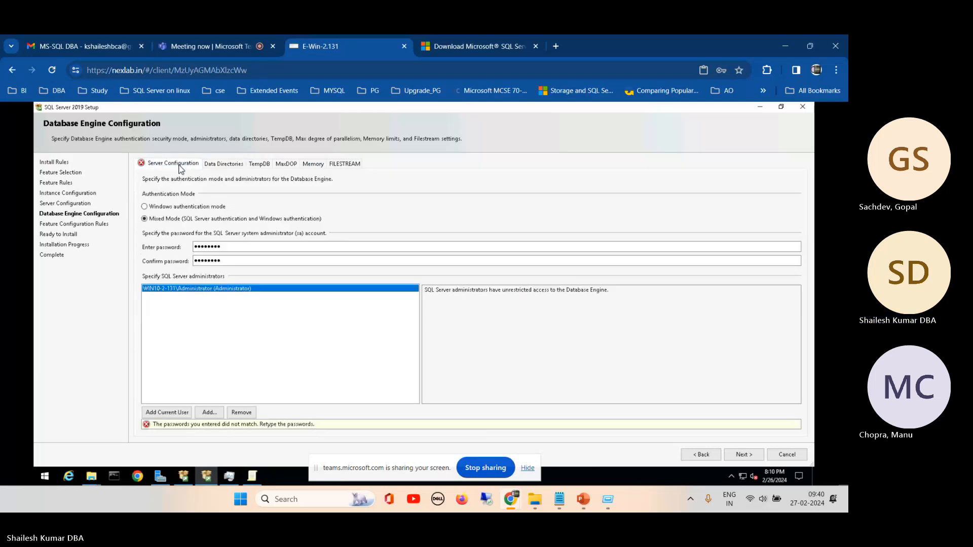
click(223, 261)
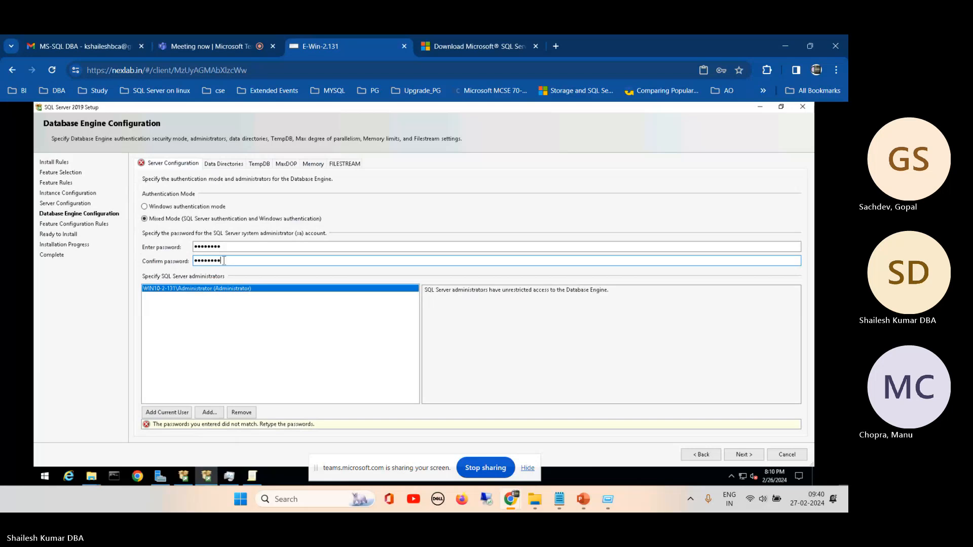
key(BackSpace)
key(BackSpace)
key(BackSpace)
key(BackSpace)
key(BackSpace)
key(BackSpace)
key(BackSpace)
key(BackSpace)
text(a)
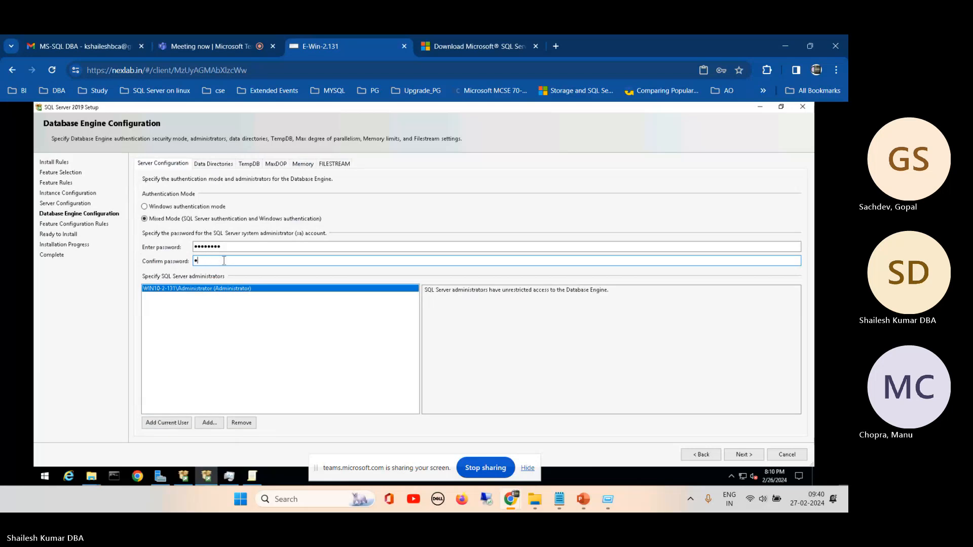
text(dmin@123)
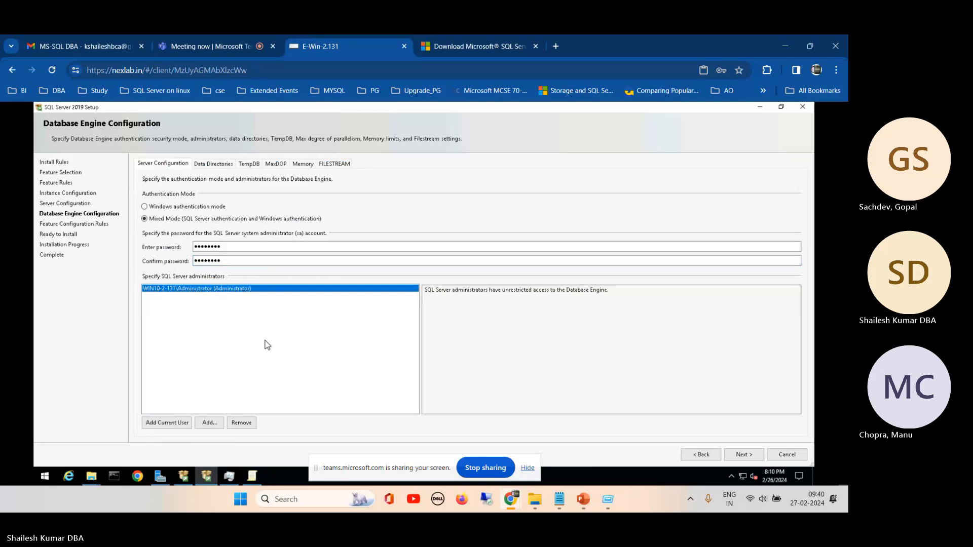
- Review the authentication settings and data directories, and browse the drives available for the user database directory without choosing a folder
click(211, 165)
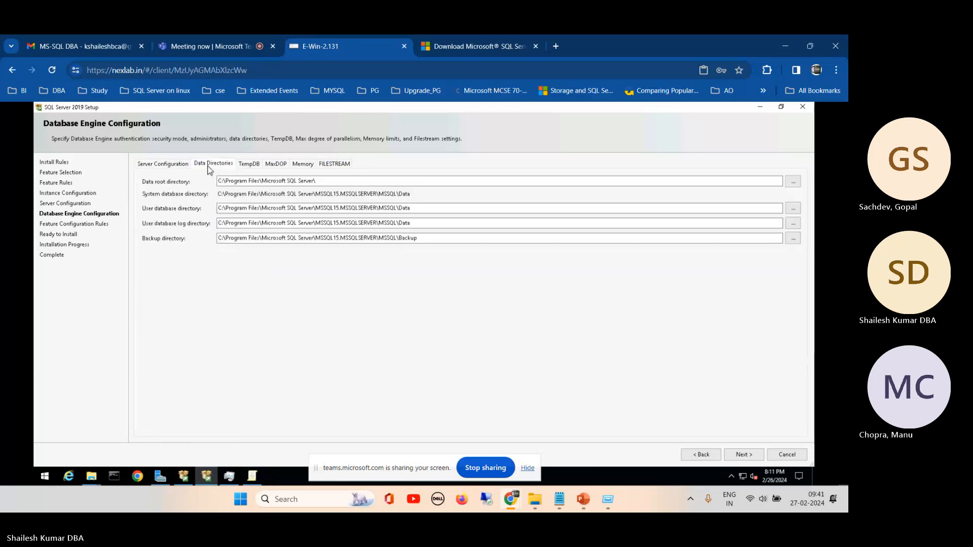
click(183, 164)
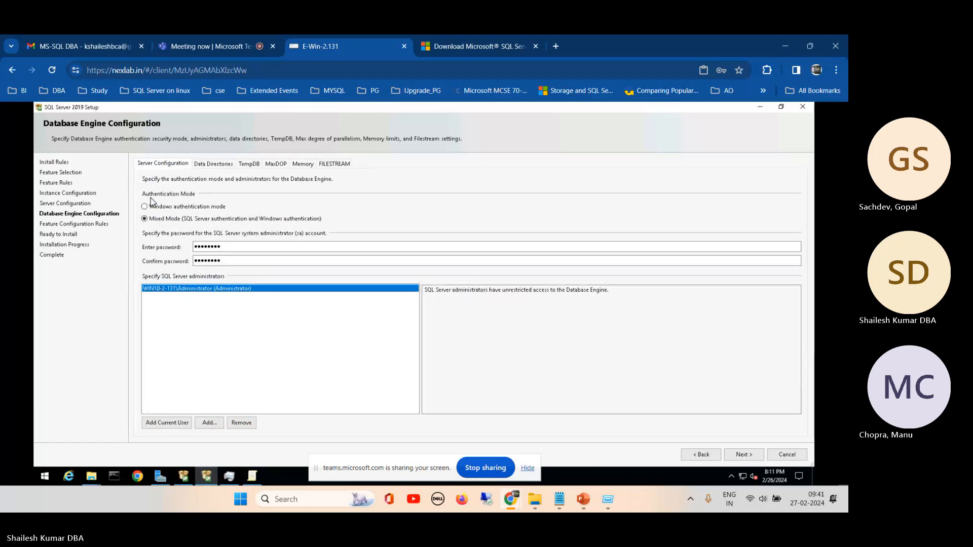
click(208, 164)
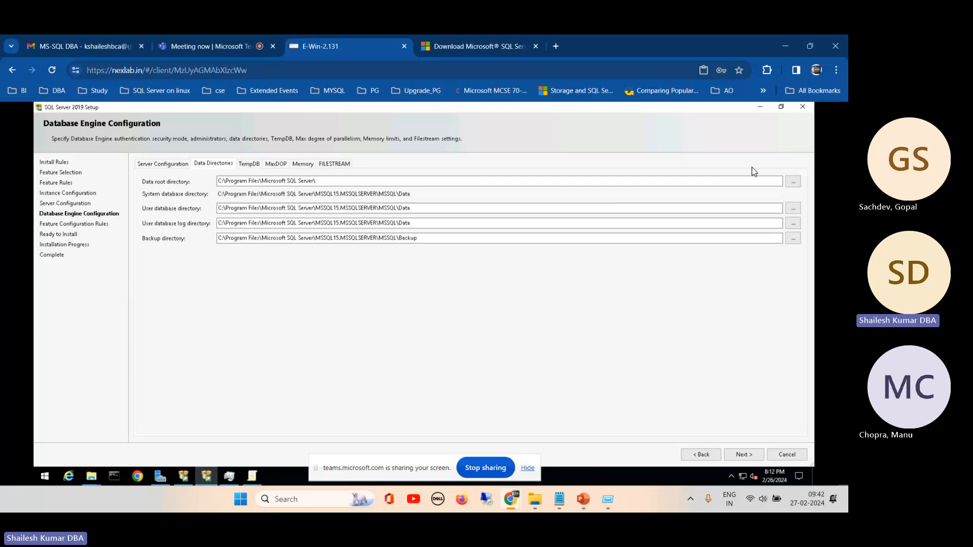
click(793, 209)
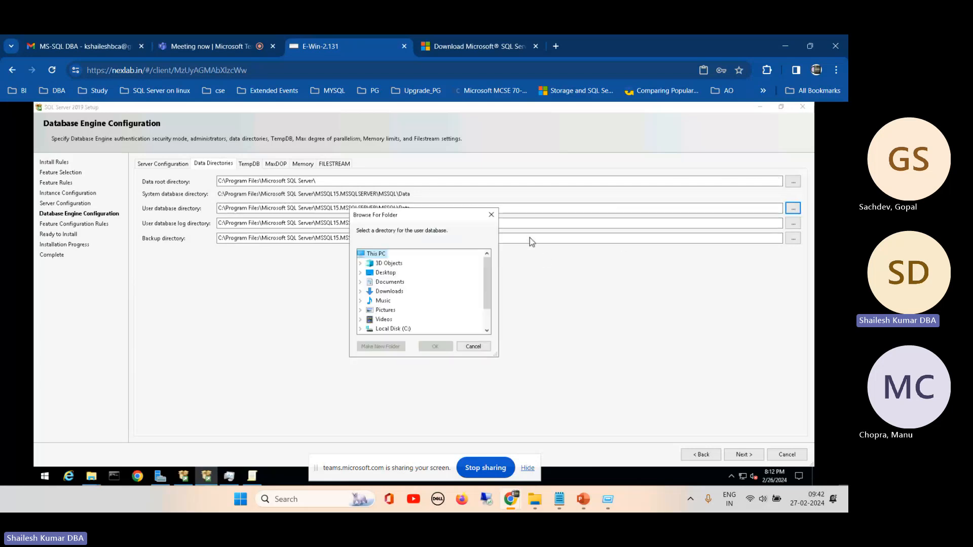
scroll(485, 272, down, 1)
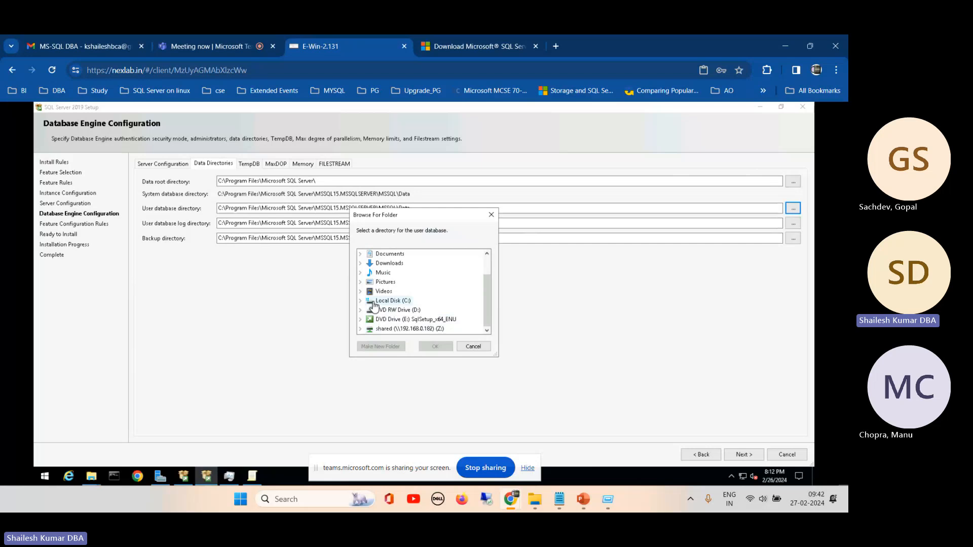
click(473, 346)
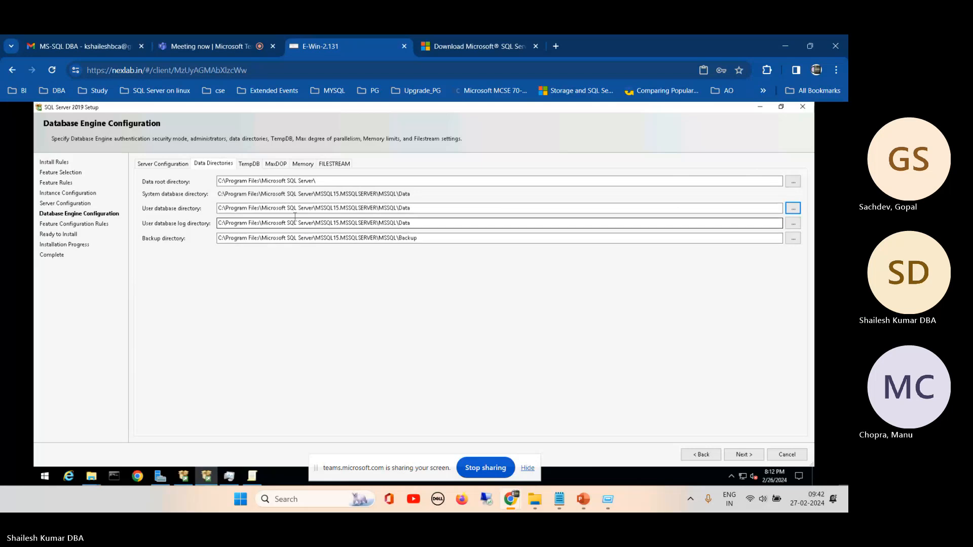
- Examine the TempDB settings for the number of data files, initial file size and total initial size
click(249, 164)
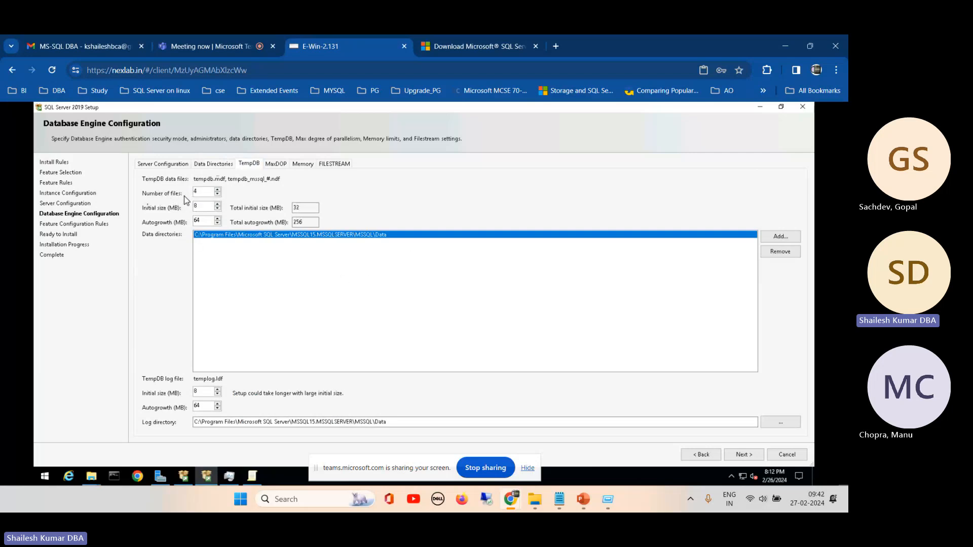
mouse_move(201, 192)
drag(201, 192, 184, 192)
key(Tab)
mouse_move(172, 212)
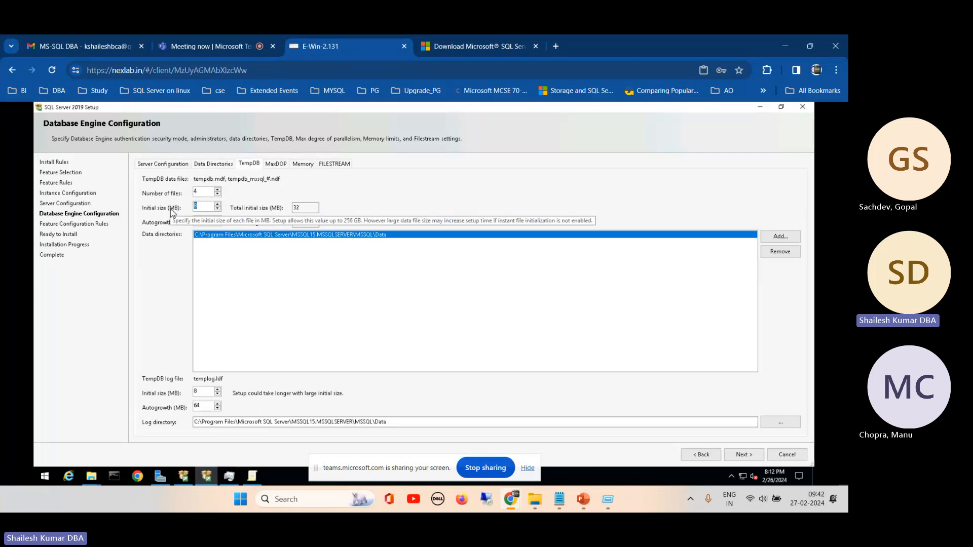
click(256, 272)
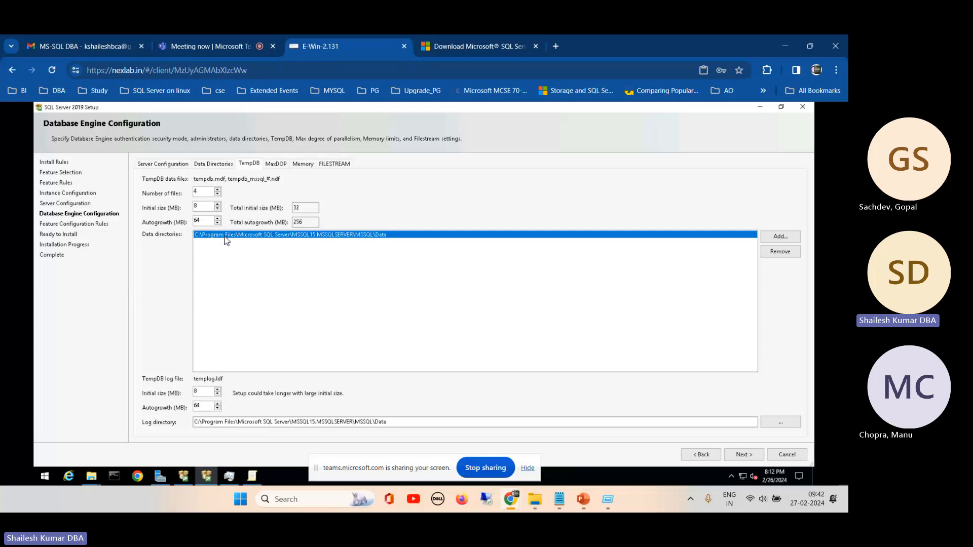
double_click(198, 193)
drag(304, 208, 282, 207)
- Set the instance's maximum degree of parallelism (MaxDOP) to 1
click(277, 165)
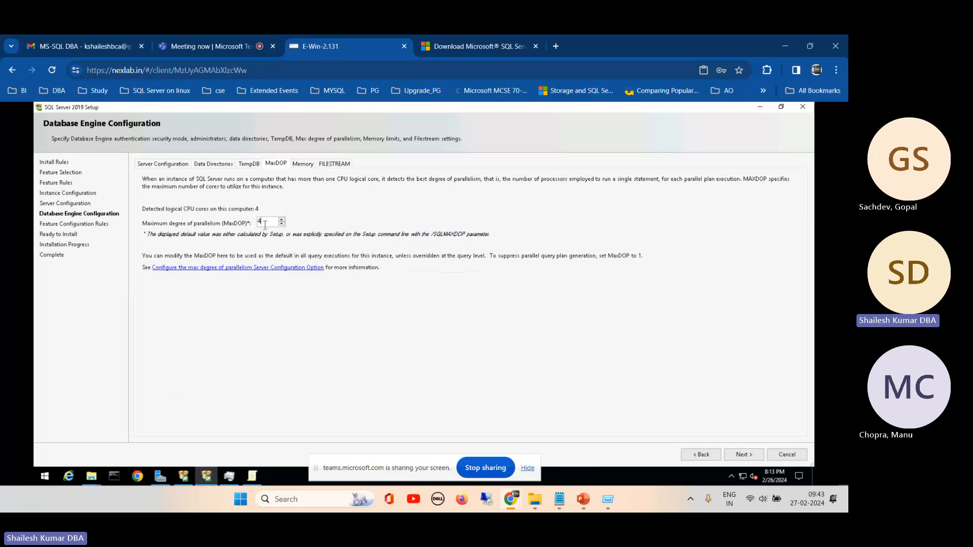
drag(264, 225, 254, 226)
text(1)
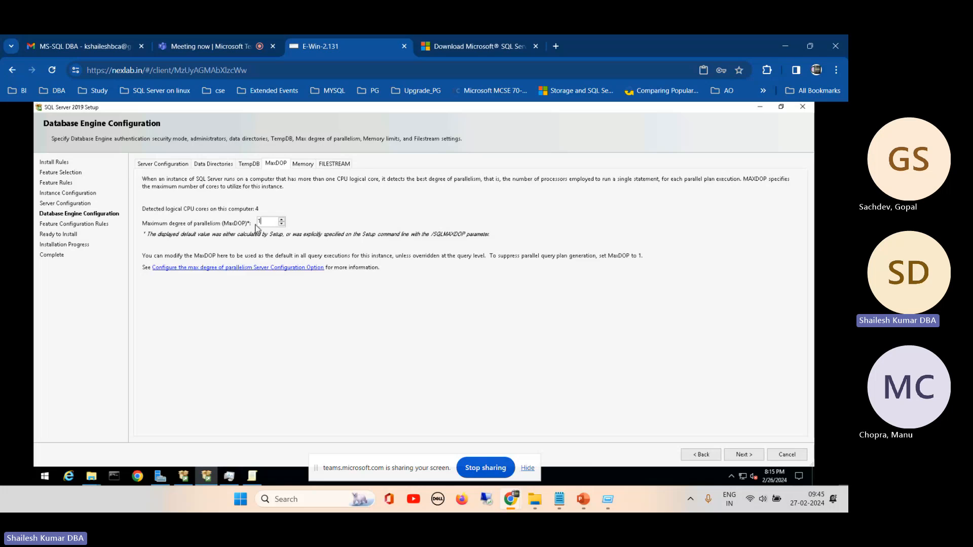
- Use the Recommended memory option, set the minimum server memory to 2048 MB and accept the recommended memory configurations for the Database Engine
click(302, 164)
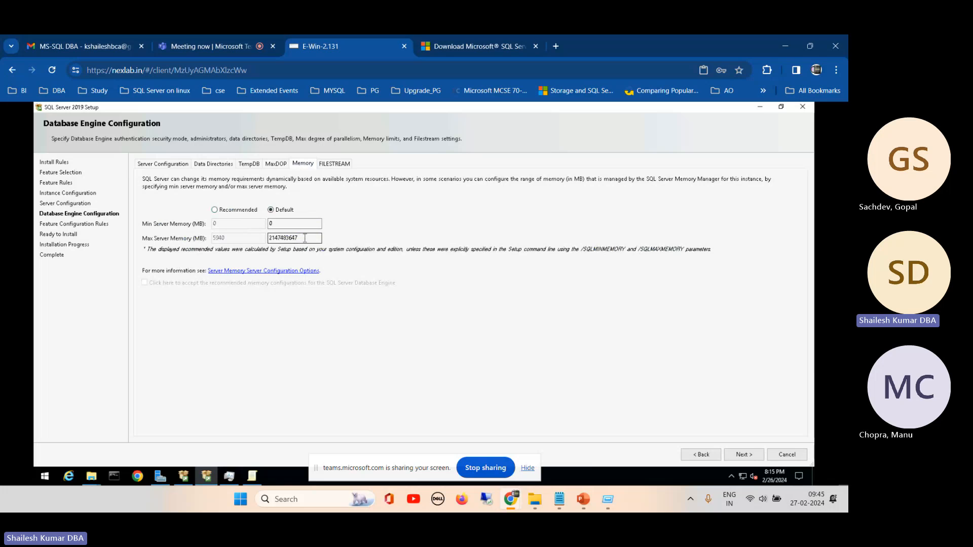
drag(305, 238, 252, 238)
click(225, 213)
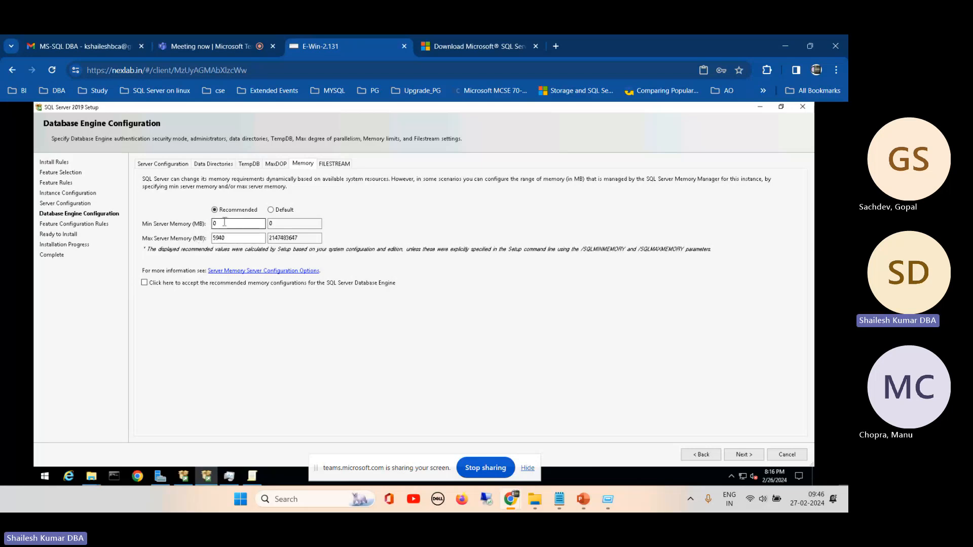
drag(225, 222, 195, 222)
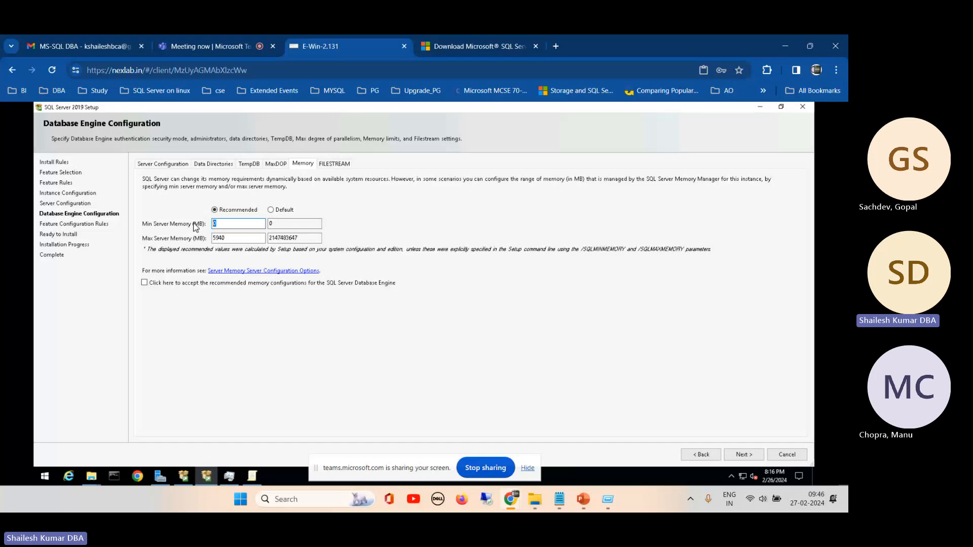
text(2048)
click(145, 283)
- Change the recommended minimum server memory to 1024 MB
drag(237, 223, 209, 222)
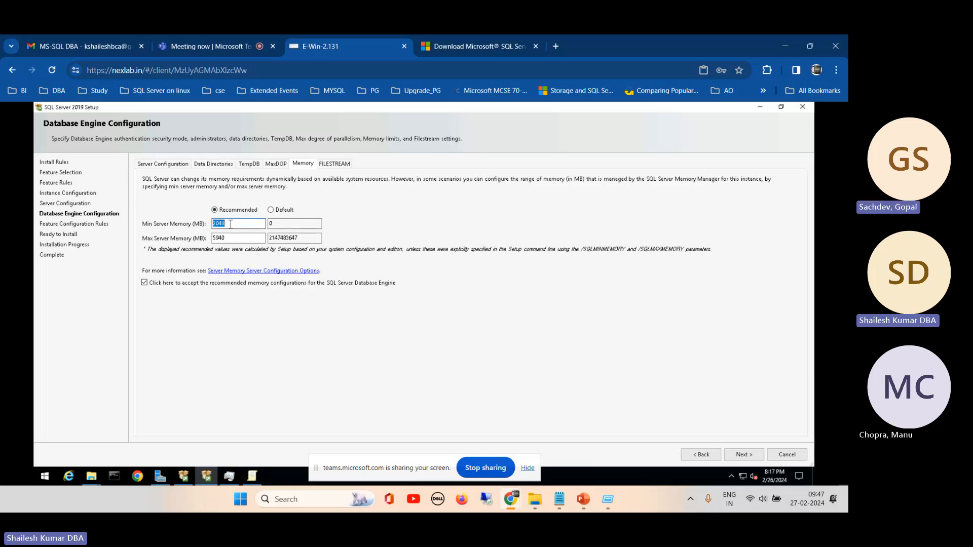
click(230, 224)
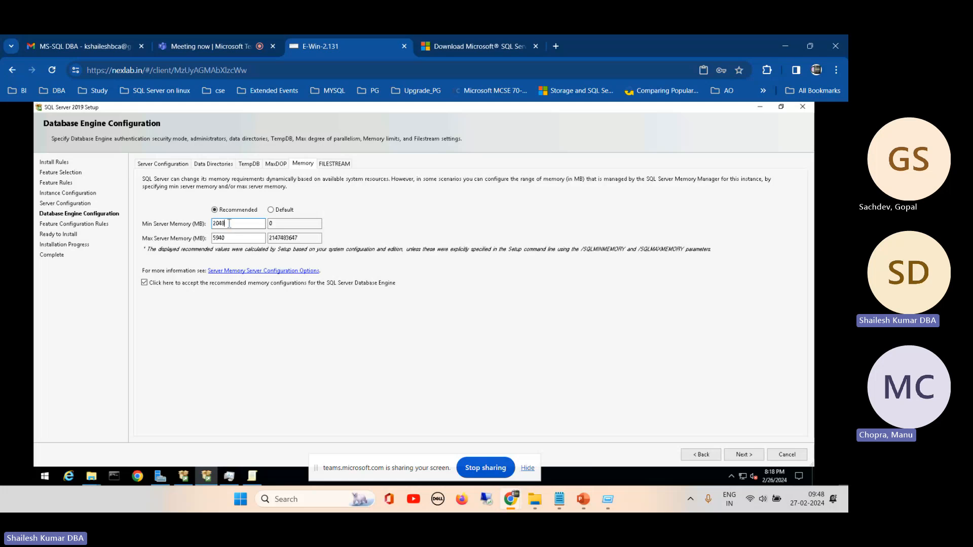
drag(227, 224, 199, 227)
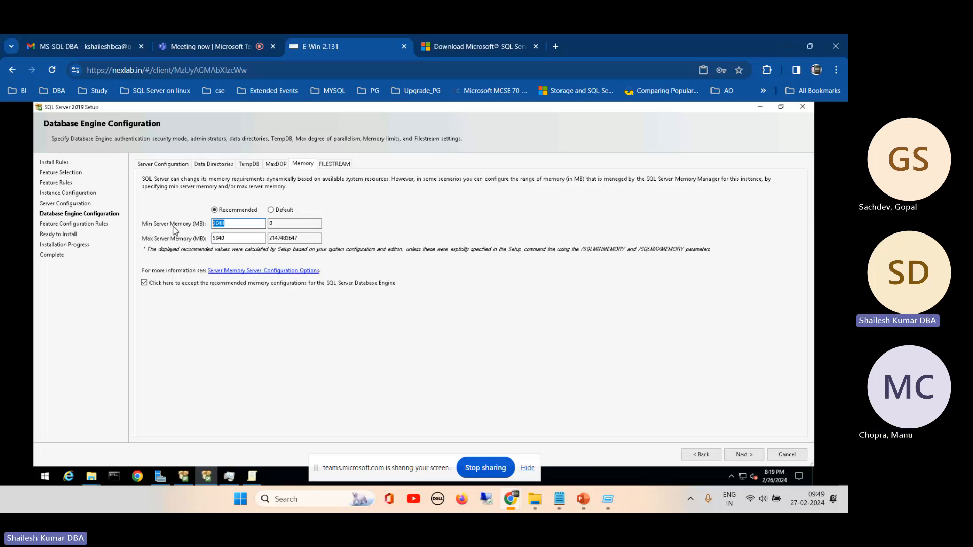
click(231, 226)
key(BackSpace)
key(BackSpace)
key(BackSpace)
key(BackSpace)
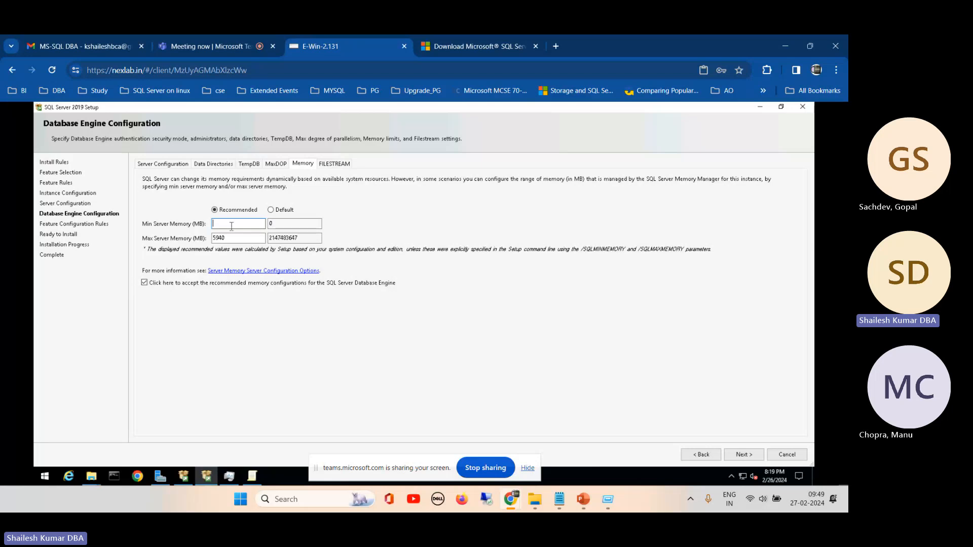
text(1024)
- Set the recommended maximum server memory to 4096 MB
click(233, 237)
drag(233, 236, 205, 240)
text(4096)
drag(230, 240, 210, 239)
- Check the FILESTREAM options without enabling them, recheck the memory limits and continue to the Ready to Install page
click(336, 164)
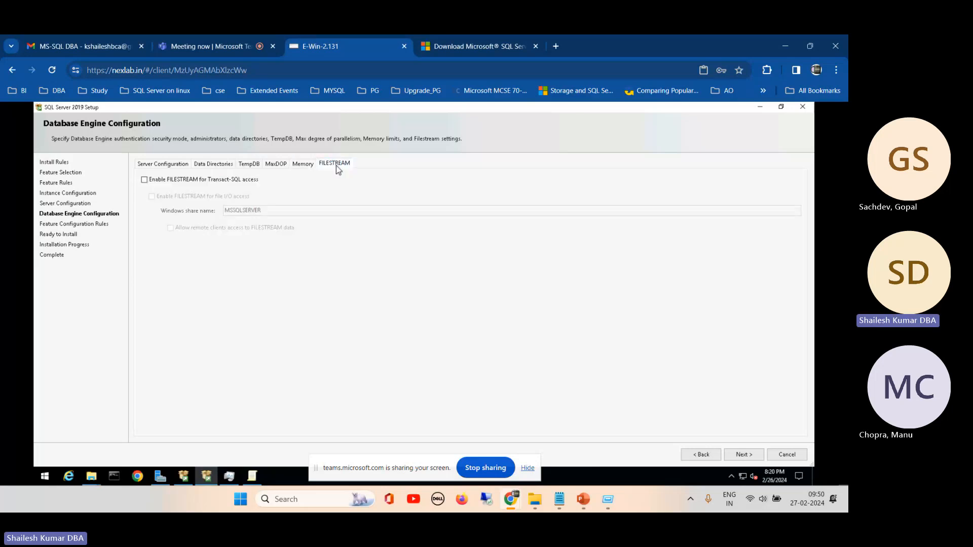
click(303, 164)
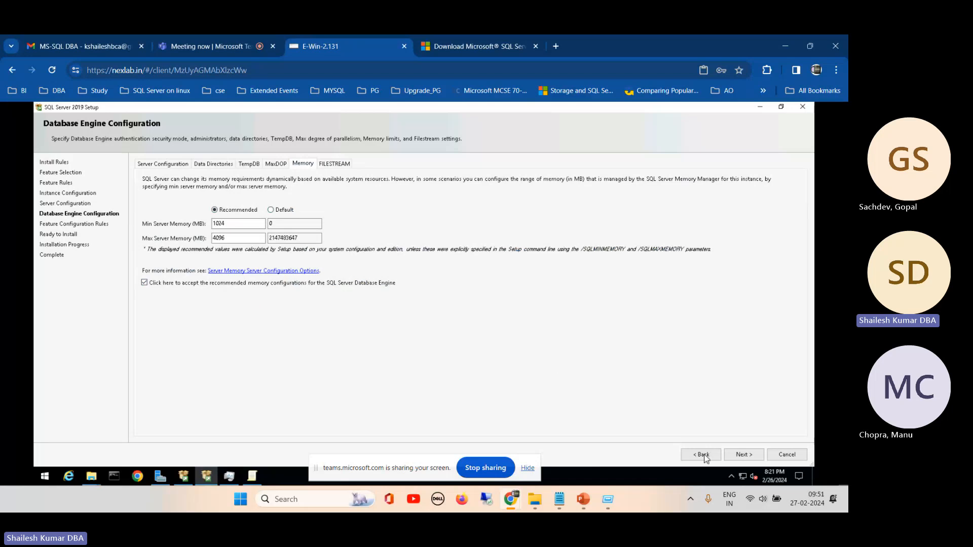
click(740, 456)
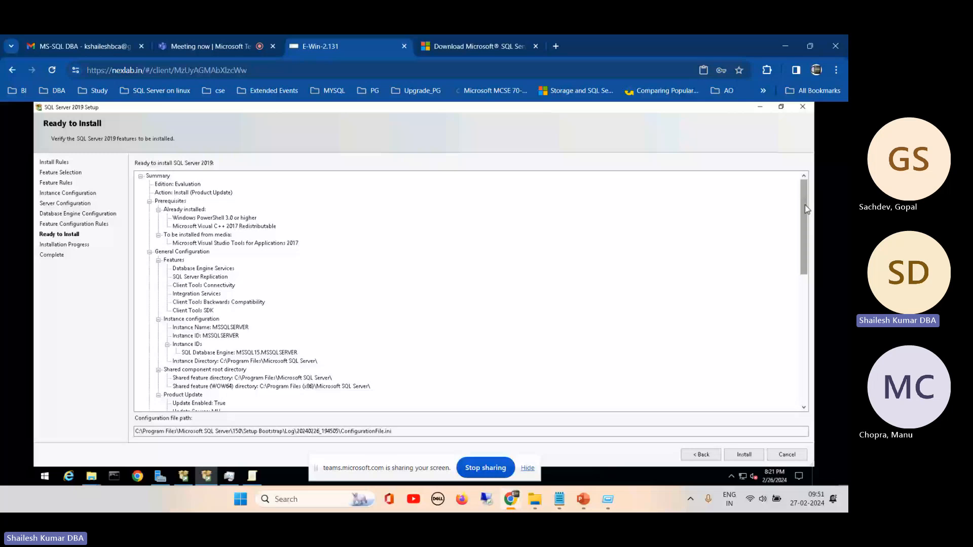
- Review the installation summary, from edition and features through directories, TempDB, memory and security mode to the shared features
drag(804, 205, 802, 188)
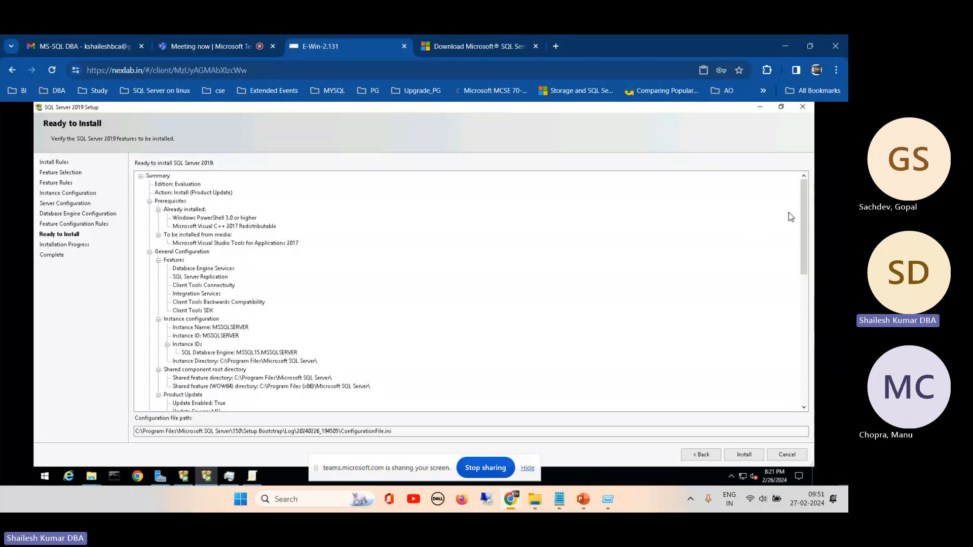
drag(803, 222, 806, 284)
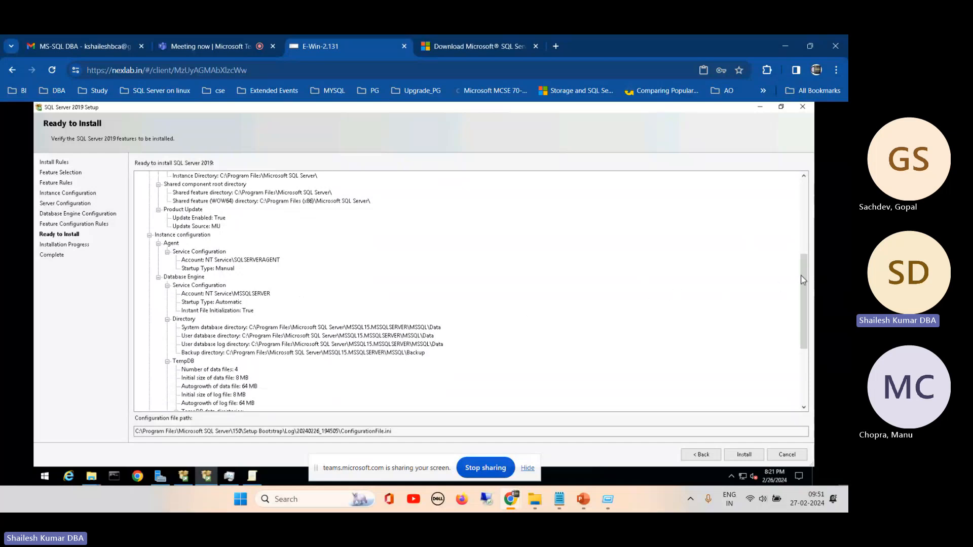
drag(803, 275, 804, 323)
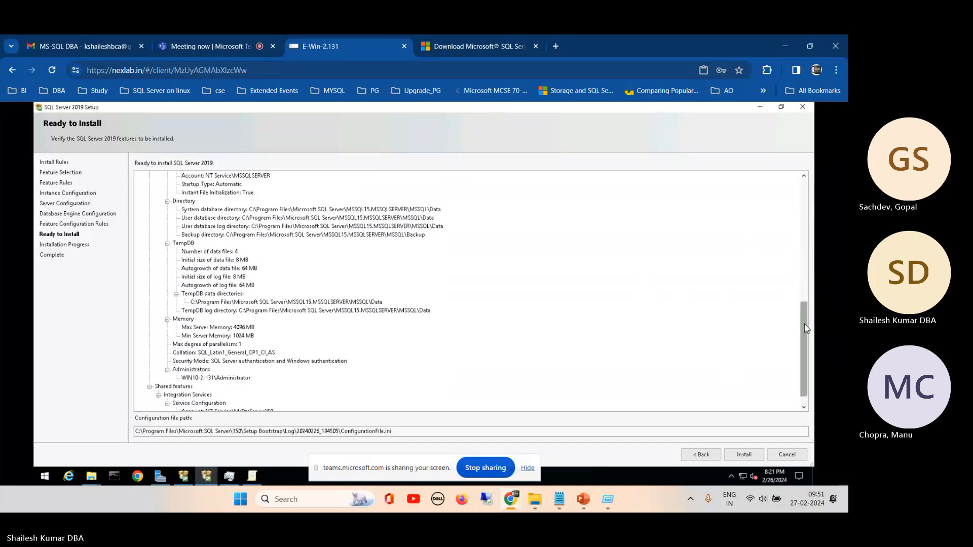
scroll(804, 328, down, 3)
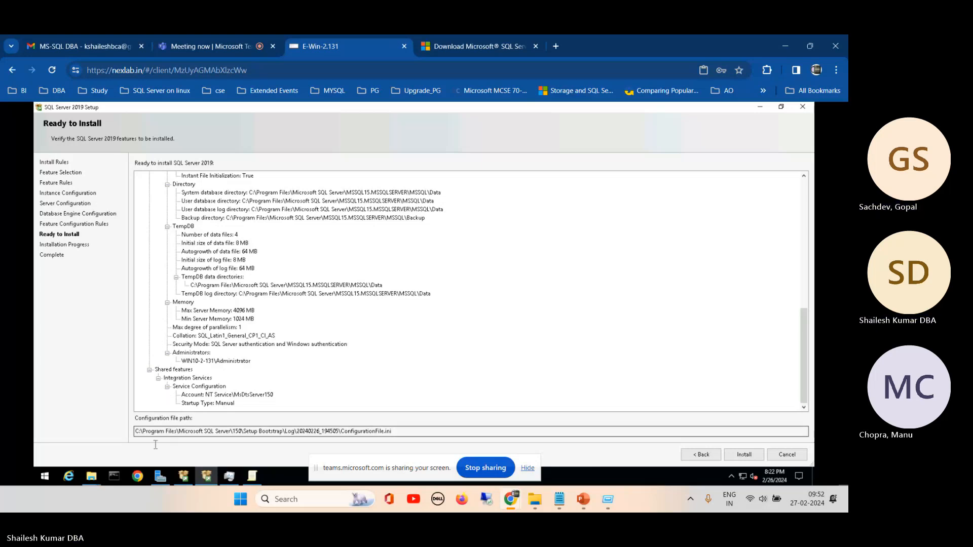
- Try to open Programs and Features on the server by running its control panel command as a new task from Task Manager
click(229, 476)
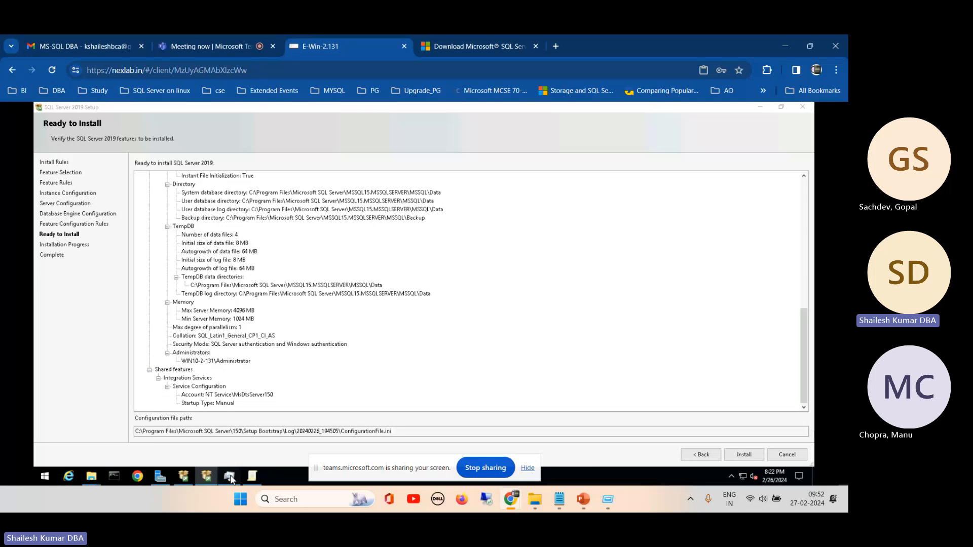
click(93, 170)
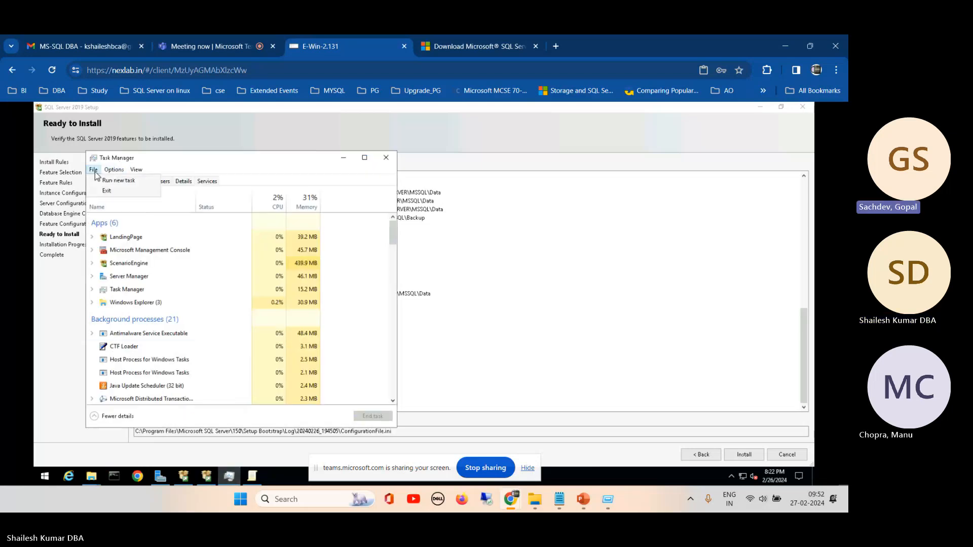
click(116, 180)
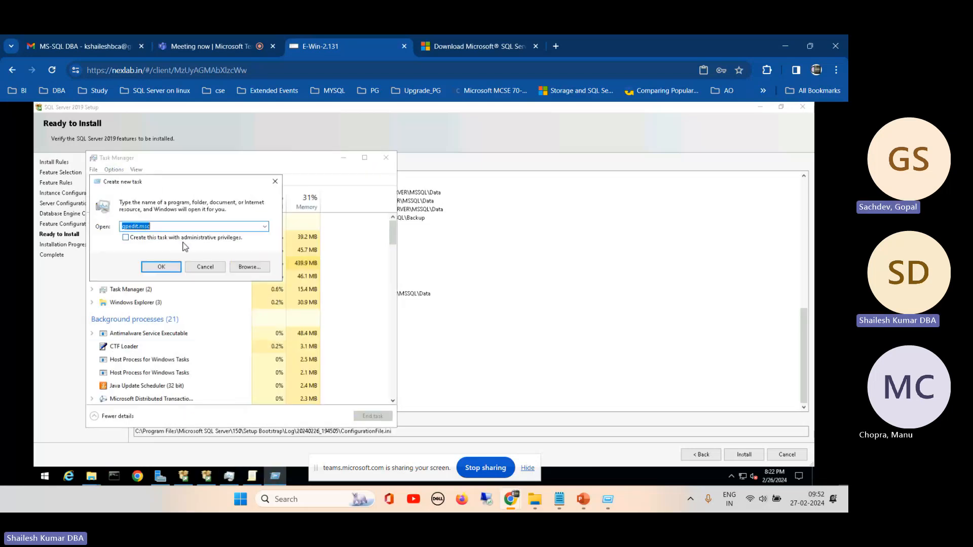
click(165, 226)
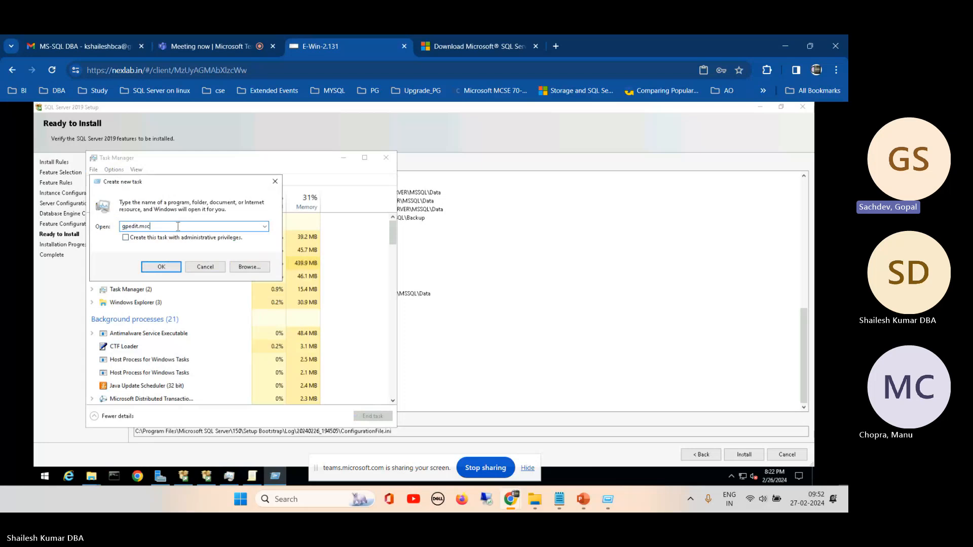
drag(165, 226, 110, 219)
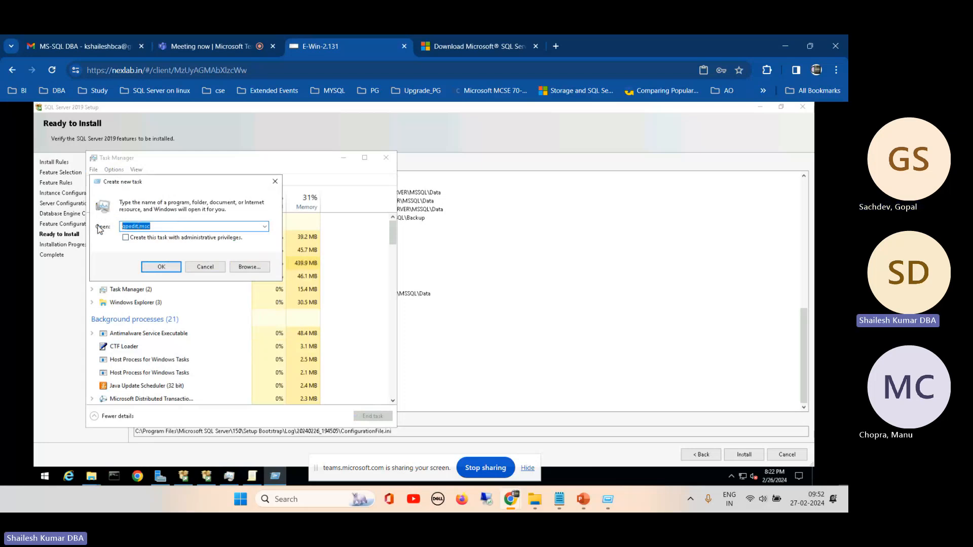
text(aap)
text(pwwiz)
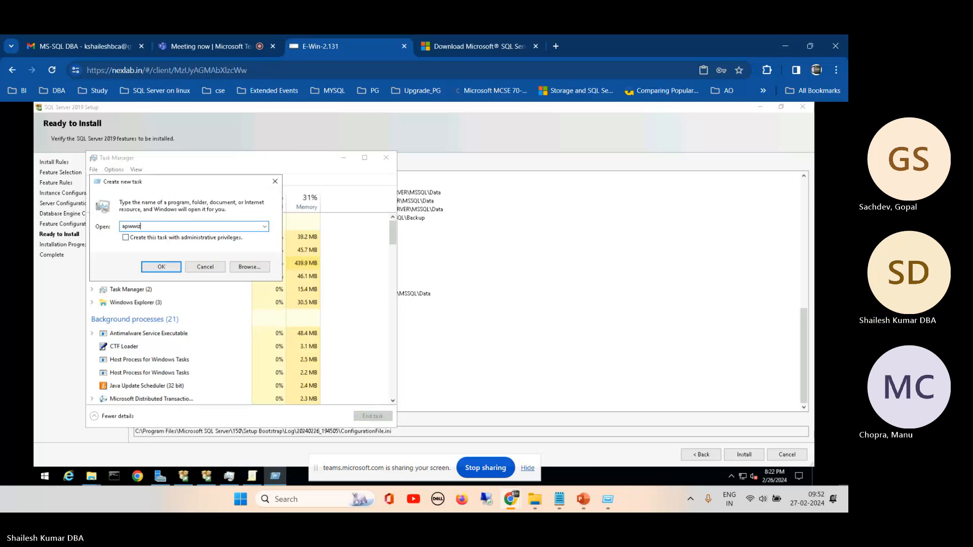
text(.cpl)
key(Return)
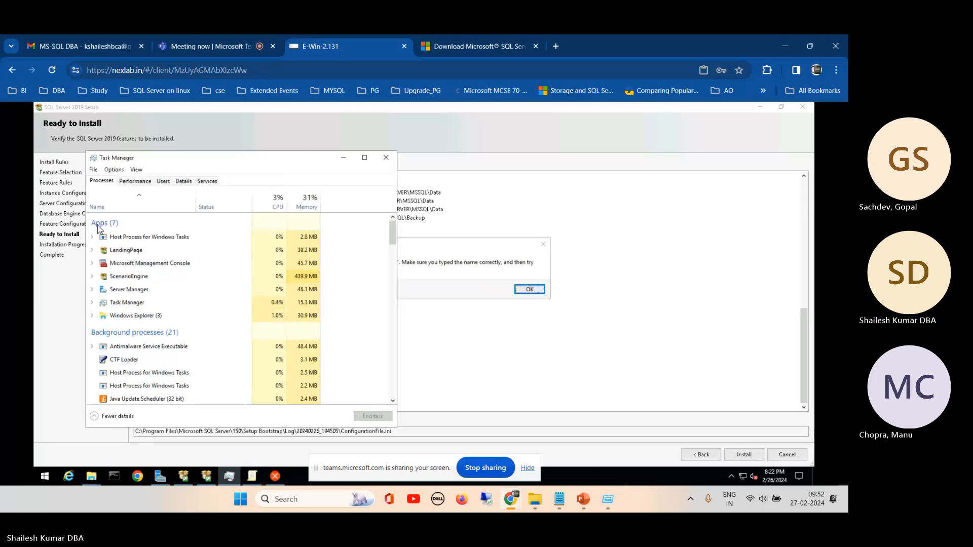
click(443, 262)
click(529, 289)
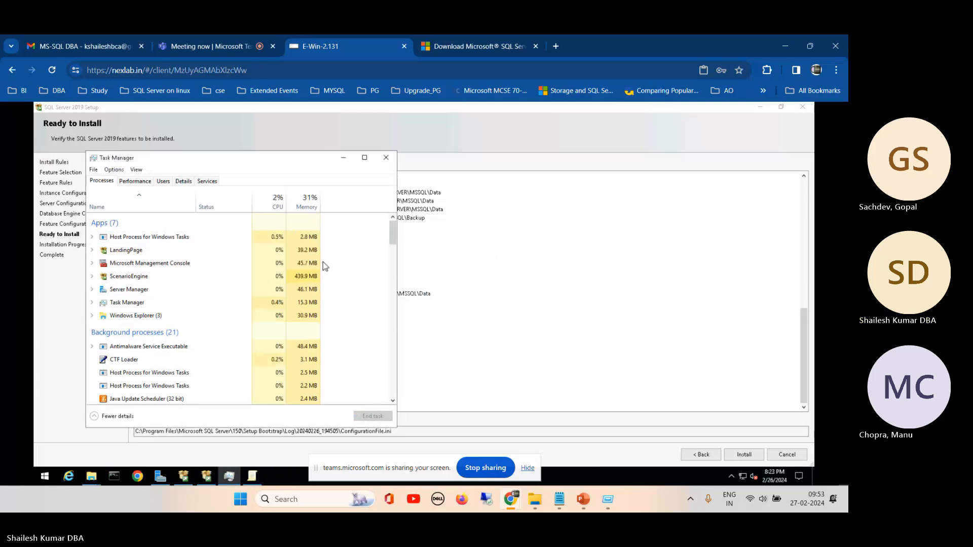
- Run appwiz.cpl as a new task to open Programs and Features
click(94, 170)
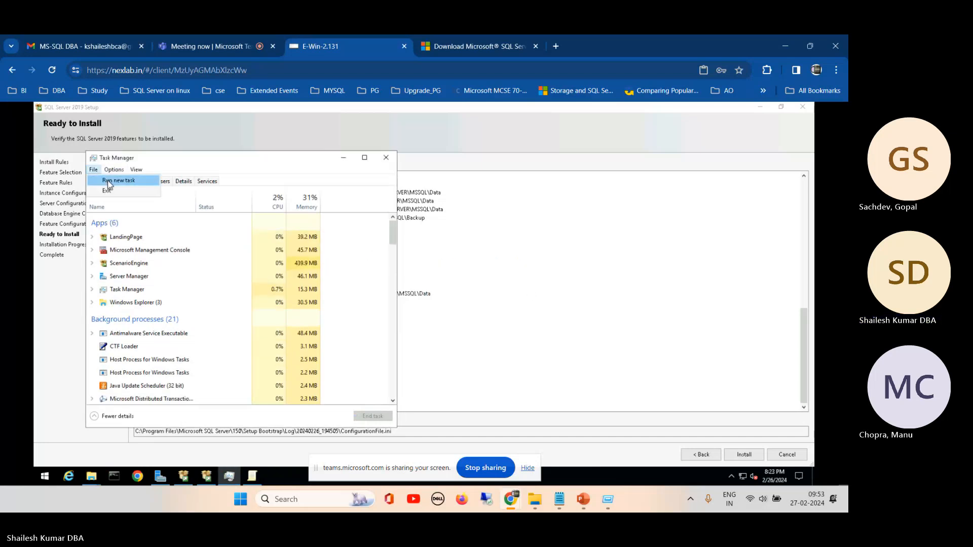
click(109, 180)
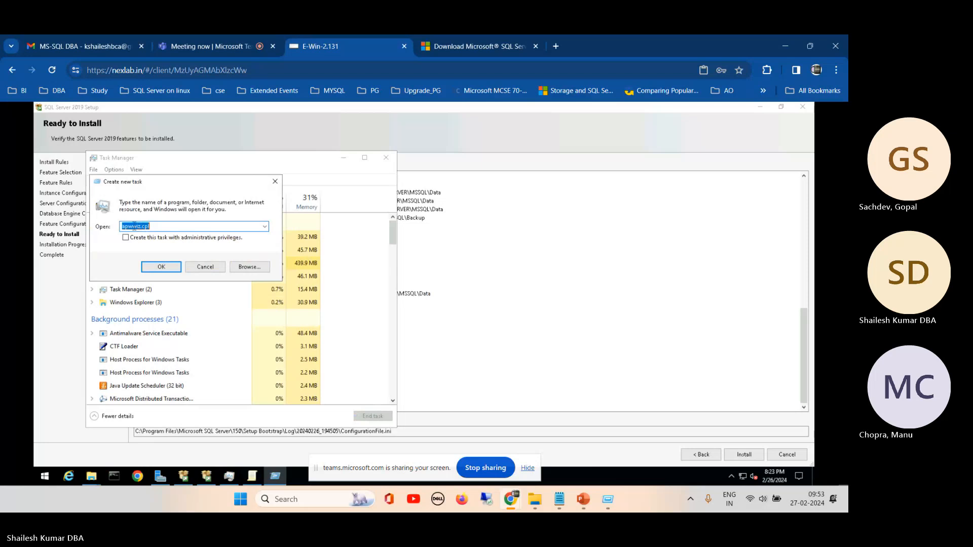
click(134, 226)
key(BackSpace)
text(p)
key(Return)
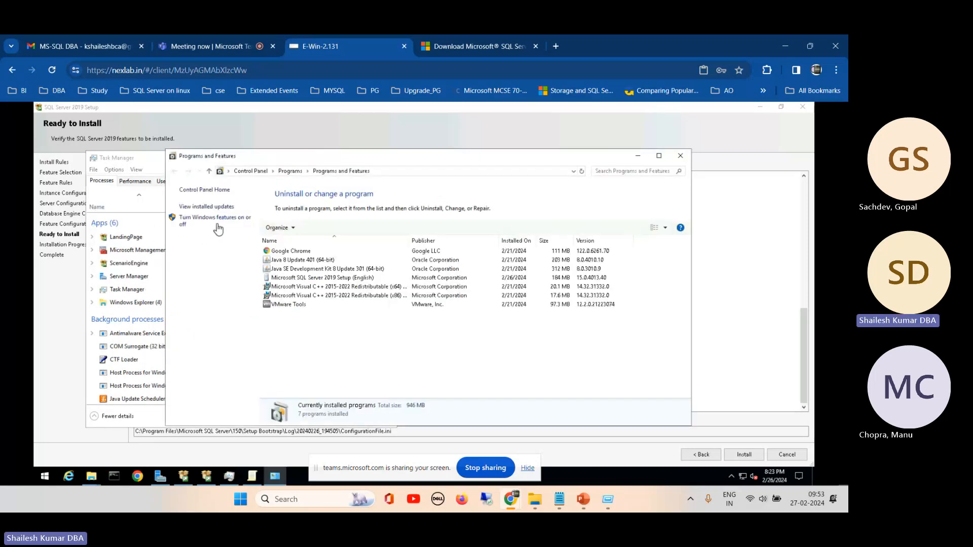
- Open the Windows features wizard and advance to feature selection with a role-based installation on the pool server, adding no server roles
click(215, 219)
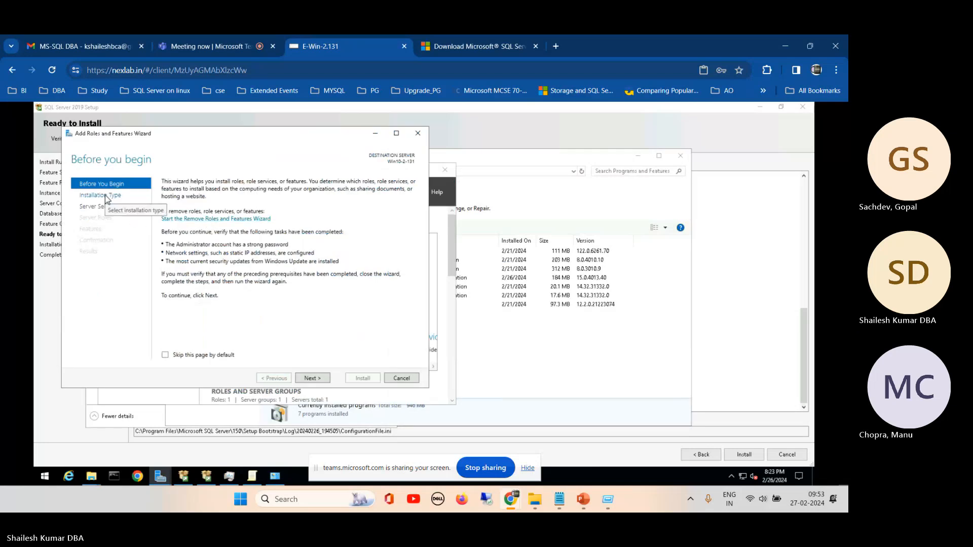
click(312, 379)
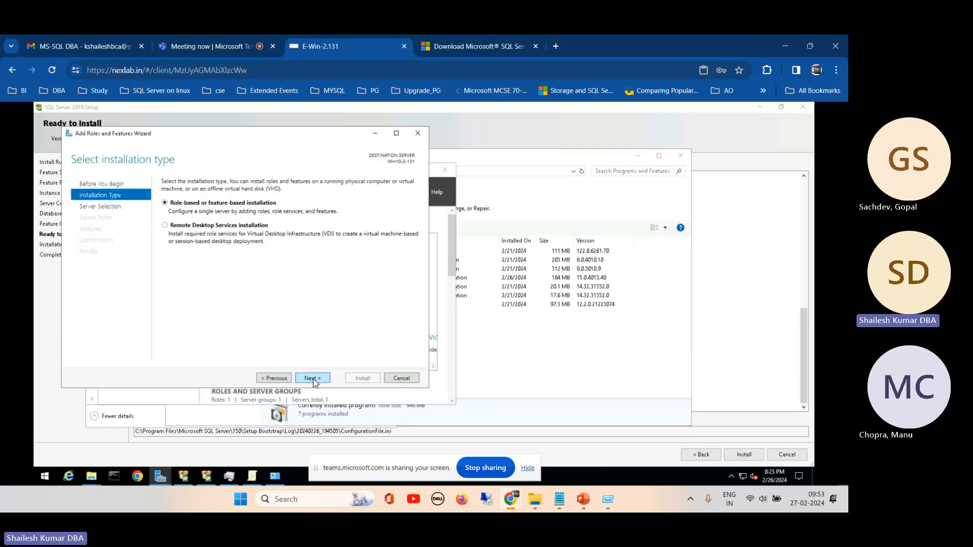
click(312, 379)
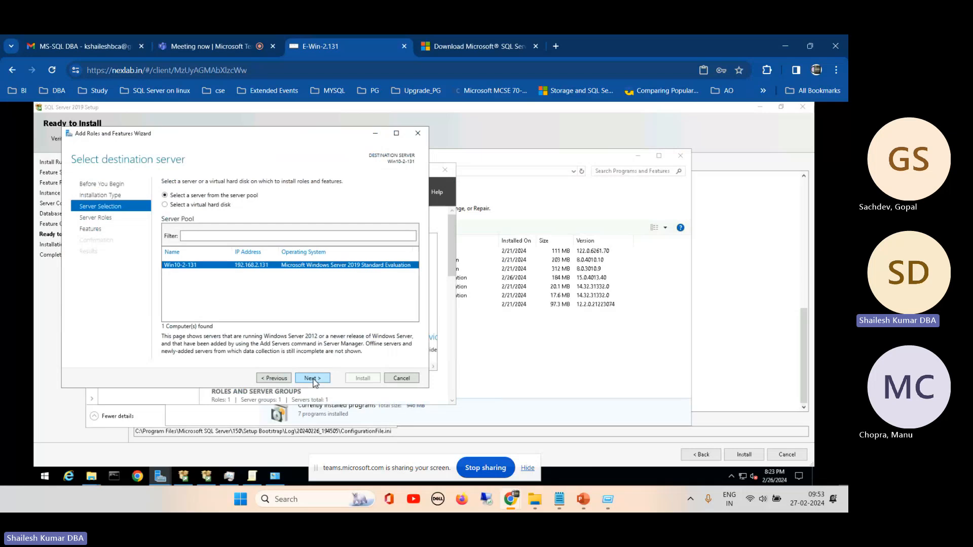
click(312, 379)
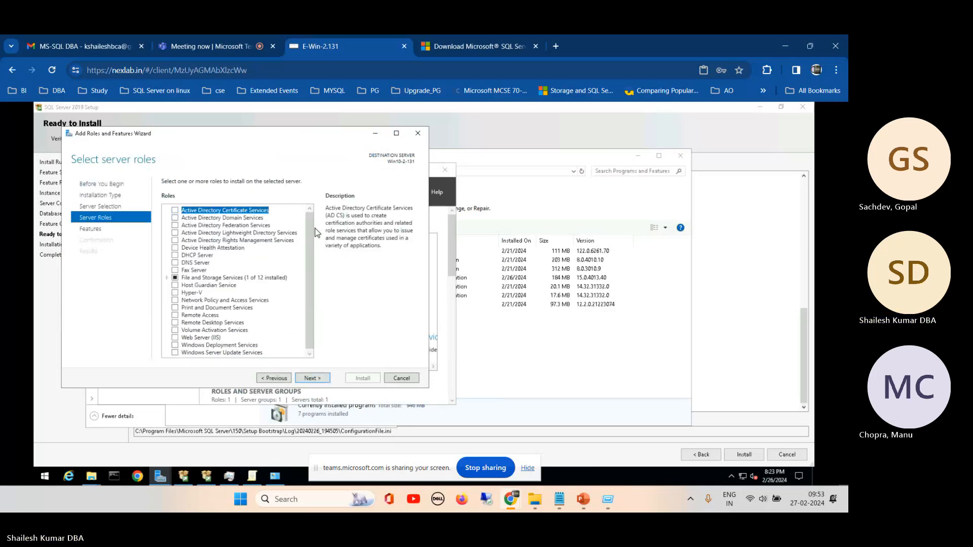
drag(310, 230, 305, 318)
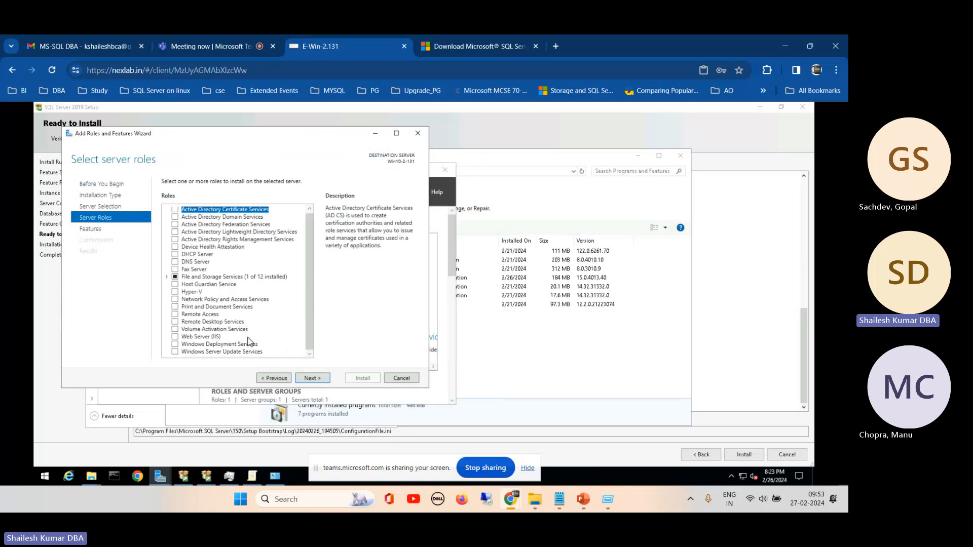
click(311, 378)
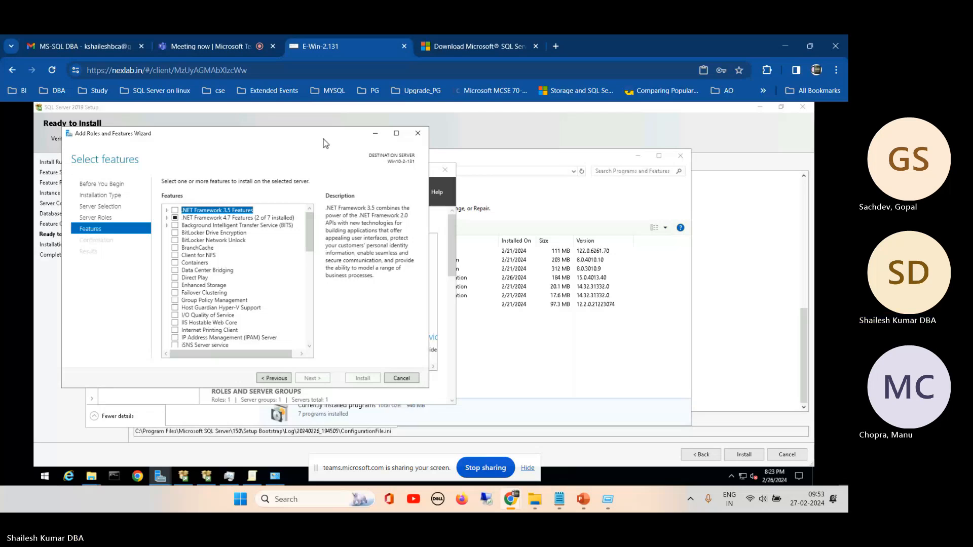
- Examine the .NET Framework entries in the feature list, cancel the wizard without adding anything and close Server Manager
drag(319, 135, 427, 134)
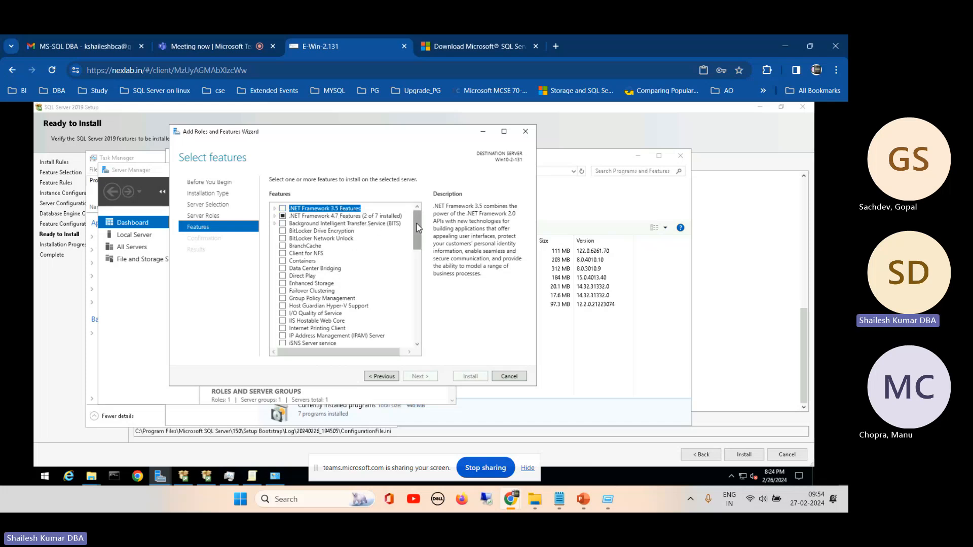
mouse_move(417, 223)
mouse_down()
mouse_move(413, 313)
mouse_move(417, 222)
mouse_up()
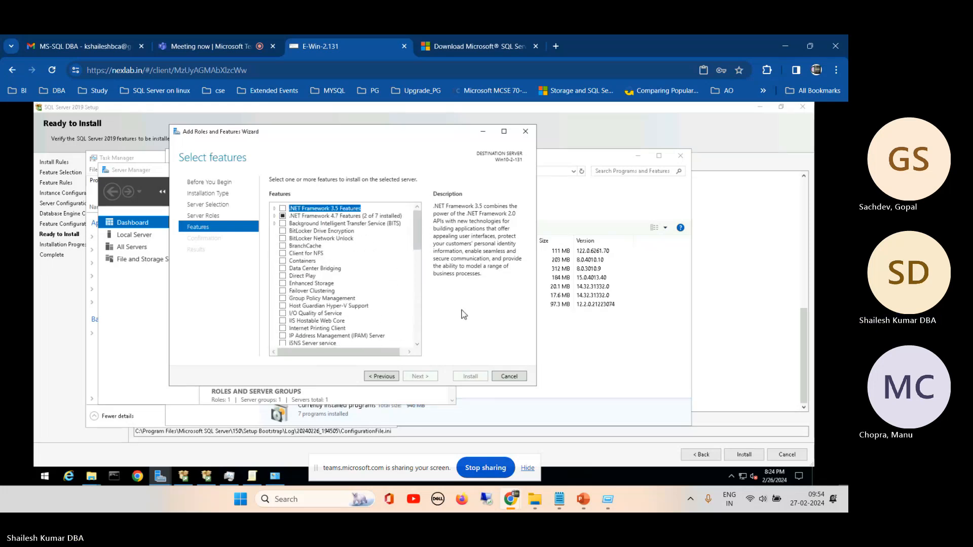
click(508, 377)
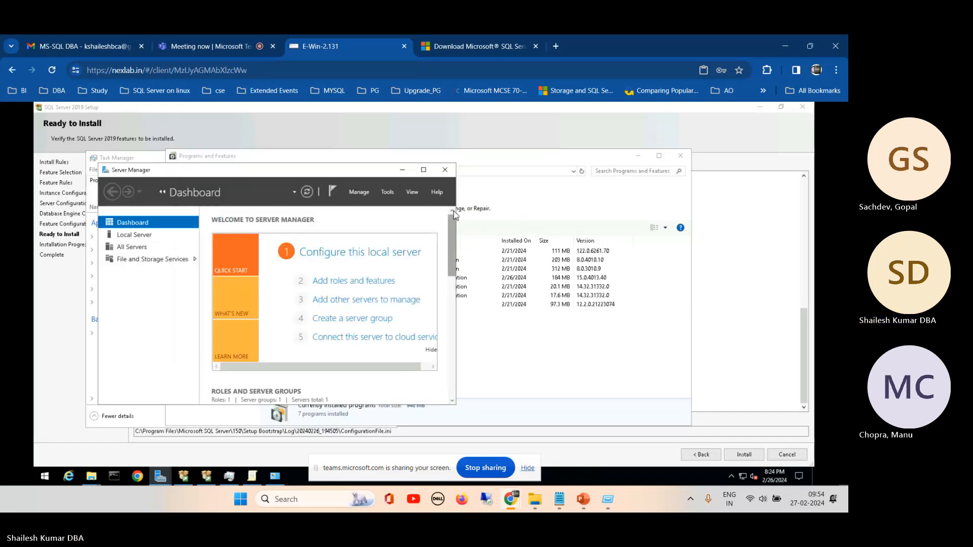
click(445, 171)
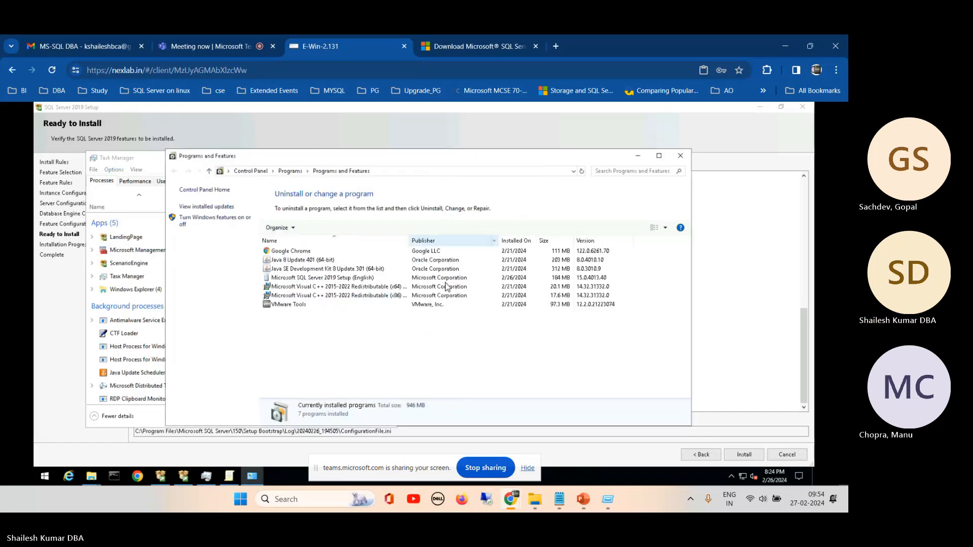
- Close Programs and Features, check the server's CPU performance in Task Manager and minimize it
click(680, 156)
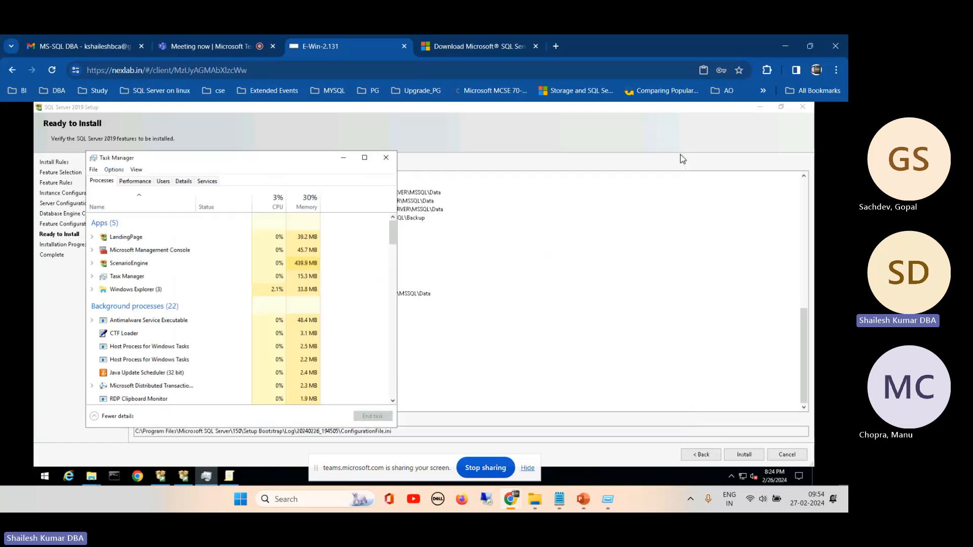
click(135, 181)
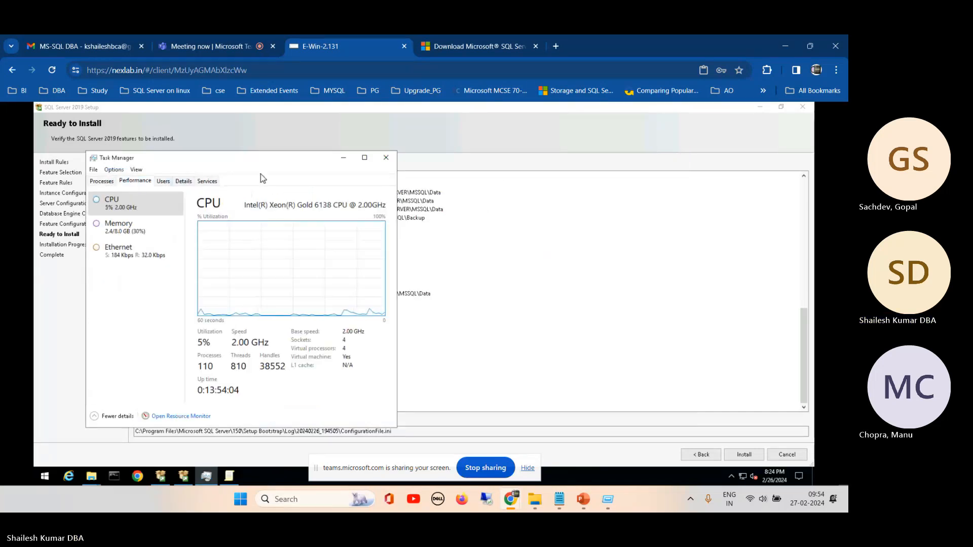
click(343, 158)
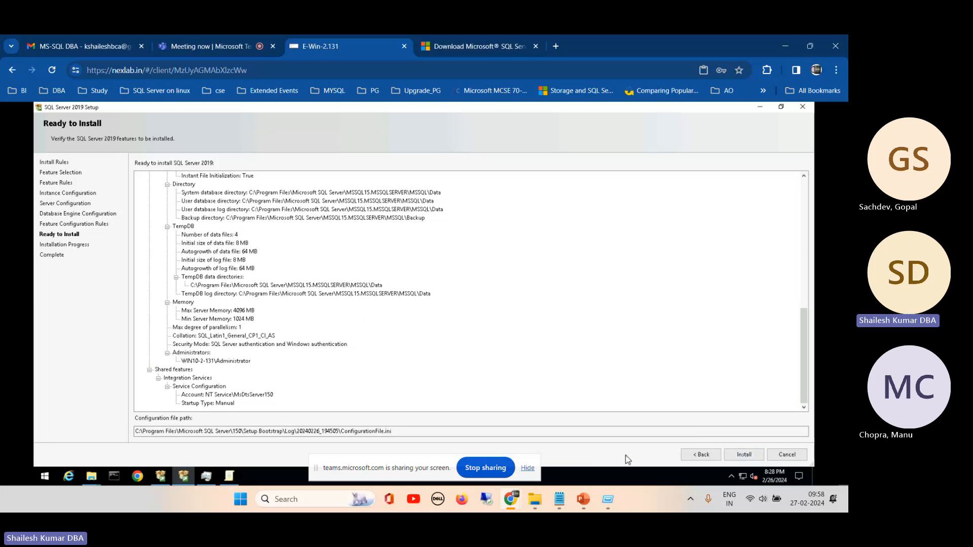
- Start the SQL Server 2019 installation, mute the microphone in the Teams meeting and return to the remote server
click(744, 455)
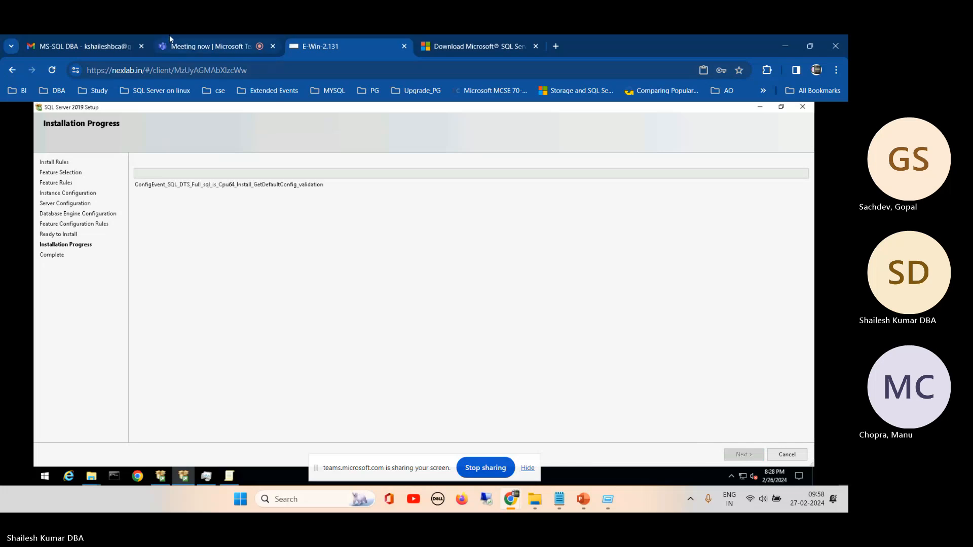
click(175, 47)
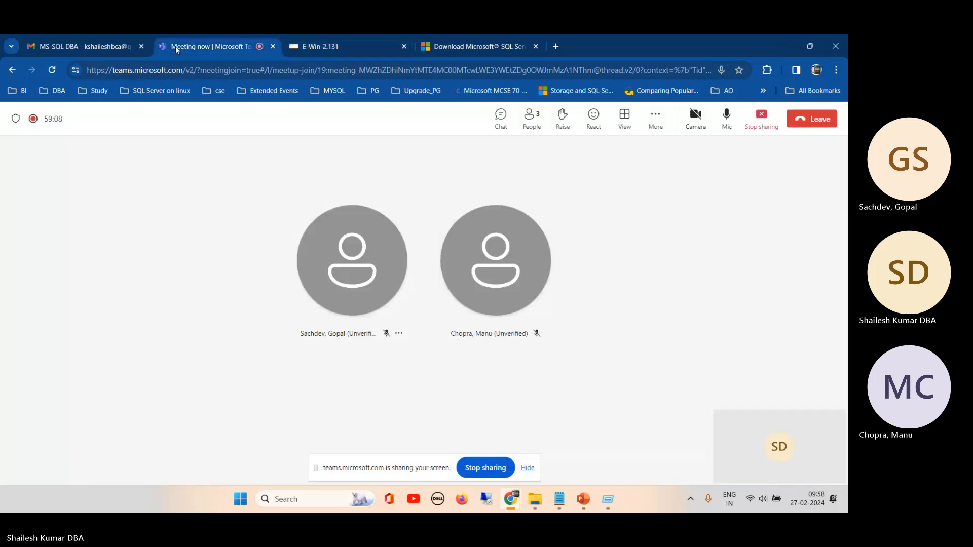
click(722, 123)
click(354, 49)
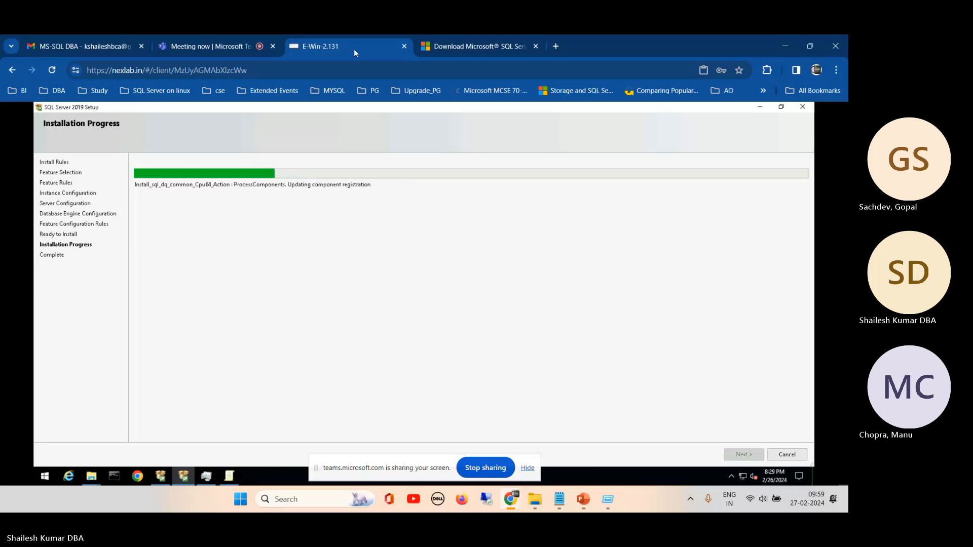
- Check the installation progress and close the browser's SQL Server 2019 Express download page
click(202, 47)
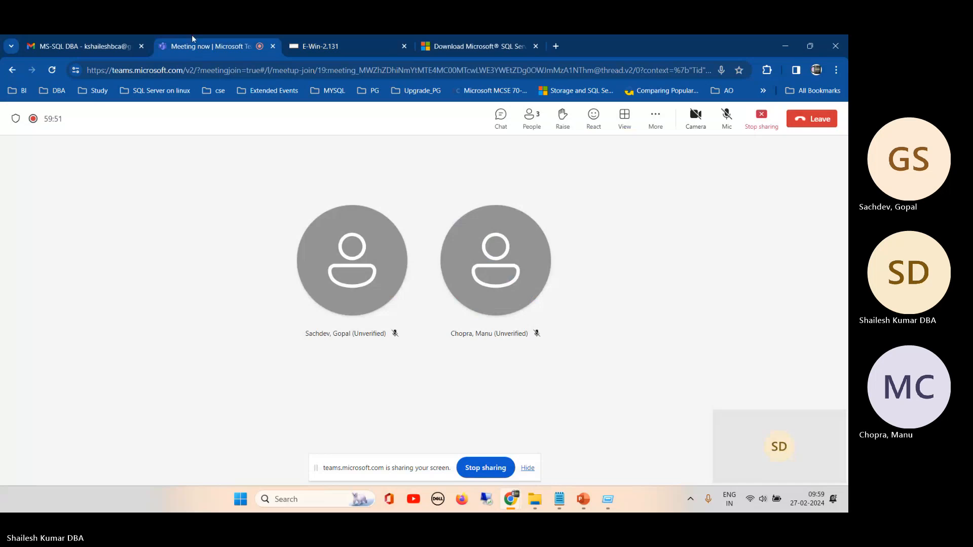
click(353, 40)
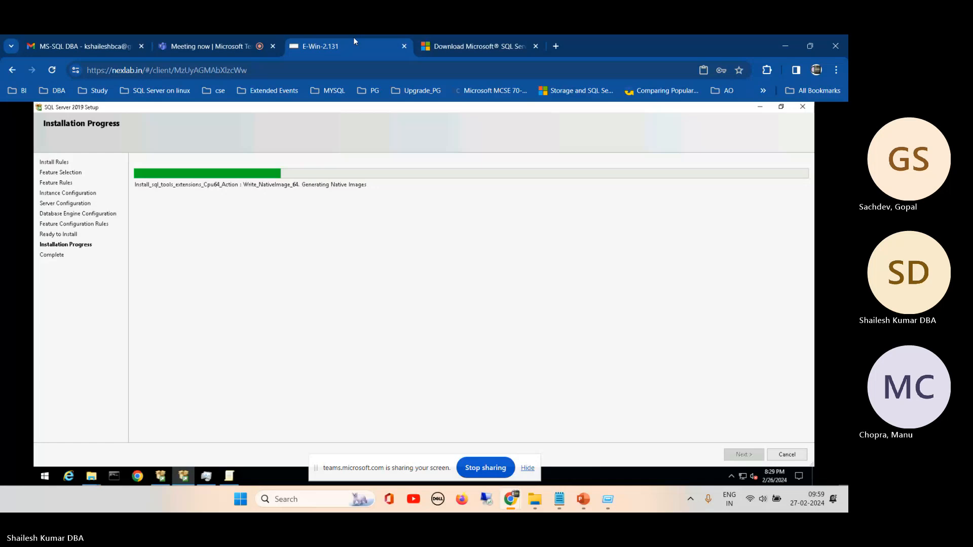
click(460, 44)
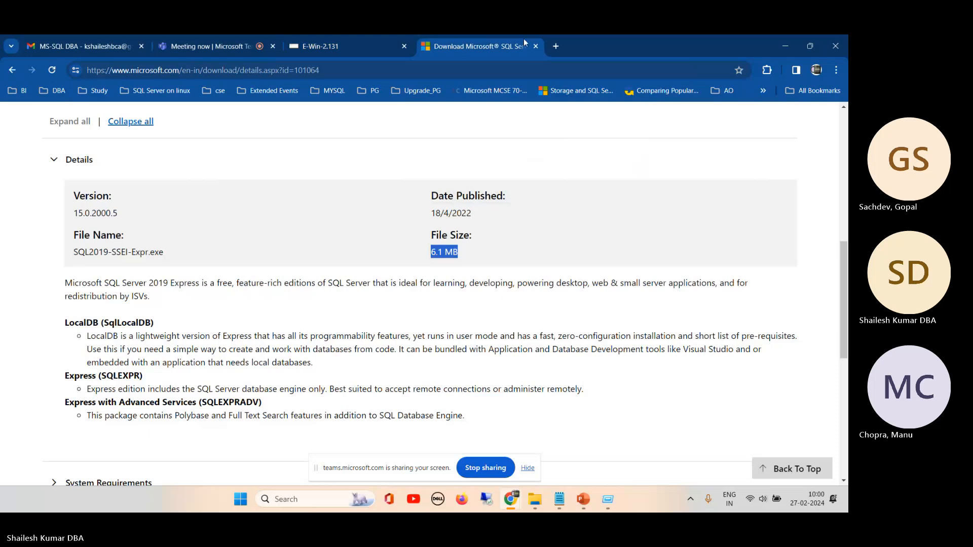
click(536, 46)
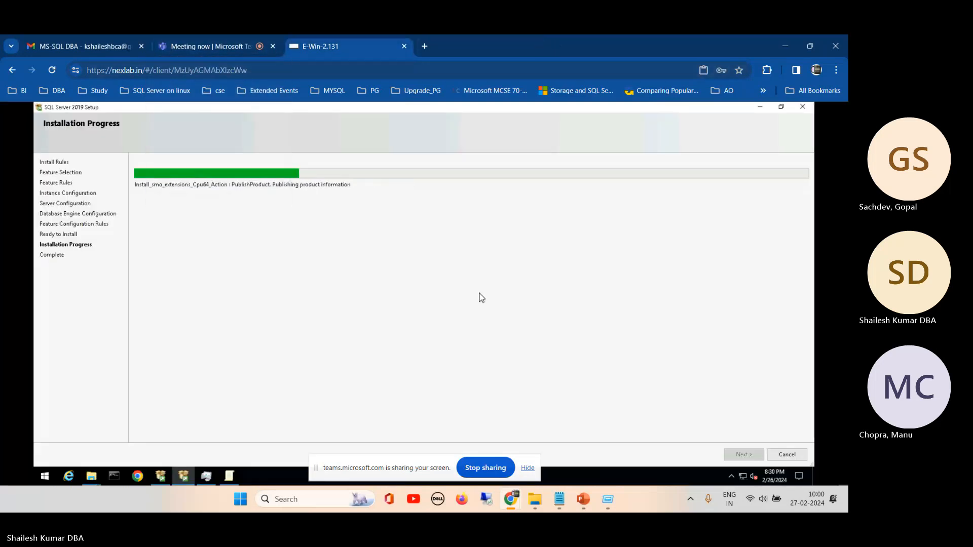
- Switch to PowerPoint and close the MSSQL Server DBA Training 24 presentation
click(208, 44)
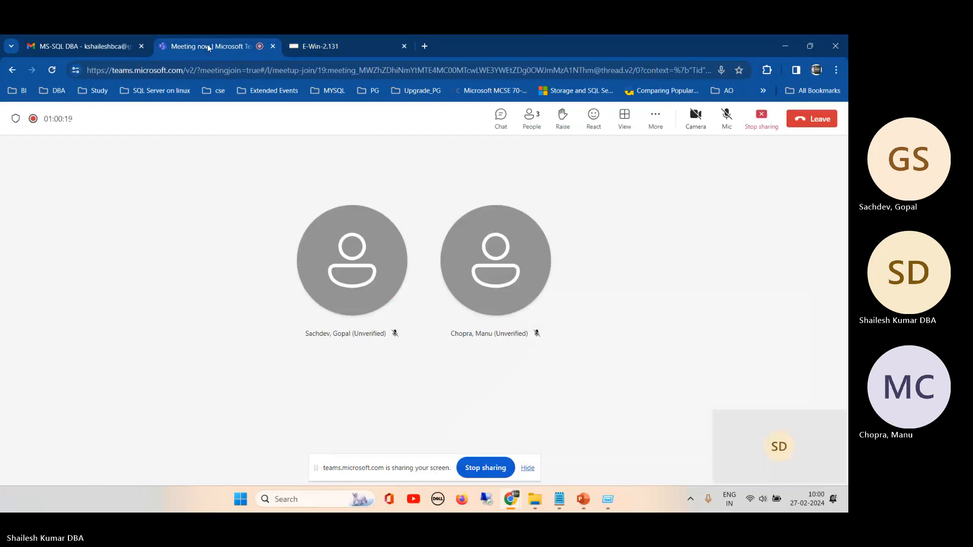
mouse_move(582, 501)
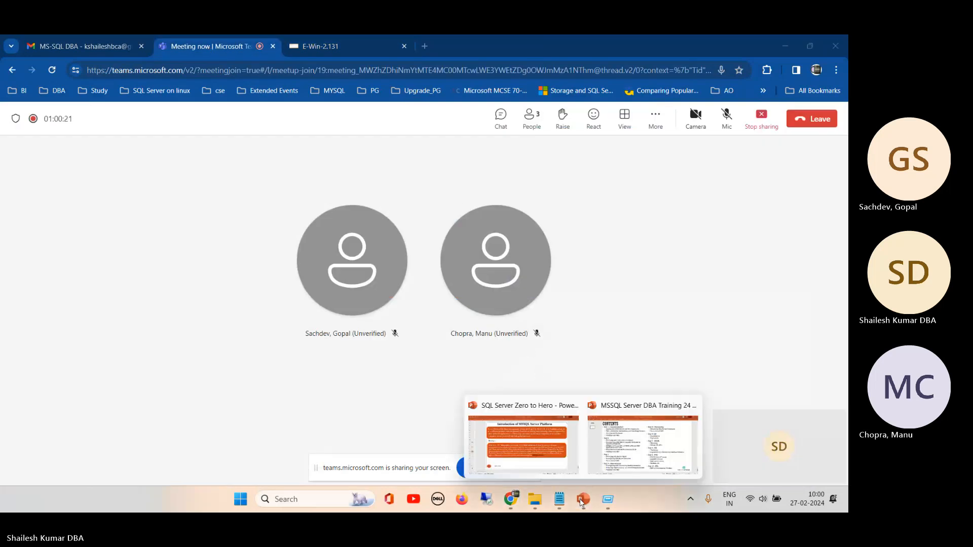
click(629, 445)
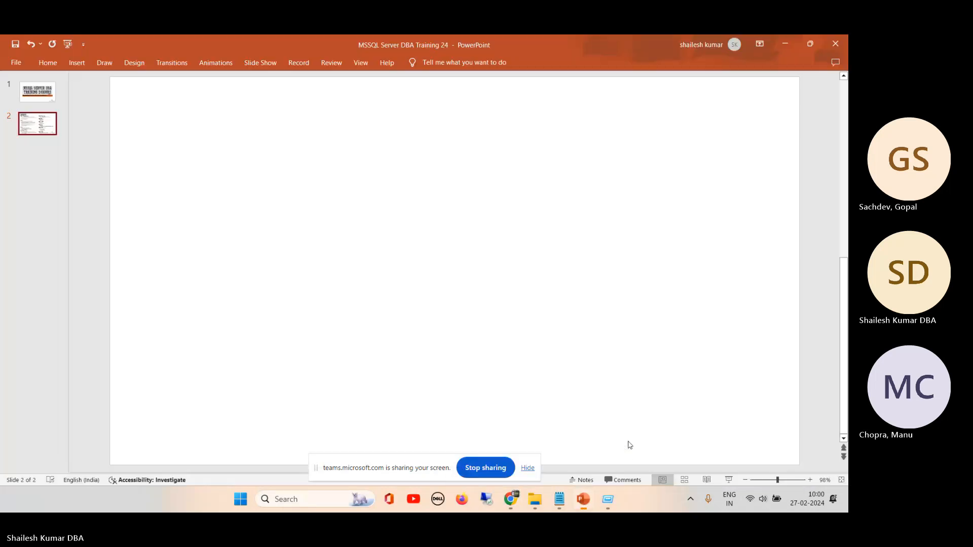
click(835, 44)
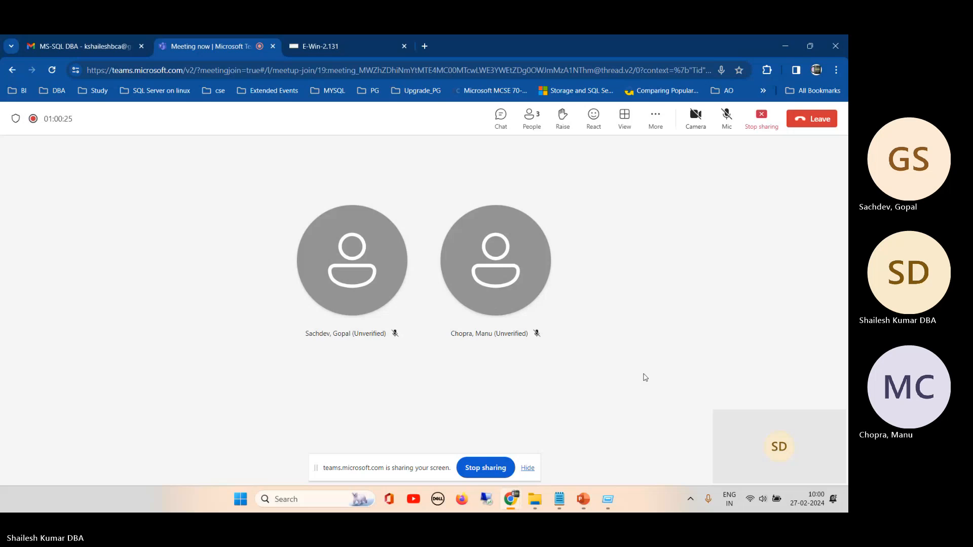
- Look at the introduction and editions slides of the SQL Server Zero to Hero presentation and return to the Teams meeting
click(585, 499)
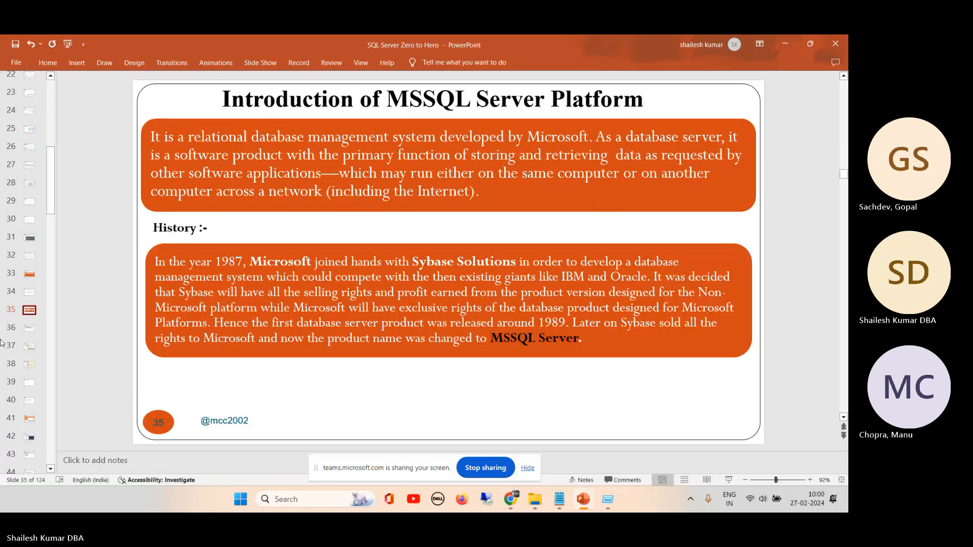
click(30, 328)
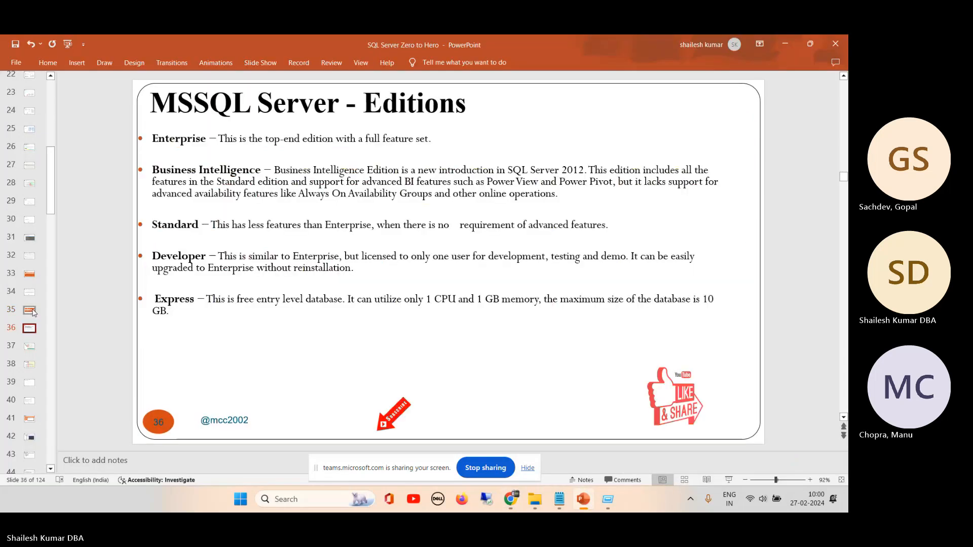
click(30, 311)
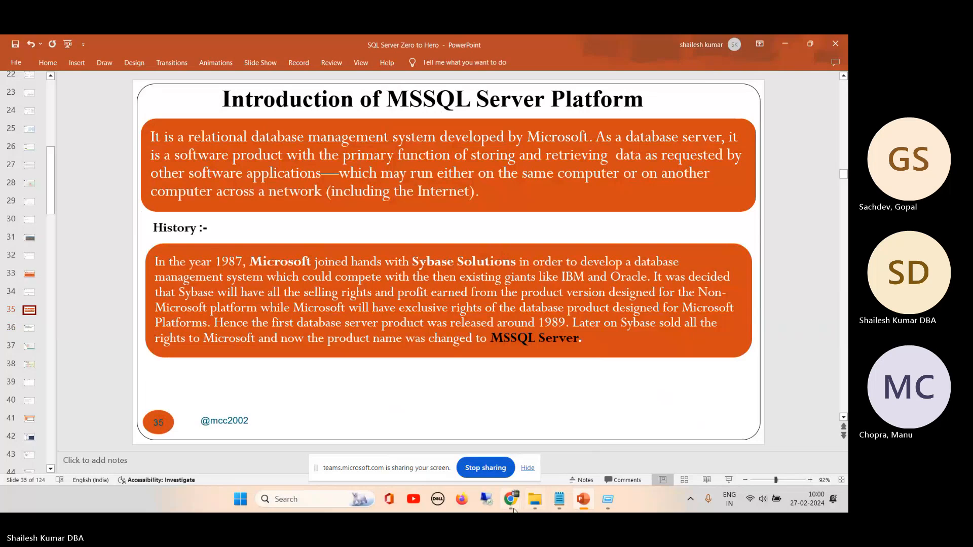
mouse_move(510, 499)
click(454, 446)
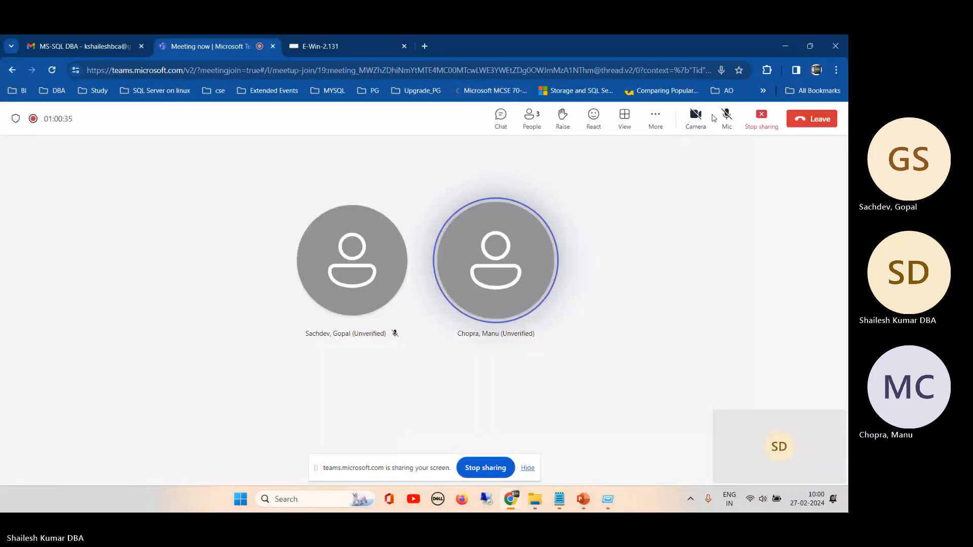
- Briefly unmute the meeting microphone and monitor the SQL Server installation on the remote server through to its Complete page
click(727, 117)
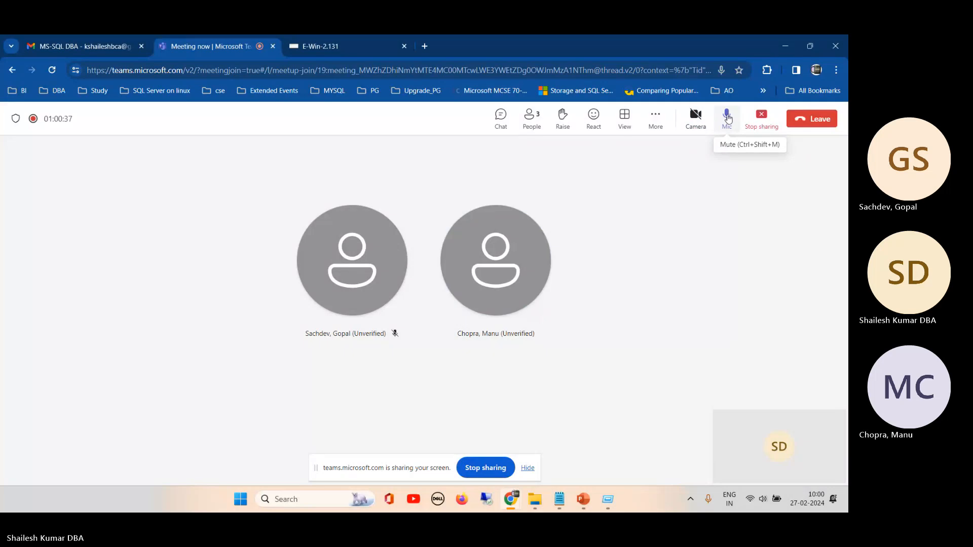
click(727, 116)
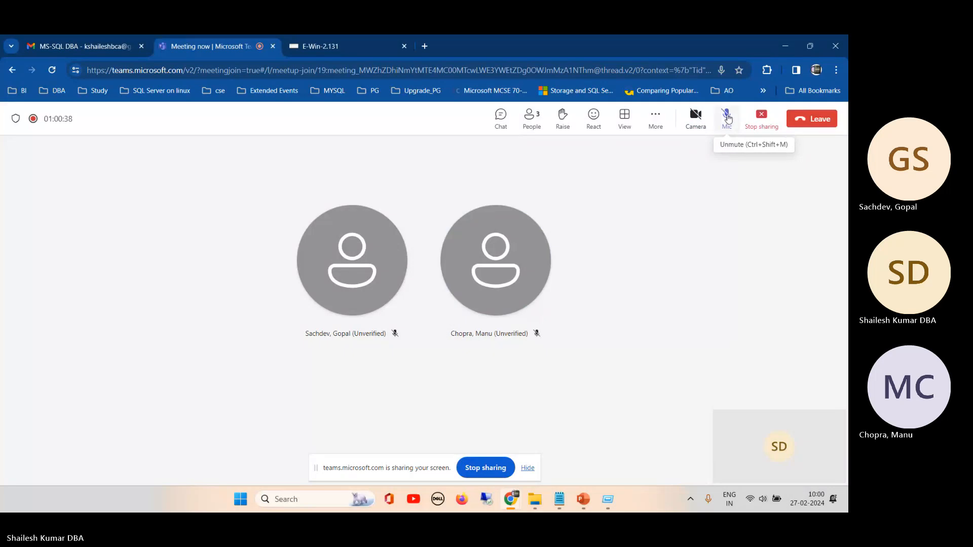
click(324, 45)
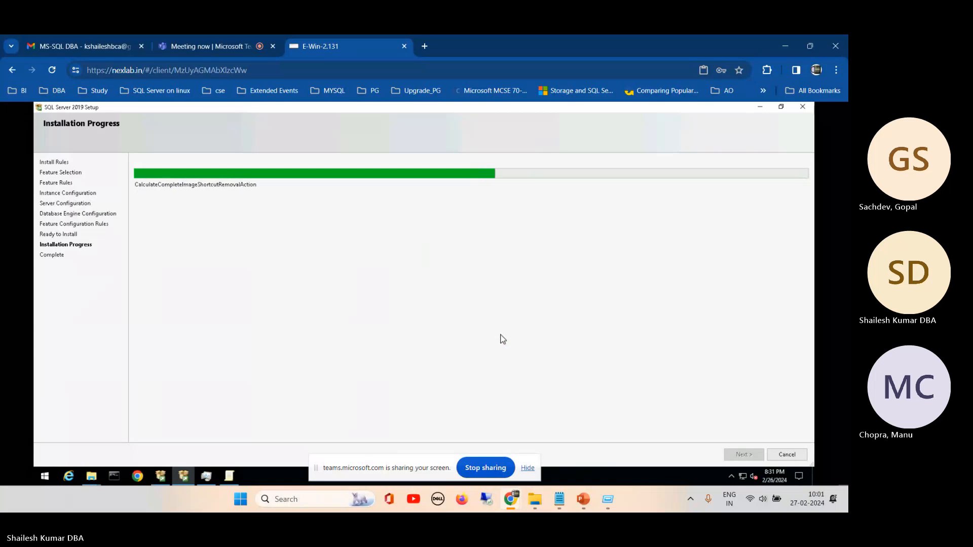
click(207, 44)
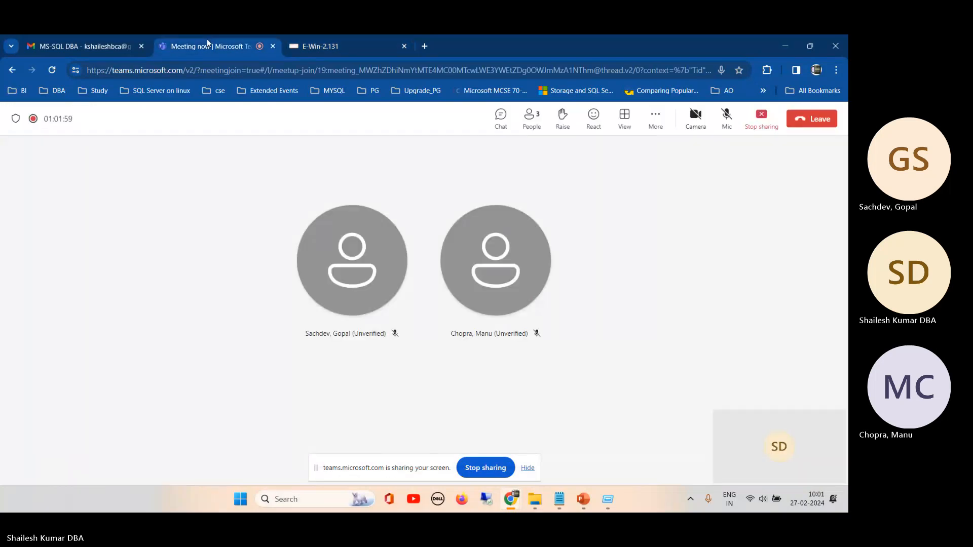
click(312, 47)
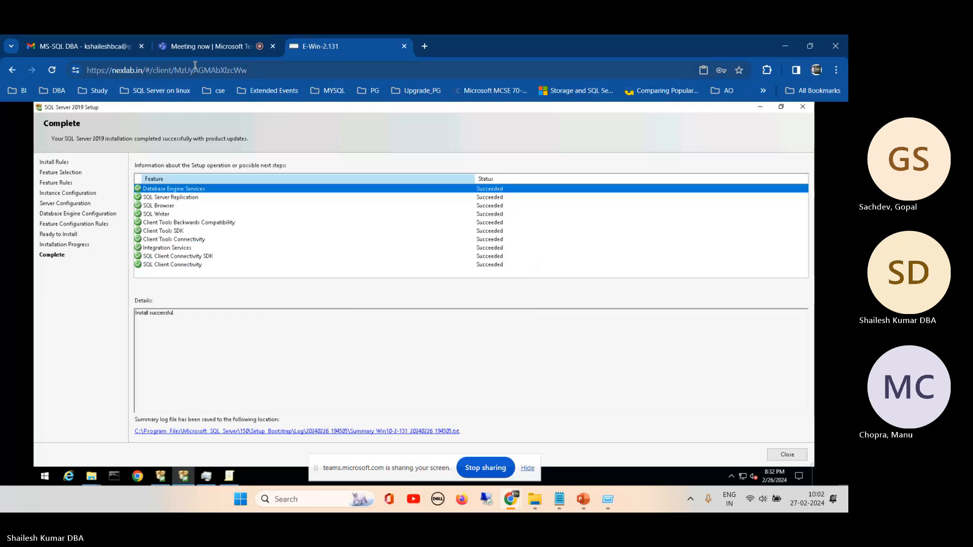
click(191, 46)
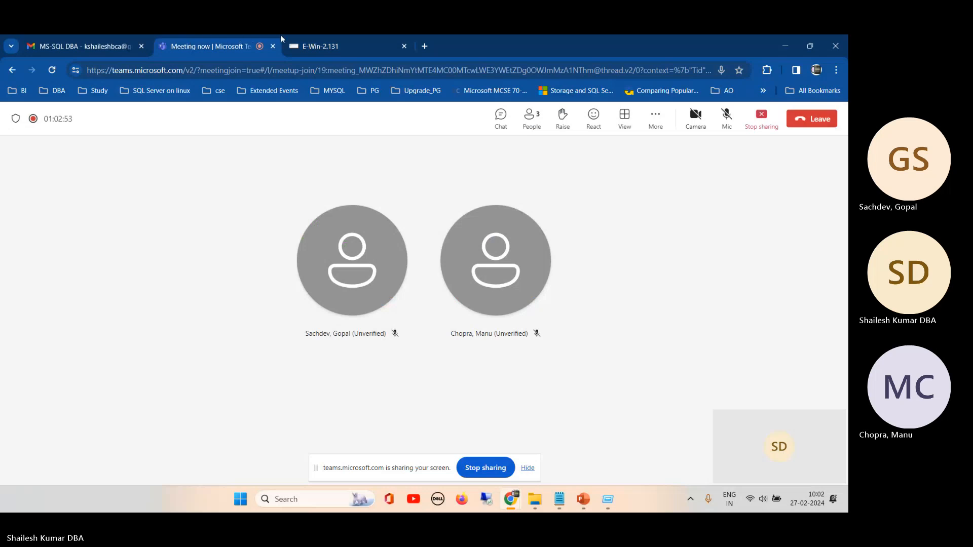
click(323, 44)
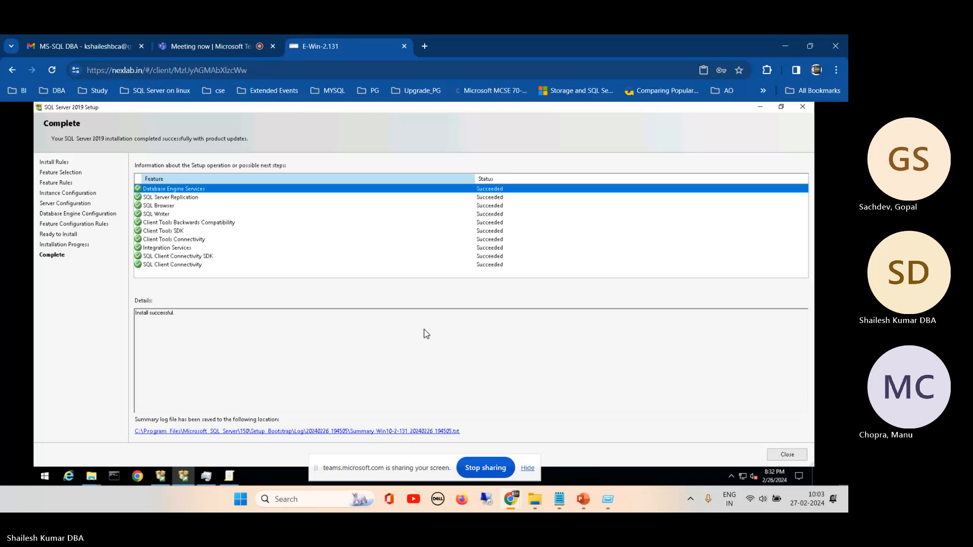
- Hide the screen-sharing notice, then check the Teams meeting chat and close it
click(530, 470)
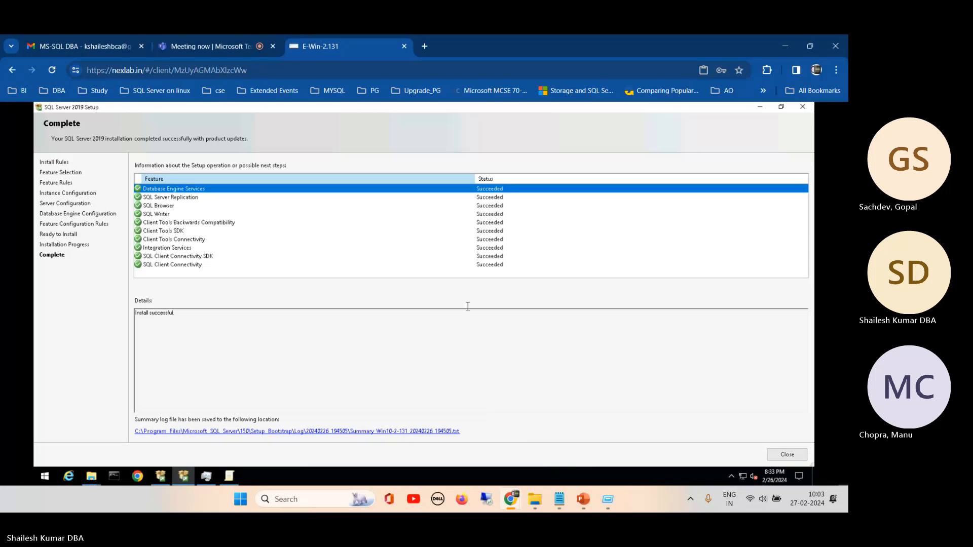
click(219, 47)
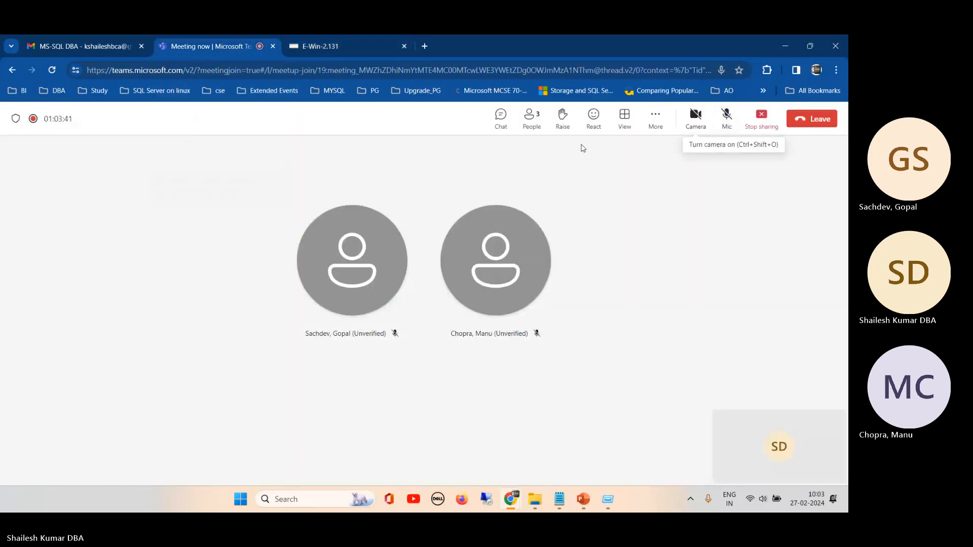
click(501, 118)
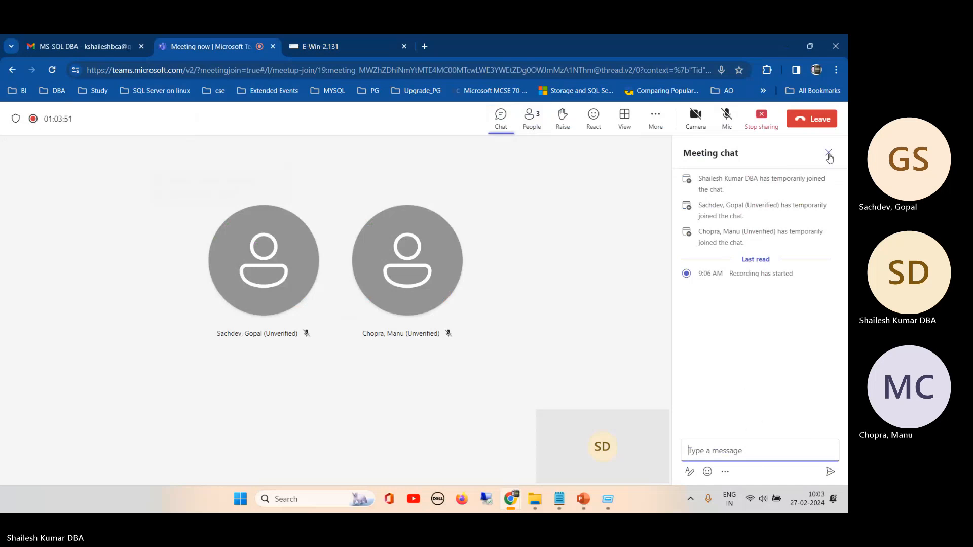
click(828, 154)
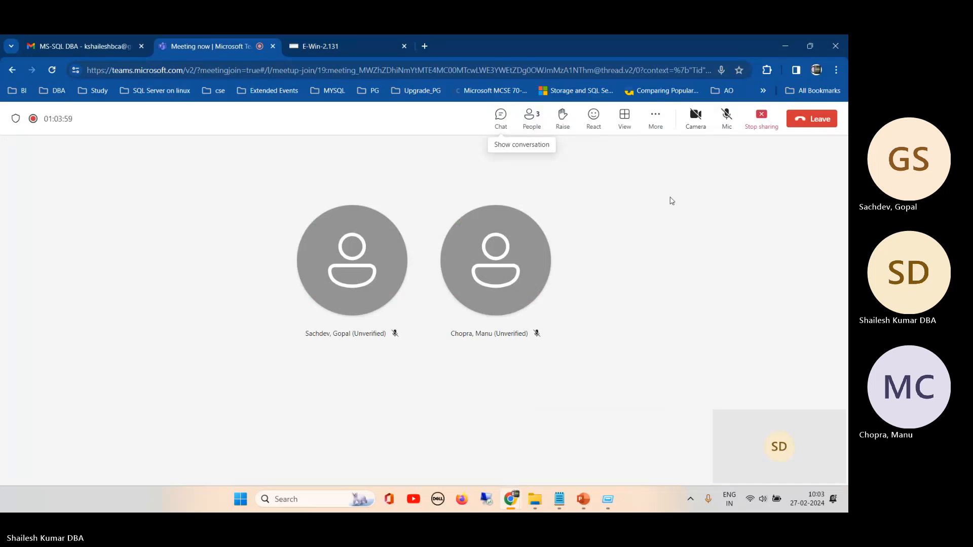
- Unmute the meeting microphone and close the completed SQL Server 2019 setup wizard on the remote server
click(726, 118)
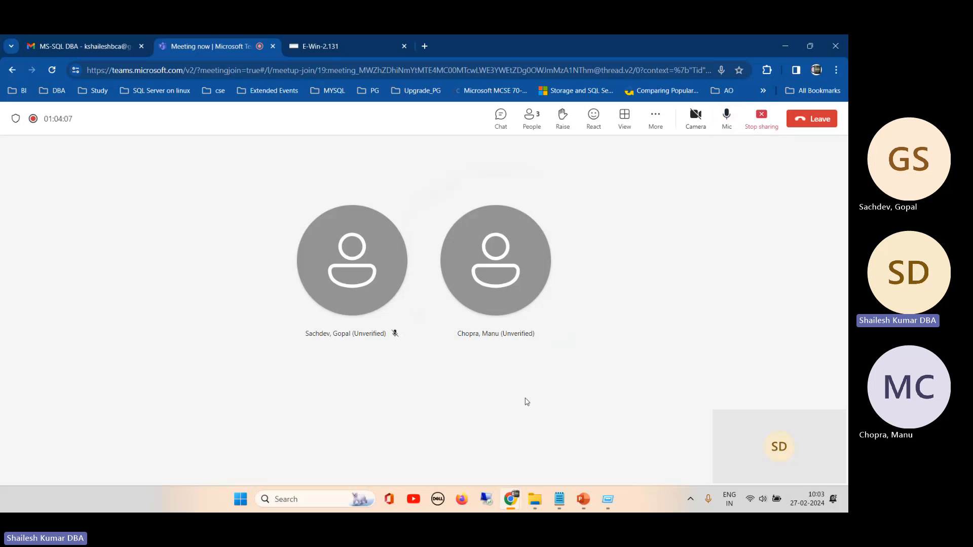
click(318, 41)
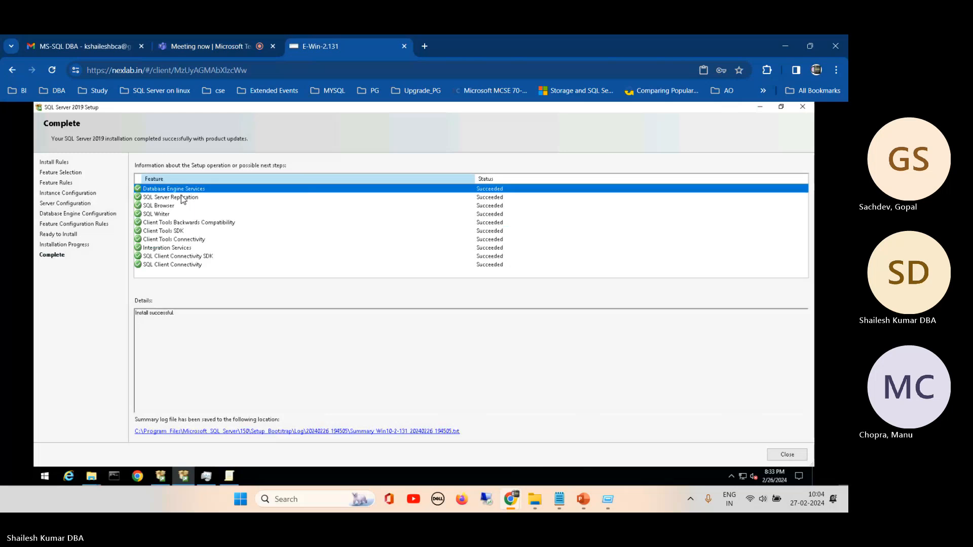
click(217, 46)
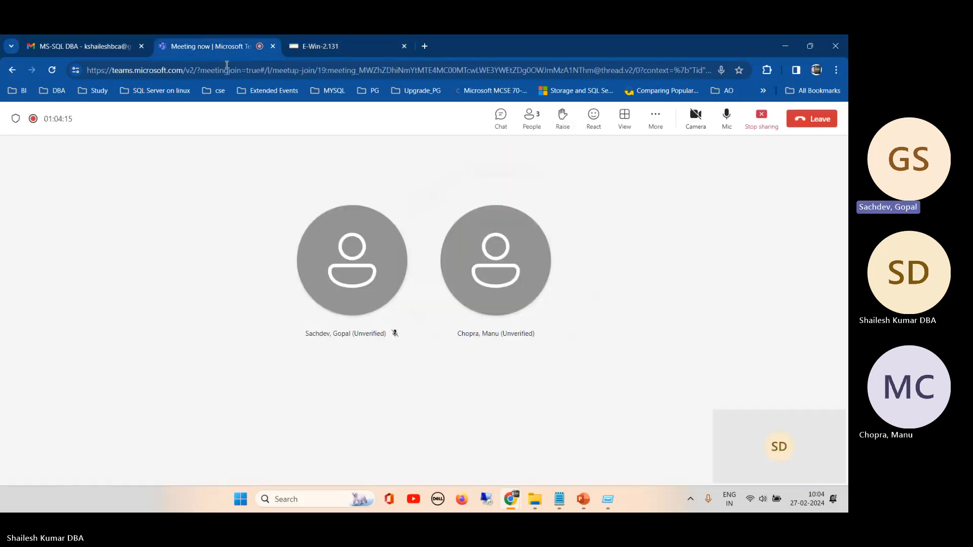
click(330, 46)
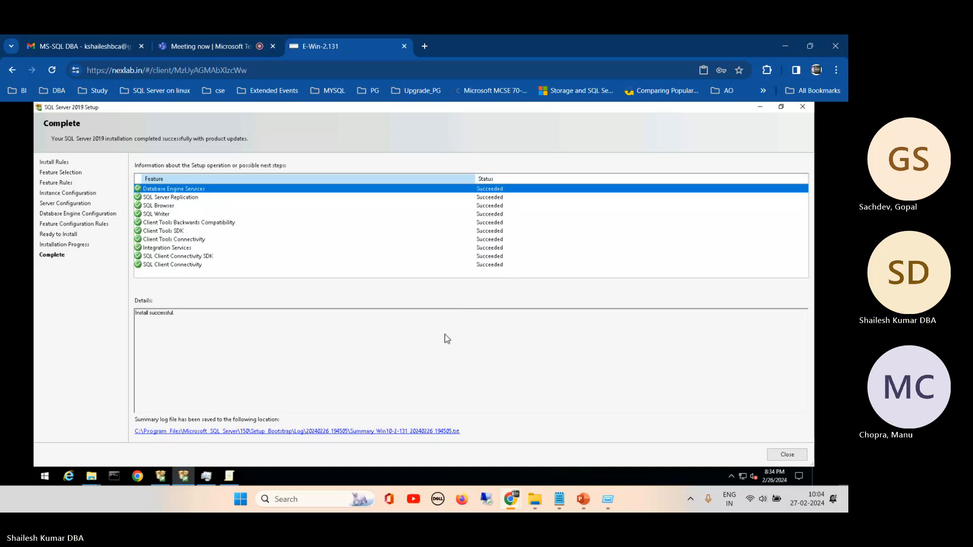
click(798, 459)
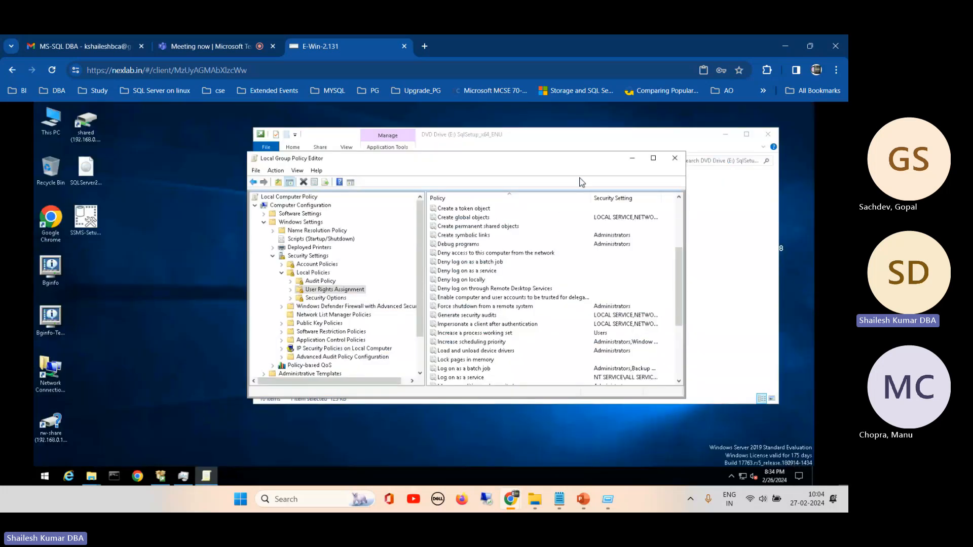
- Minimize the open windows on the remote server and start installing SQL Server Management Studio 18.9.2 from the desktop setup file with the default location
click(631, 159)
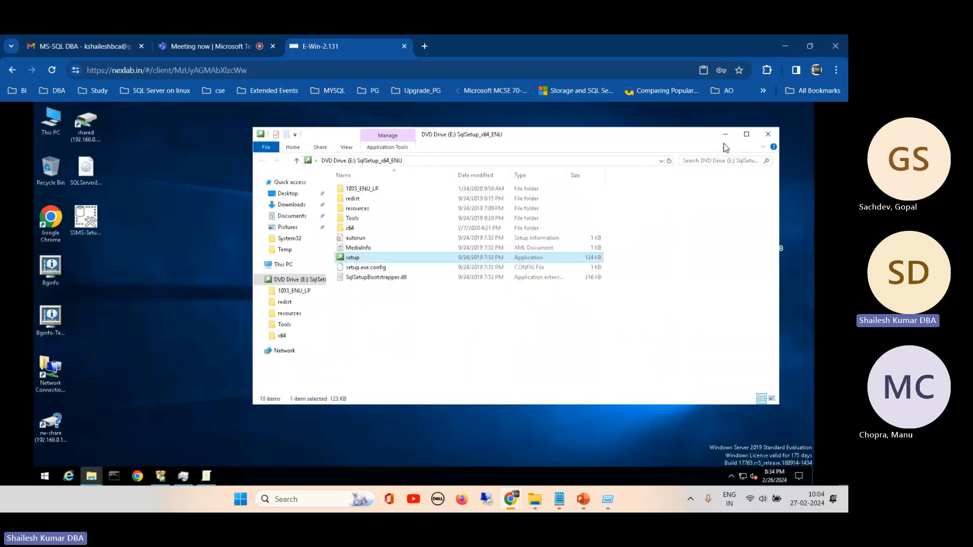
click(725, 135)
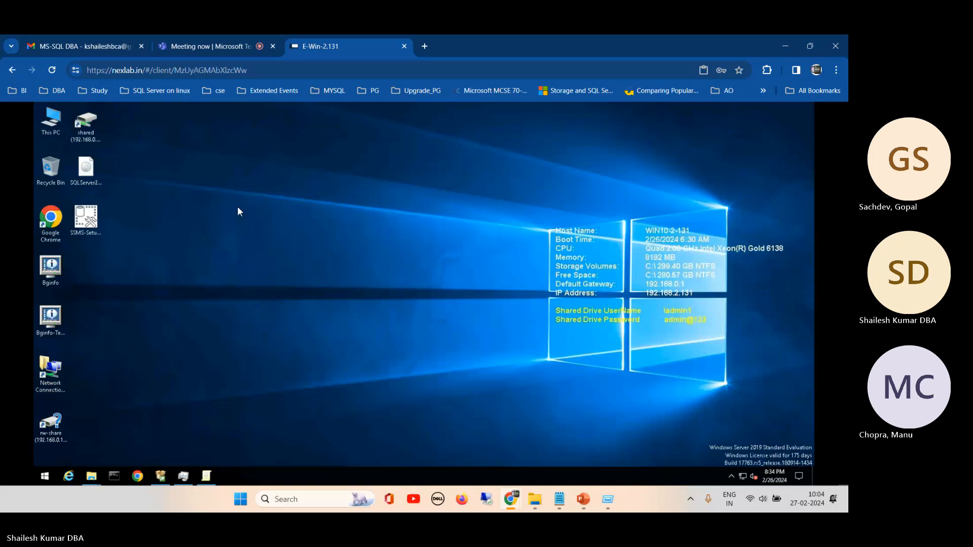
click(90, 219)
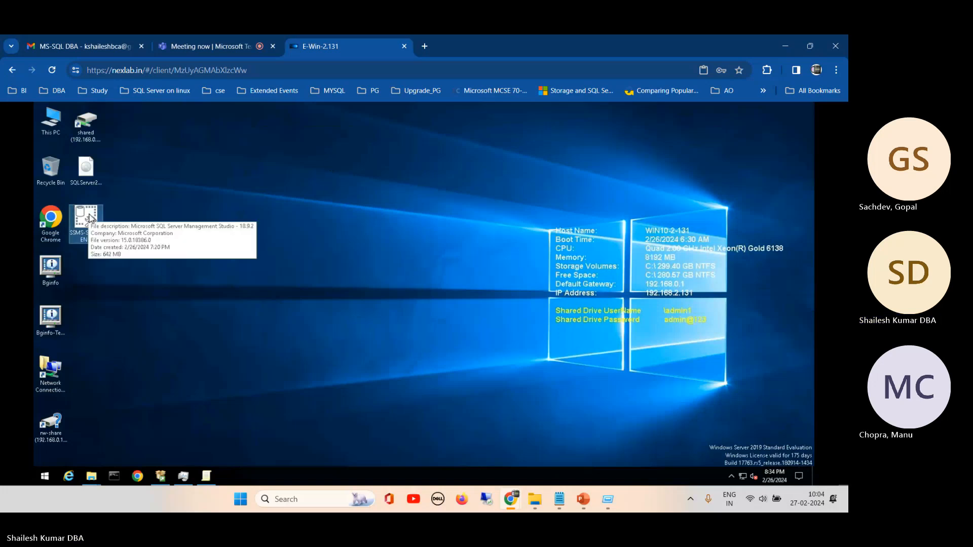
double_click(90, 222)
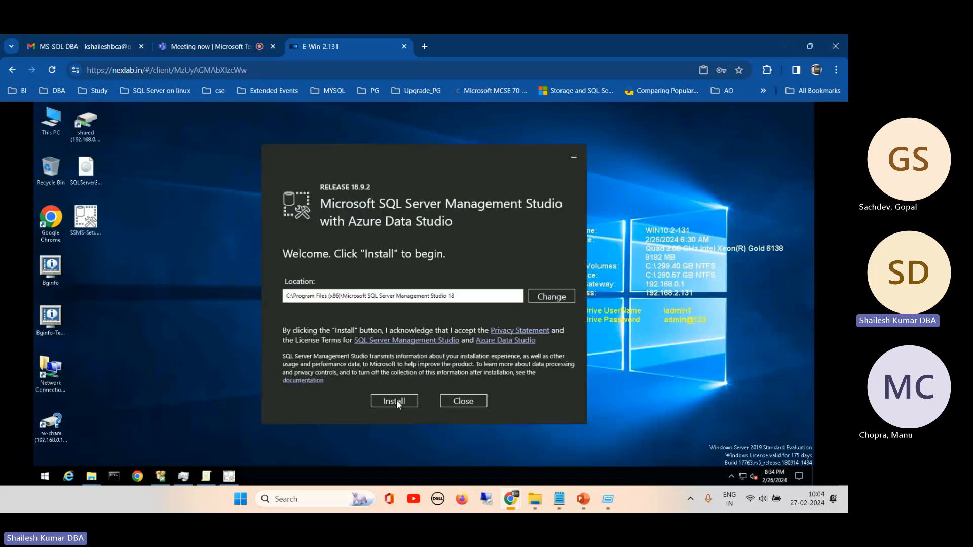
click(394, 401)
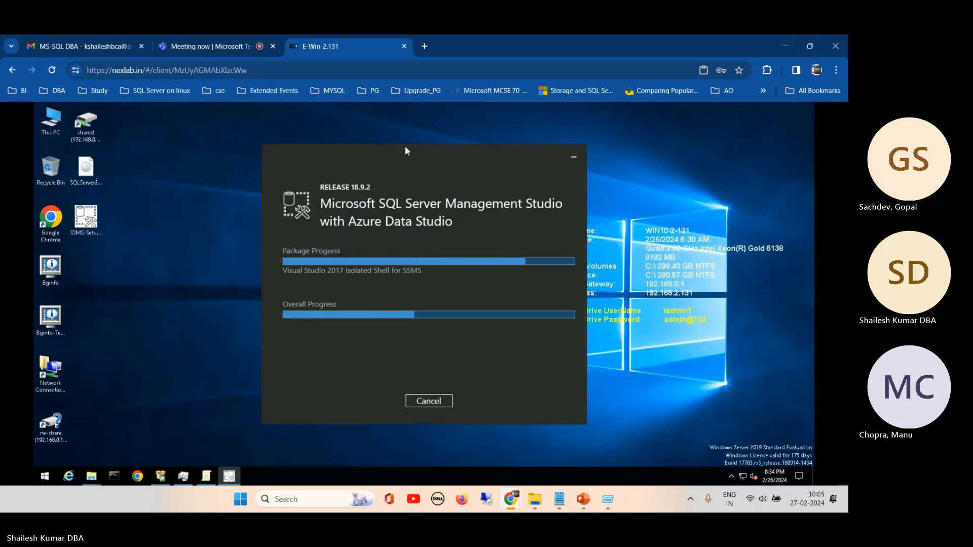
drag(398, 150, 349, 142)
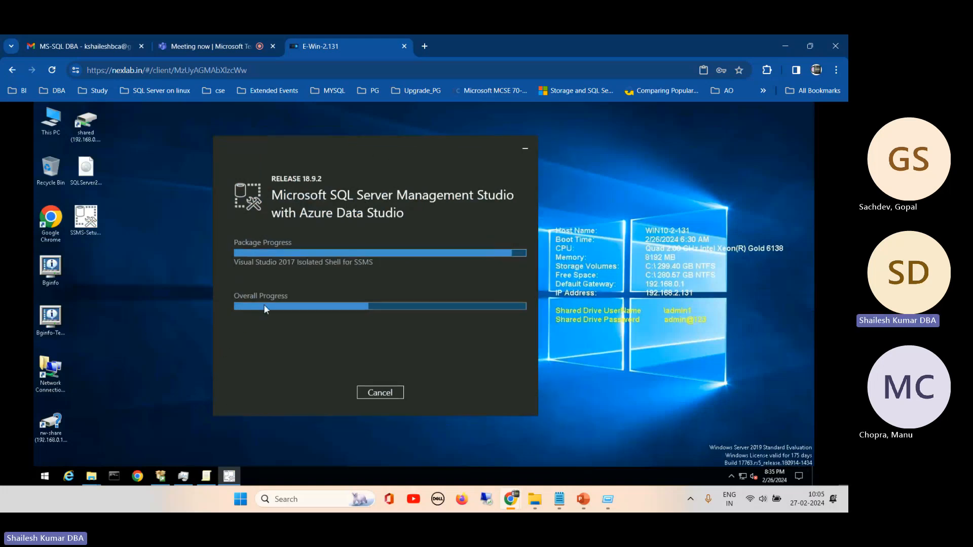
- Look at the MSSQL Server Services slide, number 41, in the PowerPoint presentation and return to the remote server session in Chrome
click(581, 497)
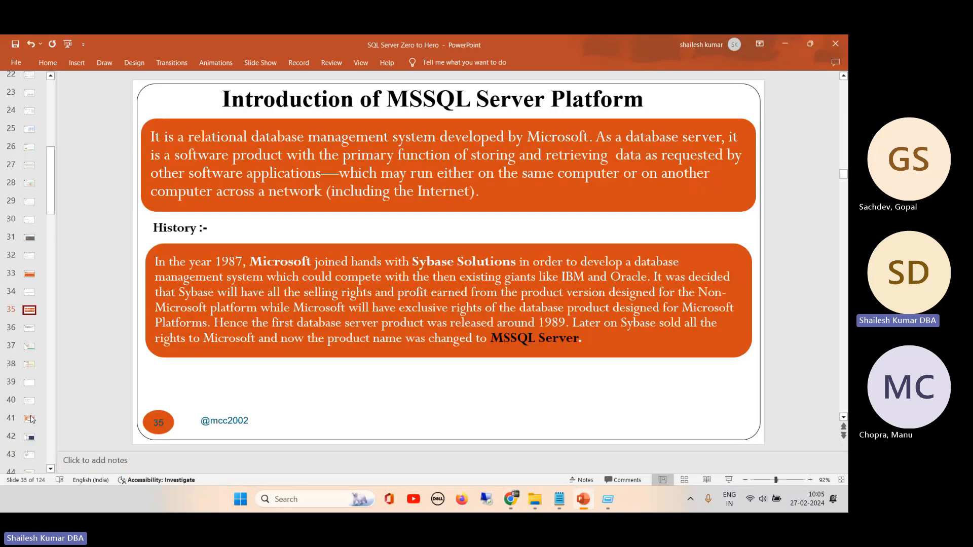
click(30, 419)
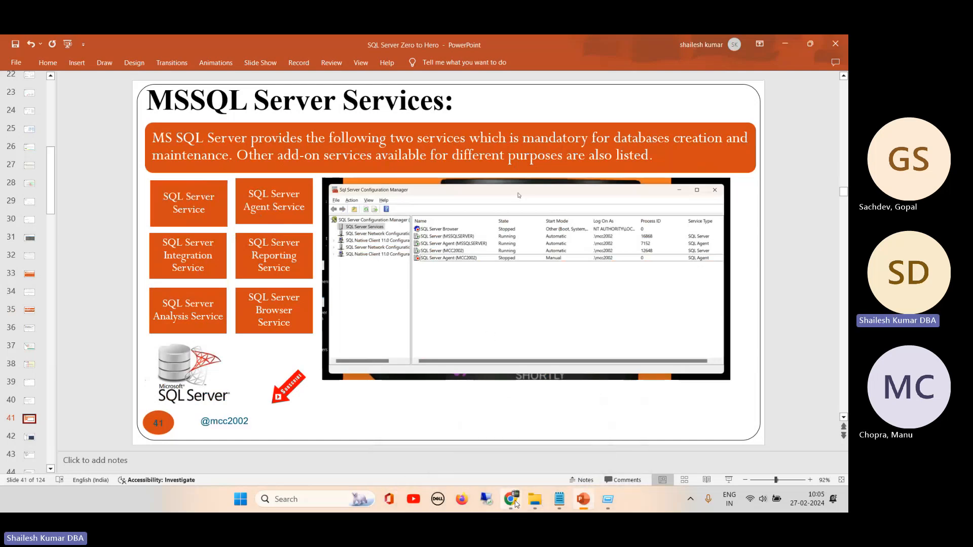
mouse_move(511, 499)
click(465, 446)
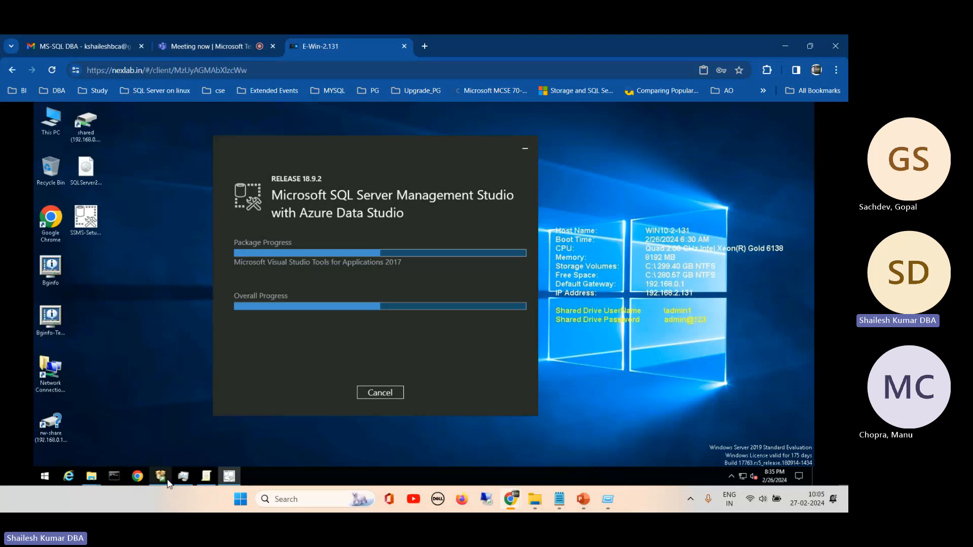
- Run services.msc as a new task from Task Manager and arrange the Services console beside Task Manager's own services list
click(184, 480)
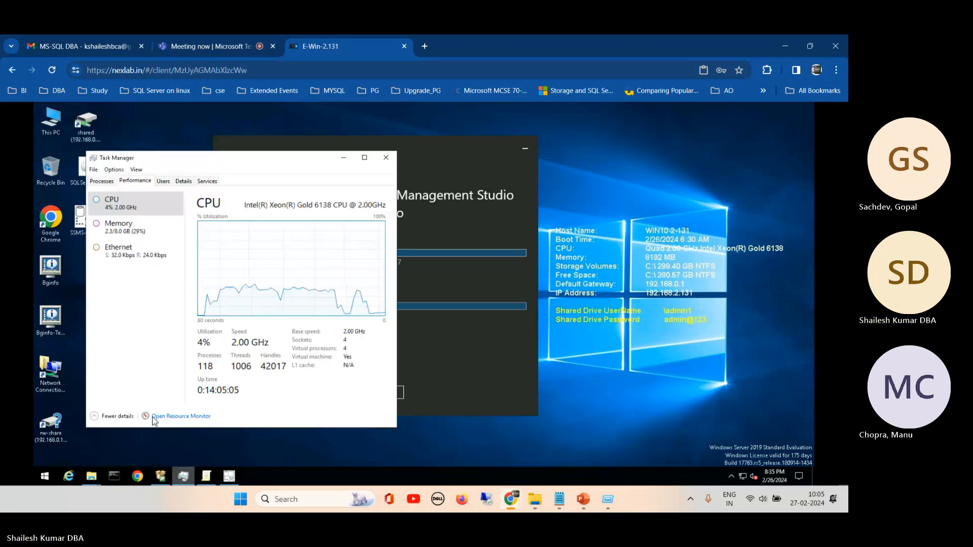
click(94, 170)
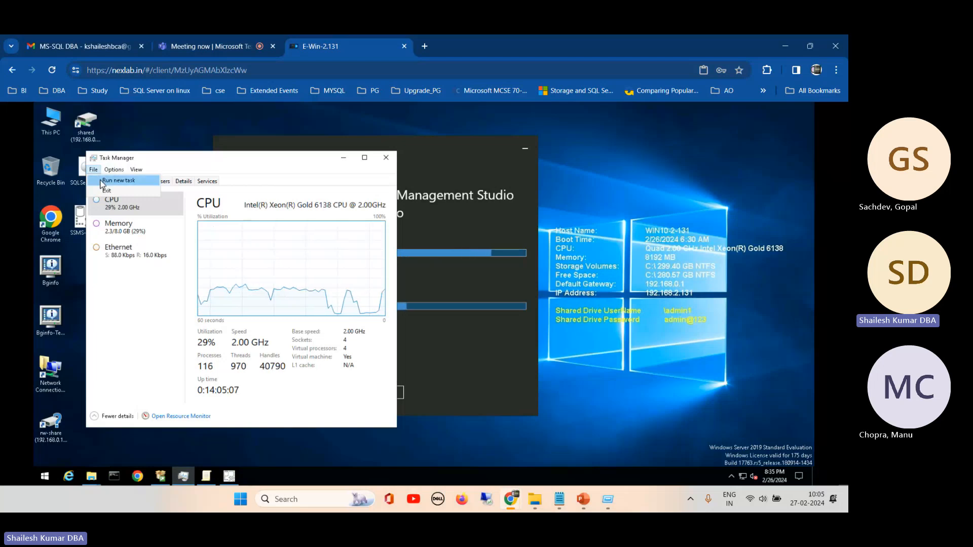
click(101, 180)
text(services)
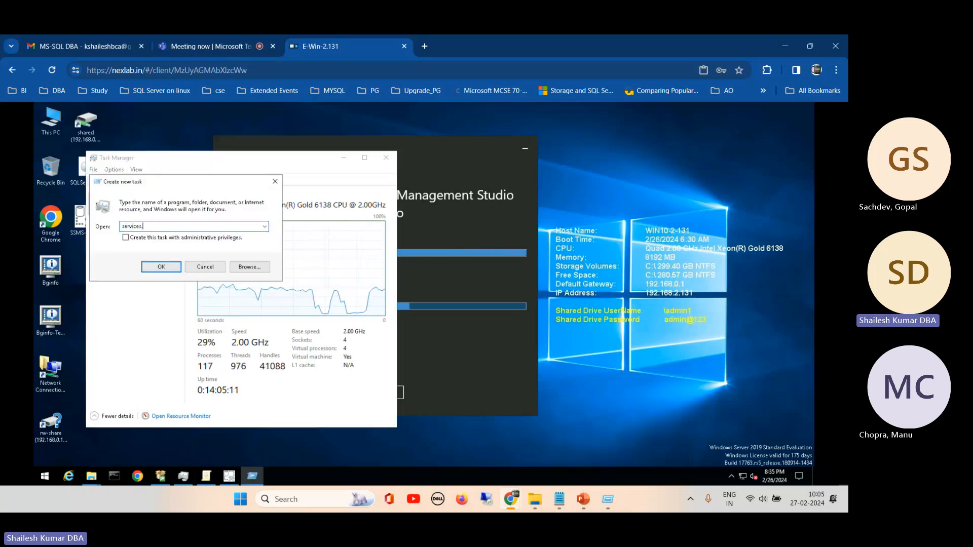
text(.mc)
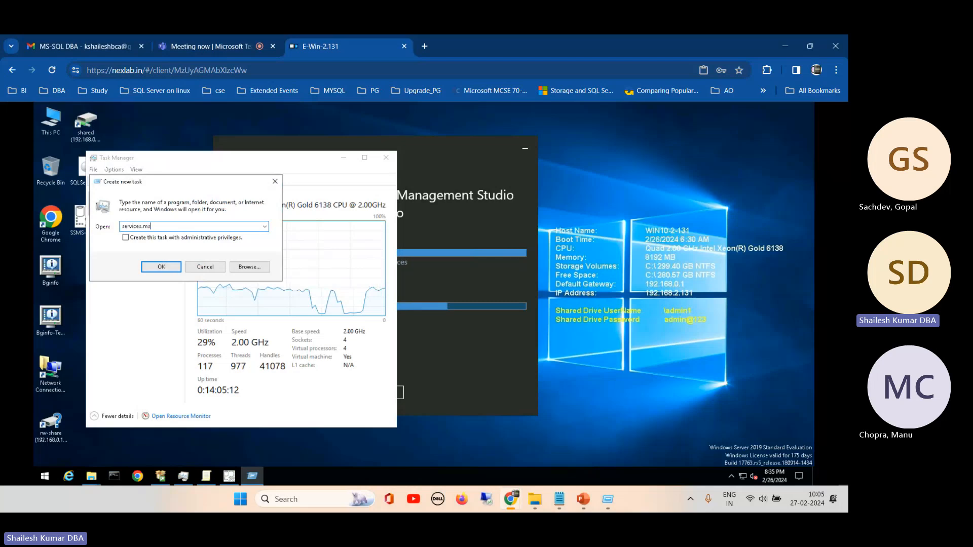
key(Return)
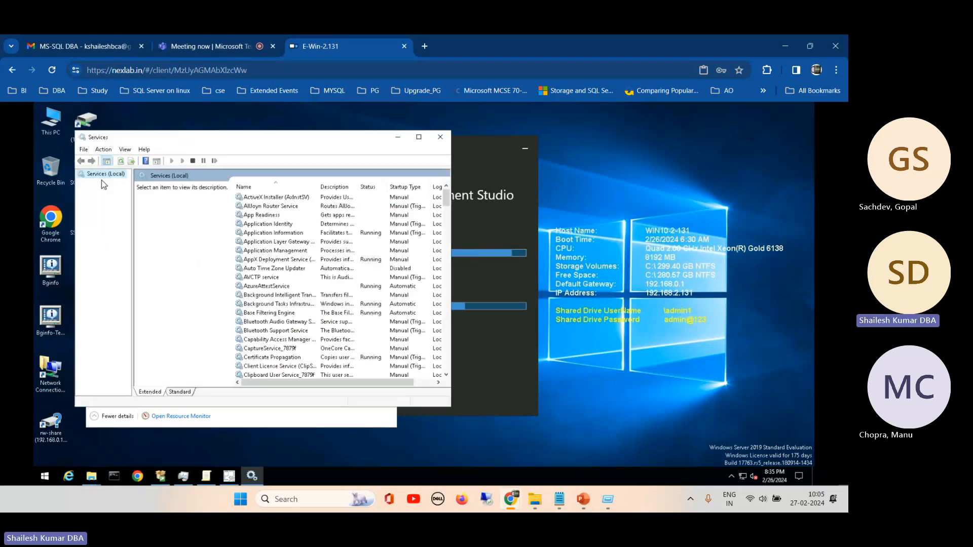
drag(229, 144, 608, 161)
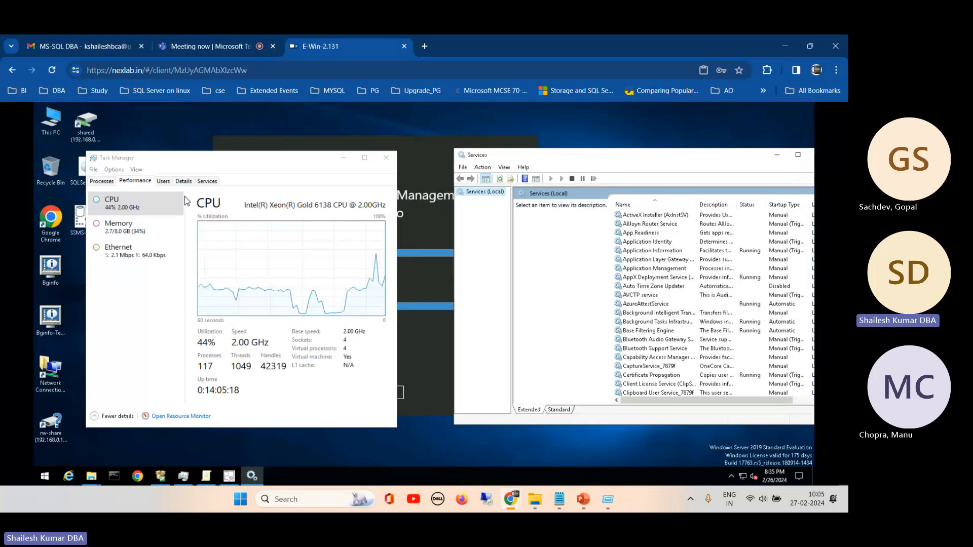
click(207, 181)
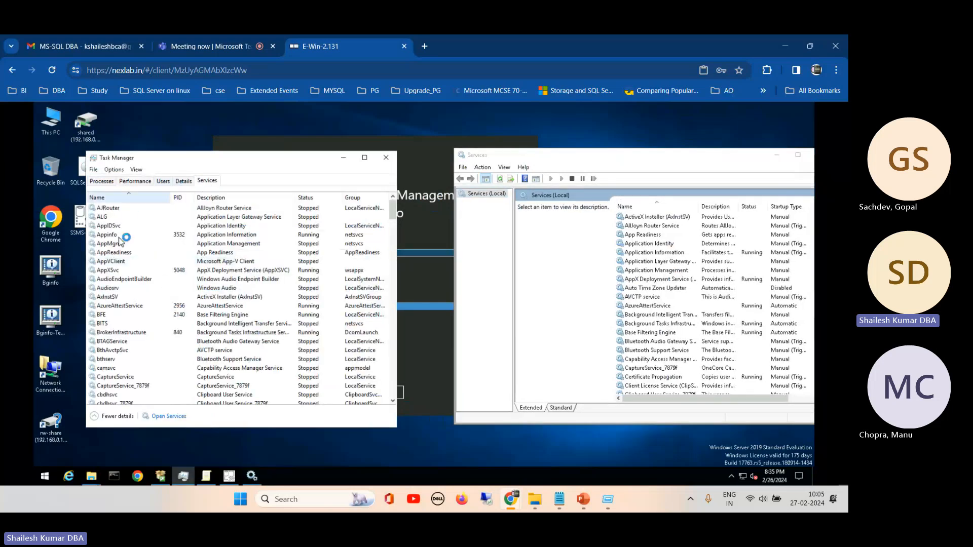
drag(265, 158, 288, 136)
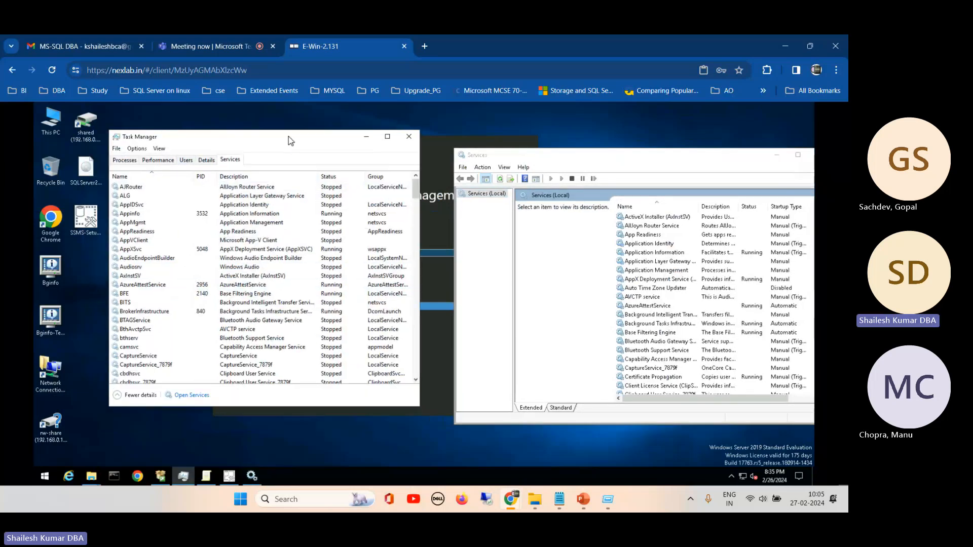
- Open SQL Server 2019 Configuration Manager and view its SQL Server Services with wider name and start mode columns, also checking the 32-bit network configuration
click(45, 478)
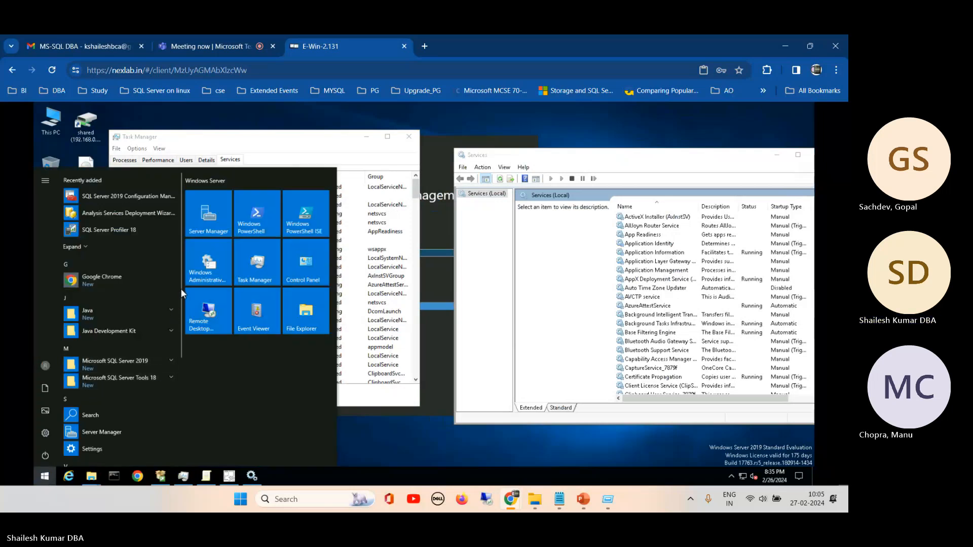
scroll(181, 294, down, 1)
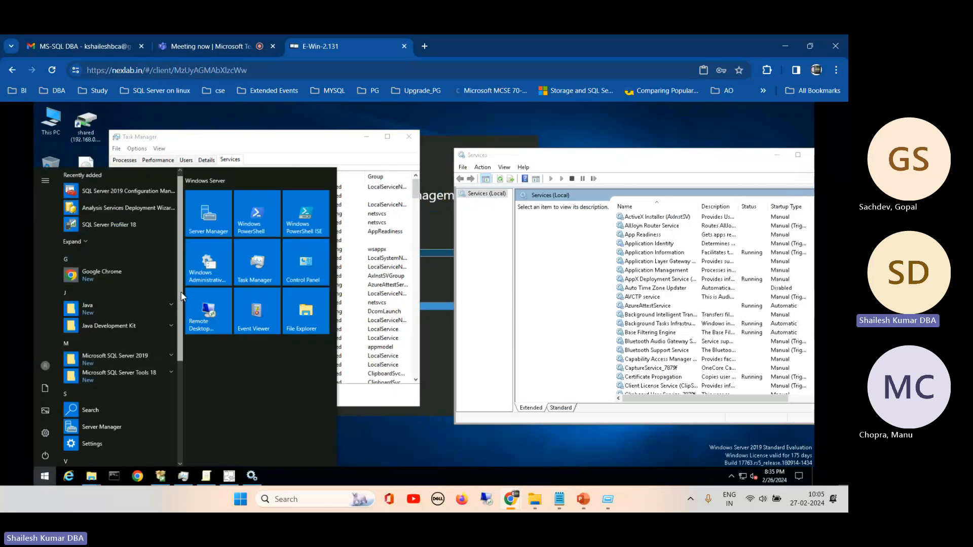
click(142, 191)
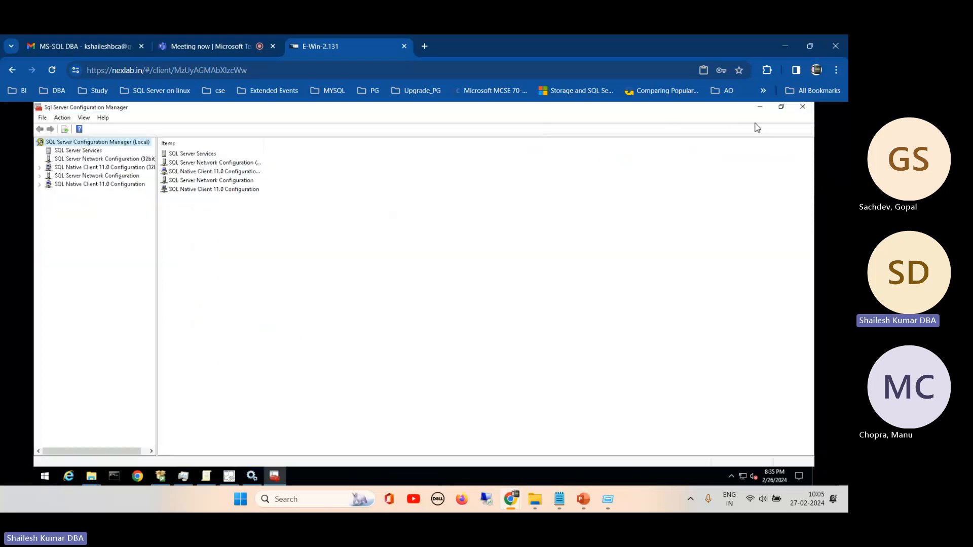
click(87, 152)
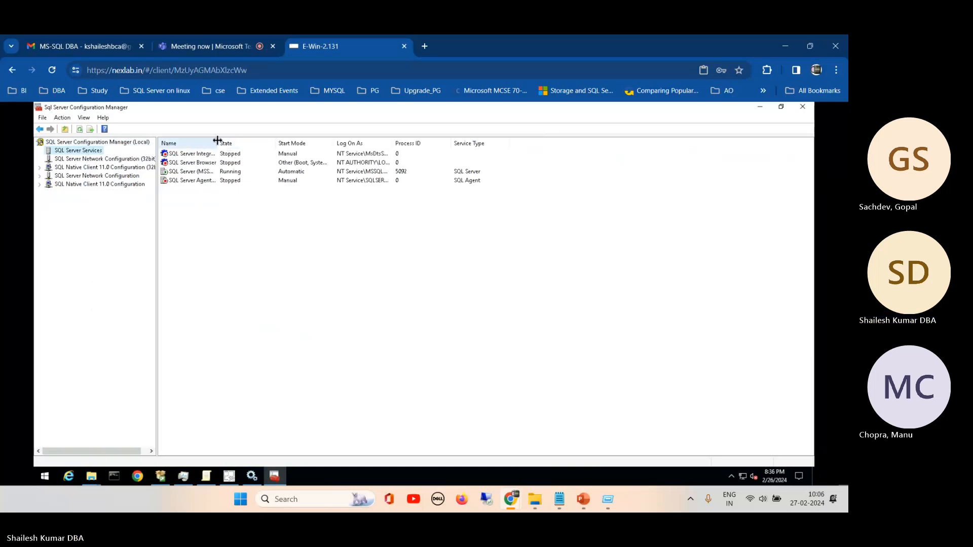
drag(217, 141, 272, 143)
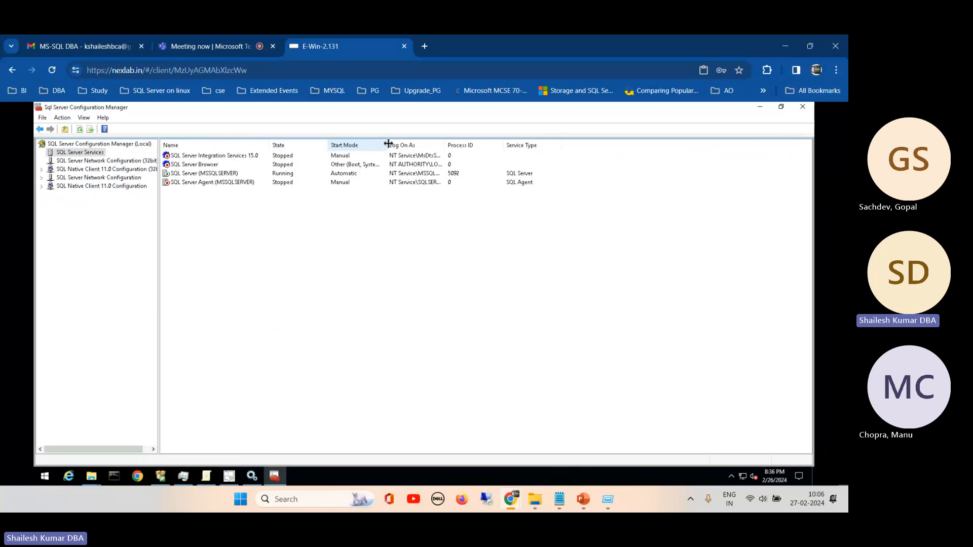
drag(388, 144, 420, 143)
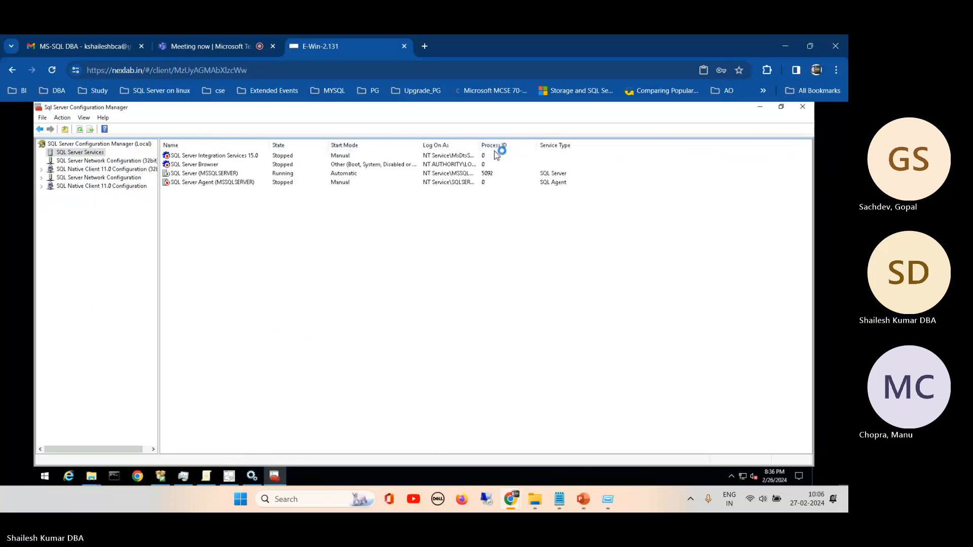
click(66, 160)
click(66, 154)
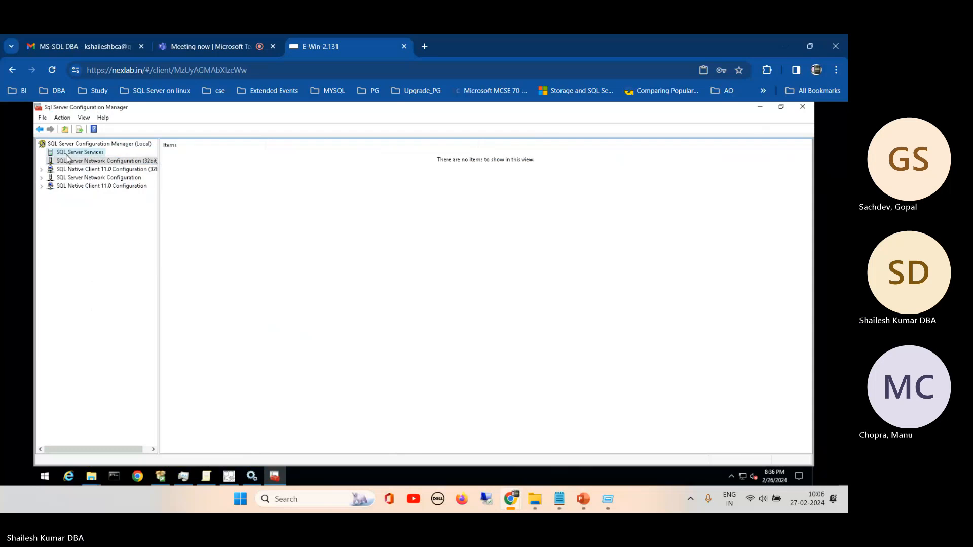
- Bring the Services console forward in standard view, find the SQL Server services in the list and widen the name column
mouse_move(582, 499)
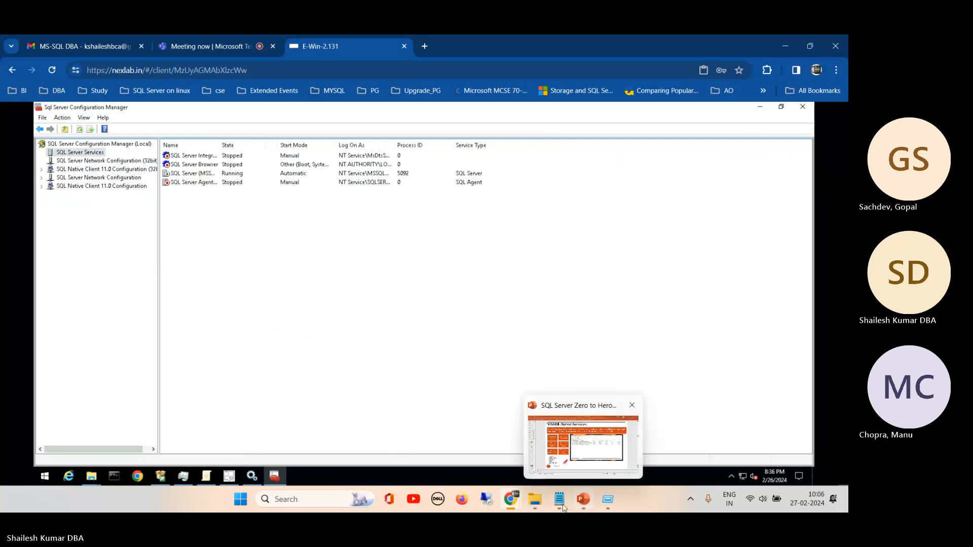
click(253, 476)
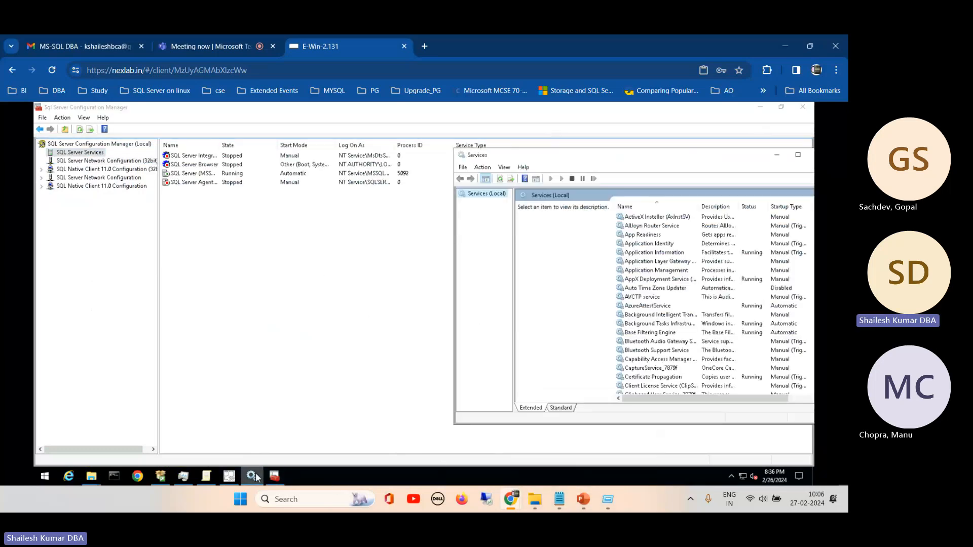
click(563, 408)
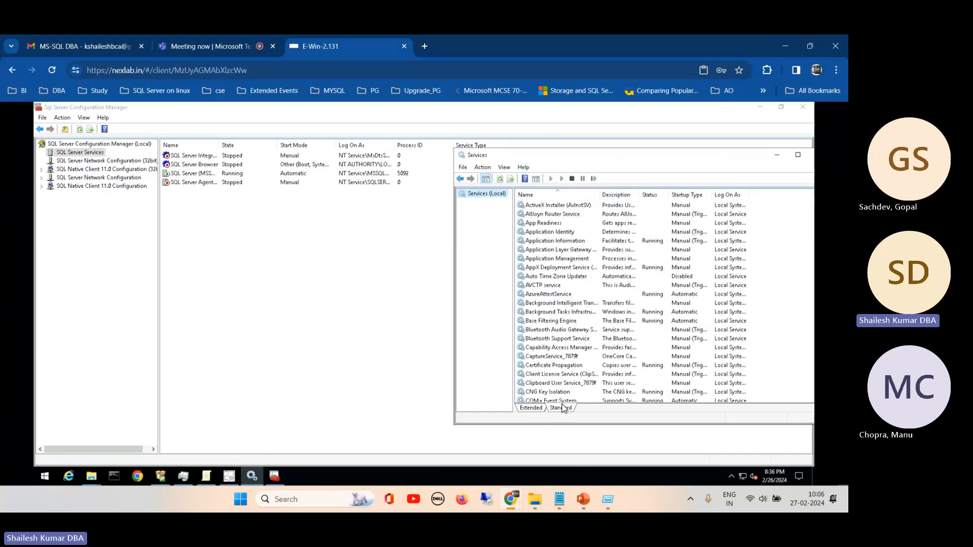
drag(585, 158, 382, 185)
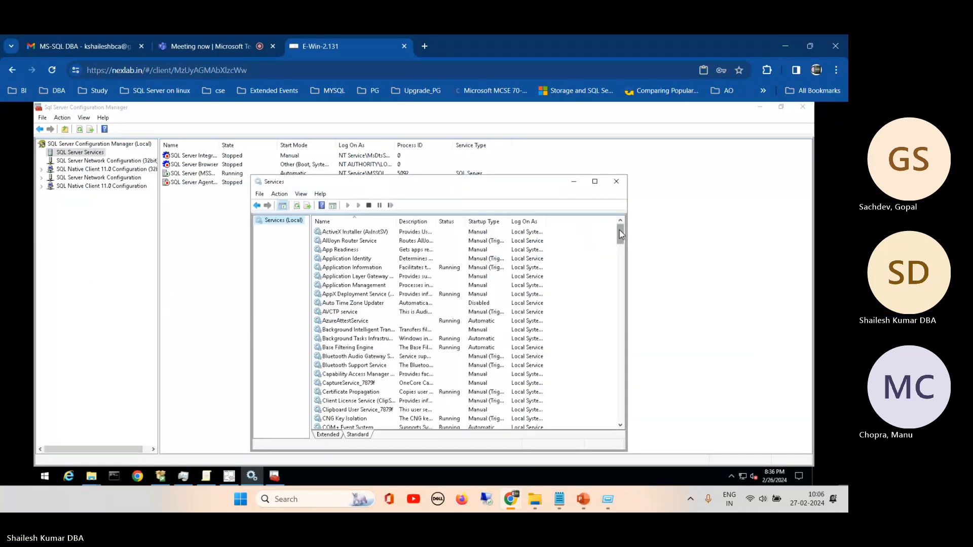
drag(621, 234, 623, 338)
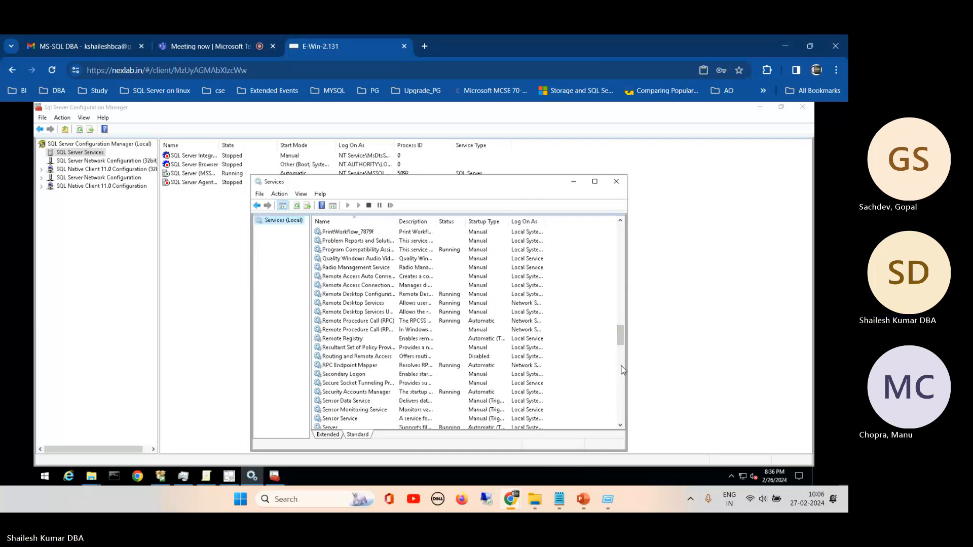
drag(623, 351, 622, 368)
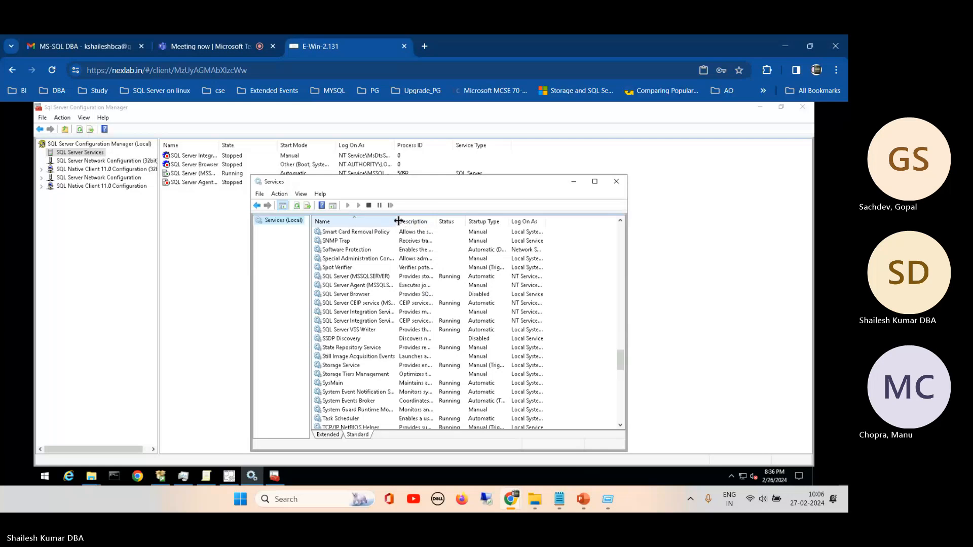
drag(417, 224, 471, 223)
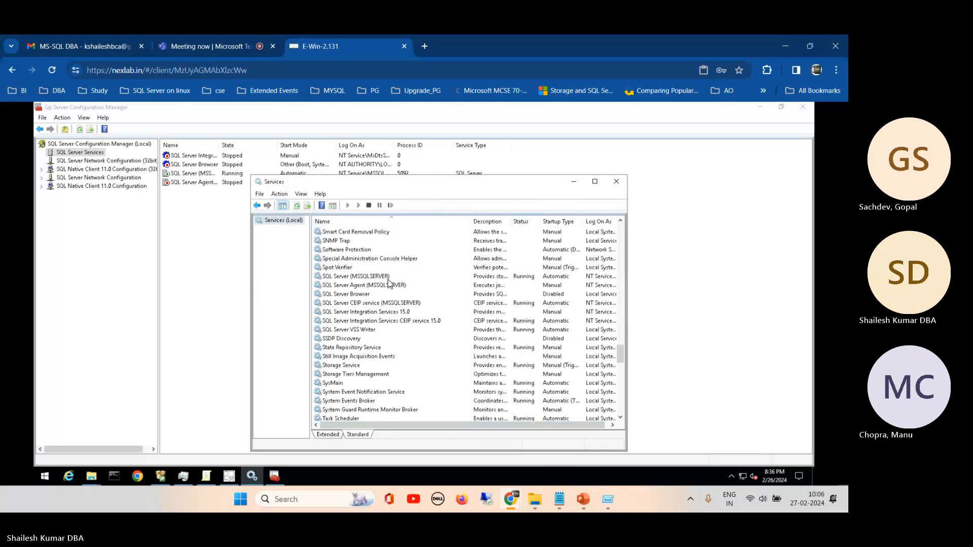
- Examine the SQL Server and SQL Server Agent (MSSQLSERVER) entries and move the Services console clear of the Configuration Manager list for comparison
click(341, 278)
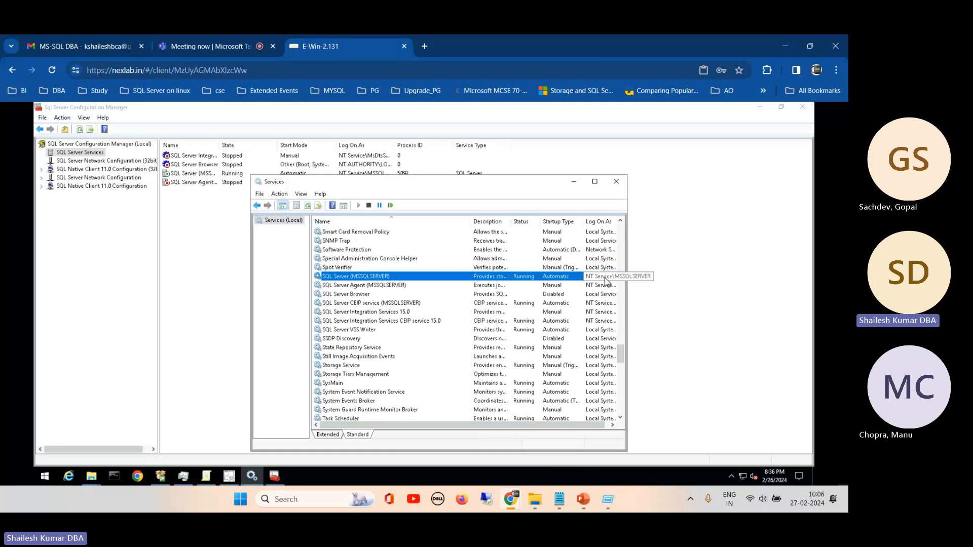
click(357, 295)
click(354, 286)
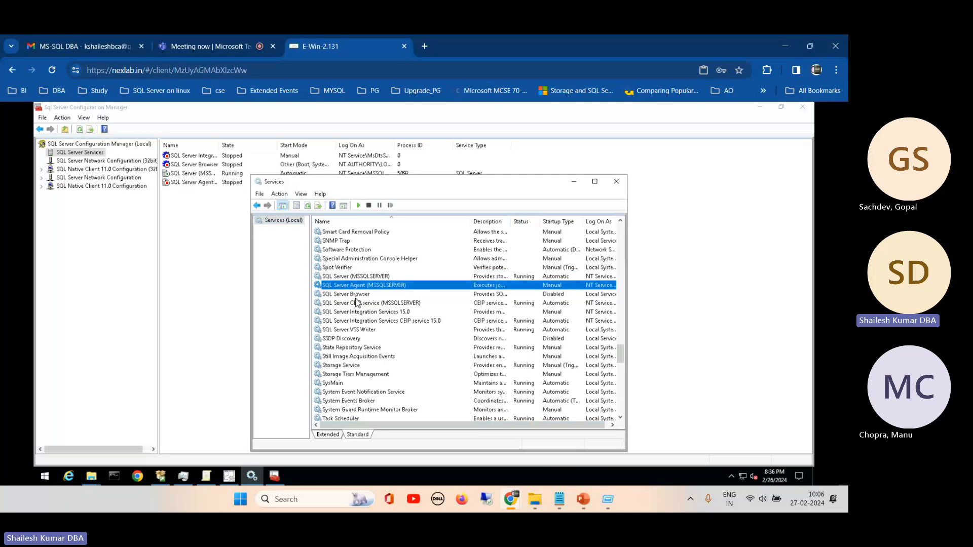
click(339, 277)
click(338, 284)
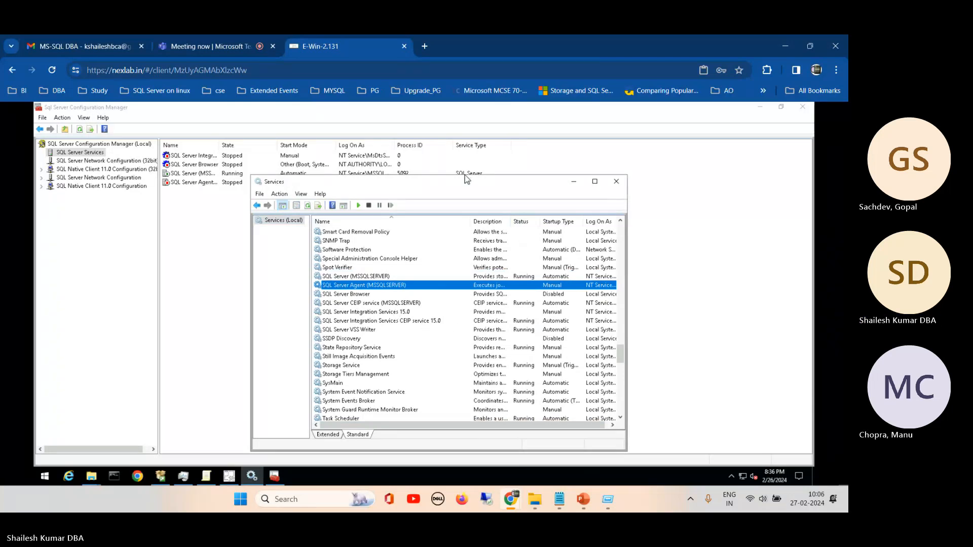
drag(504, 189, 584, 195)
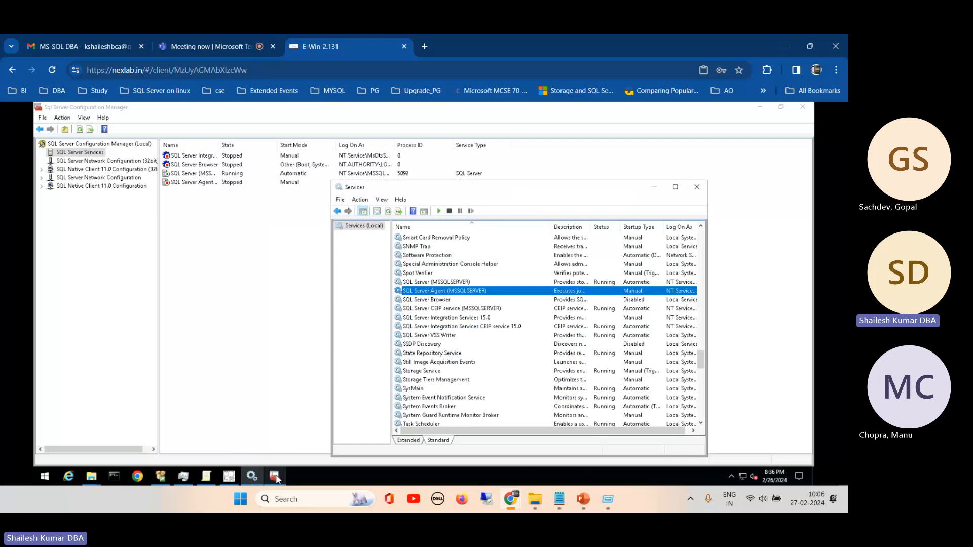
- Bring Task Manager's services list forward and examine the SQLSERVERAGENT and SQLBrowser entries, checking the name sort order
click(184, 476)
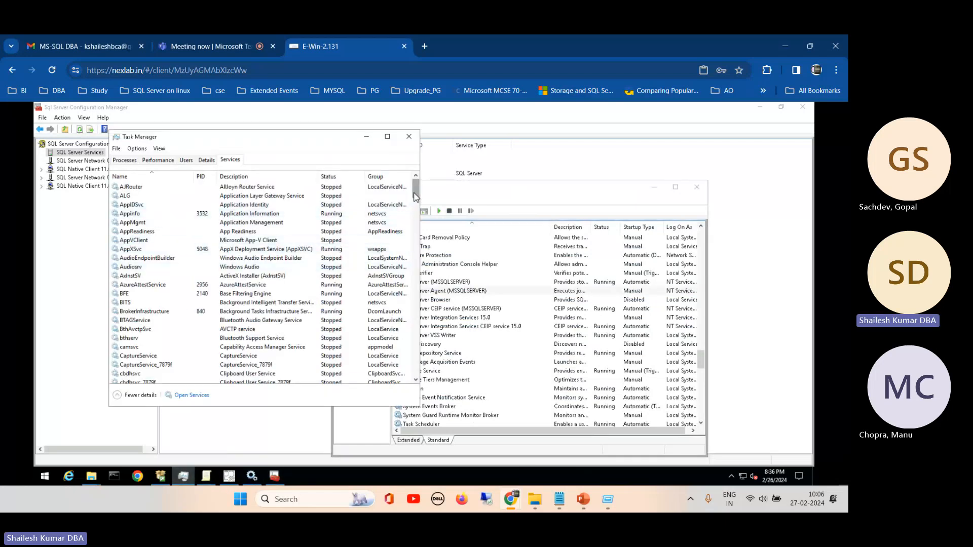
drag(415, 198, 409, 290)
scroll(408, 294, down, 15)
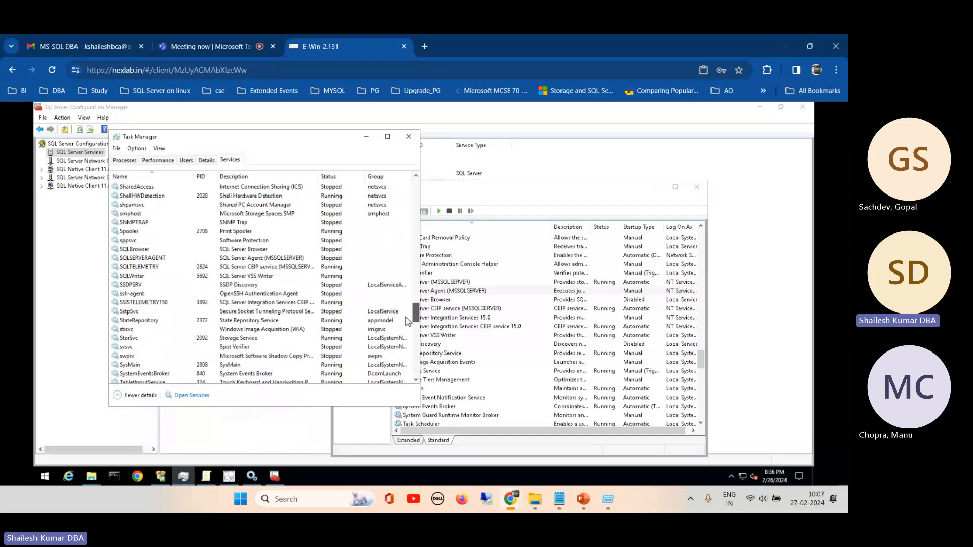
click(142, 258)
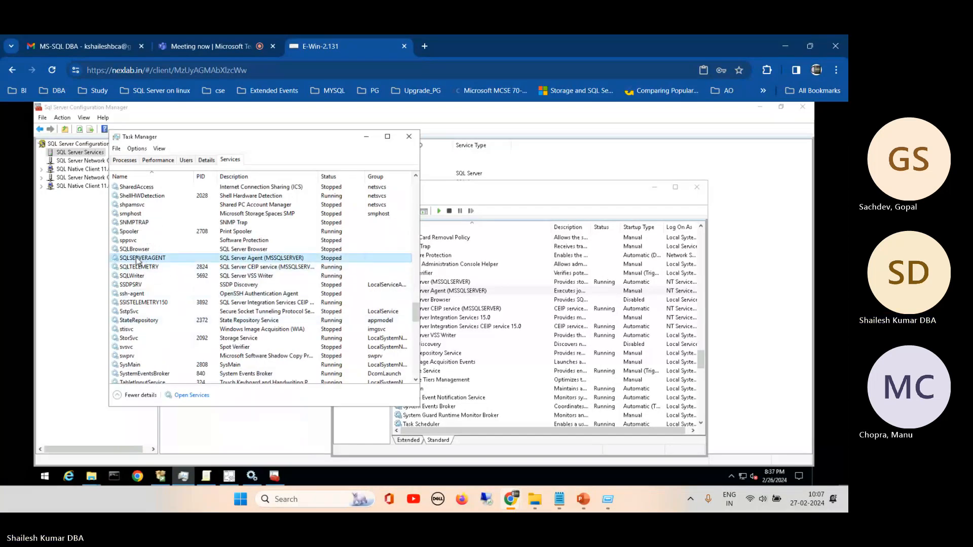
click(125, 249)
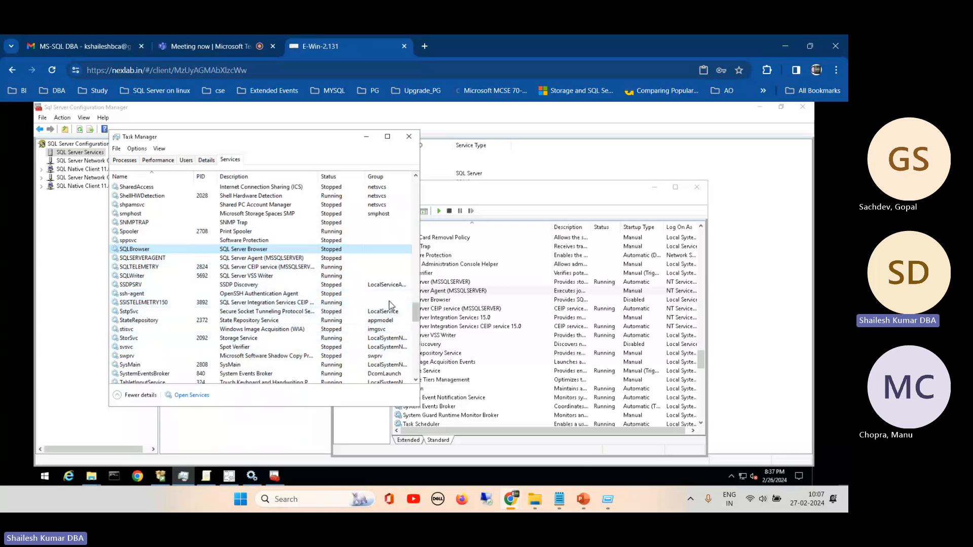
click(152, 178)
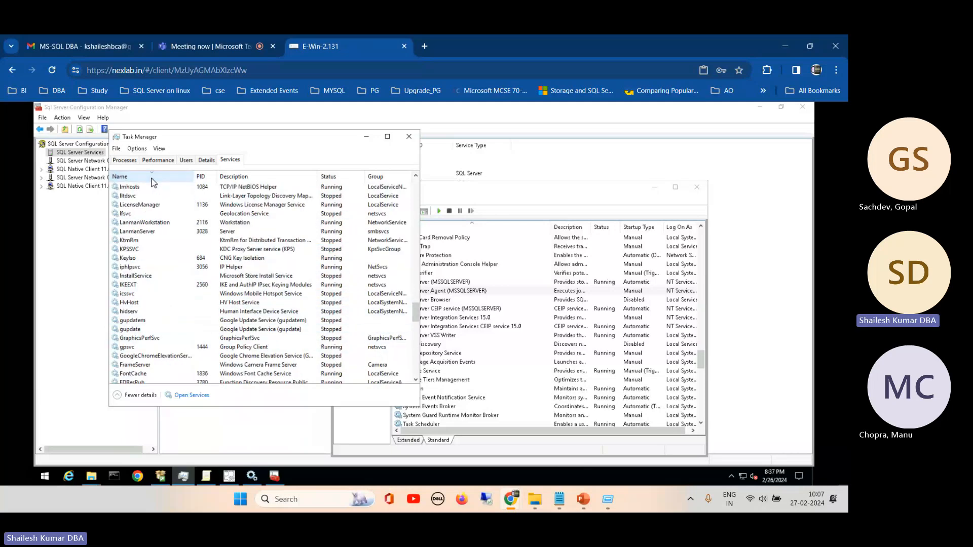
click(152, 177)
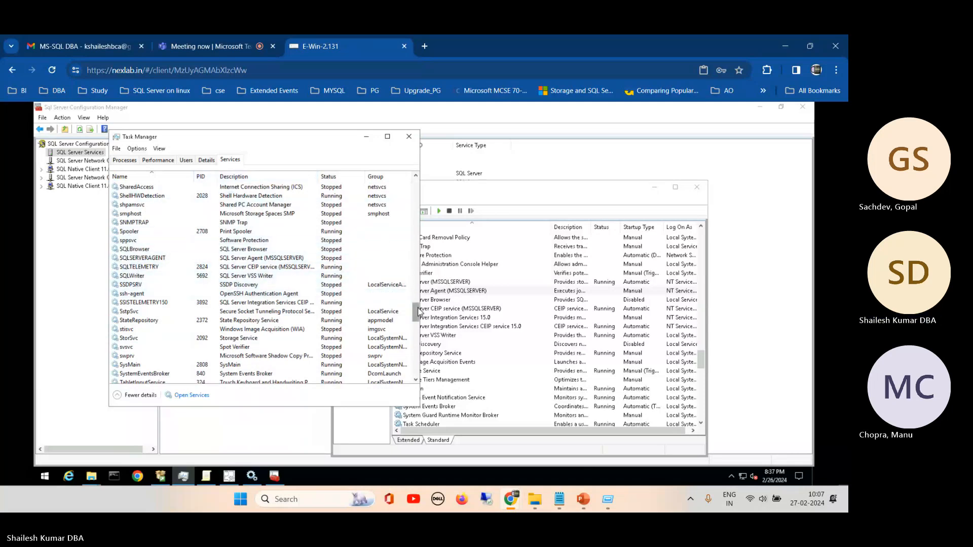
- Look through Task Manager's services list from the start for the SQL Server database engine entry
drag(416, 311, 416, 185)
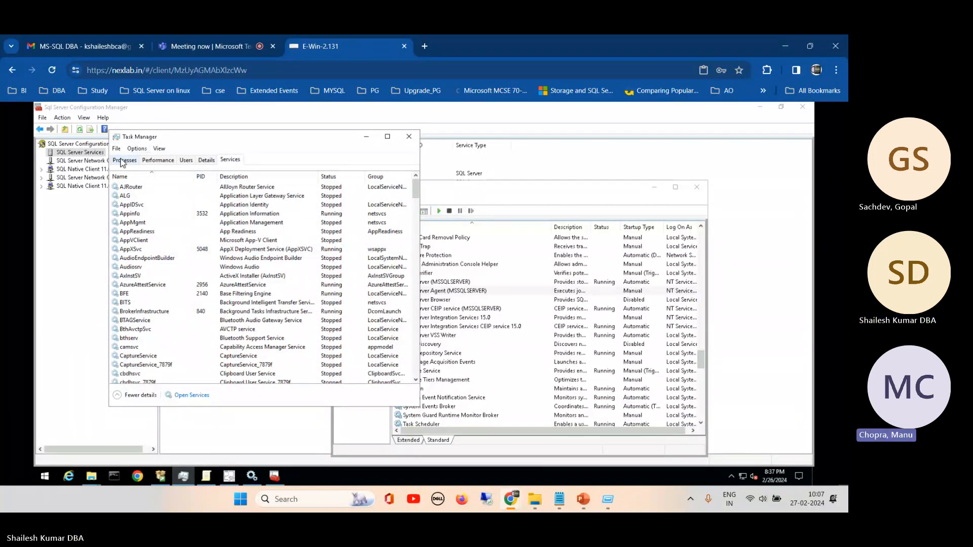
drag(415, 197, 422, 261)
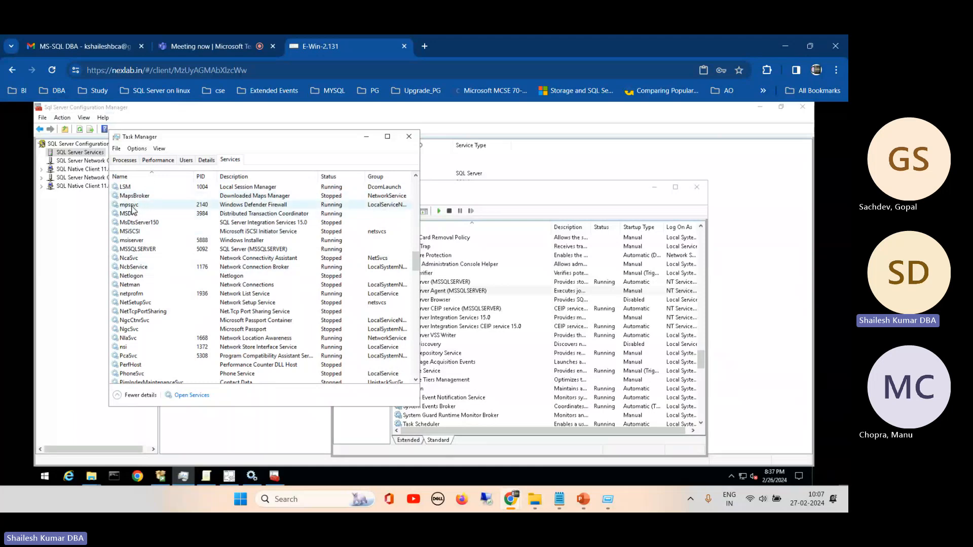
click(133, 242)
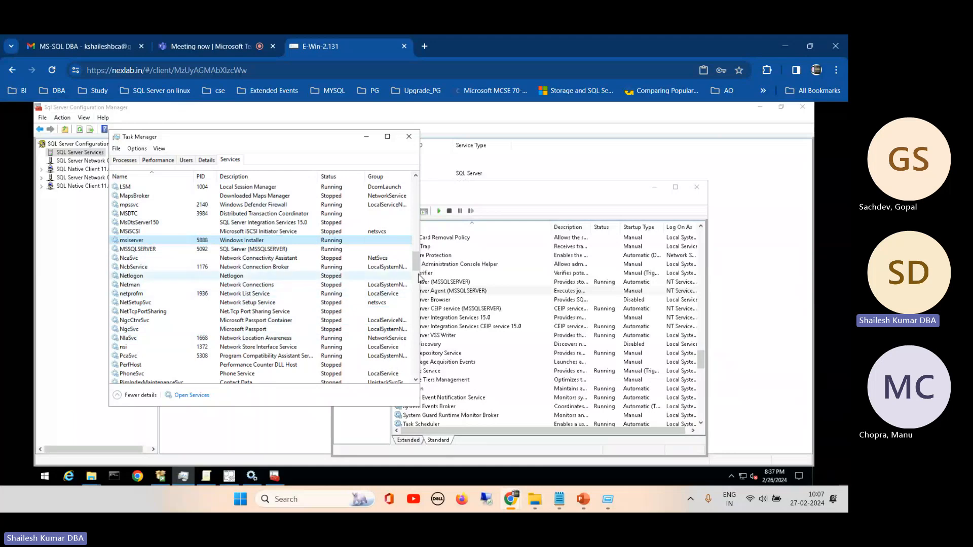
drag(415, 269, 416, 280)
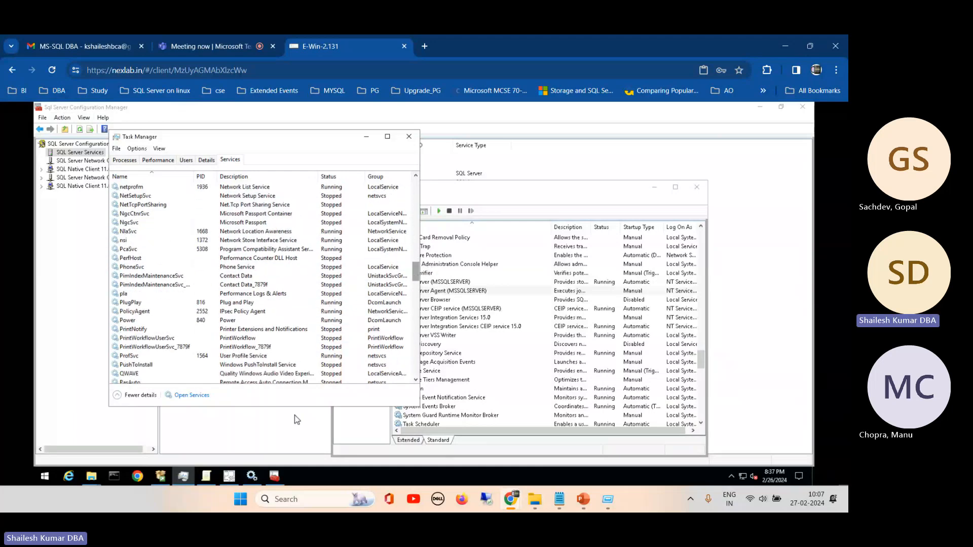
- Close the SQL Server Installation Center and select the MSSQLSERVER service in Task Manager's services list
click(160, 475)
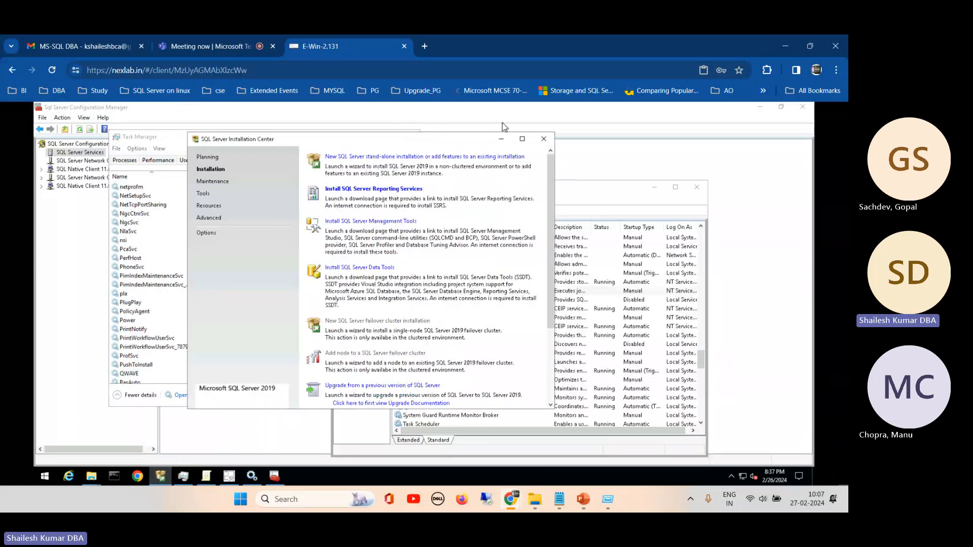
click(544, 139)
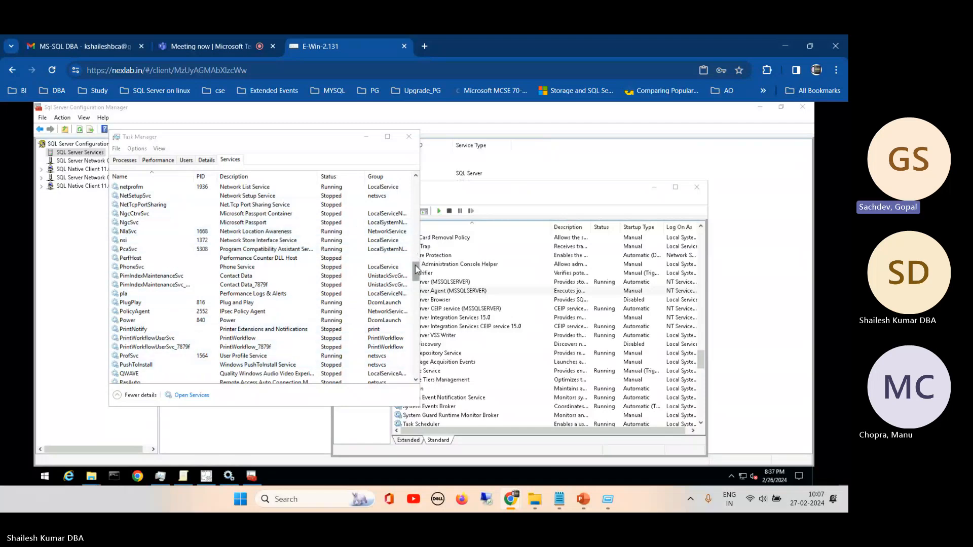
mouse_move(415, 268)
mouse_down()
mouse_move(416, 219)
mouse_move(417, 260)
mouse_up()
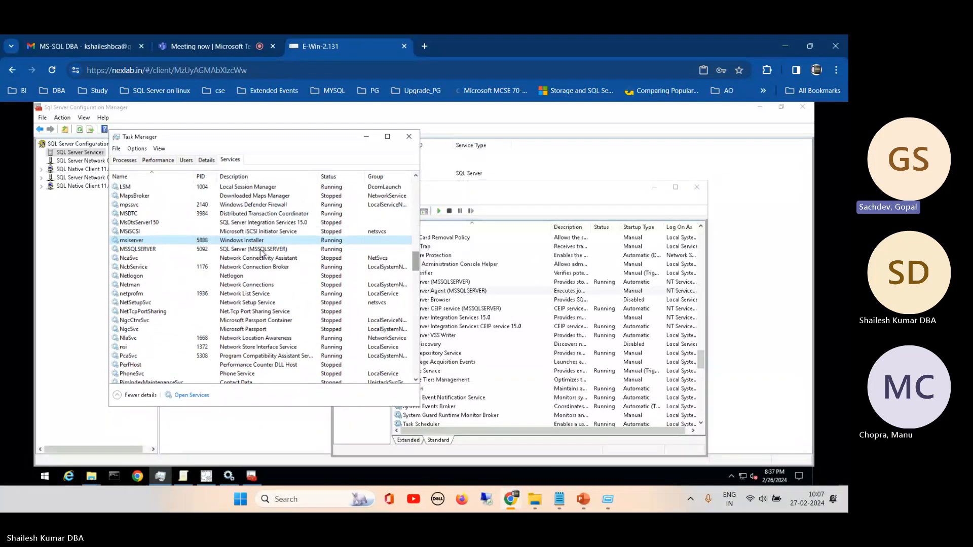
click(162, 250)
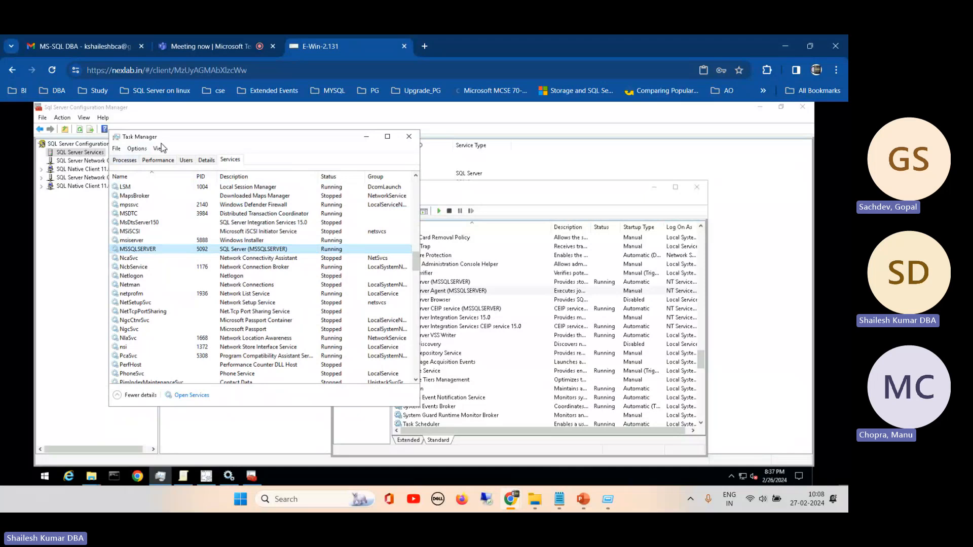
- Move Task Manager clear of the Configuration Manager list and bring the Services console to the front for comparison
drag(173, 138, 274, 140)
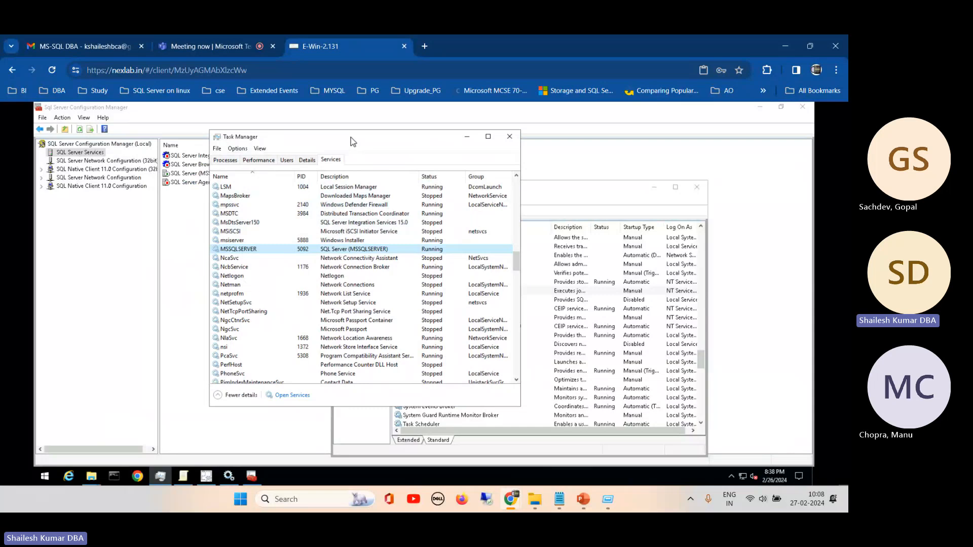
drag(351, 138, 388, 154)
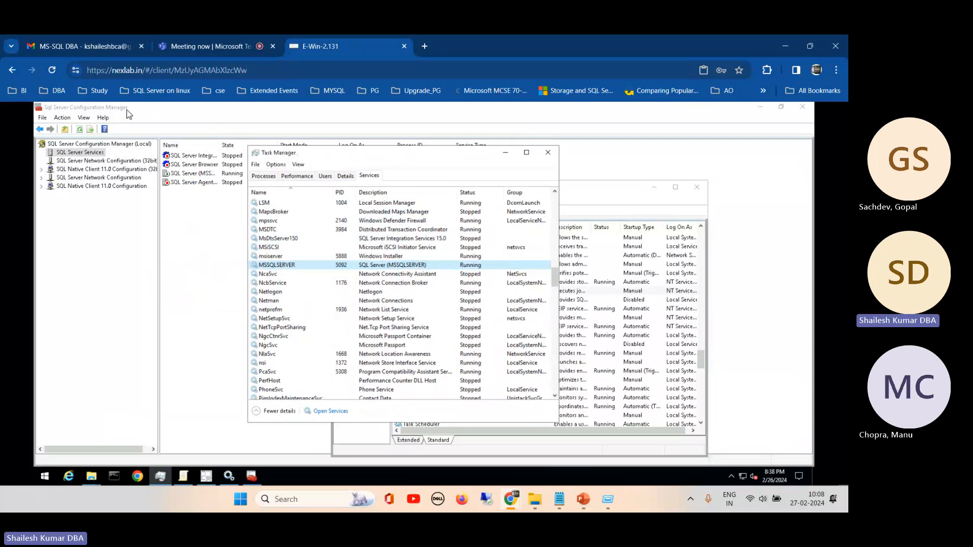
click(596, 193)
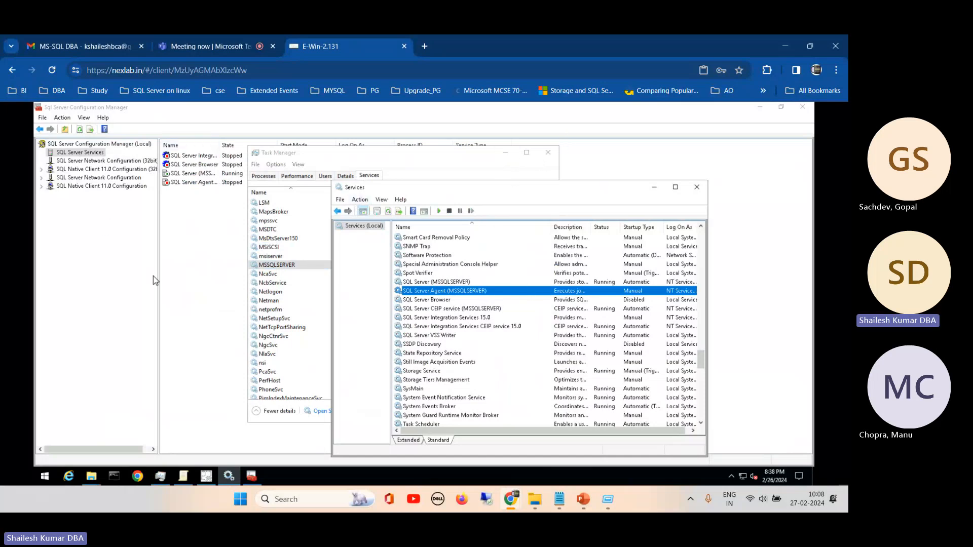
- Return to SQL Server Configuration Manager, check the 32-bit network configuration and display the SQL Server Services list again
click(90, 152)
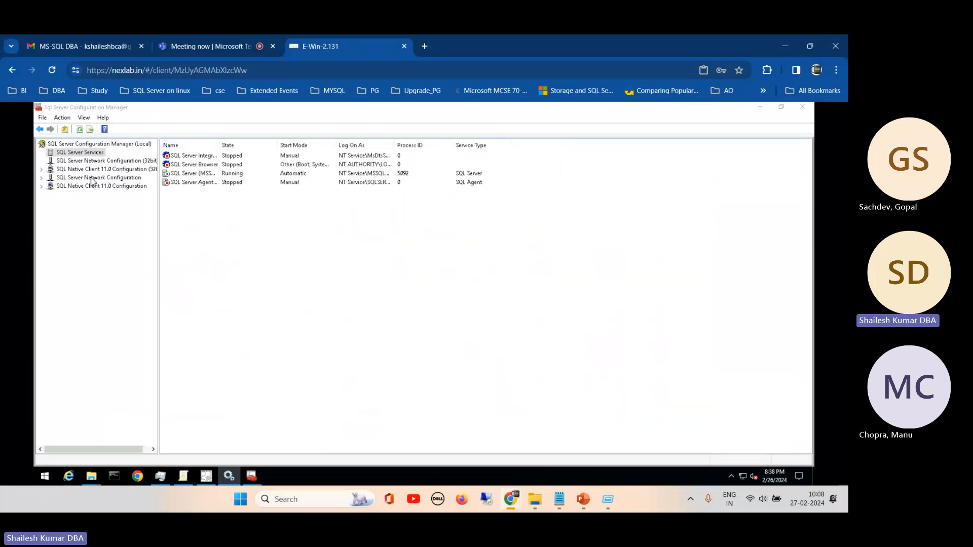
click(71, 161)
click(76, 144)
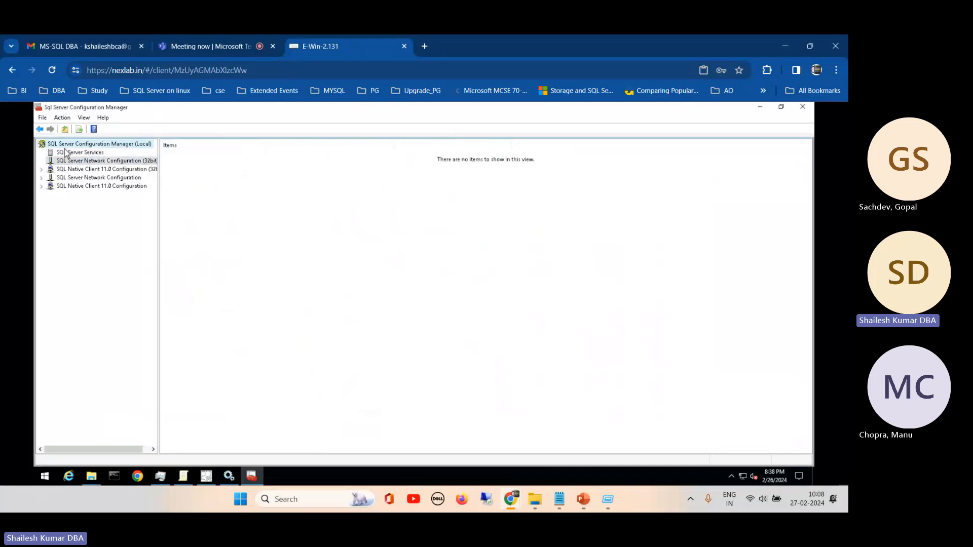
click(79, 152)
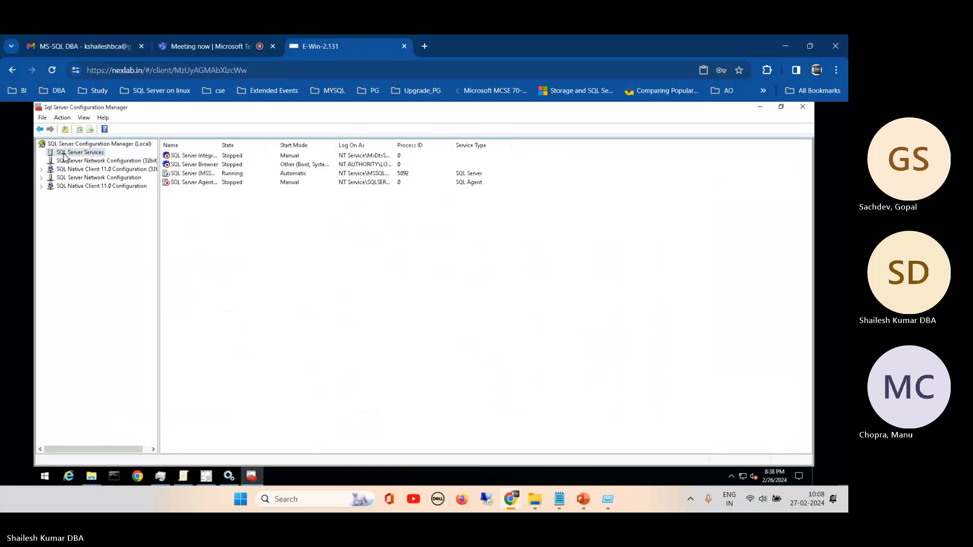
- Widen the name column and examine the SQL Server, Agent, Browser and Integration Services 15.0 entries
click(189, 173)
drag(219, 145, 279, 147)
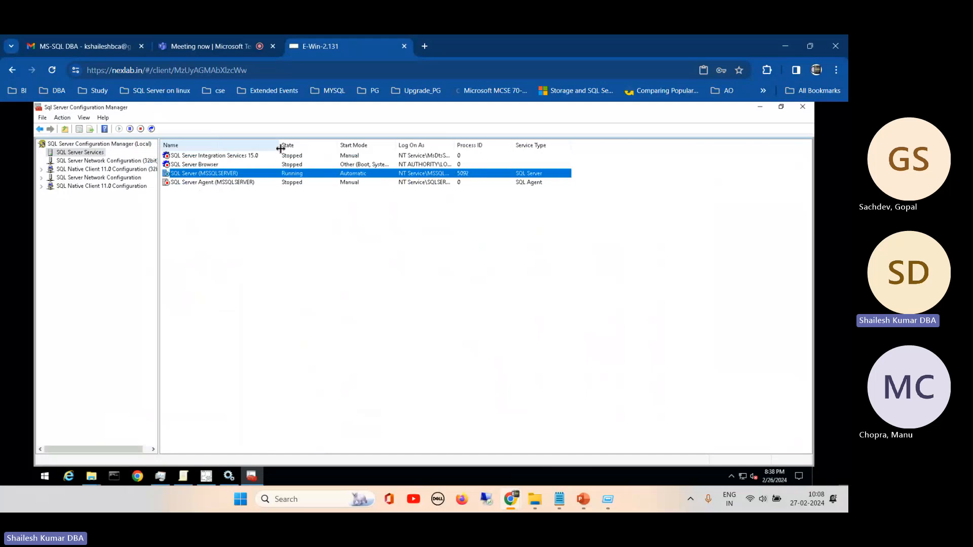
click(201, 183)
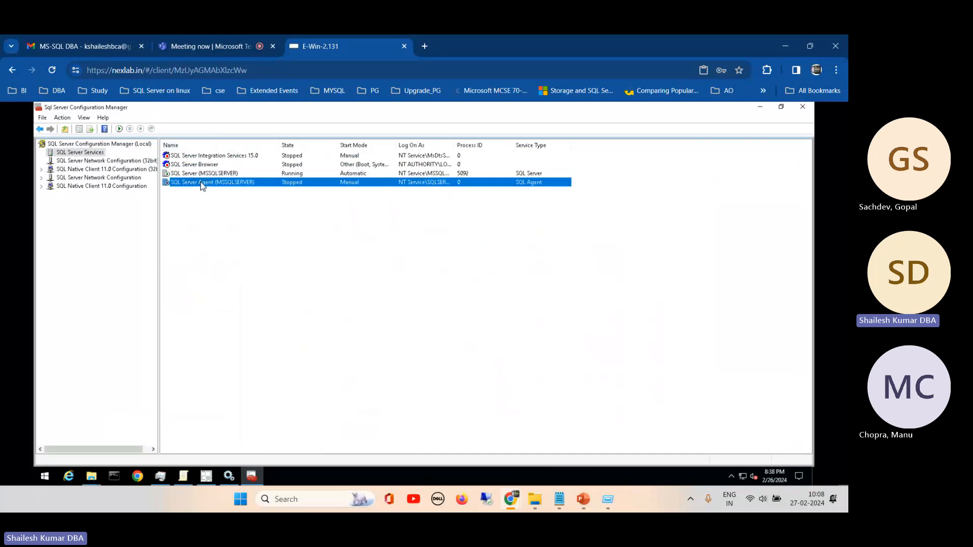
click(188, 166)
click(195, 158)
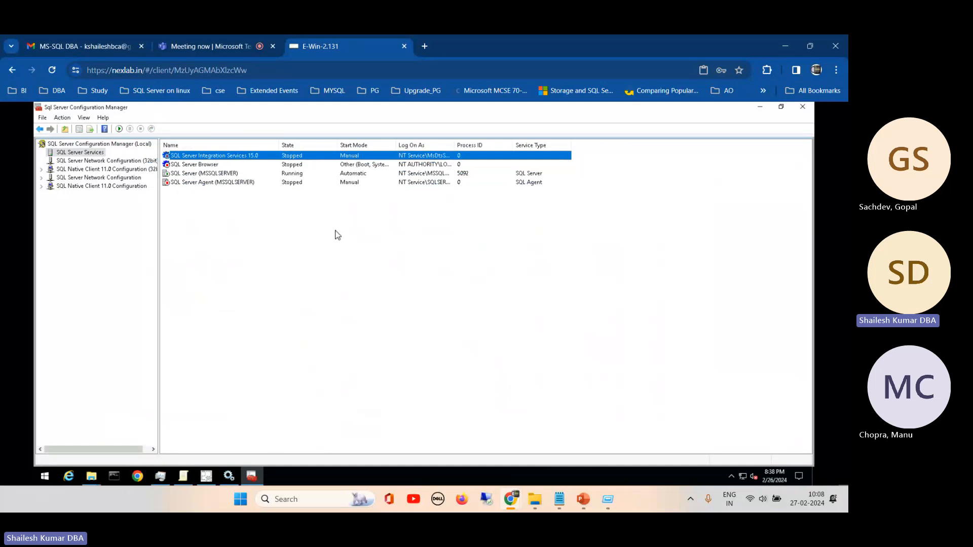
- Close the completed Management Studio 18.9.2 setup and launch SQL Server Management Studio from the Microsoft SQL Server Tools 18 group
click(205, 476)
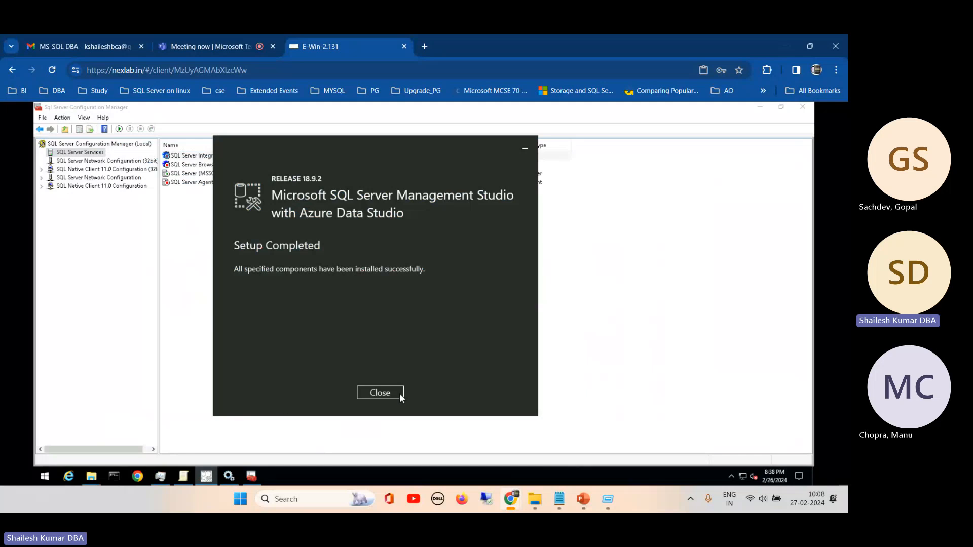
click(380, 394)
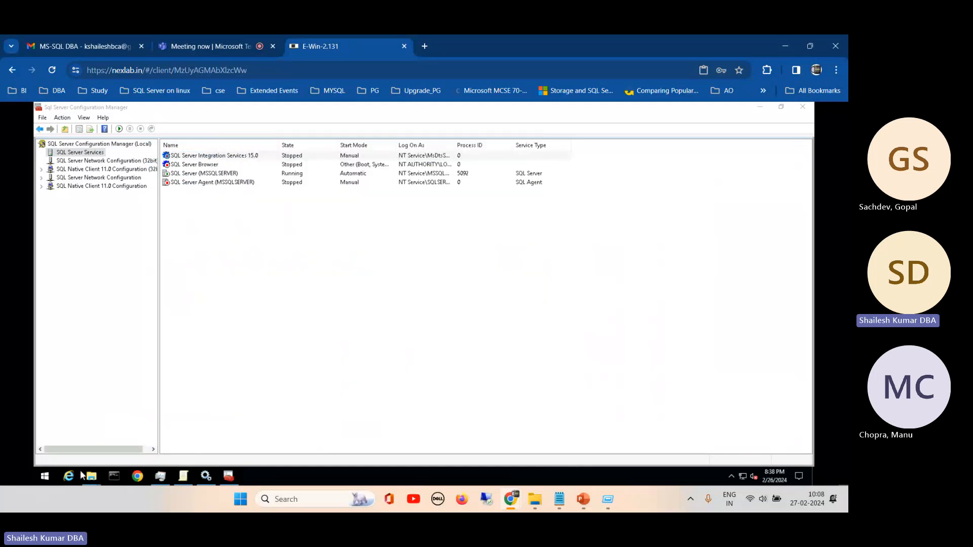
click(45, 476)
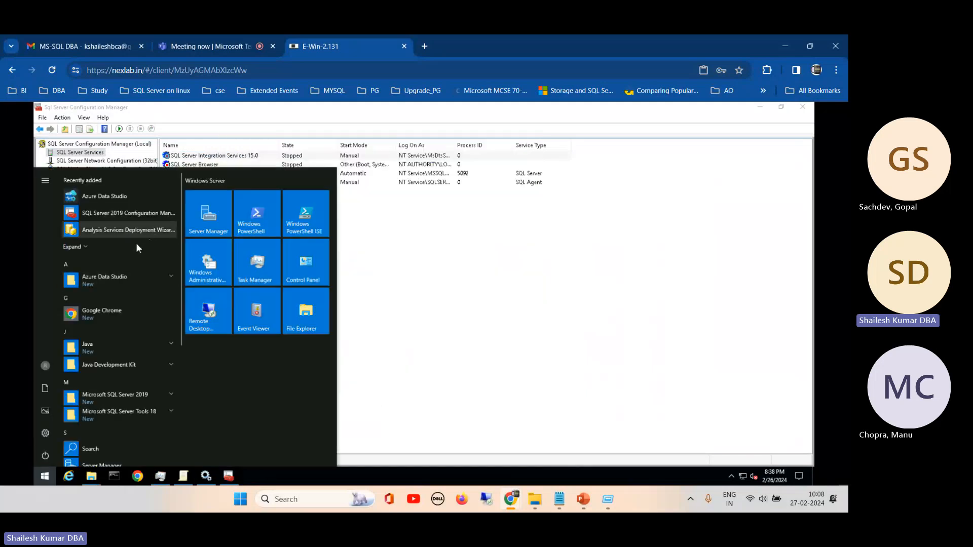
click(162, 412)
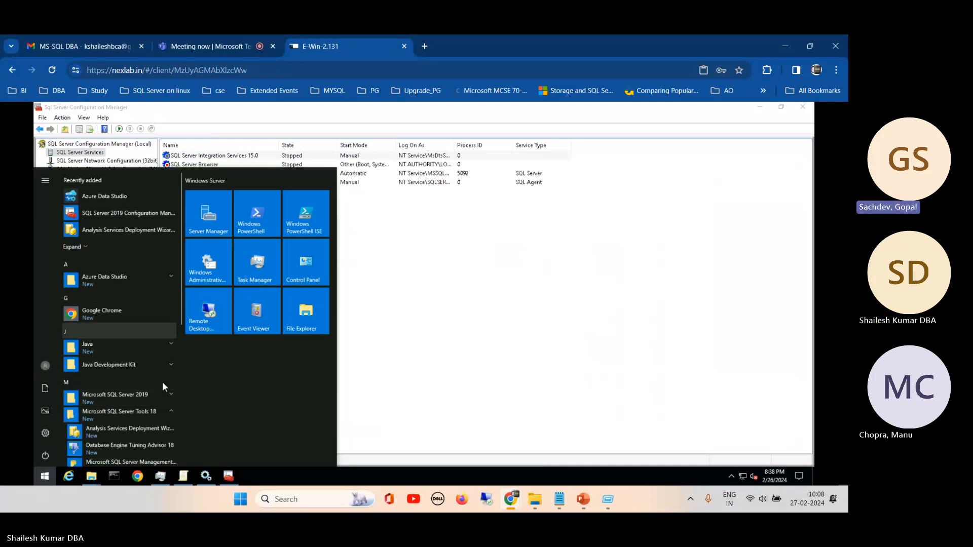
click(129, 464)
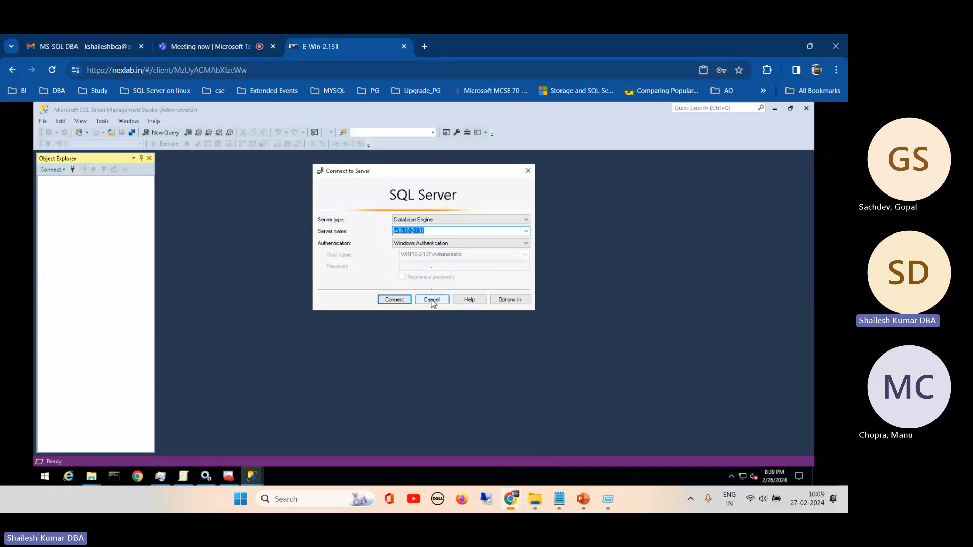
- Browse the local Database Engine servers and choose WIN10-2-131 as the server to connect to
click(526, 231)
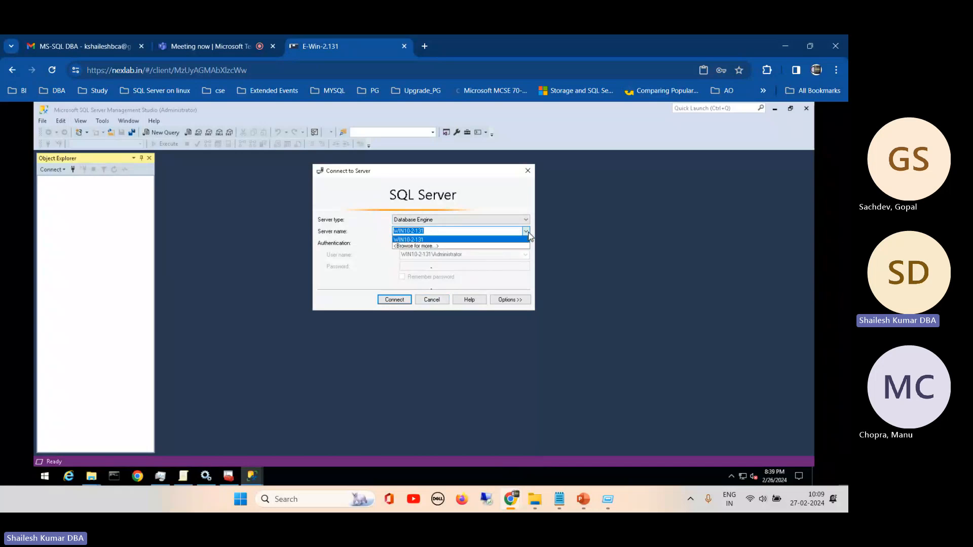
click(436, 247)
click(355, 195)
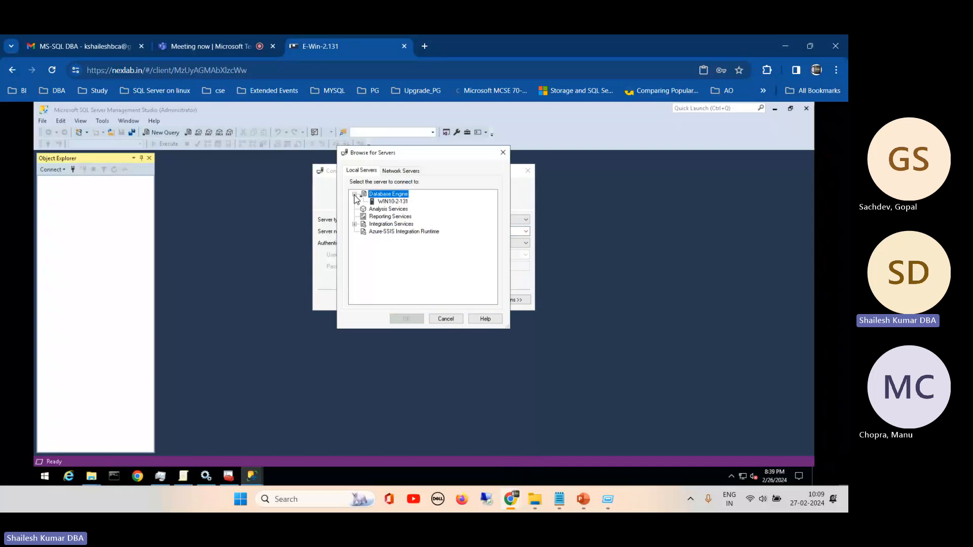
click(381, 202)
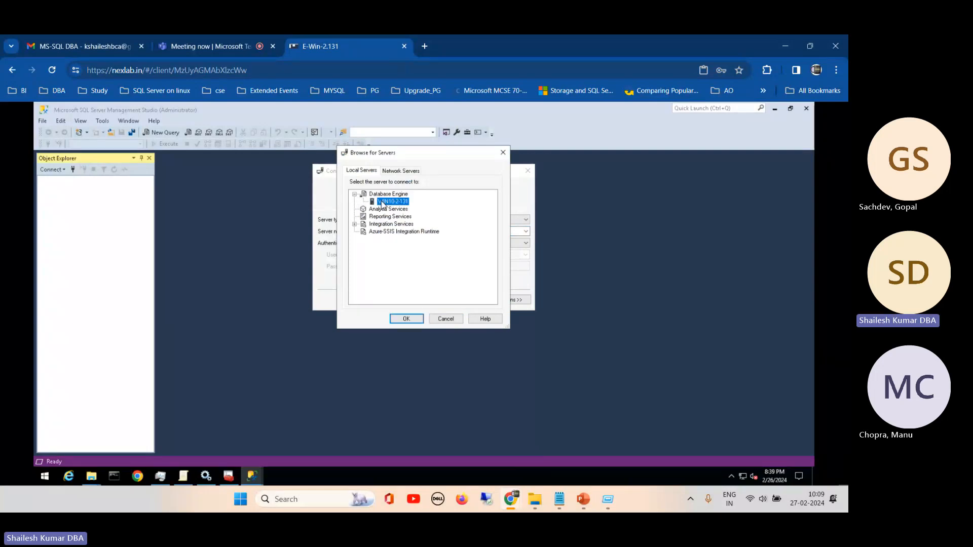
drag(419, 161, 274, 163)
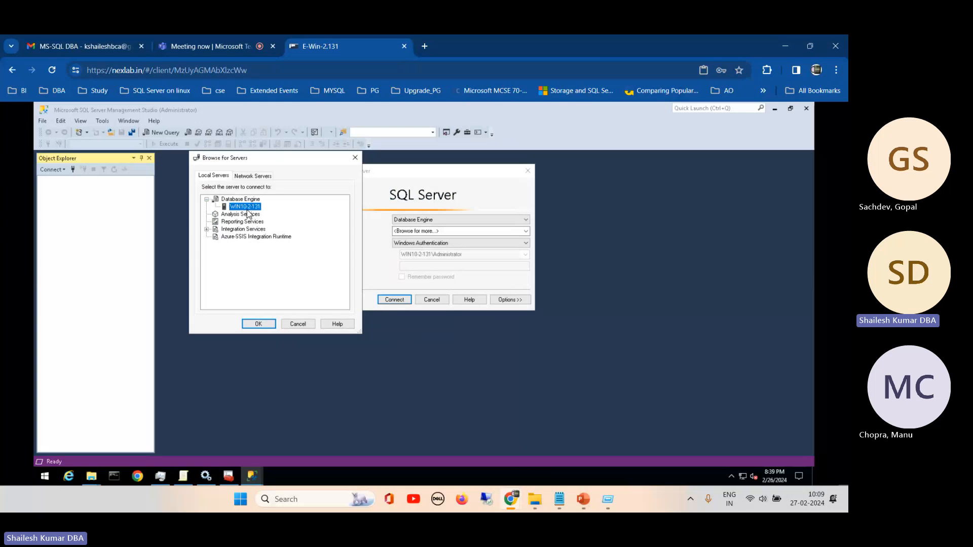
click(259, 324)
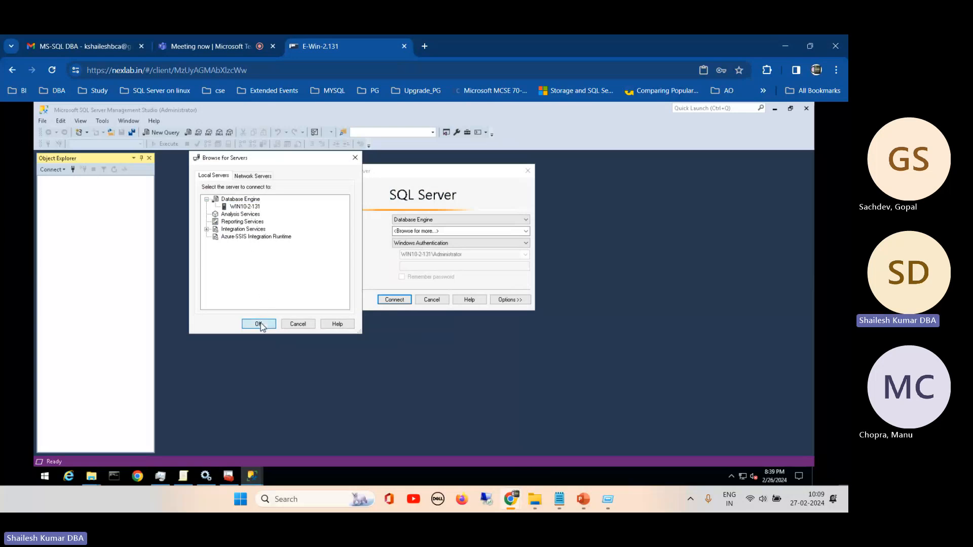
- Review the available authentication methods for the connection and choose SQL Server Authentication
click(423, 245)
click(422, 245)
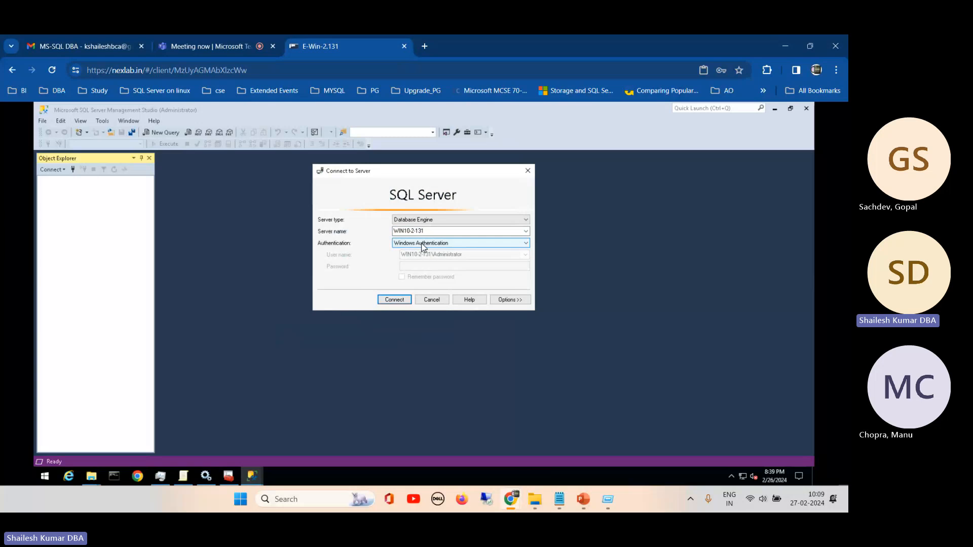
click(423, 245)
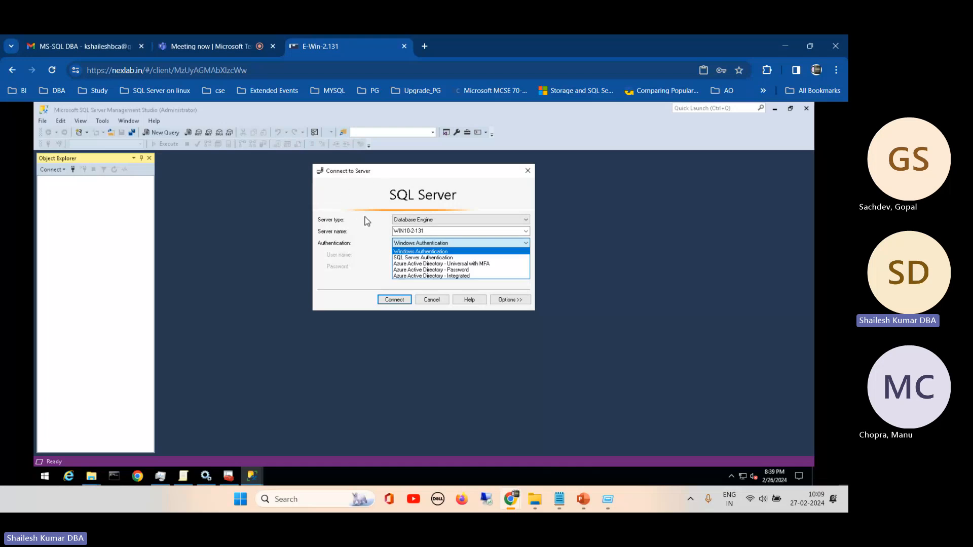
click(415, 257)
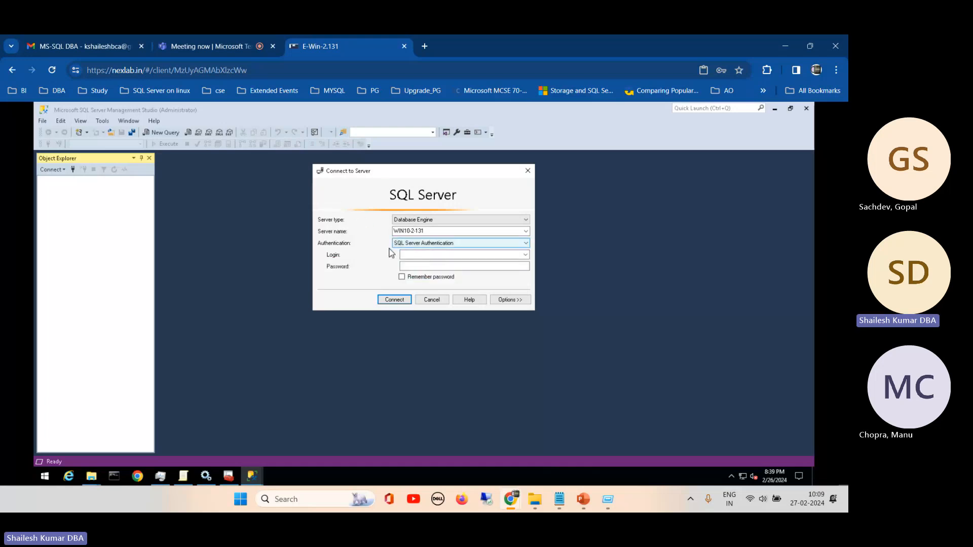
- Connect to WIN10-2-131 with the sa login and its account password
click(406, 254)
text(sa)
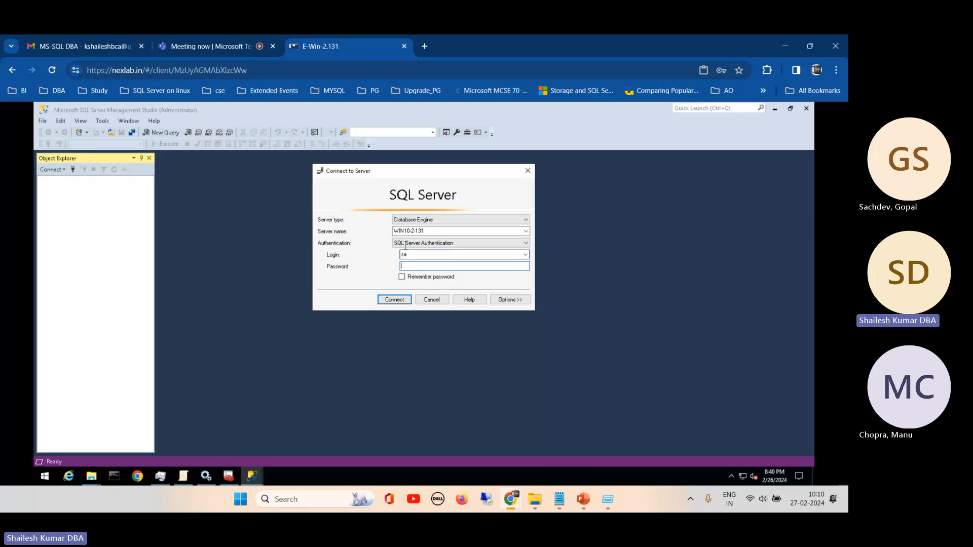
click(427, 269)
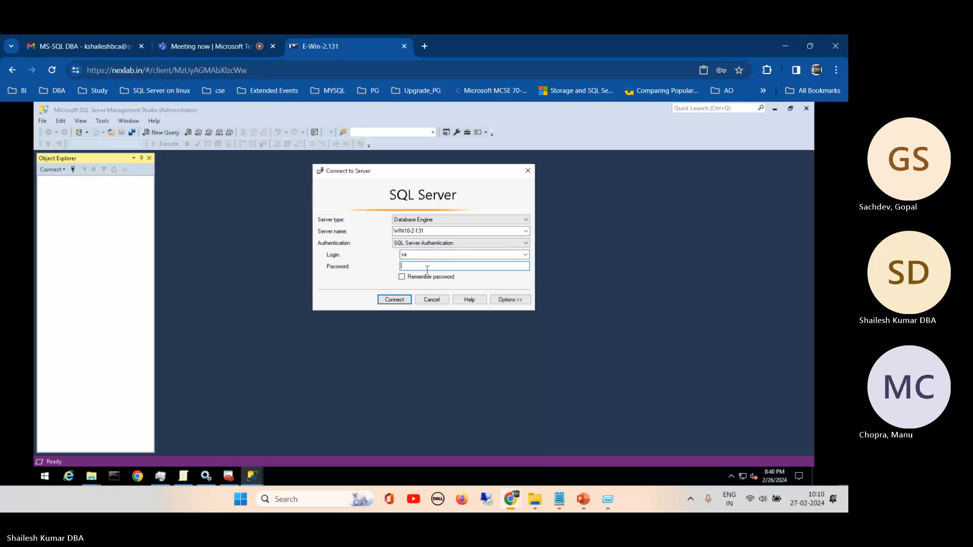
text(***)
click(397, 301)
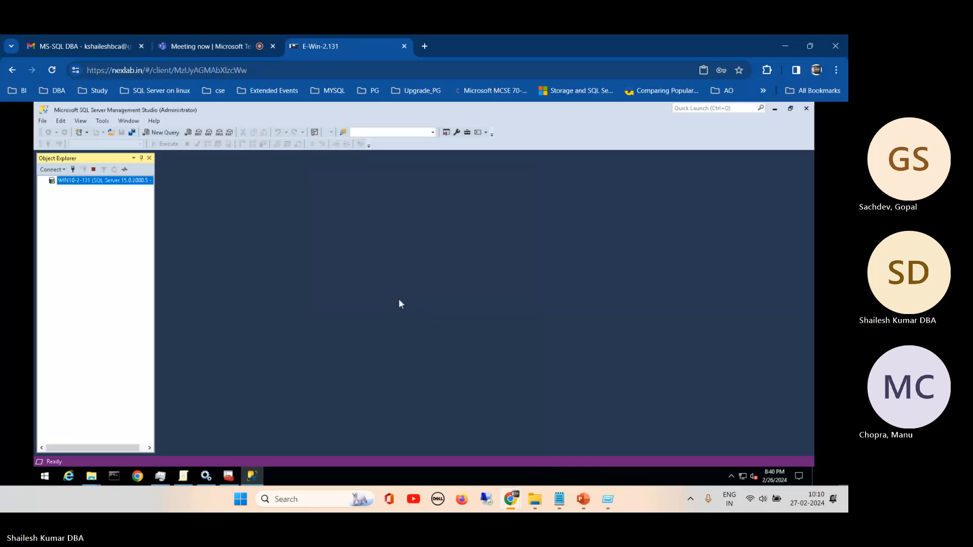
- Add a second Database Engine connection to WIN10-2-131 using Windows Authentication, and widen Object Explorer to show the full connection names
click(53, 169)
click(71, 176)
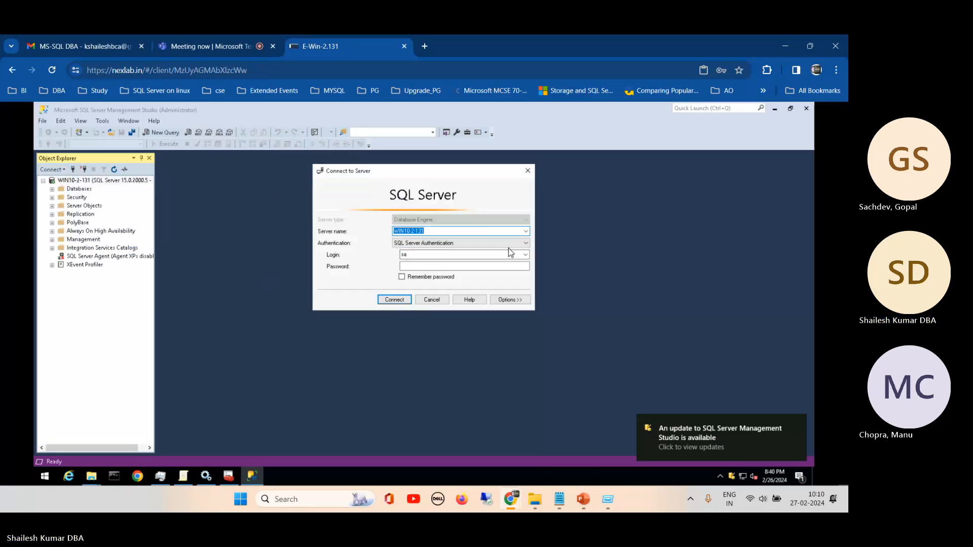
click(525, 243)
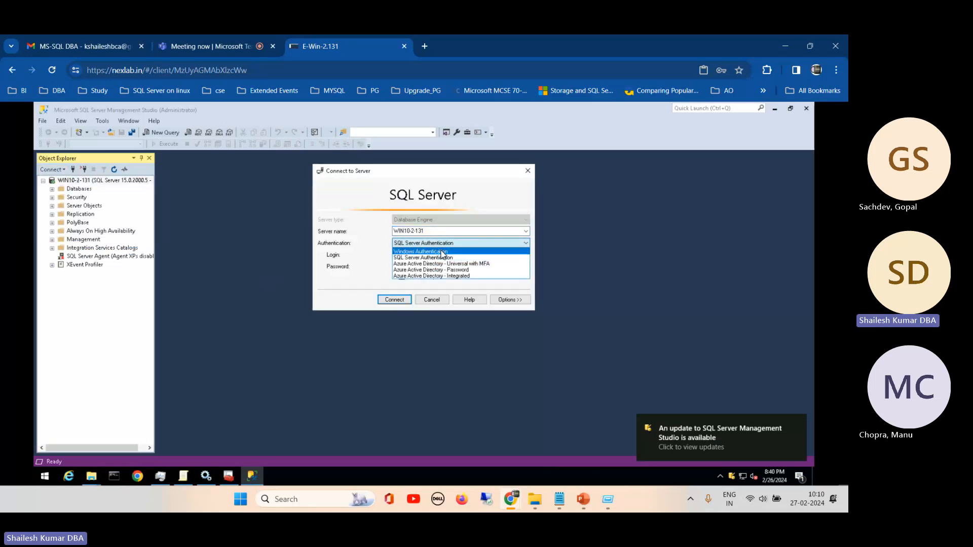
click(444, 252)
click(394, 299)
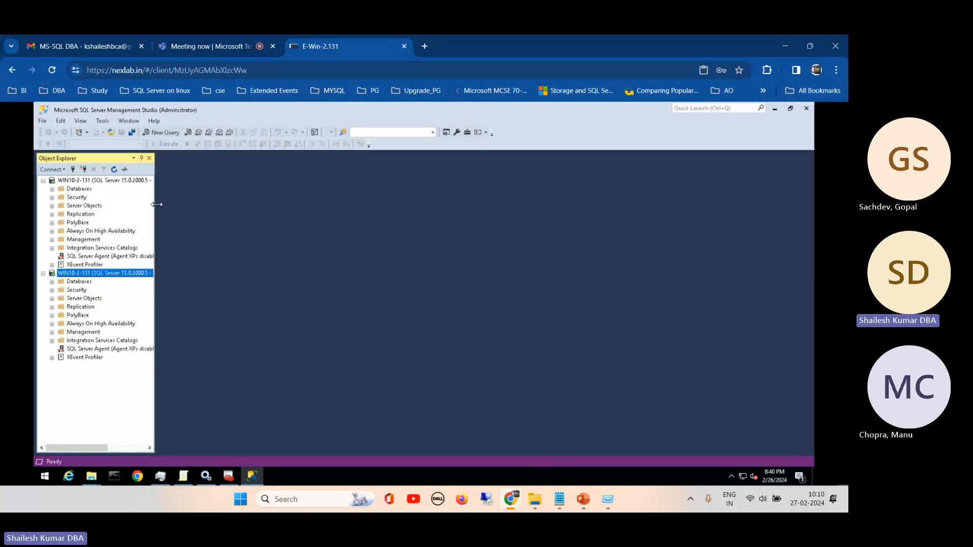
drag(157, 202, 244, 203)
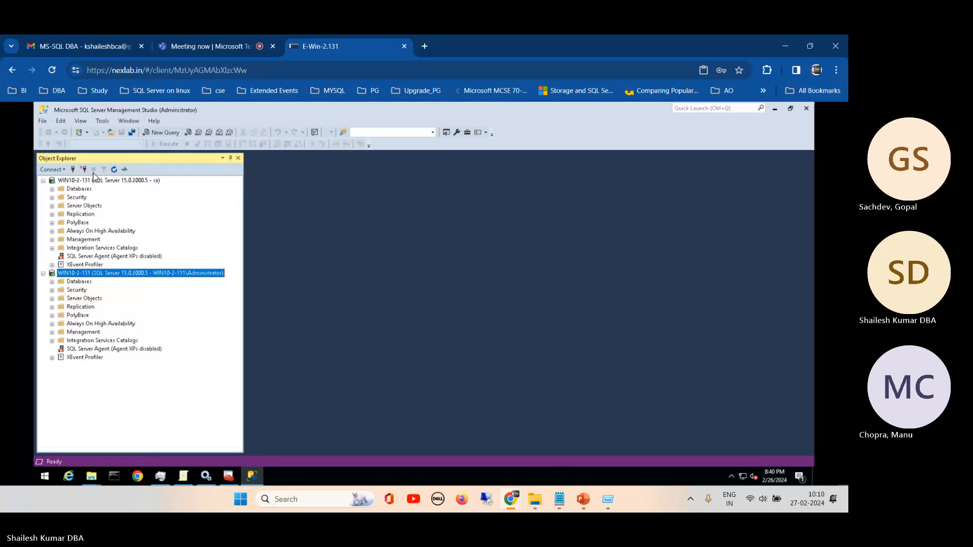
- Start another Database Engine connection to WIN10-2-131 and list its available authentication methods
click(53, 169)
click(75, 178)
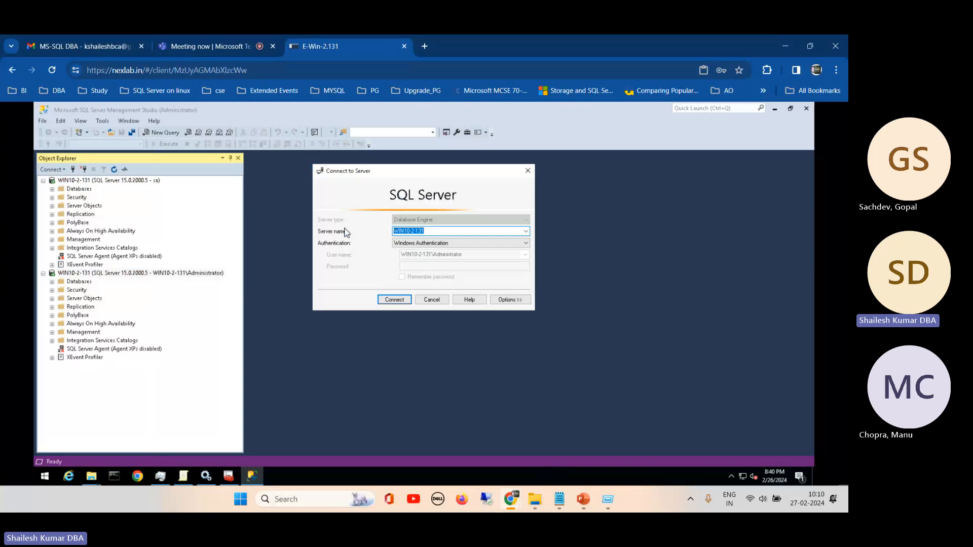
click(515, 247)
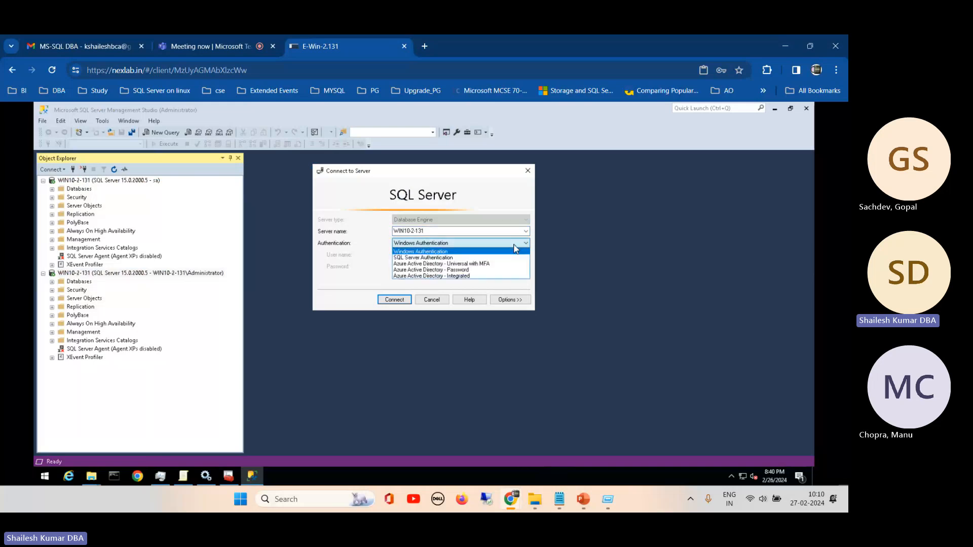
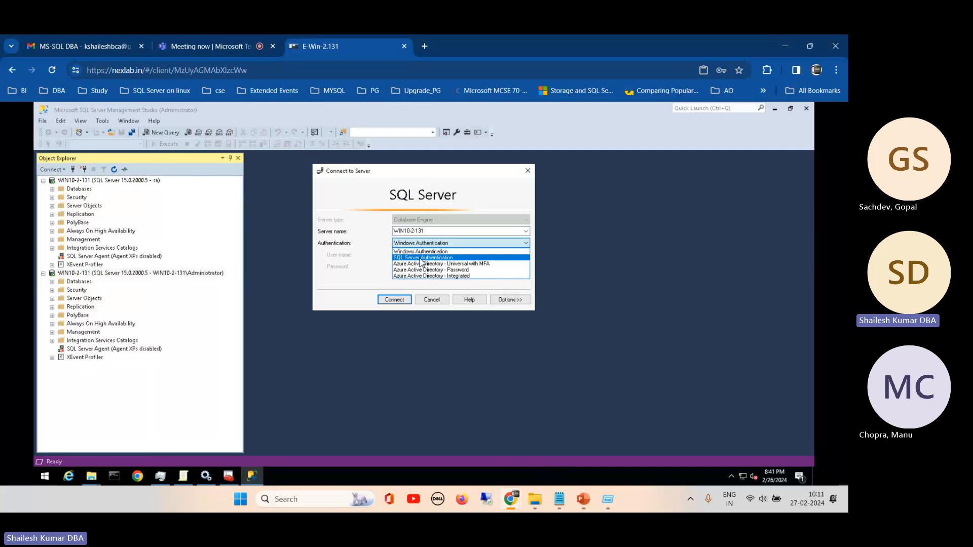
- Choose SQL Server Authentication, abandon the additional connection, and look inside the Databases folder of the sa connection
click(420, 258)
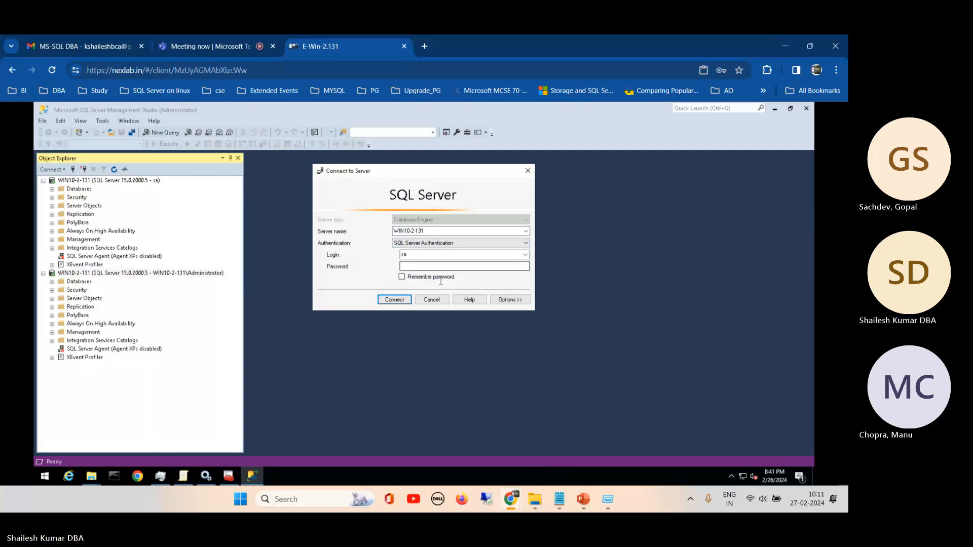
click(431, 300)
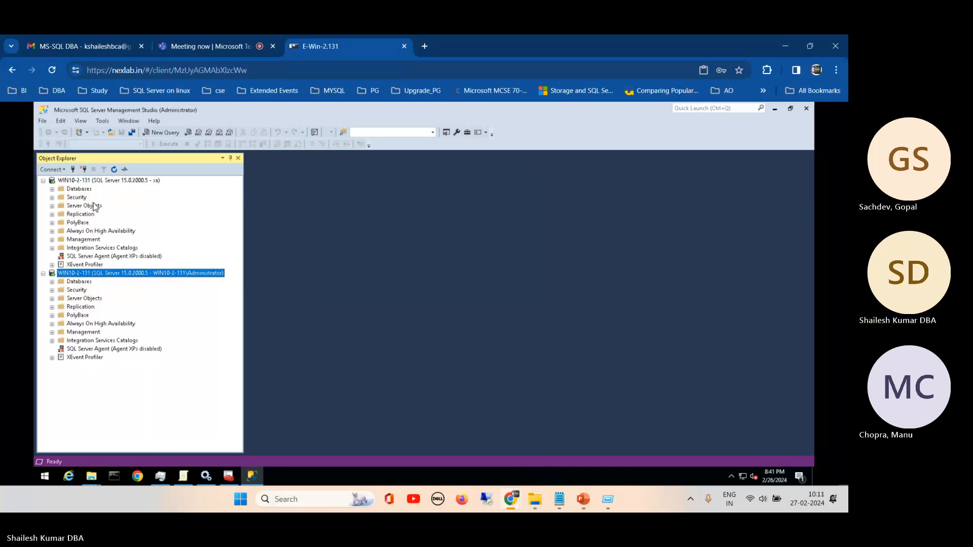
click(51, 189)
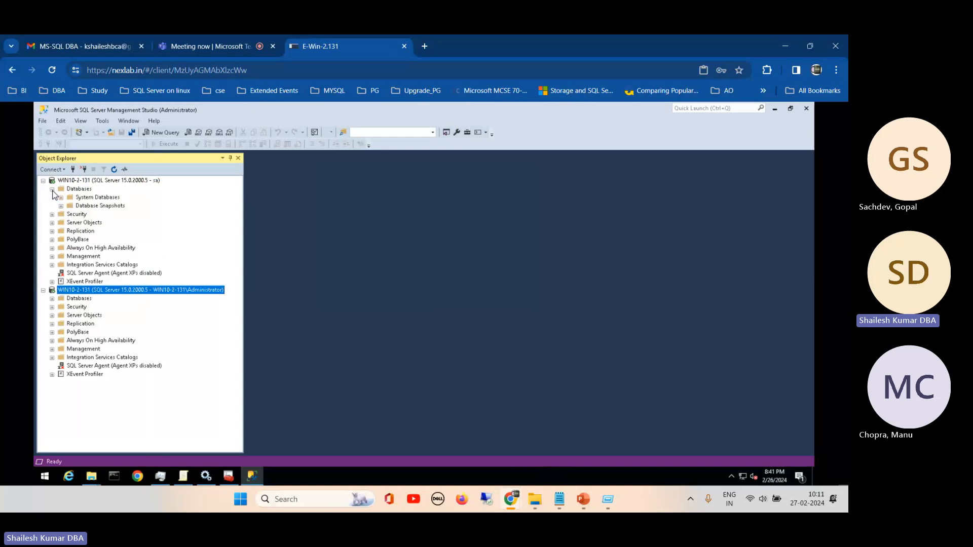
click(52, 189)
- Open the server properties from the sa connection to WIN10-2-131 and widen the dialog to show the full values
right_click(71, 181)
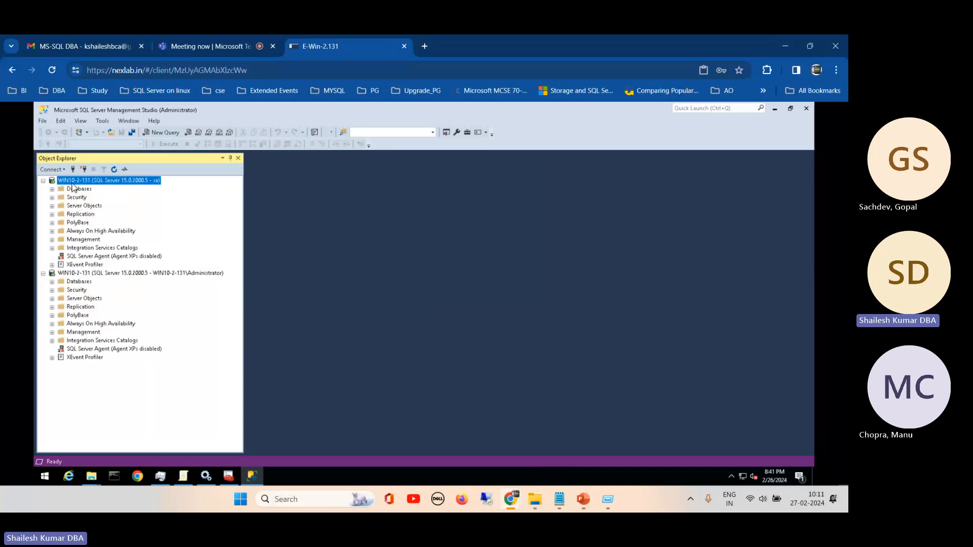
click(100, 373)
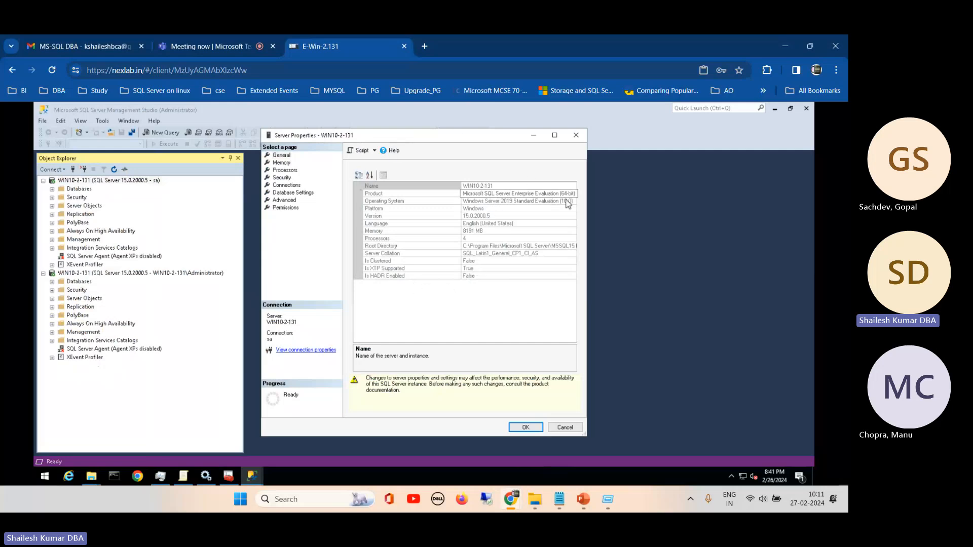
drag(588, 203, 648, 199)
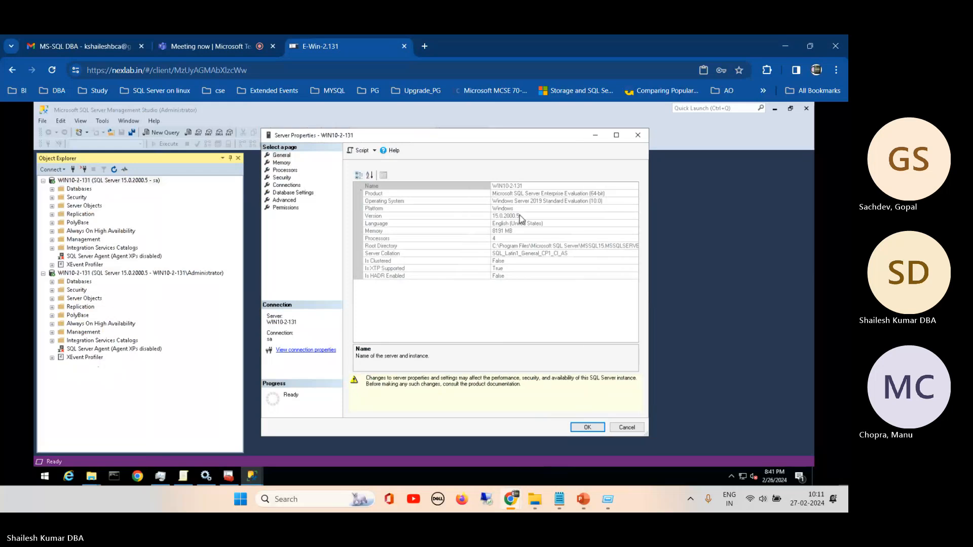
- Review the general server properties, including platform, version, language, memory, root directory, server collation, clustering and HADR status
click(544, 202)
click(519, 210)
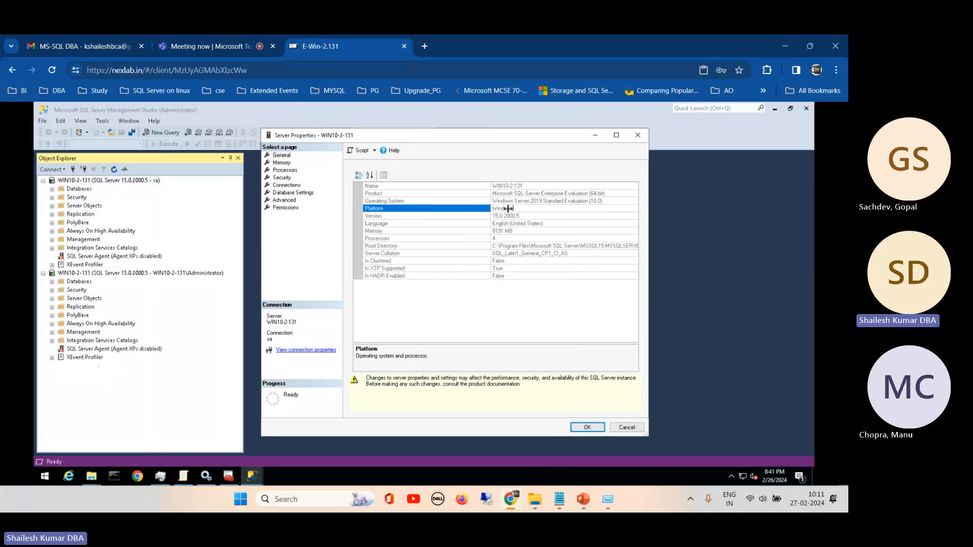
click(531, 216)
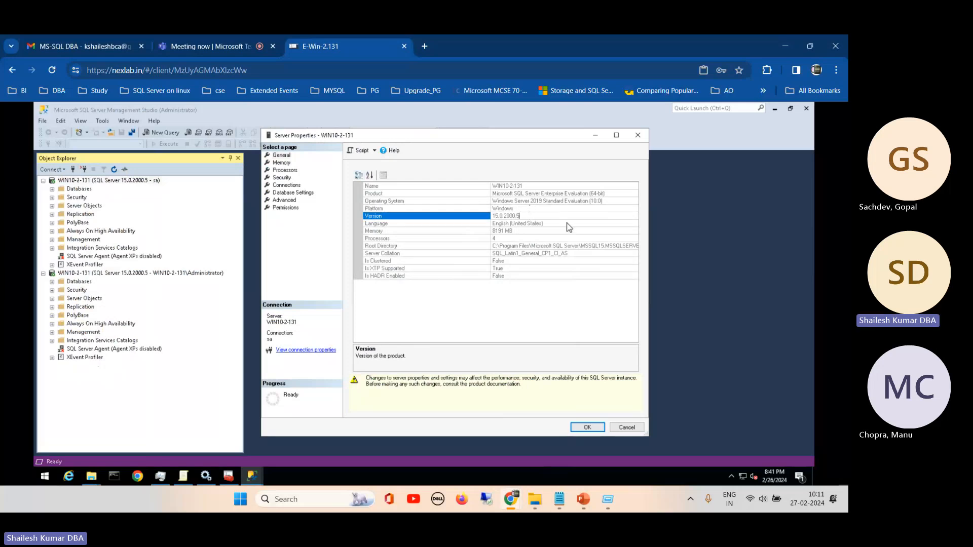
click(530, 224)
click(530, 231)
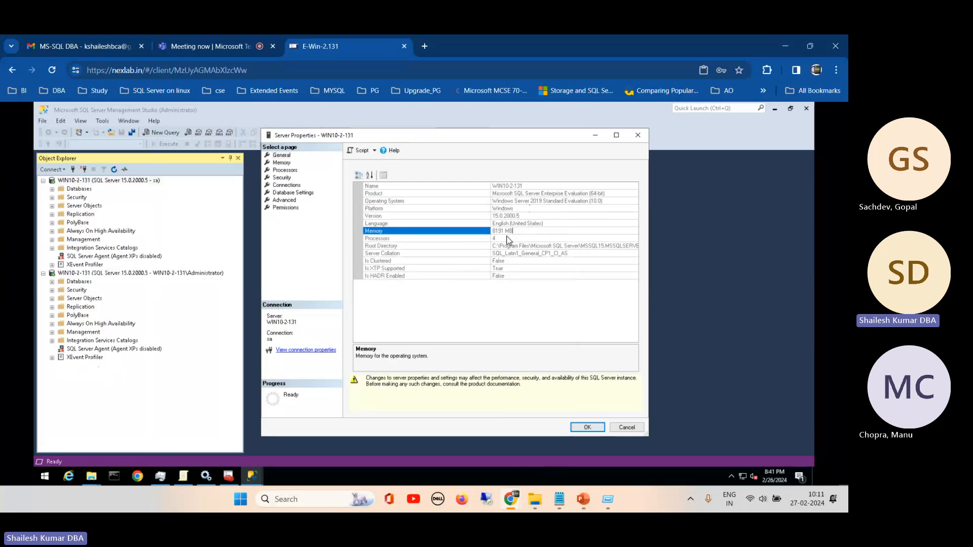
click(581, 245)
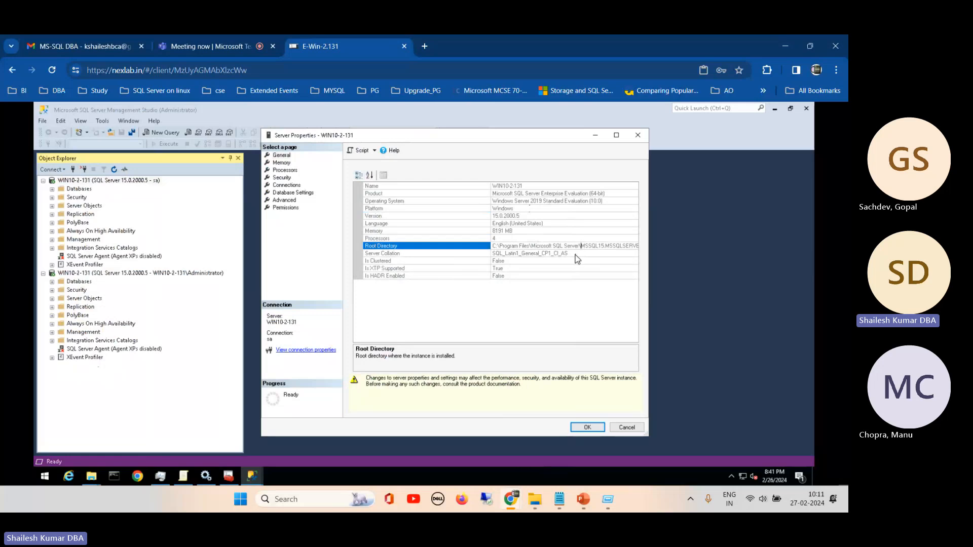
click(577, 253)
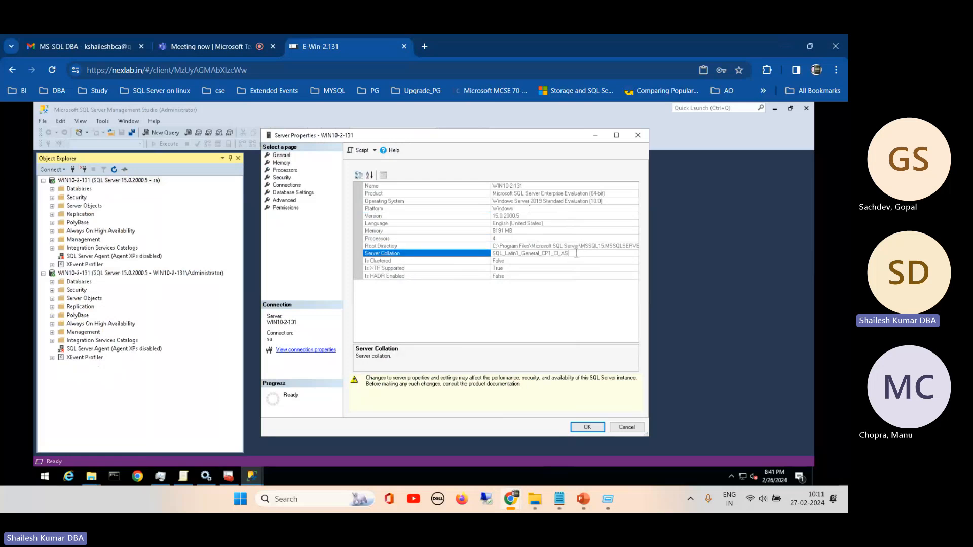
drag(576, 253, 491, 253)
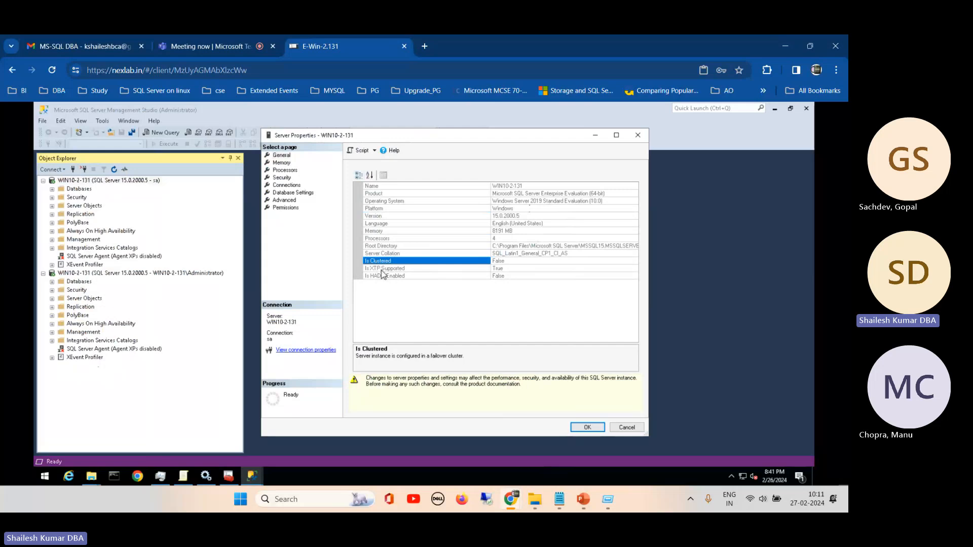
click(398, 278)
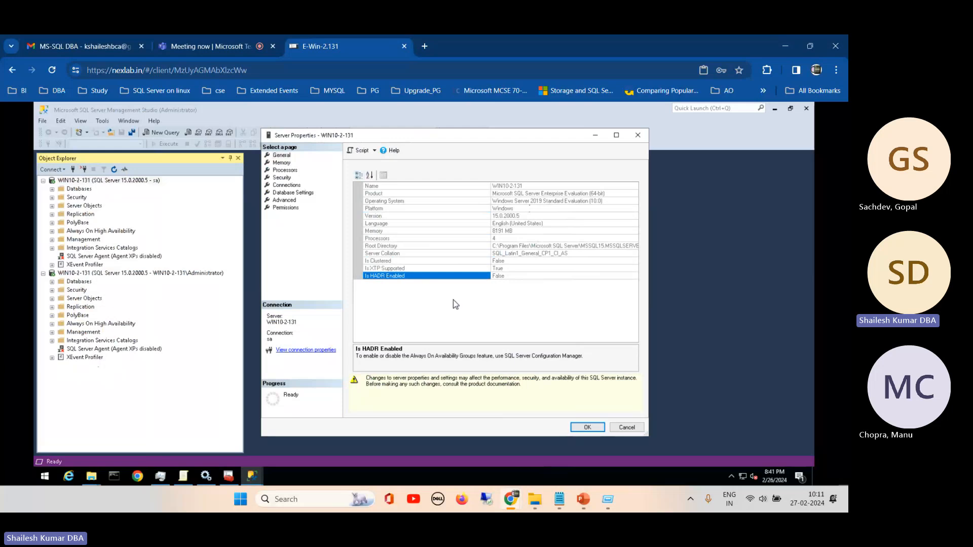
- Review the minimum and maximum server memory settings in the server properties
click(281, 162)
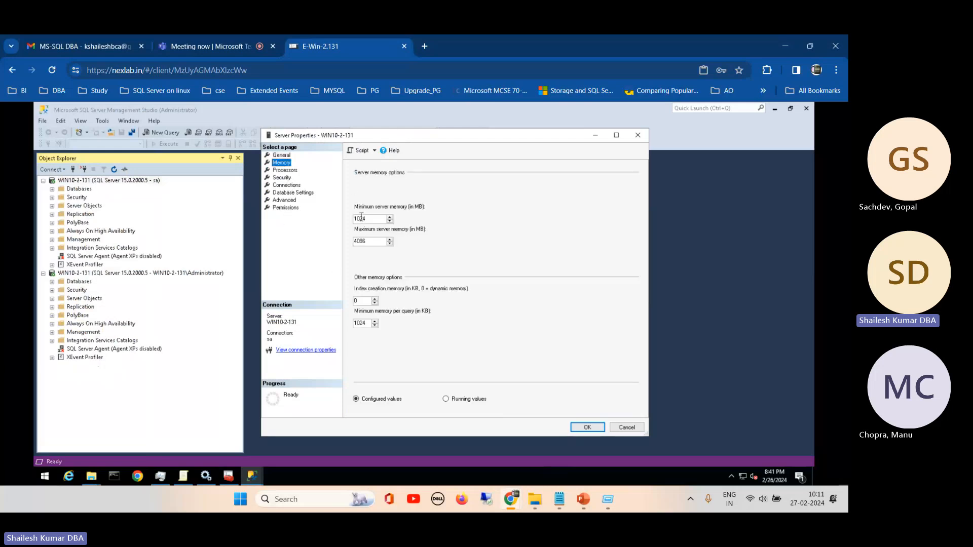
click(369, 219)
click(368, 241)
- Review the server's processor affinity and worker thread options, and its authentication and login auditing settings
click(290, 171)
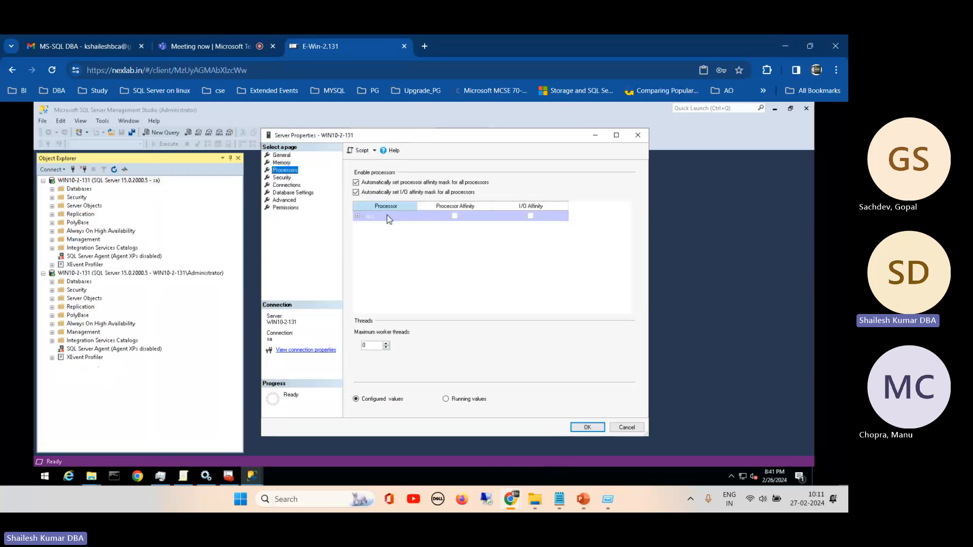
click(280, 179)
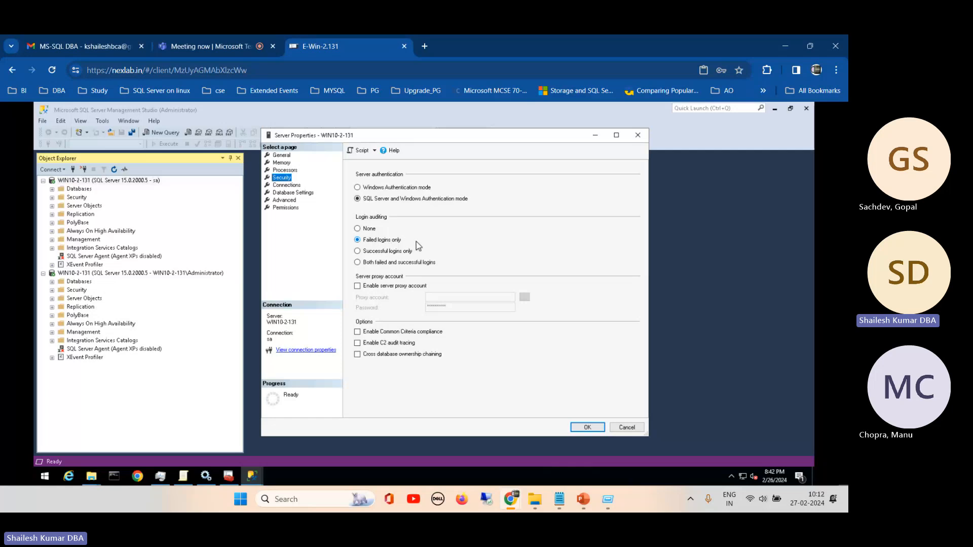
- Review the server's connection settings and its database settings, including the default data, log and backup locations
click(293, 187)
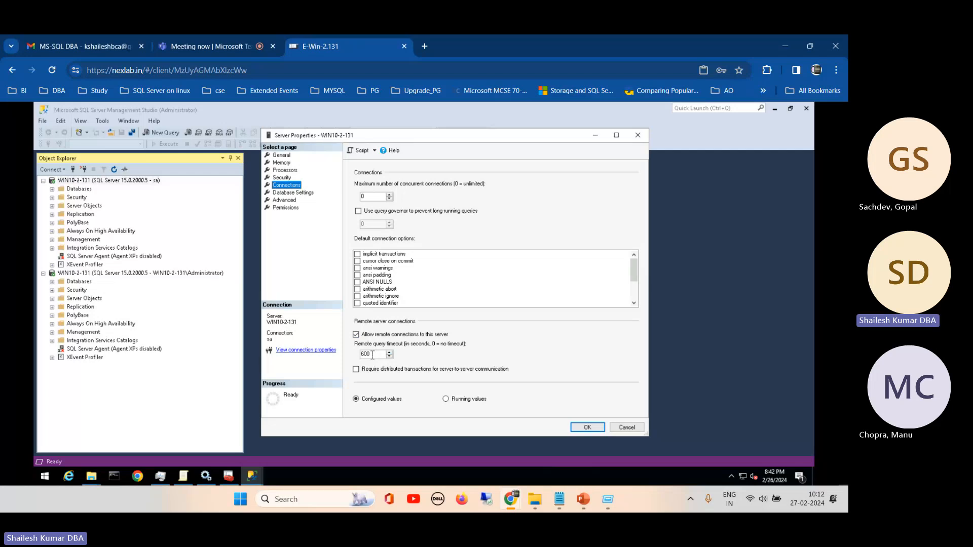
click(291, 195)
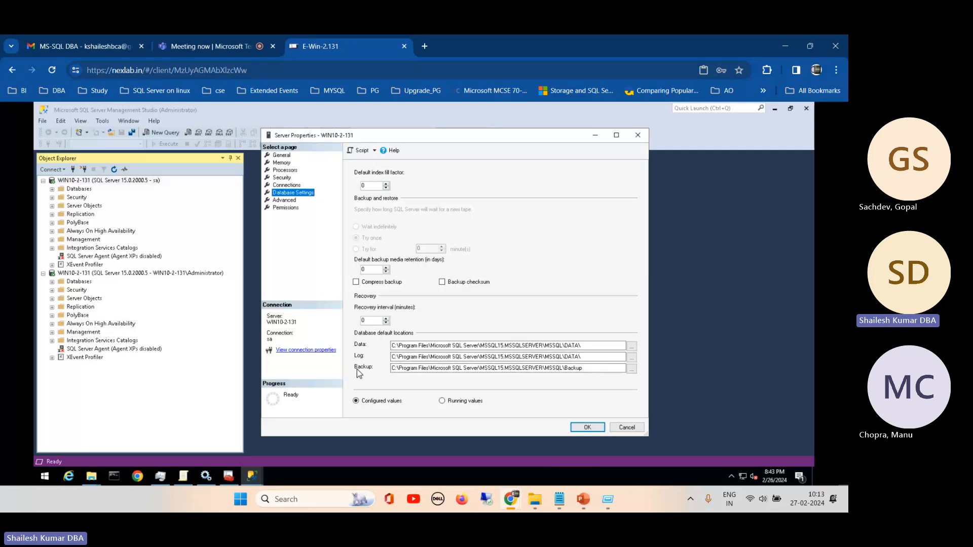
click(596, 368)
- Examine the advanced server settings, including Max Degree of Parallelism, Query Wait and Optimize for Ad hoc Workloads, enlarging the dialog
click(287, 200)
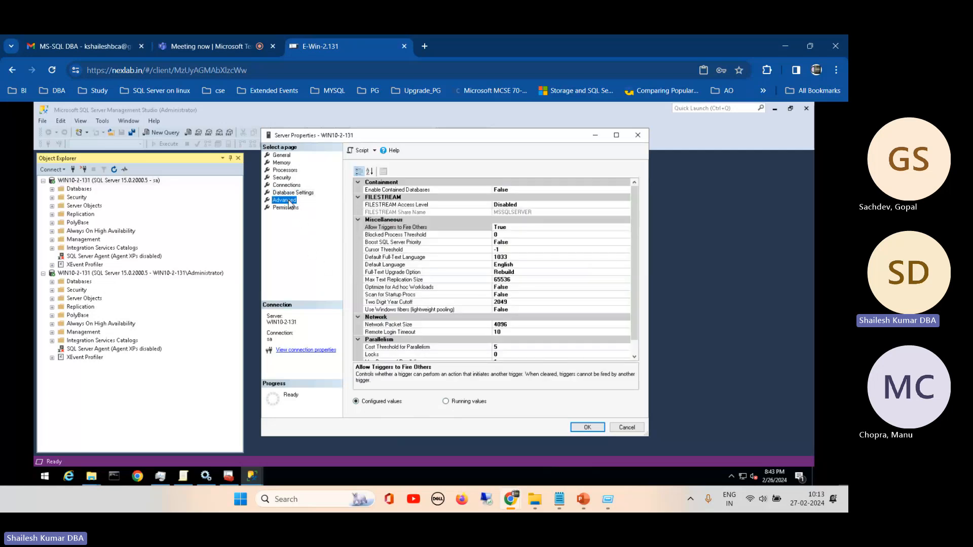
drag(652, 223, 703, 294)
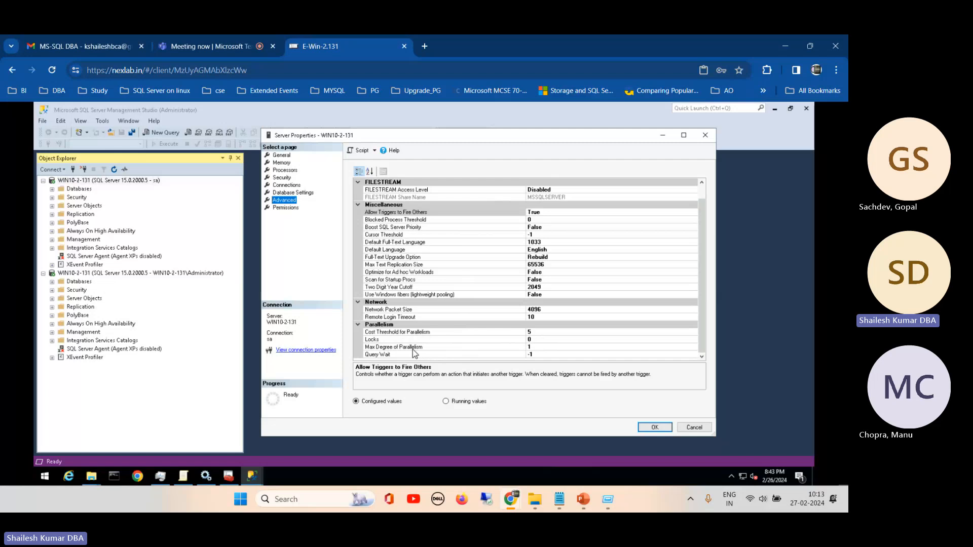
click(542, 348)
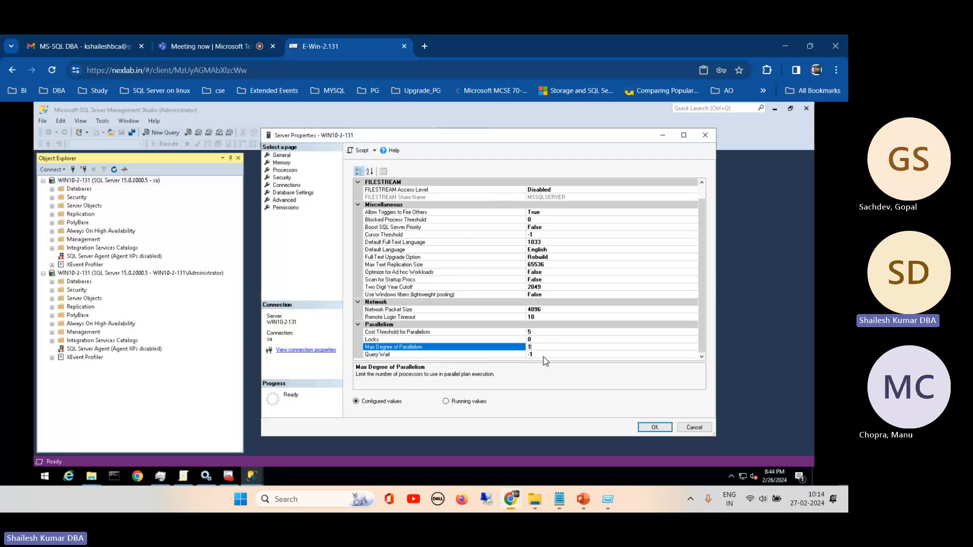
click(543, 355)
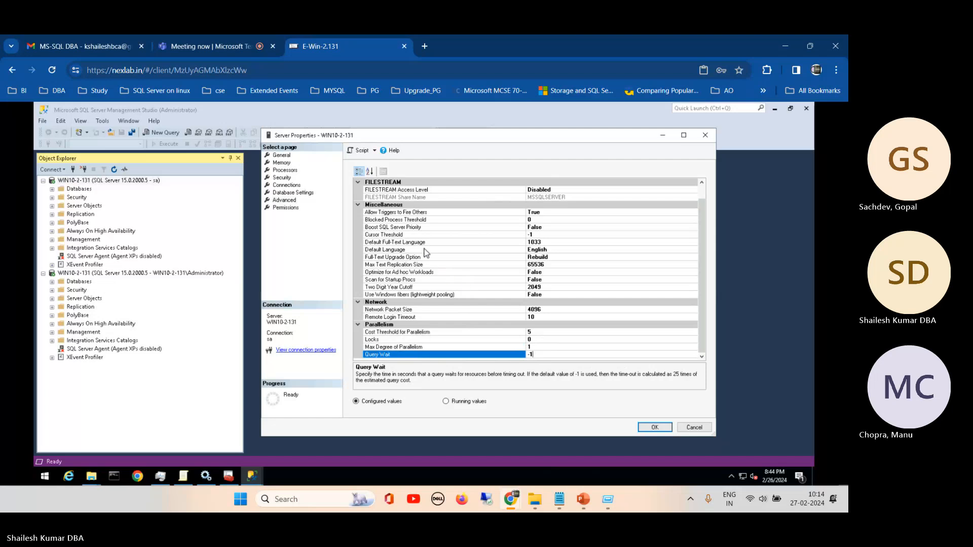
click(448, 274)
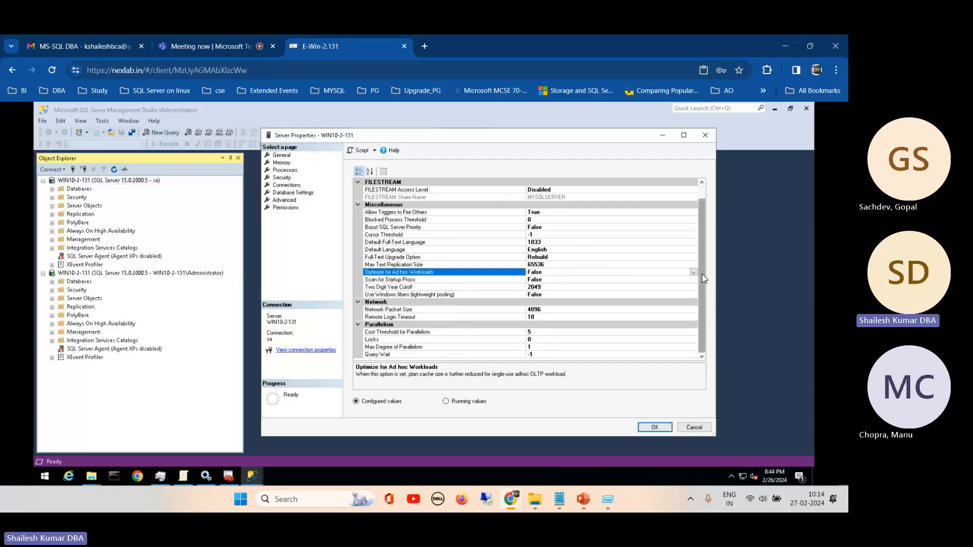
drag(701, 275, 700, 316)
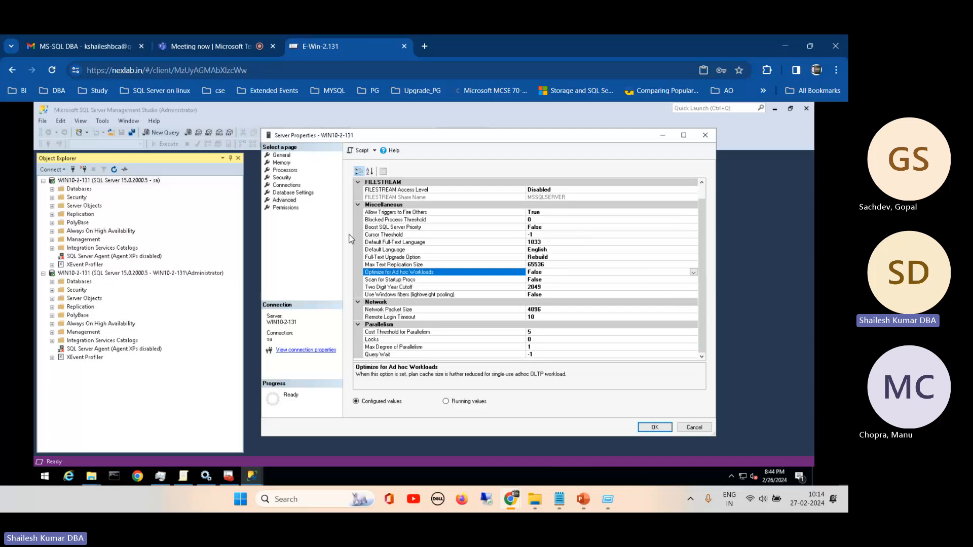
- Review the server permissions for the listed logins and roles in an enlarged dialog, and close the properties without saving
click(285, 208)
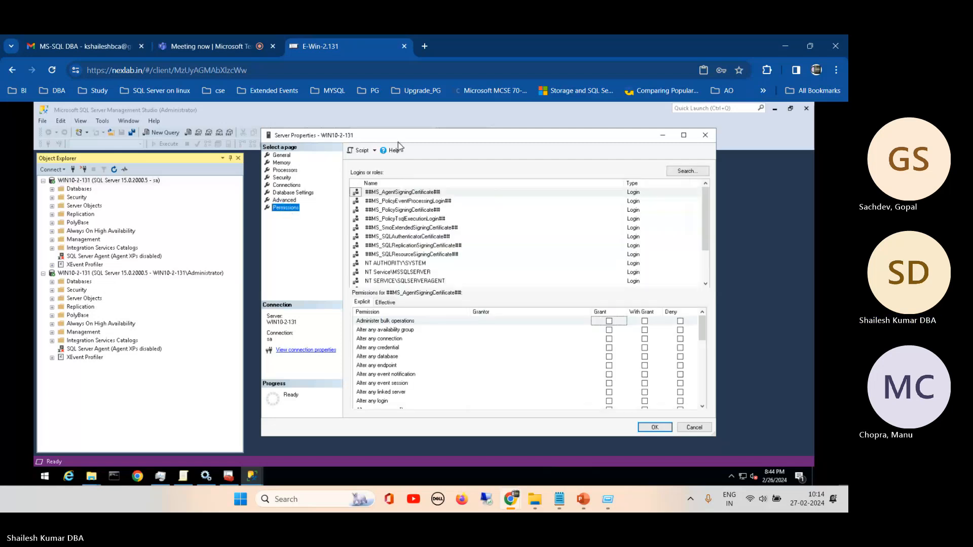
drag(416, 138, 345, 129)
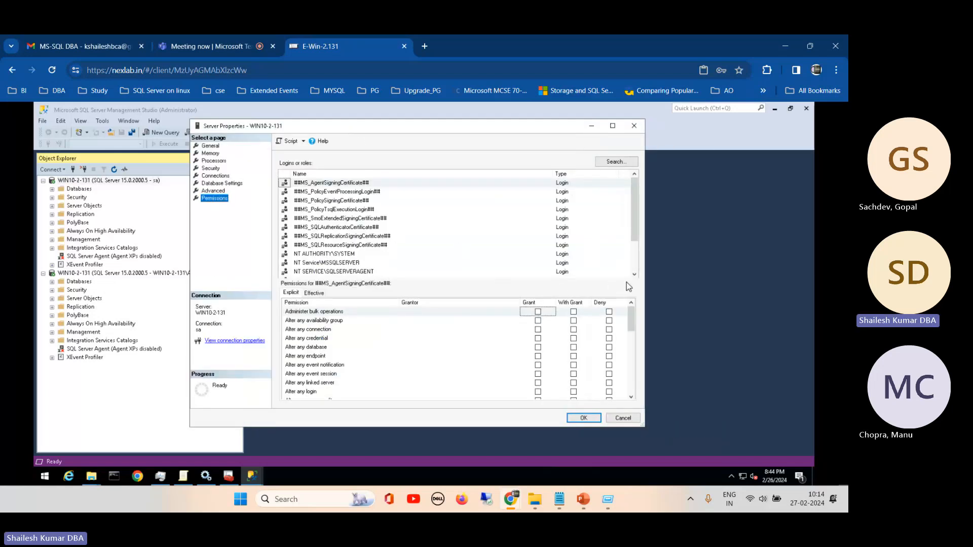
drag(633, 323, 631, 378)
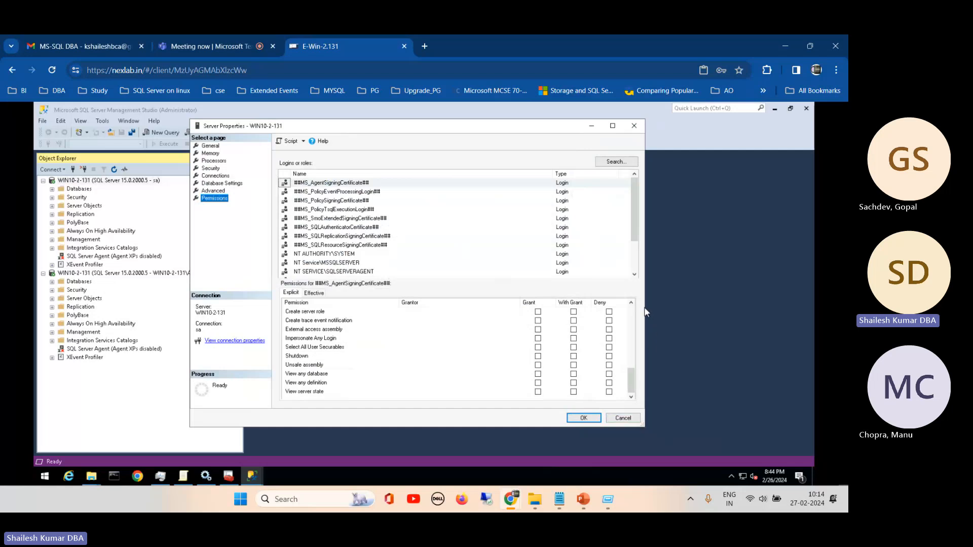
drag(648, 304, 726, 305)
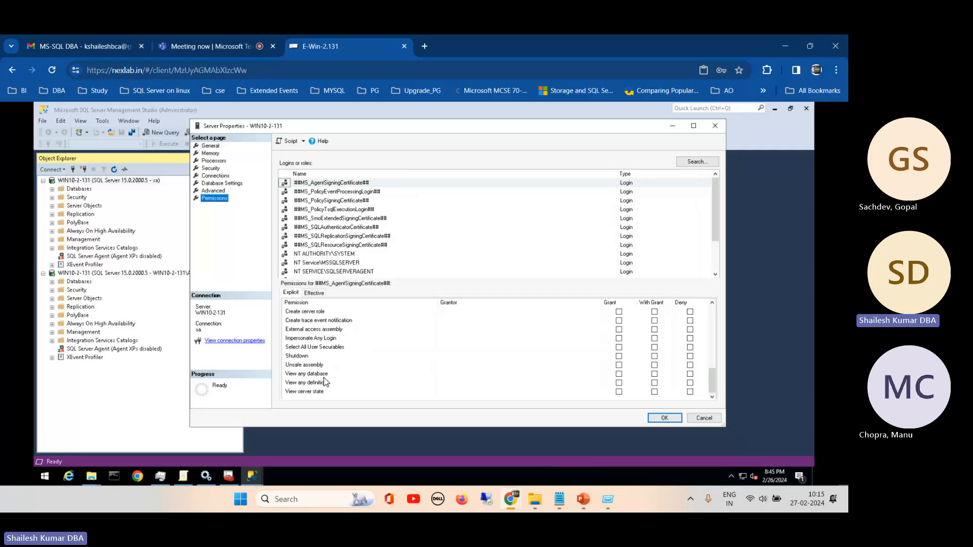
click(518, 365)
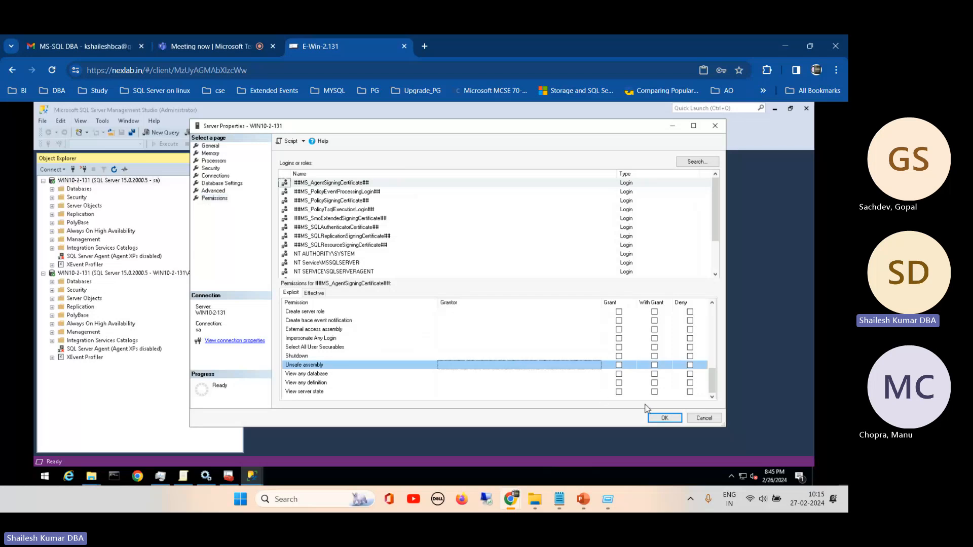
click(703, 418)
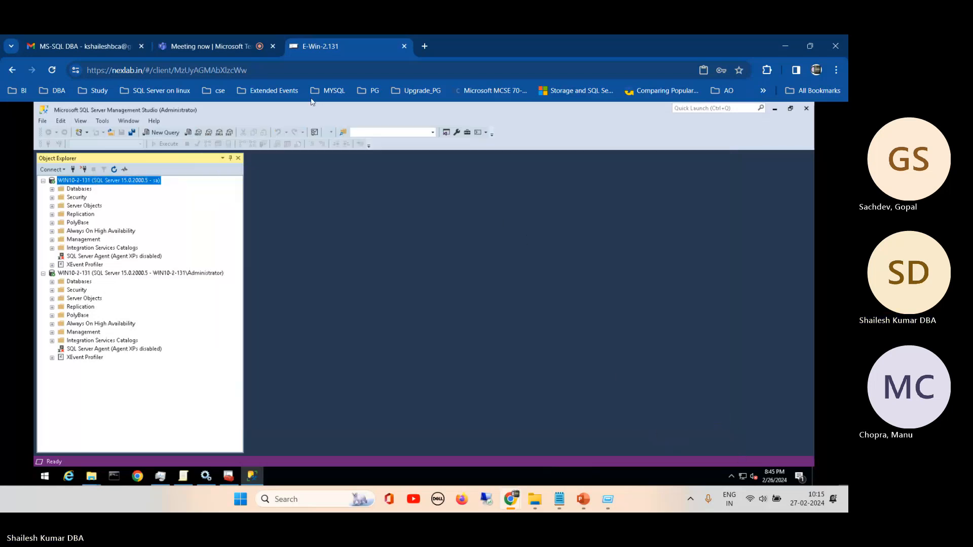
- Switch to the Microsoft Teams meeting to mute and unmute the microphone, and return to the E-Win-2.131 remote session
click(198, 45)
click(727, 115)
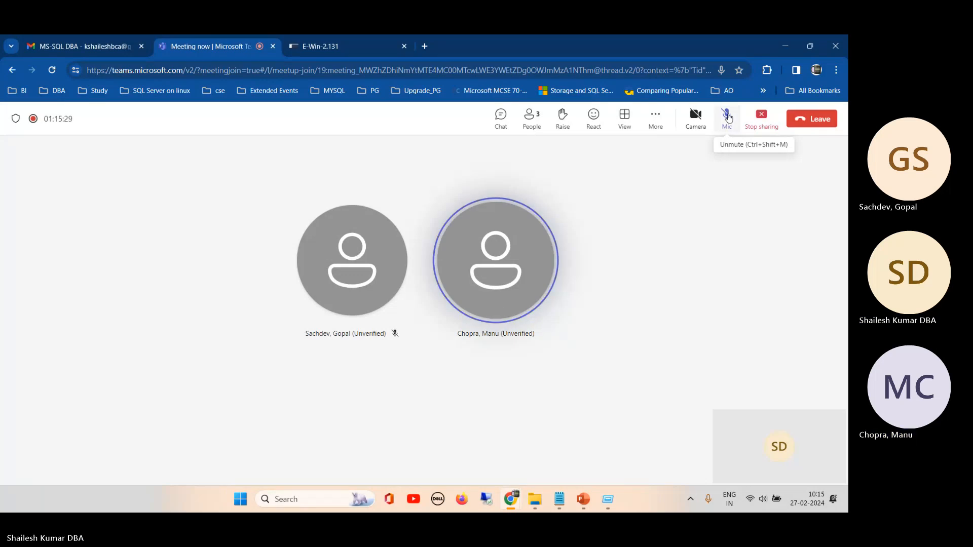
click(728, 116)
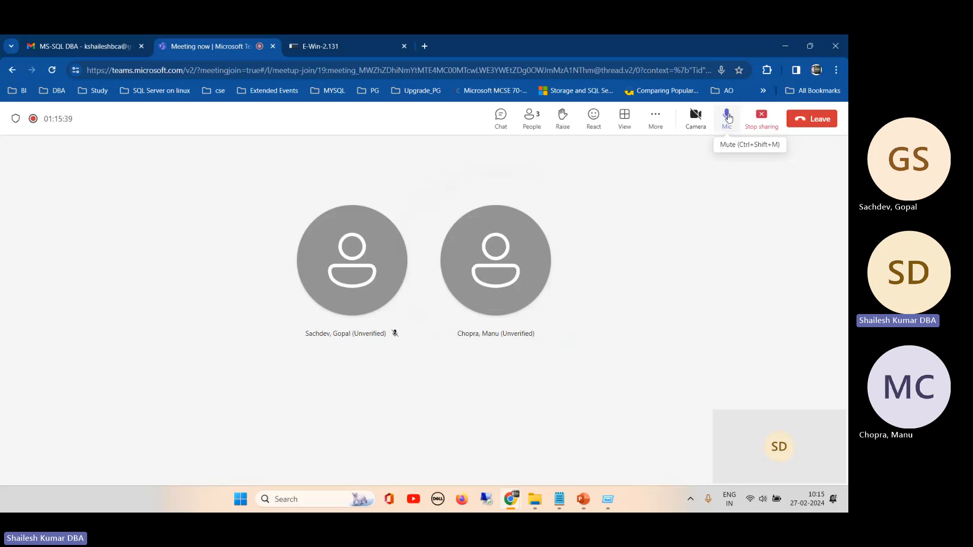
click(342, 45)
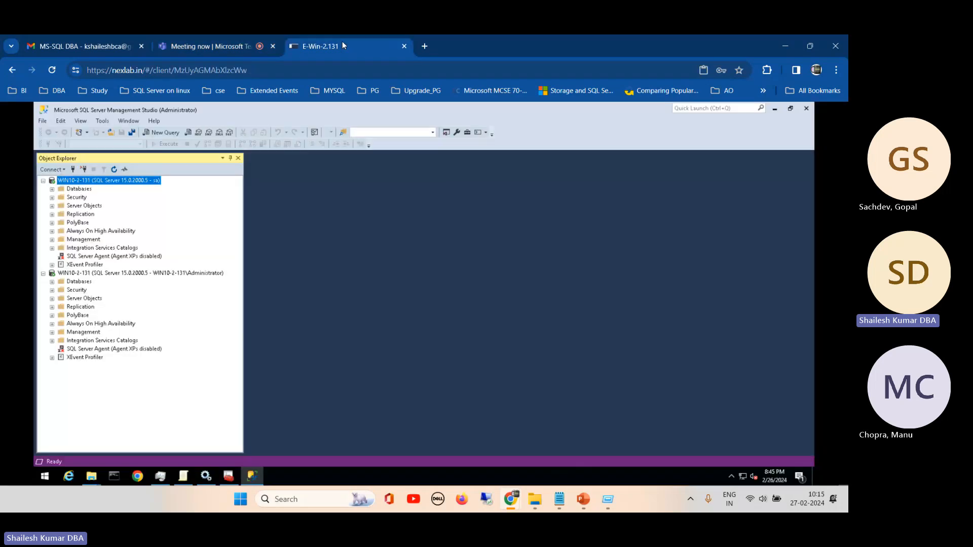
- Expand the Security folder of the sa connection, then run sp_configure in a new query and enlarge the results area
click(52, 197)
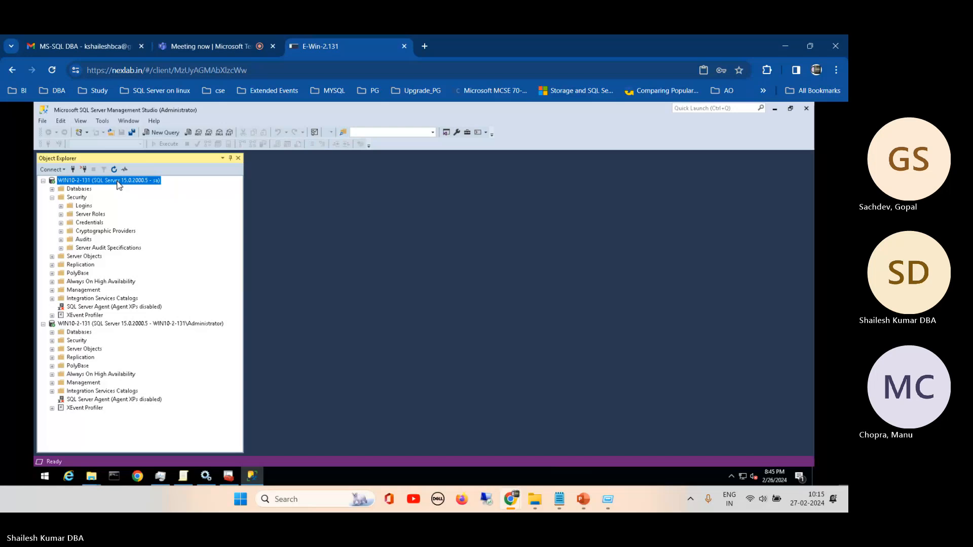
click(162, 133)
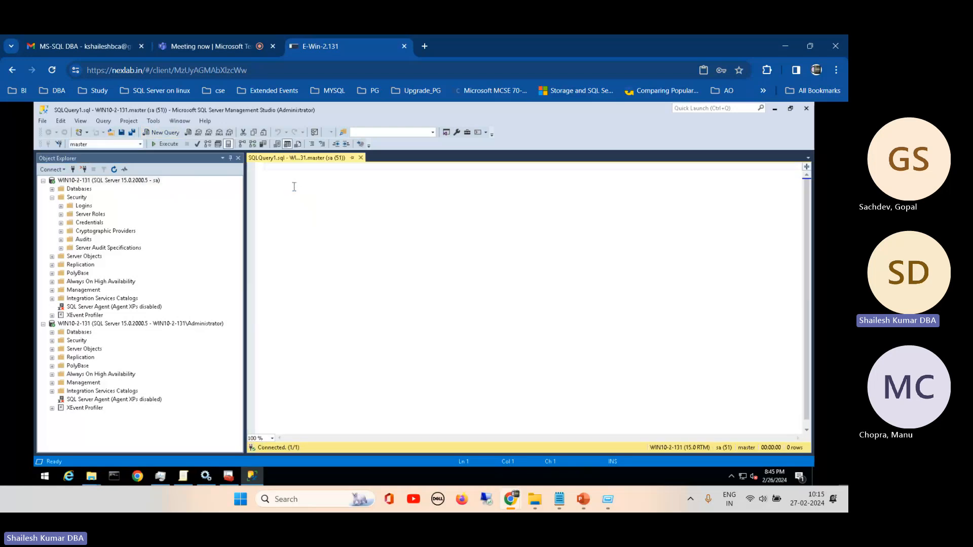
text(sp_)
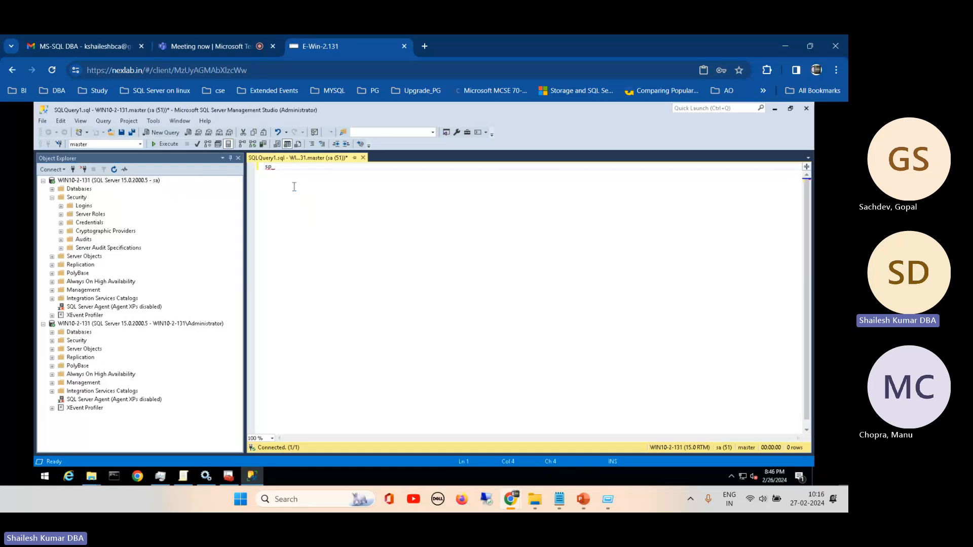
text(configure)
click(159, 143)
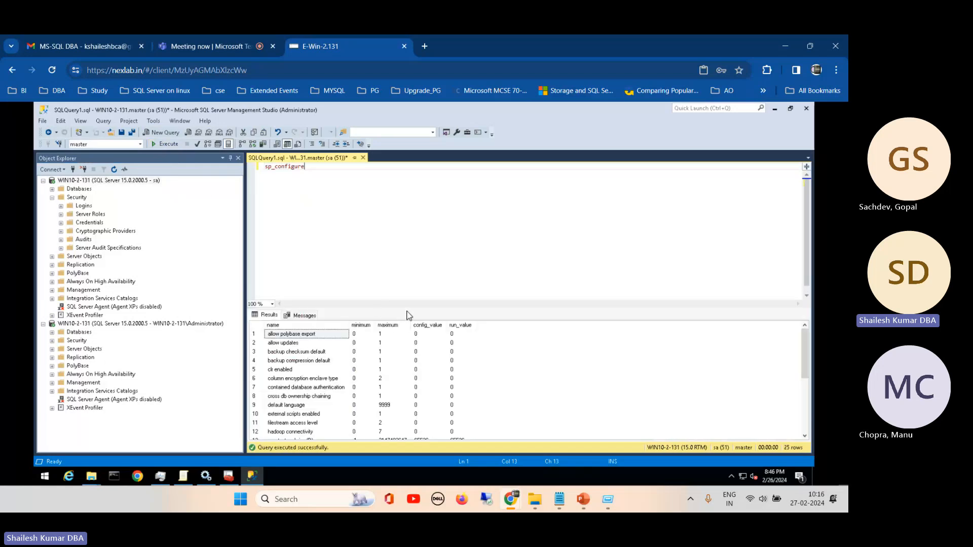
drag(407, 308, 467, 180)
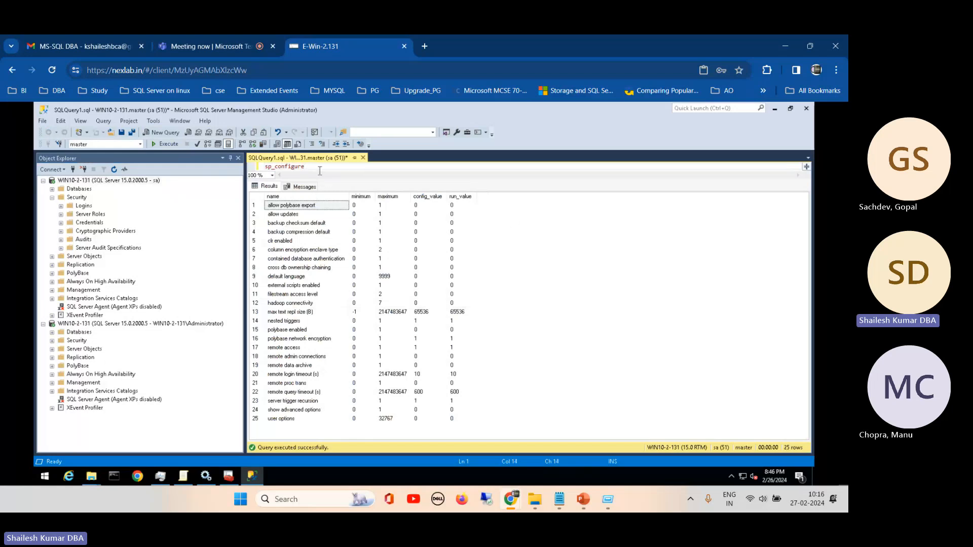
- Extend the query to sp_configure 'show advanced options', 1 using the option name from the results, and execute it
text(')
click(306, 412)
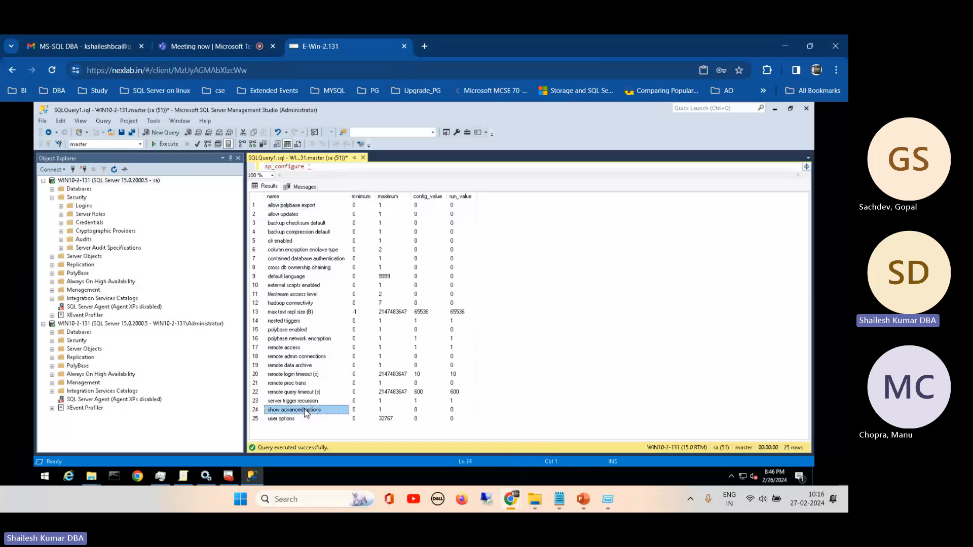
click(320, 169)
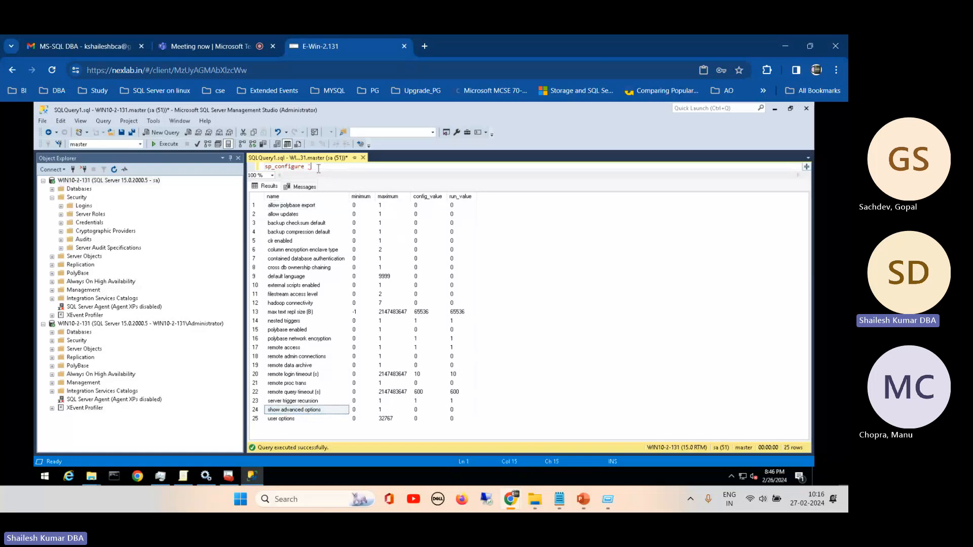
text(show advanced options)
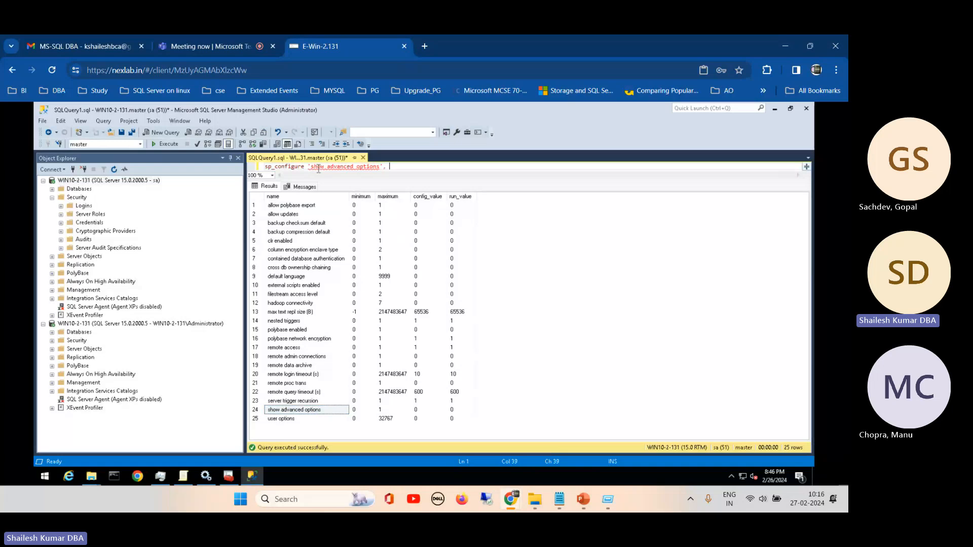
text(', 1)
click(166, 144)
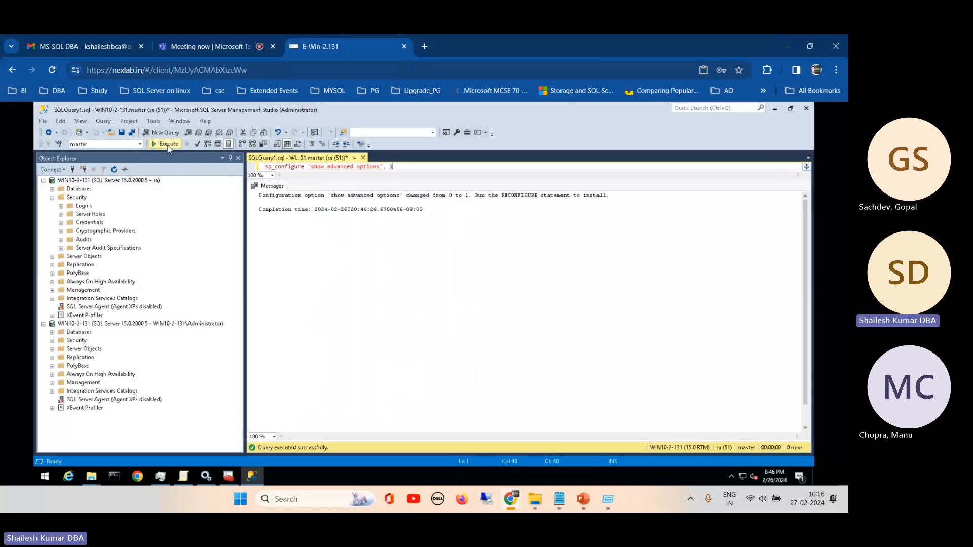
- Append the RECONFIGURE statement, copied from the message text, to the query and execute the whole line
click(509, 195)
double_click(509, 195)
text(RECONFIGURE)
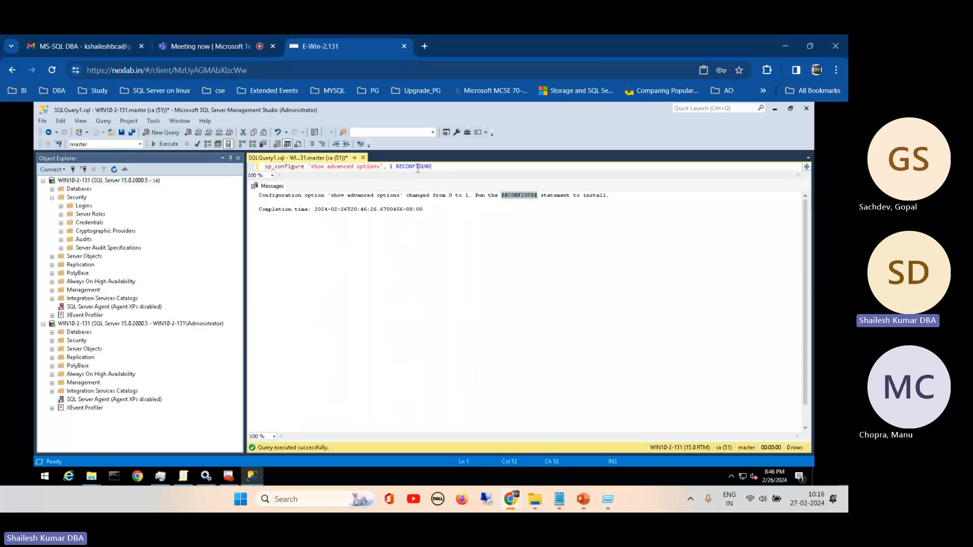
drag(447, 166, 263, 166)
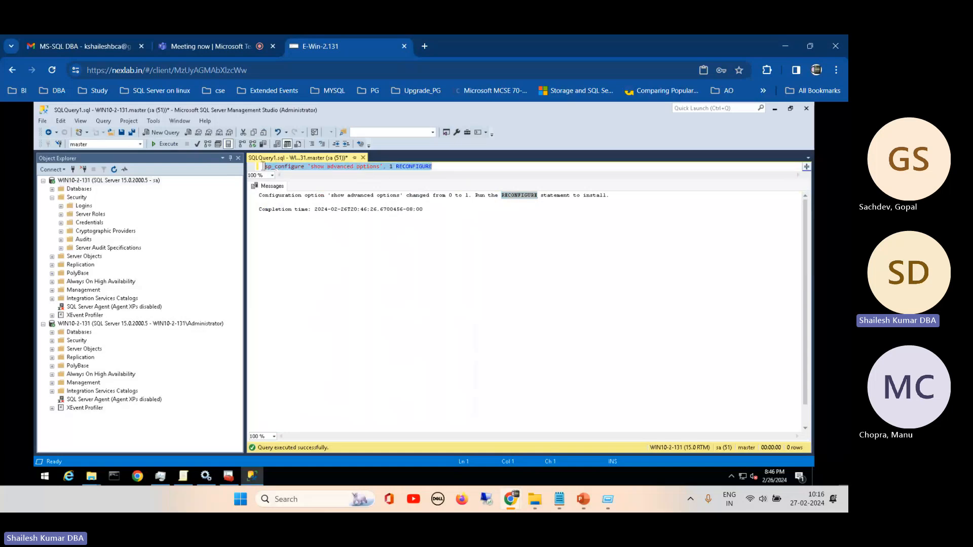
key(F5)
- Execute only the sp_configure part of the line, look through the full option list, and widen the name column
double_click(284, 166)
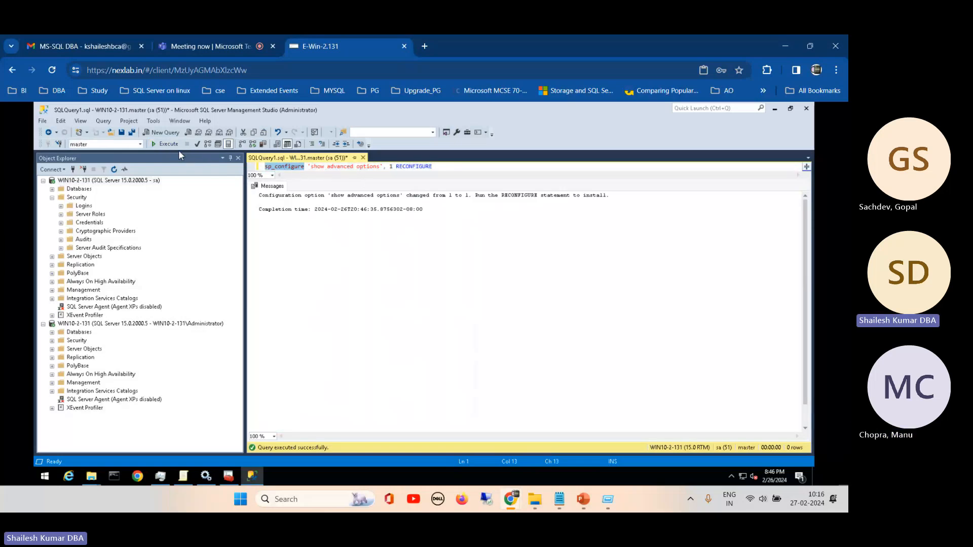
click(165, 144)
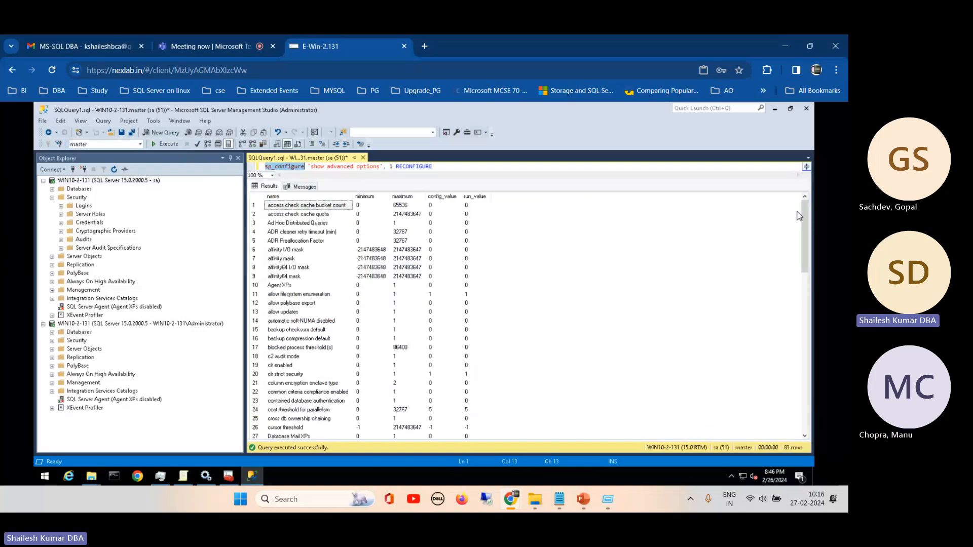
drag(802, 213, 788, 452)
drag(802, 247, 765, 166)
click(349, 205)
drag(353, 196, 394, 196)
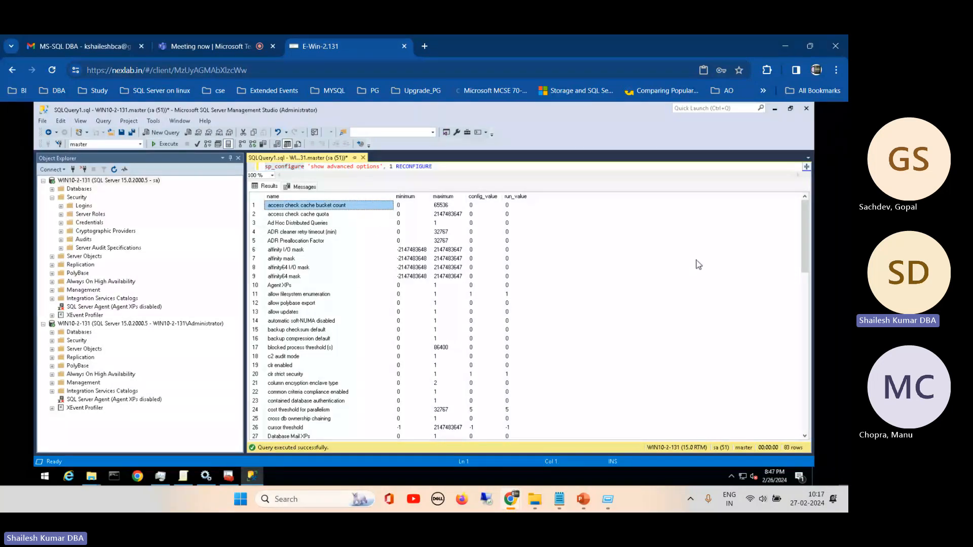
- Examine advanced options in the results, including Database Mail XPs, fill factor, min memory per query, max and min server memory, and nested triggers
drag(805, 225, 806, 262)
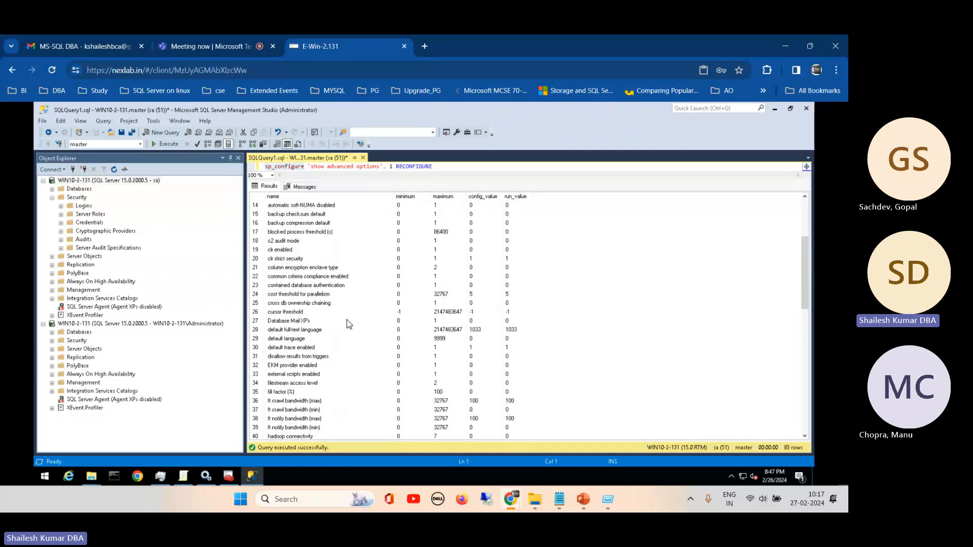
click(291, 322)
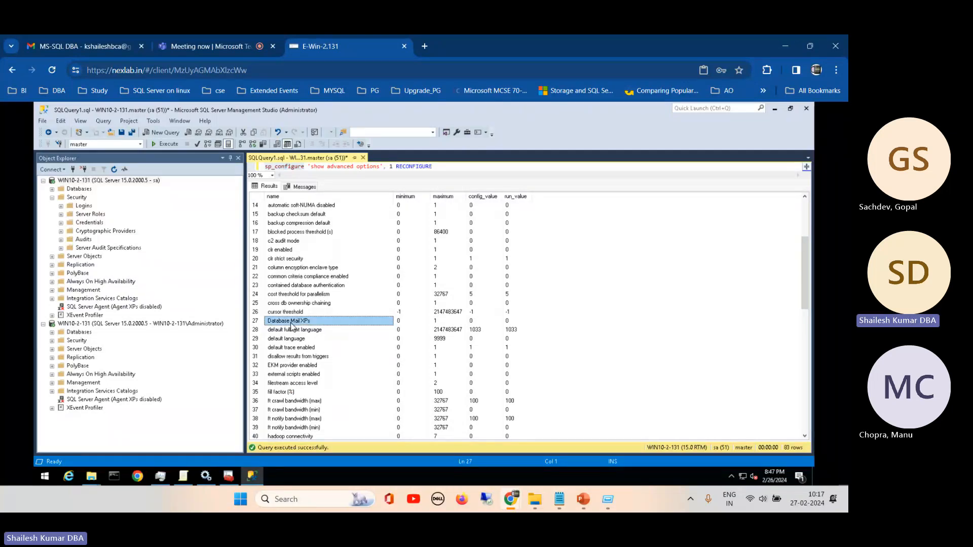
click(286, 393)
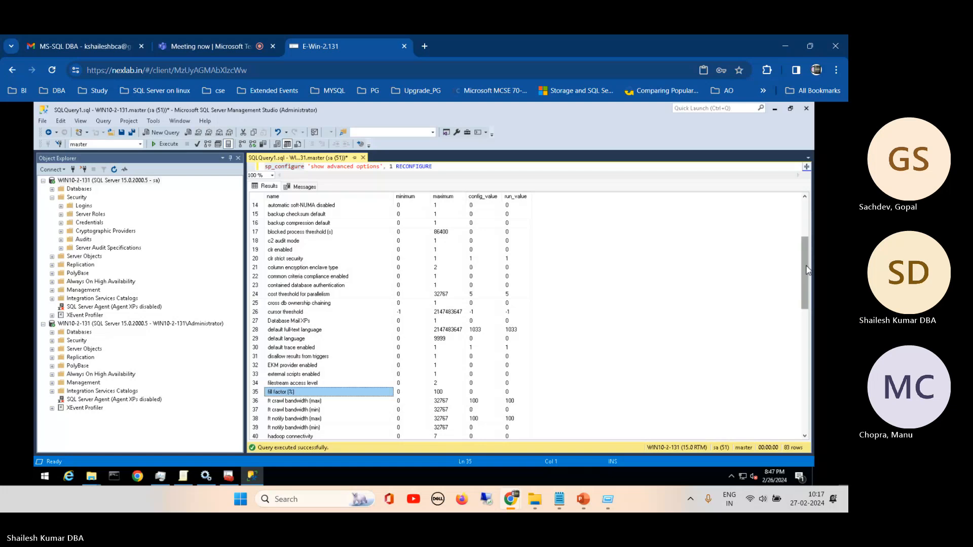
drag(808, 270, 807, 354)
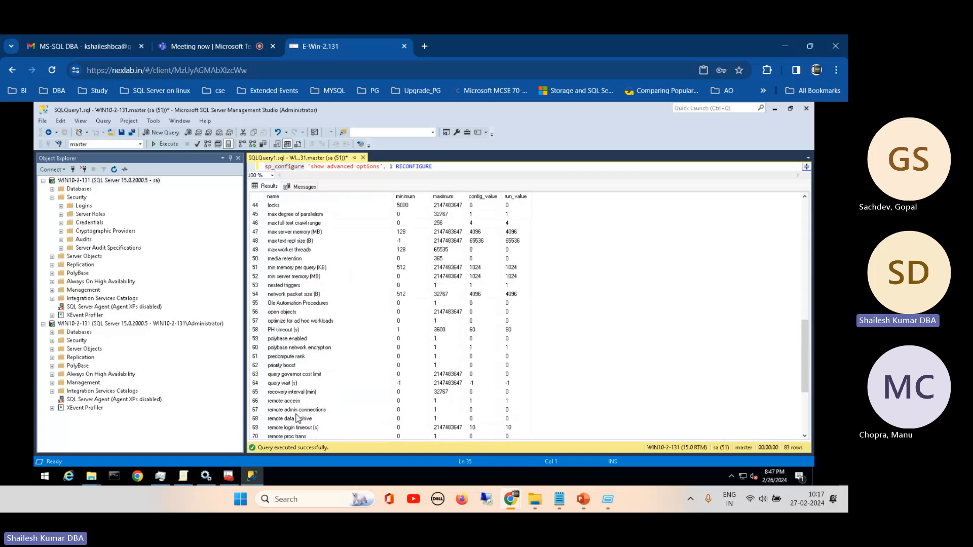
click(282, 269)
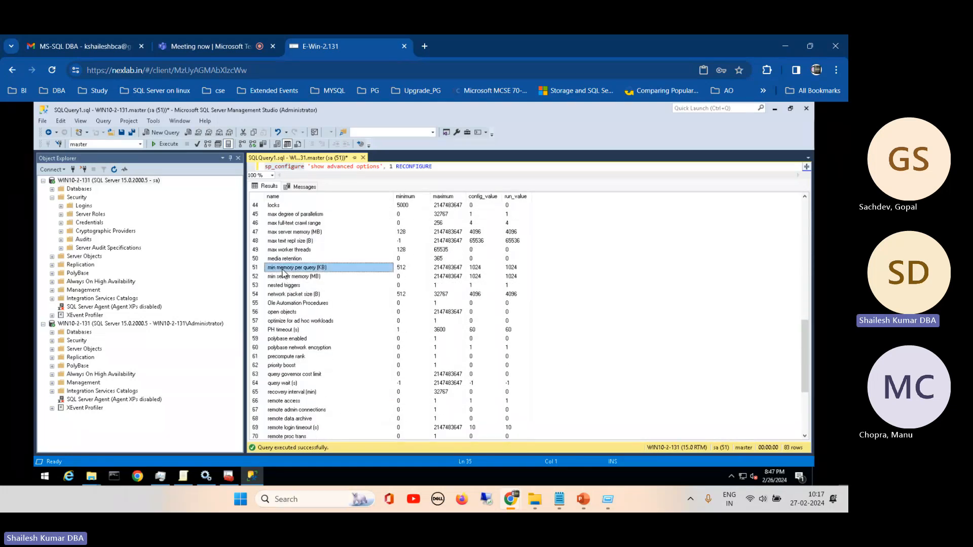
click(281, 232)
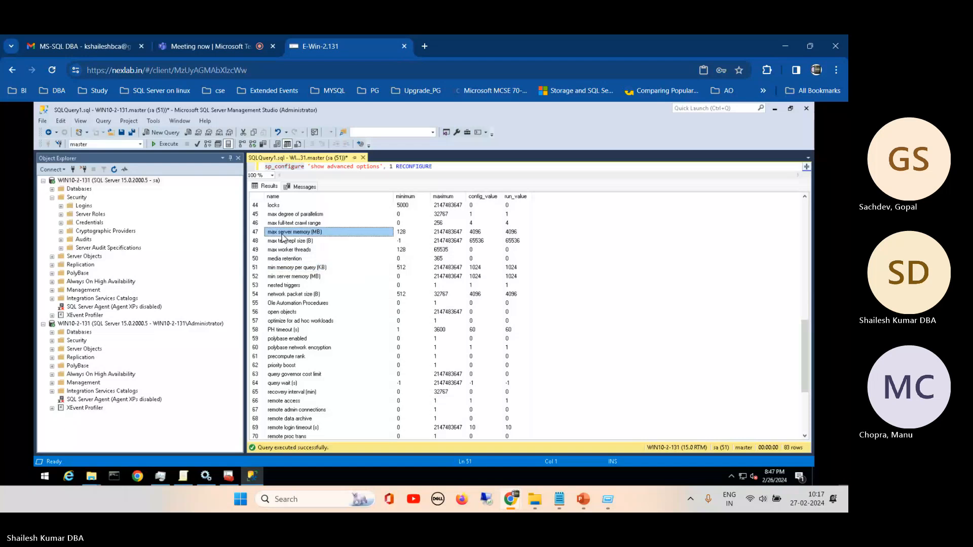
click(282, 276)
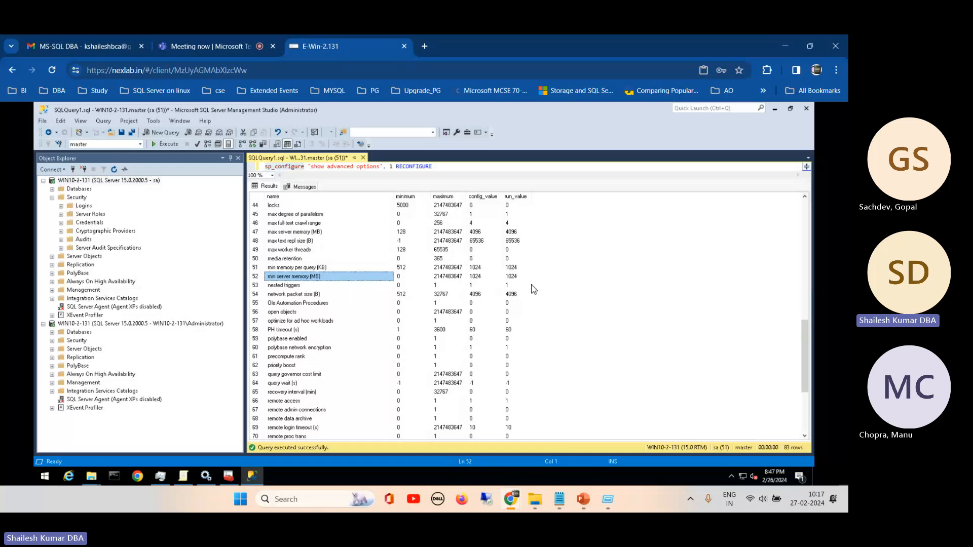
click(342, 285)
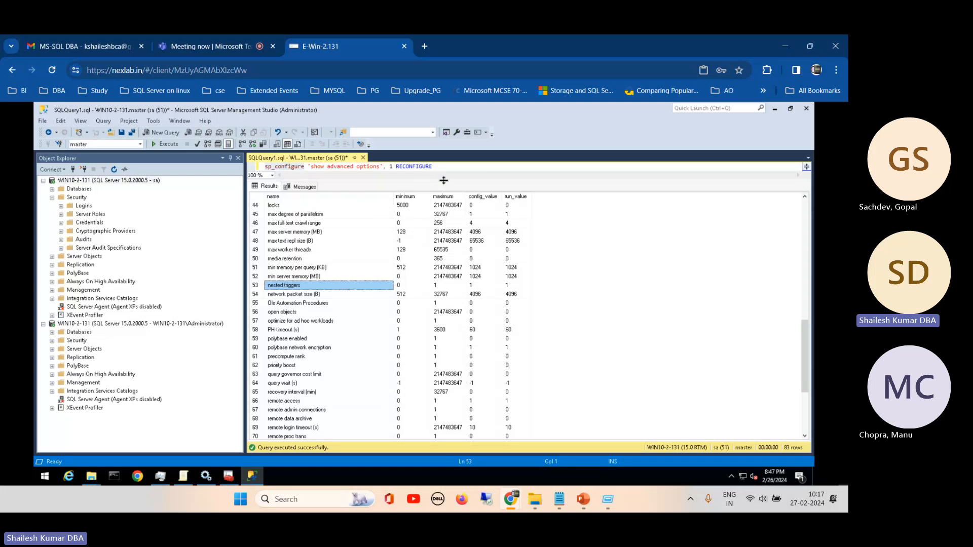
- Enlarge the query editor area and add the query select * from sys.configurations below the sp_configure line
drag(443, 180, 443, 206)
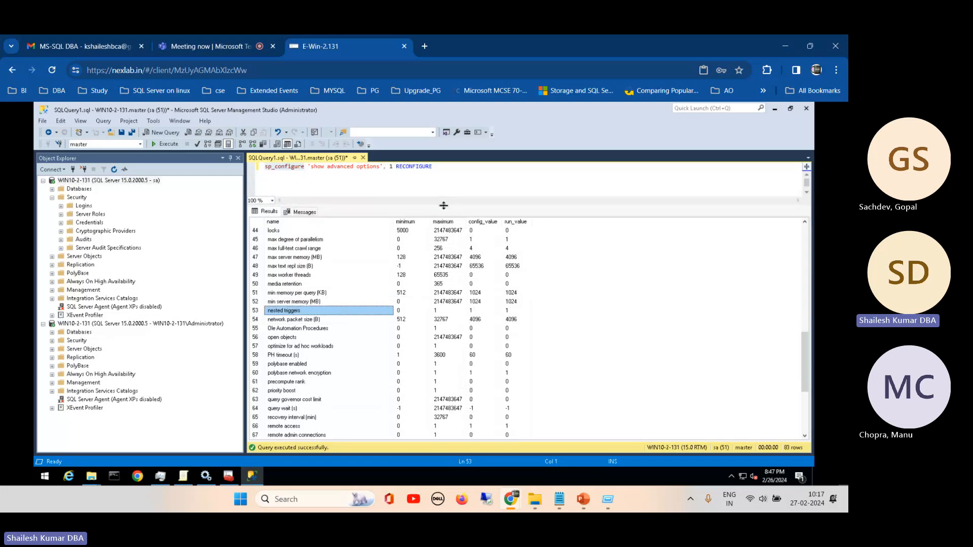
click(461, 172)
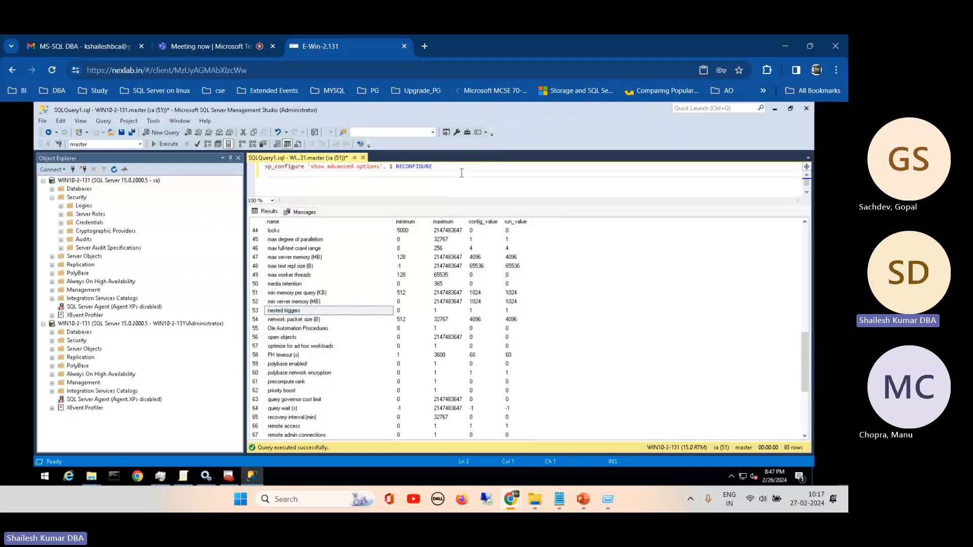
key(Return)
text(seelct)
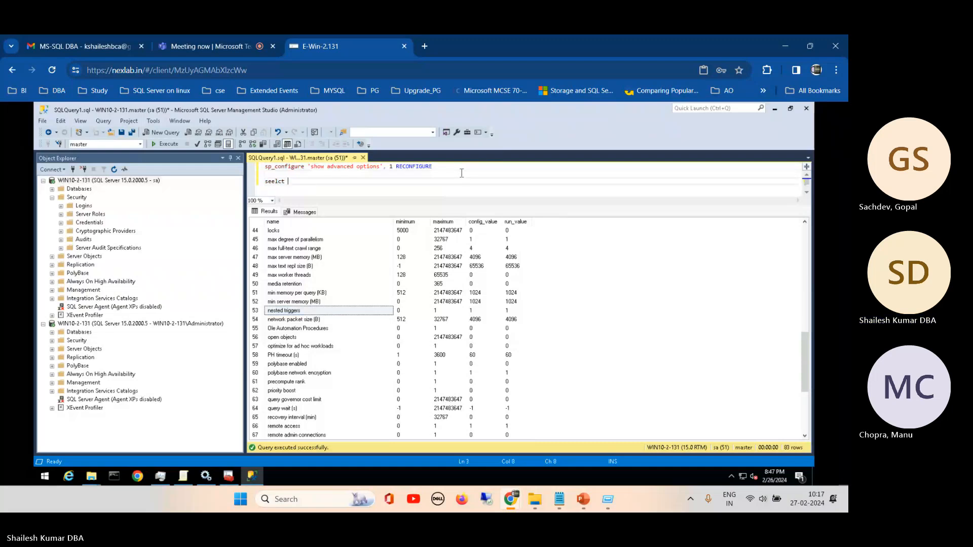
key(BackSpace)
key(BackSpace)
key(BackSpace)
key(BackSpace)
text(ledct)
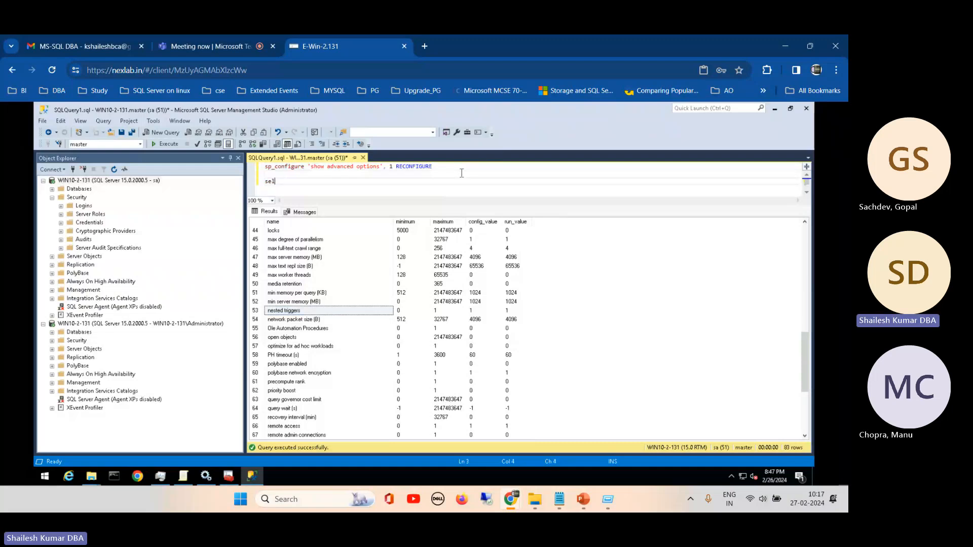
key(BackSpace)
key(BackSpace)
key(BackSpace)
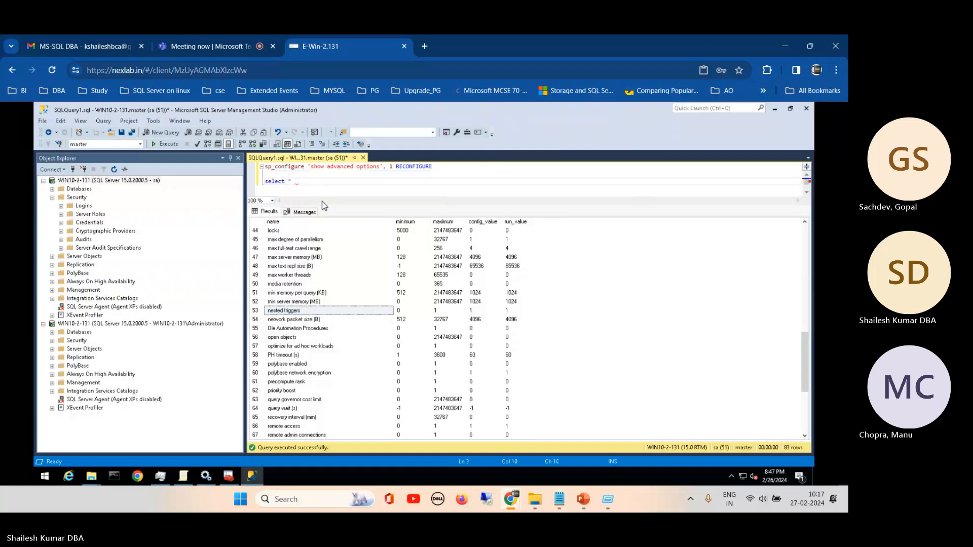
text(from sys.)
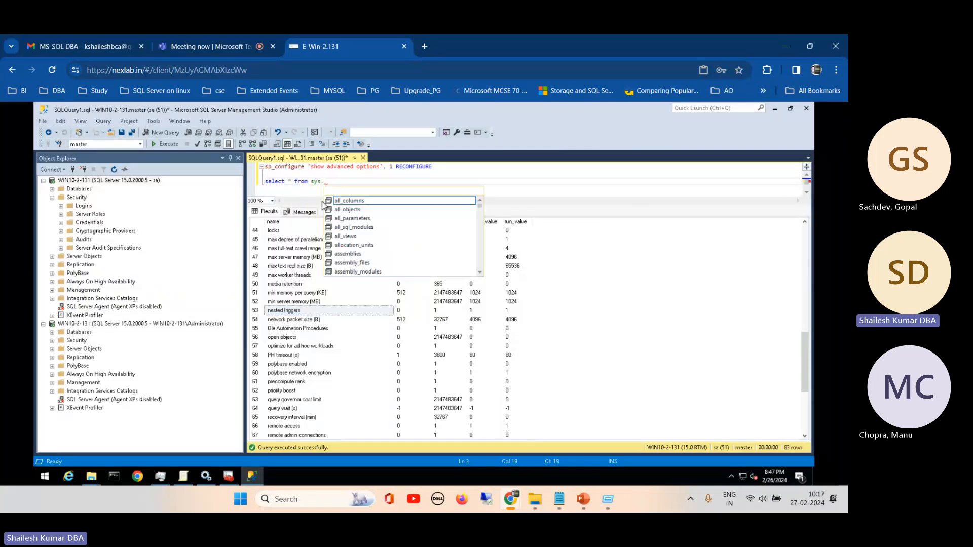
text(conf)
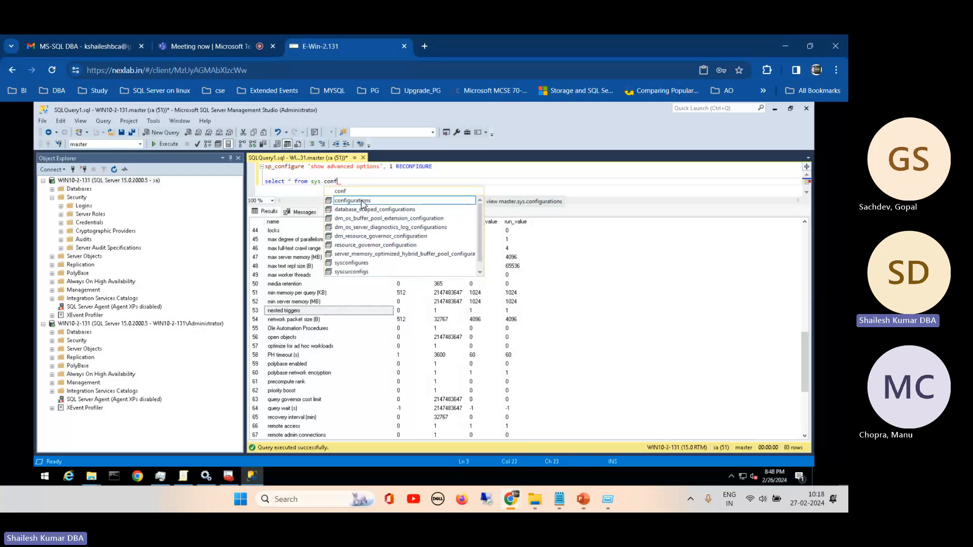
click(363, 201)
double_click(363, 202)
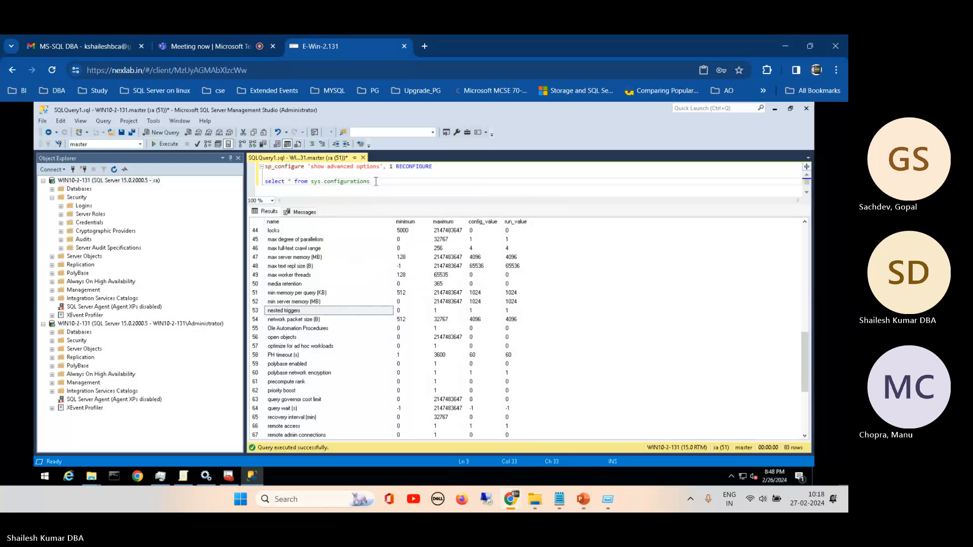
- Execute only the sys.configurations query, widen the description column, and examine the description and is_dynamic columns
drag(375, 181, 251, 189)
click(168, 145)
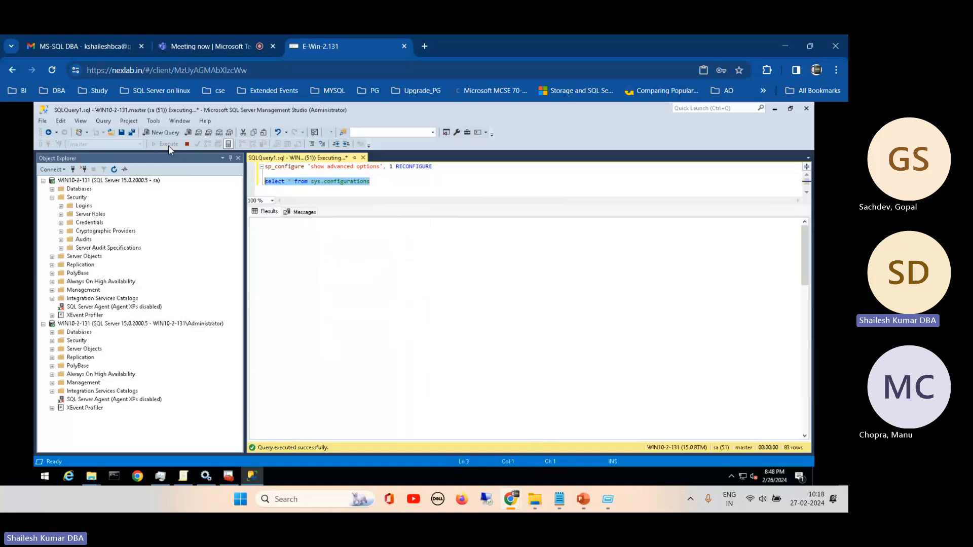
click(547, 224)
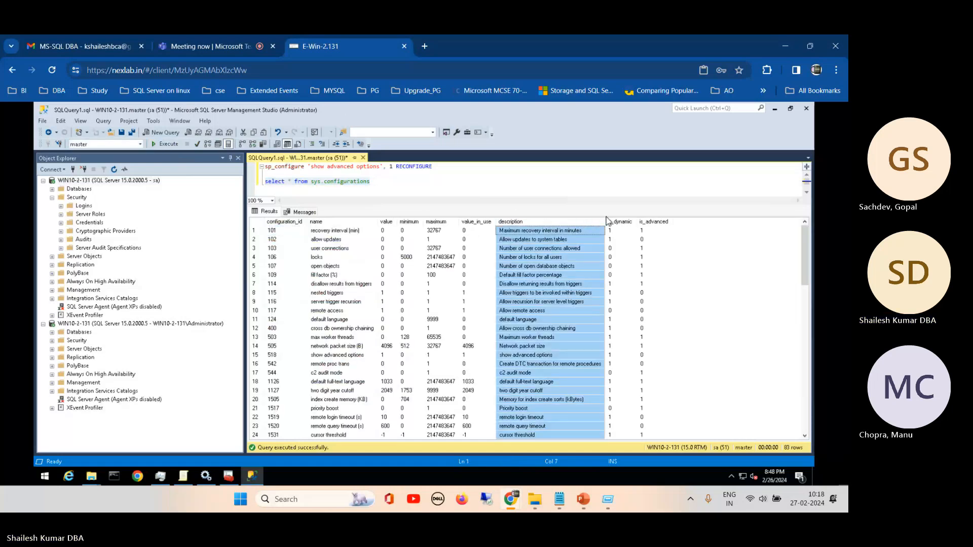
drag(607, 221, 650, 221)
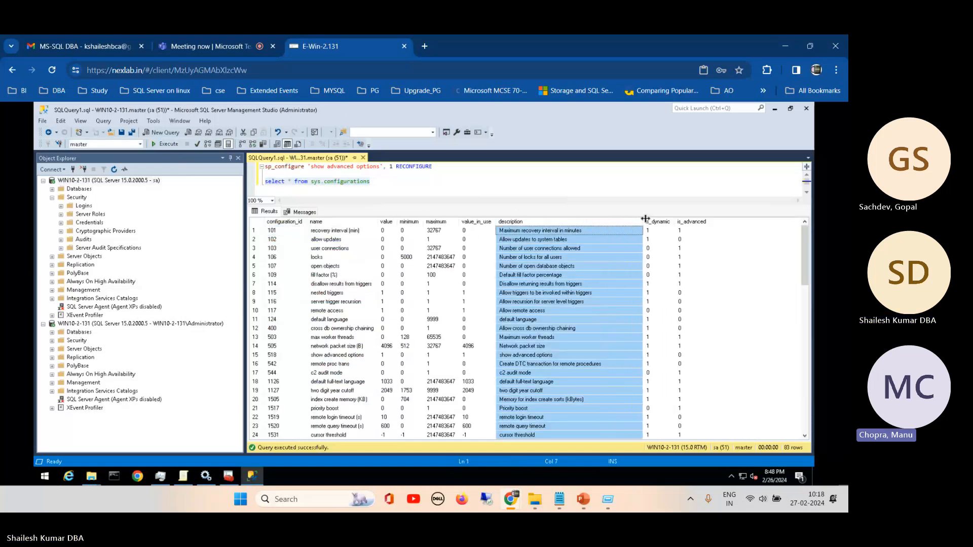
click(654, 223)
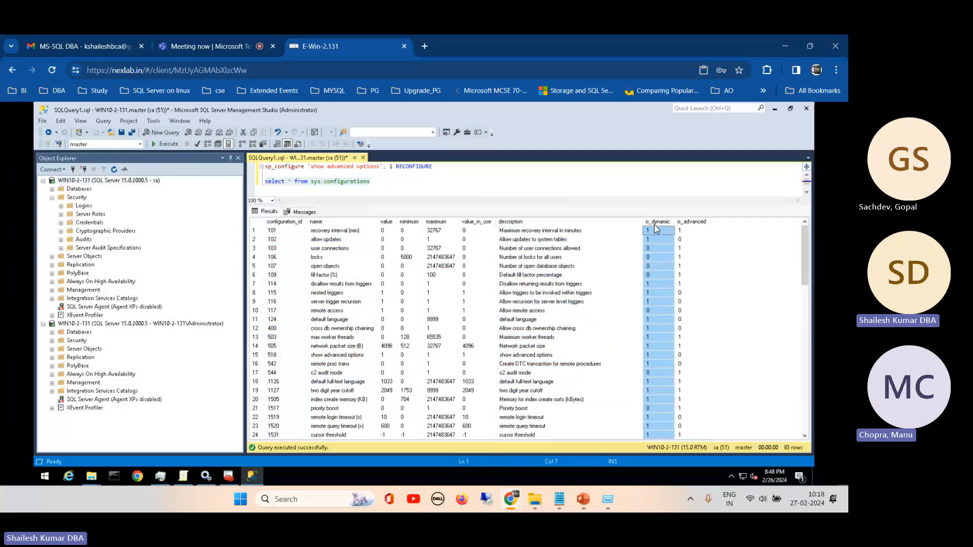
drag(712, 221, 732, 222)
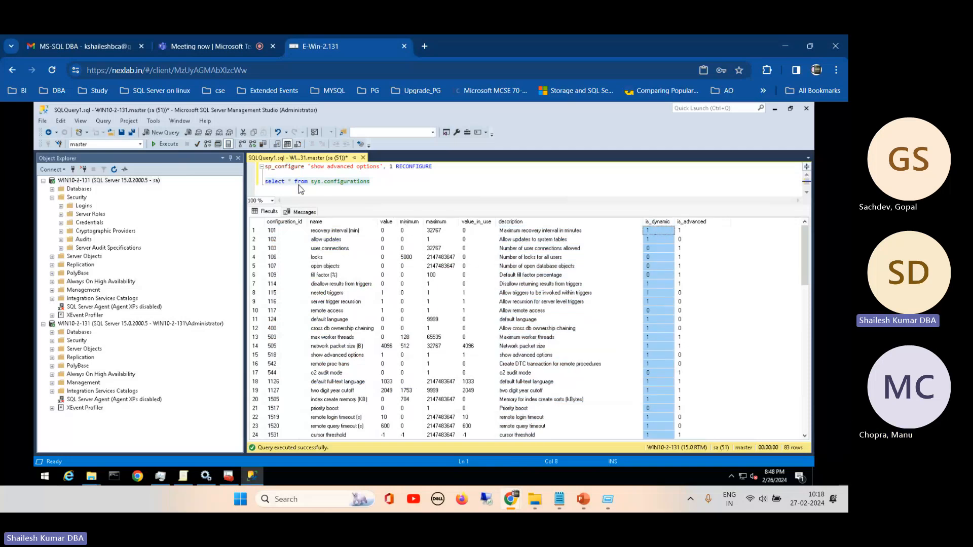
- Highlight the sp_configure line in the editor and look through the sys.configurations results down to the last row
click(384, 205)
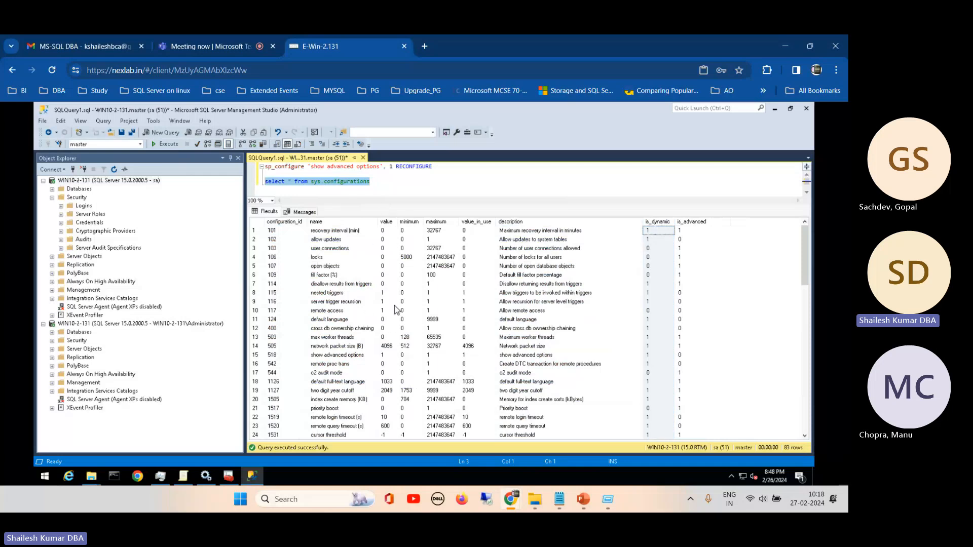
drag(265, 166, 441, 164)
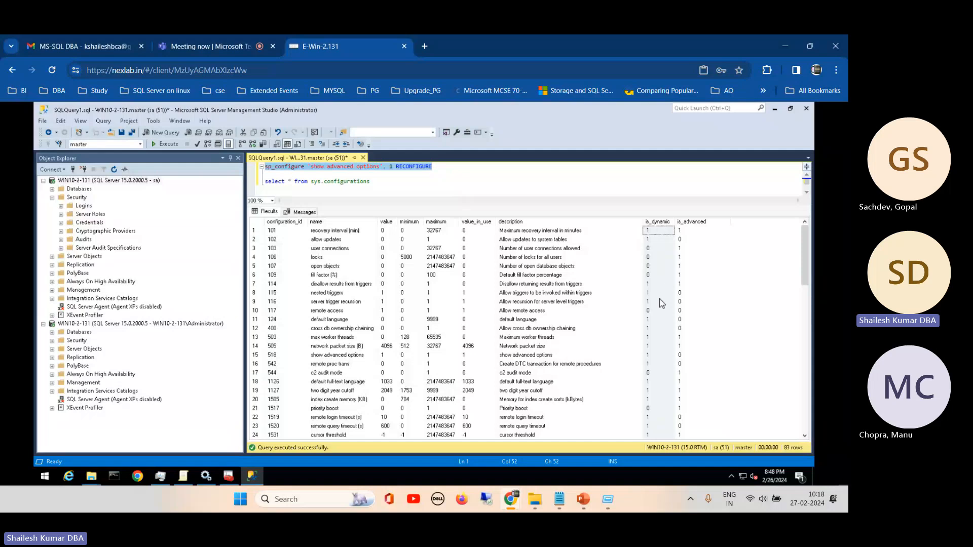
drag(808, 255, 809, 436)
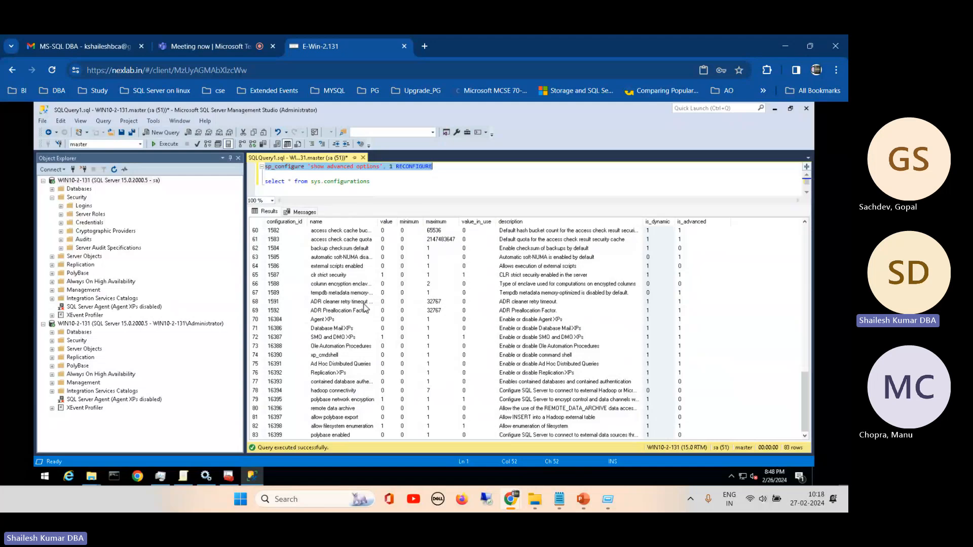
scroll(787, 314, up, 10)
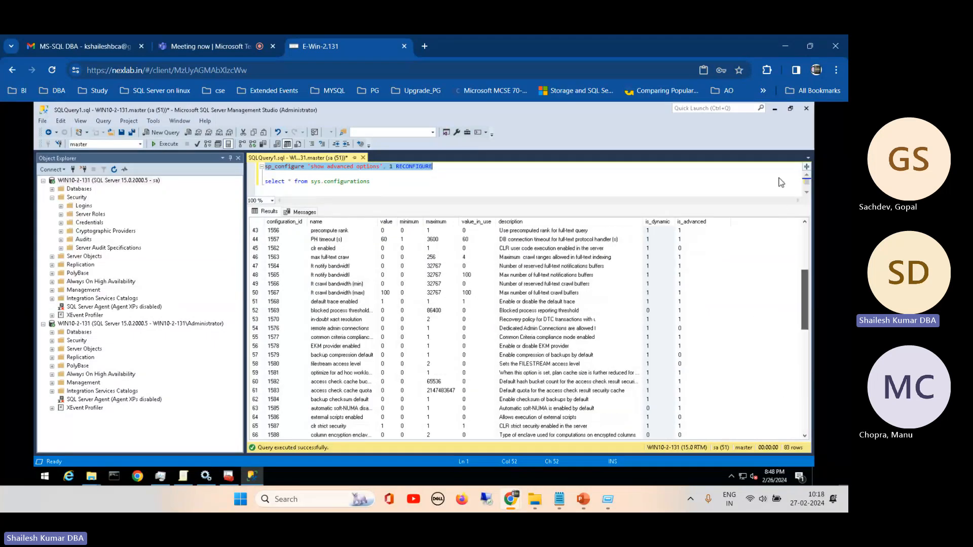
scroll(786, 314, down, 10)
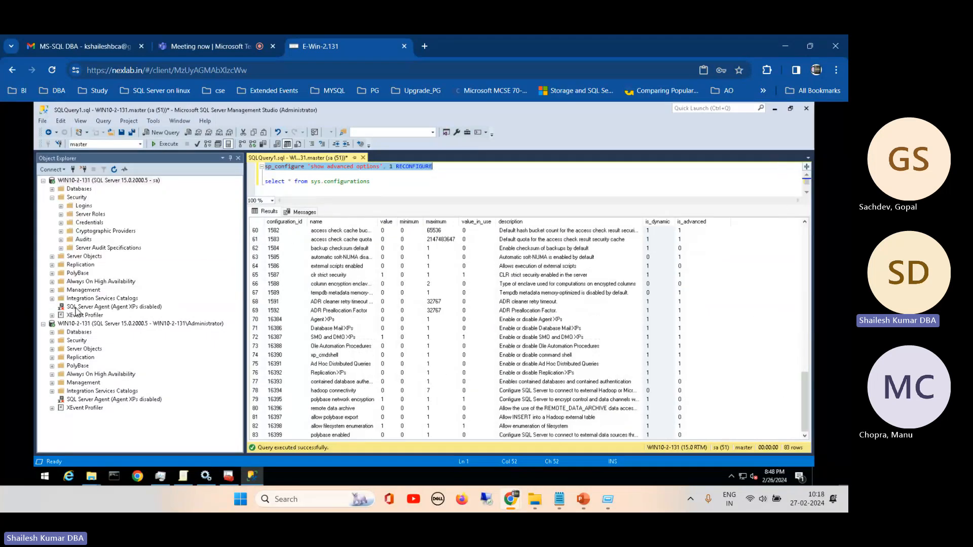
- Request a start of the SQL Server Agent service under the sa connection and decline the confirmation
right_click(75, 307)
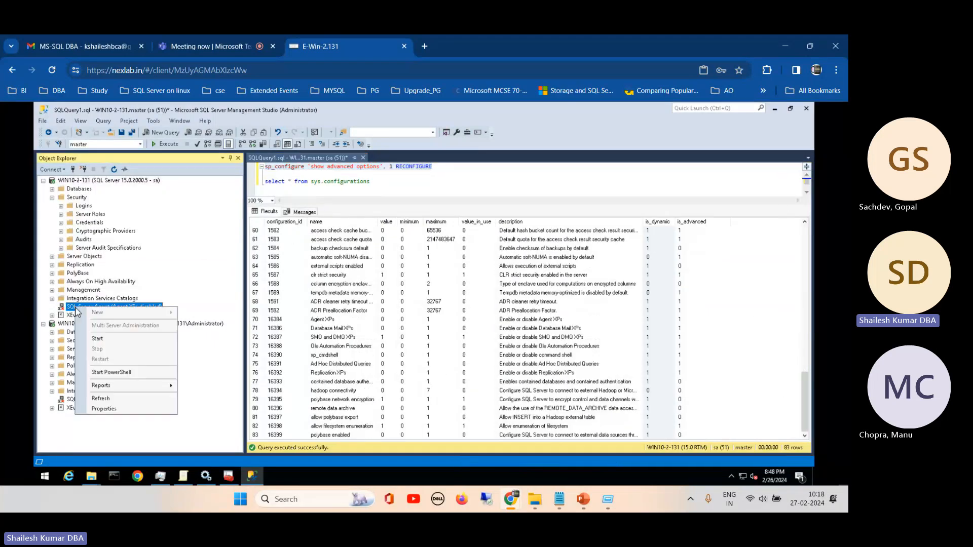
click(97, 338)
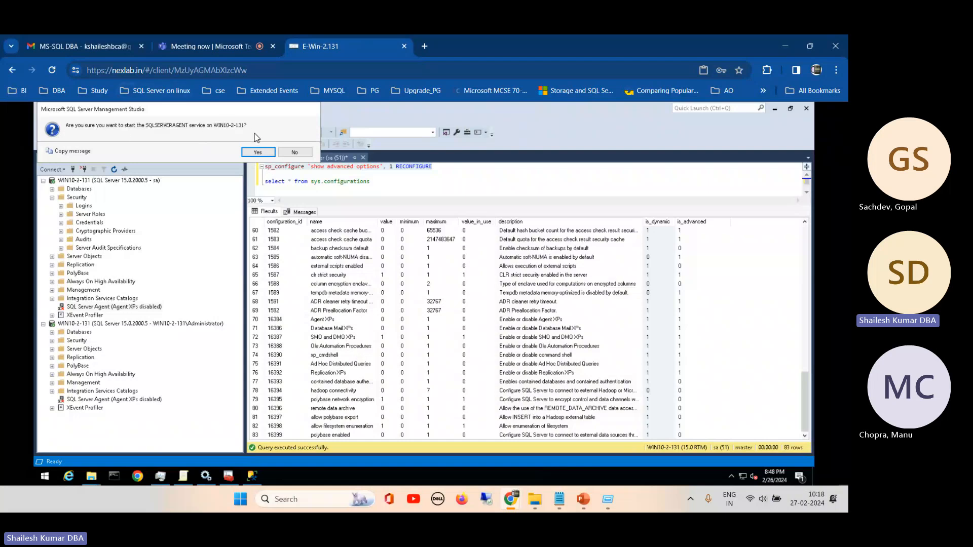
click(295, 152)
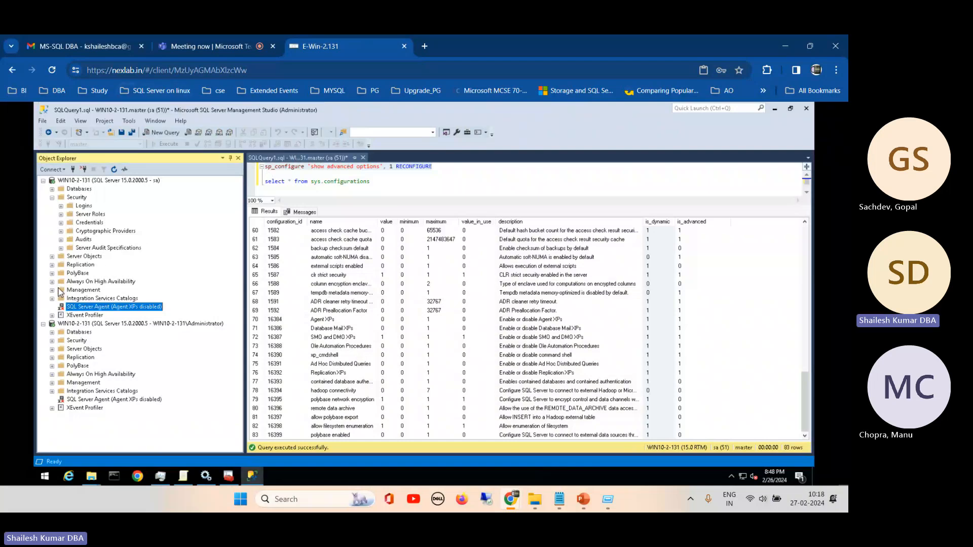
- Run the Database Mail configuration from the Management node as far as the task selection, decline enabling the feature, and cancel the wizard
click(52, 290)
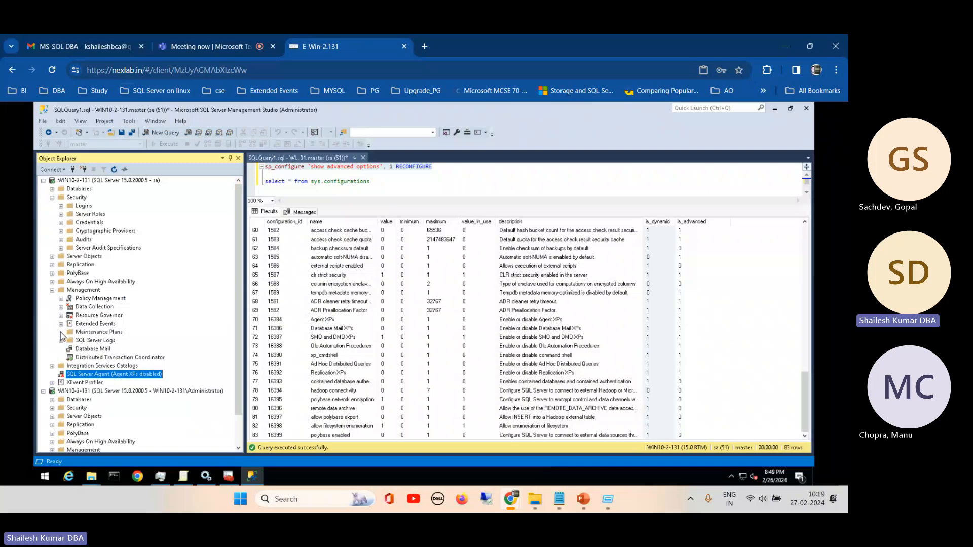
click(85, 349)
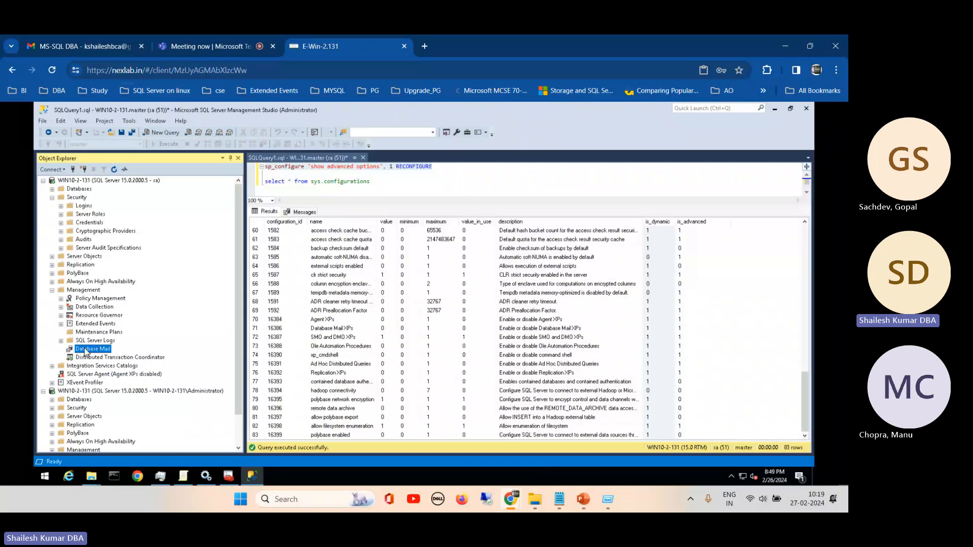
right_click(85, 349)
click(128, 353)
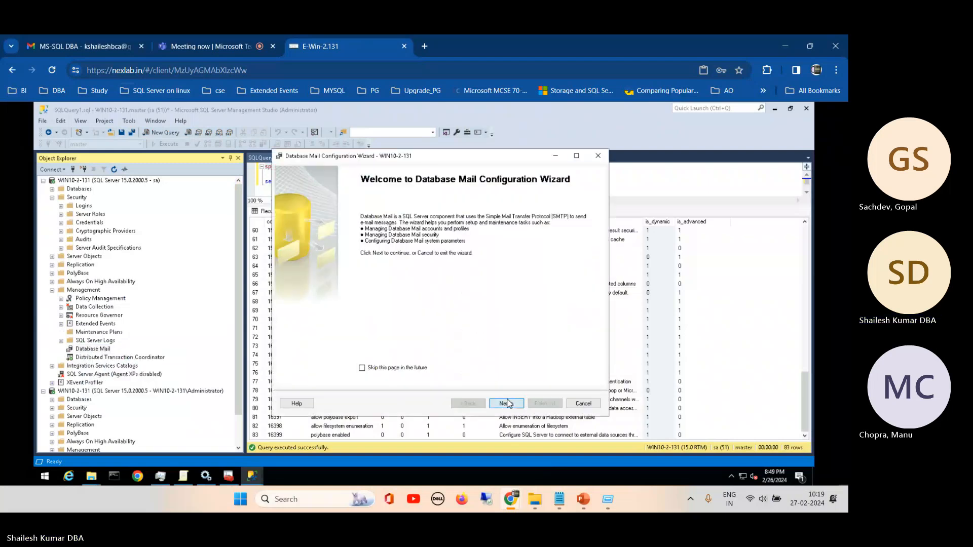
click(507, 403)
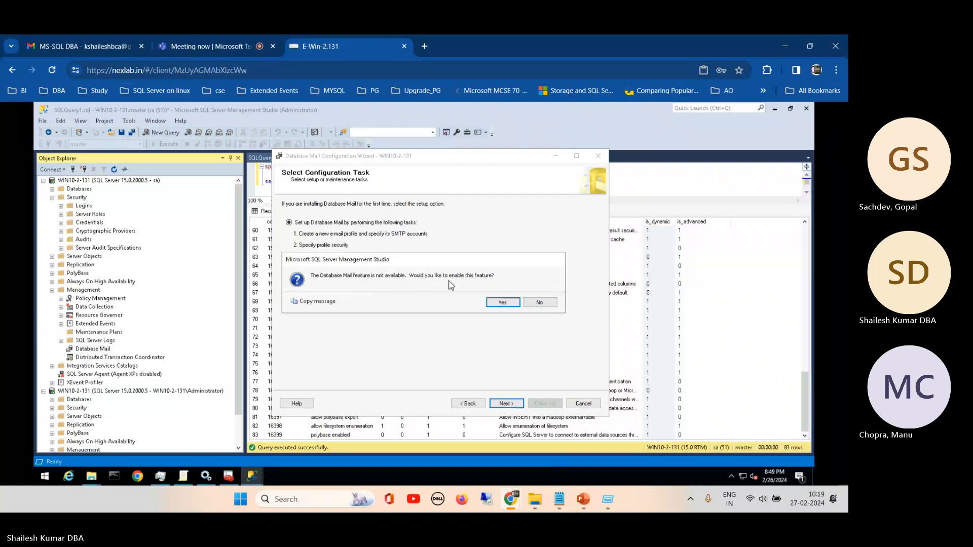
click(540, 303)
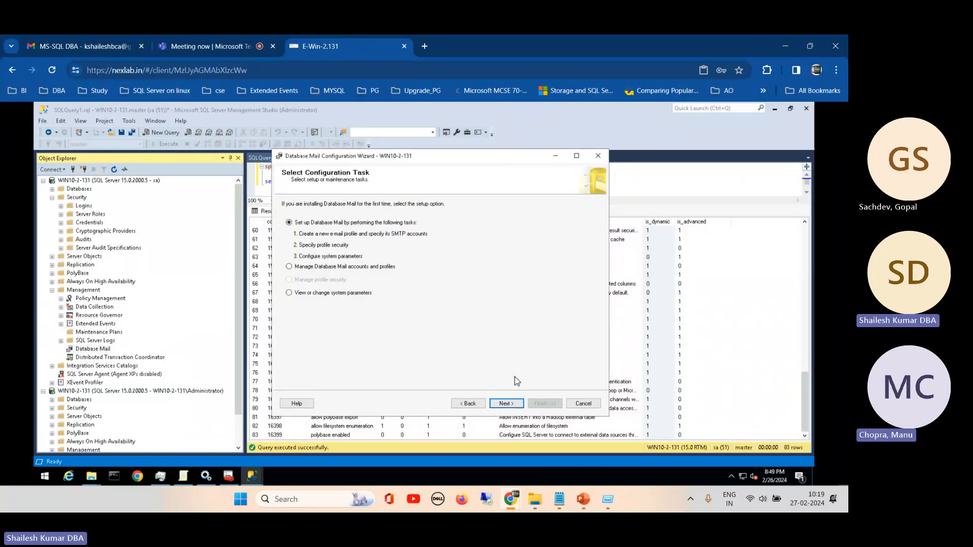
click(583, 403)
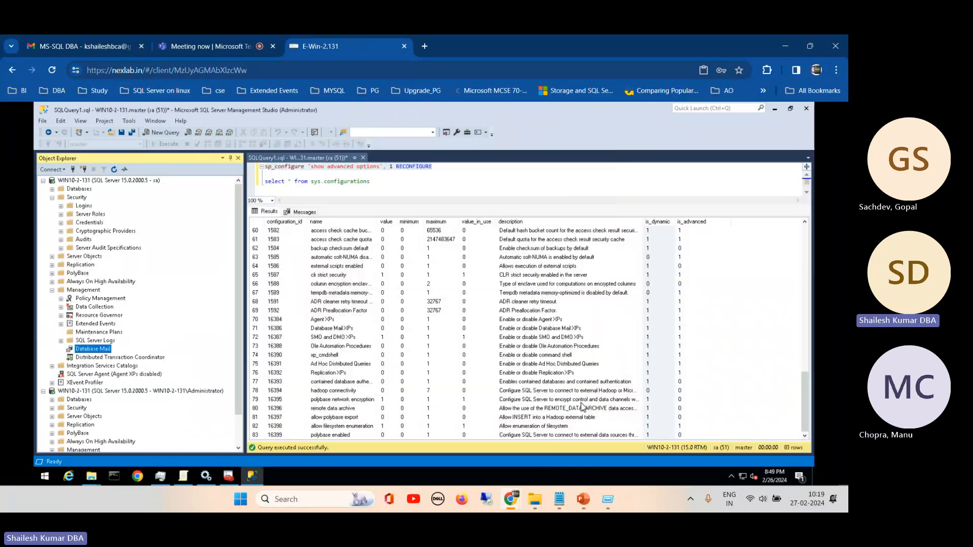
- Collapse the Security node and the sa-connected server in Object Explorer, and return to the query editor
click(52, 197)
click(43, 180)
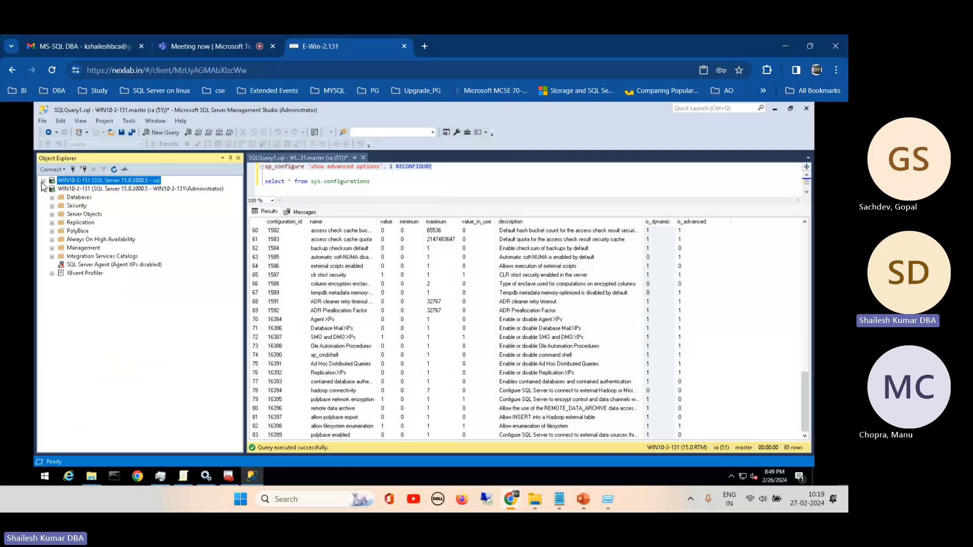
click(418, 189)
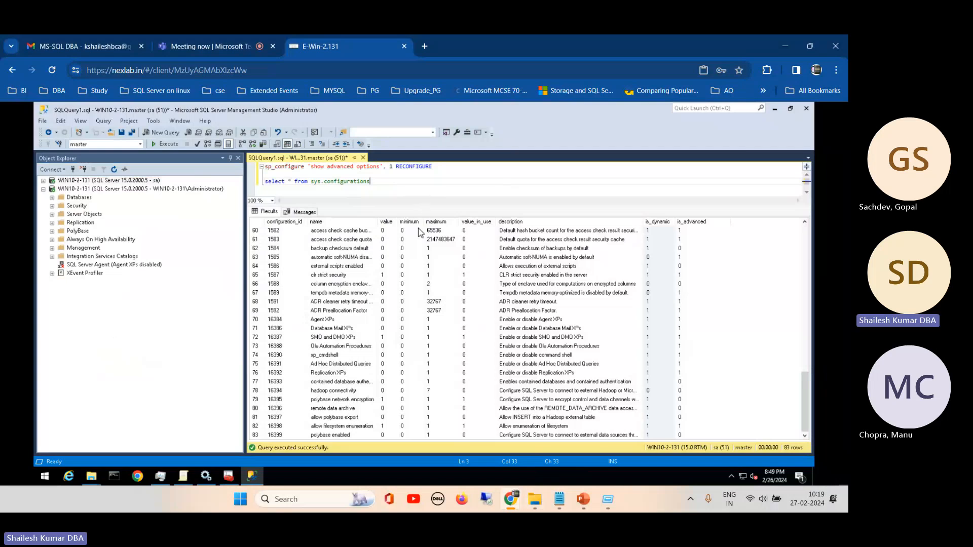
- Switch to SQL Server Configuration Manager and expand SQL Native Client 11.0 Configuration
click(228, 477)
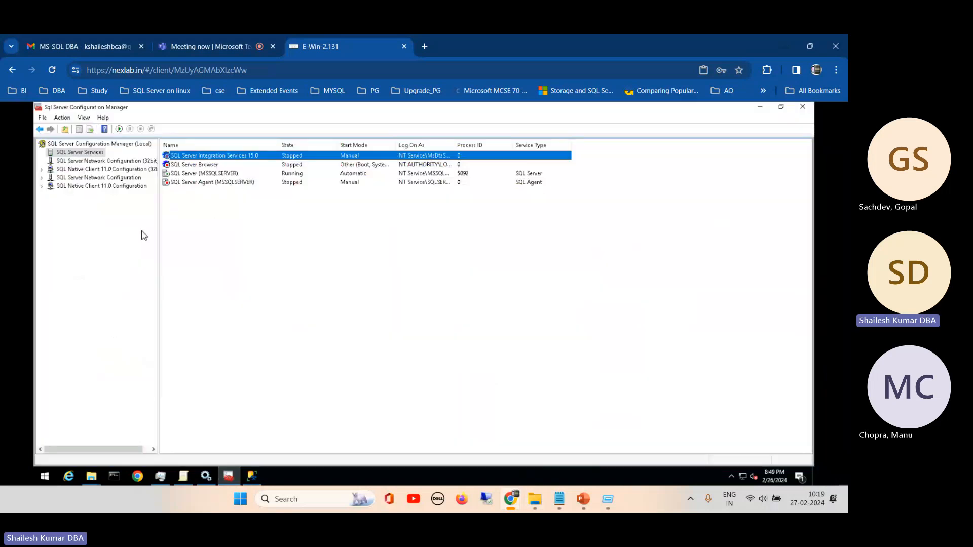
click(41, 186)
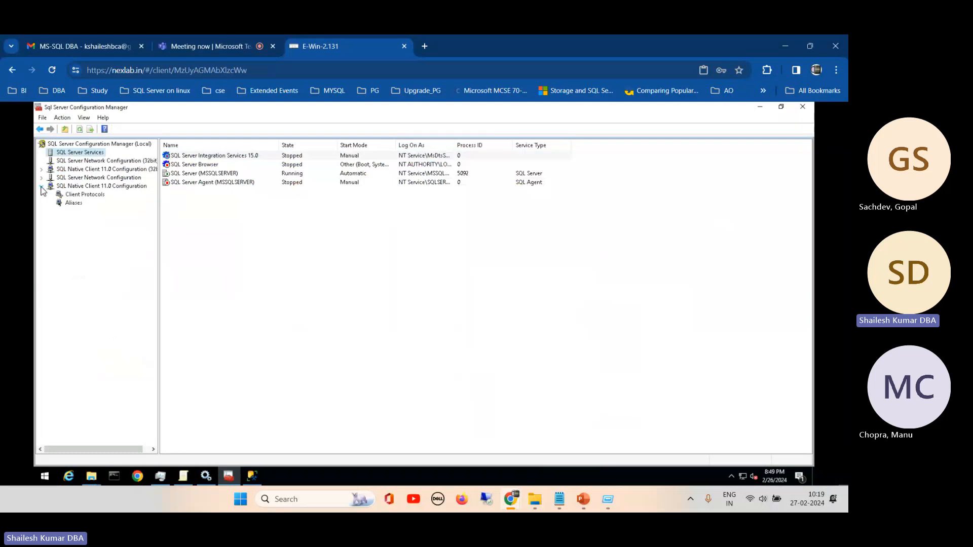
- Open the MSSQL Server DBA Training 24 presentation in PowerPoint and review the Day 1 items on test connectivity and Services and Protocols
click(588, 504)
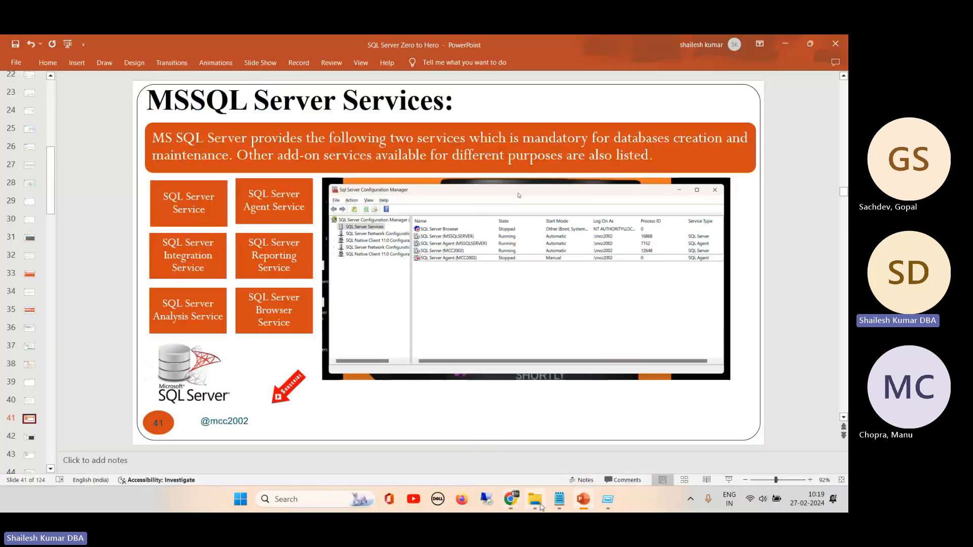
click(540, 507)
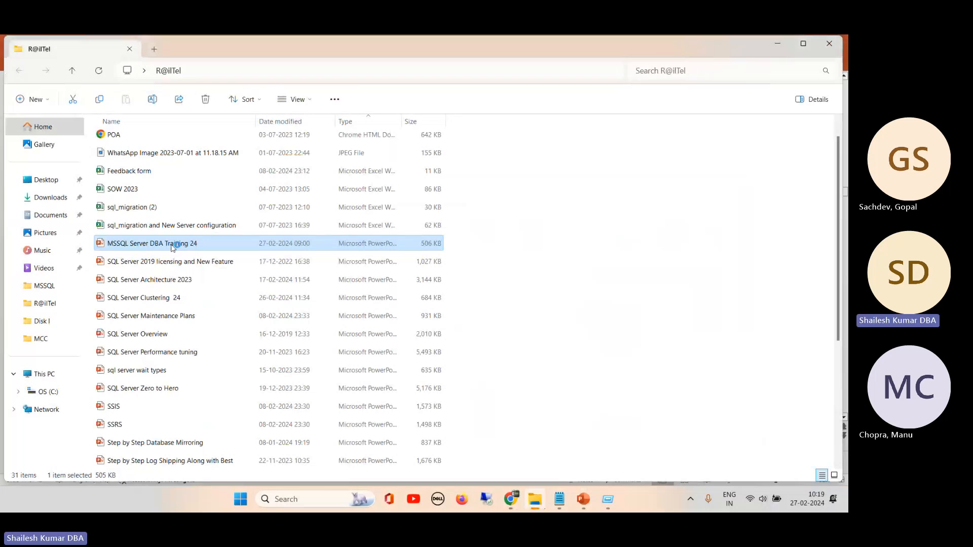
click(77, 182)
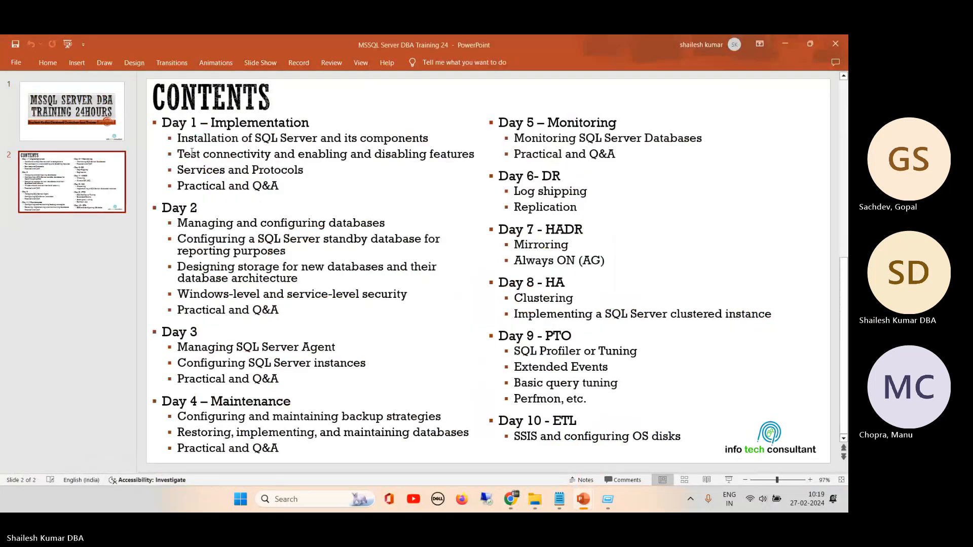
drag(178, 154, 470, 151)
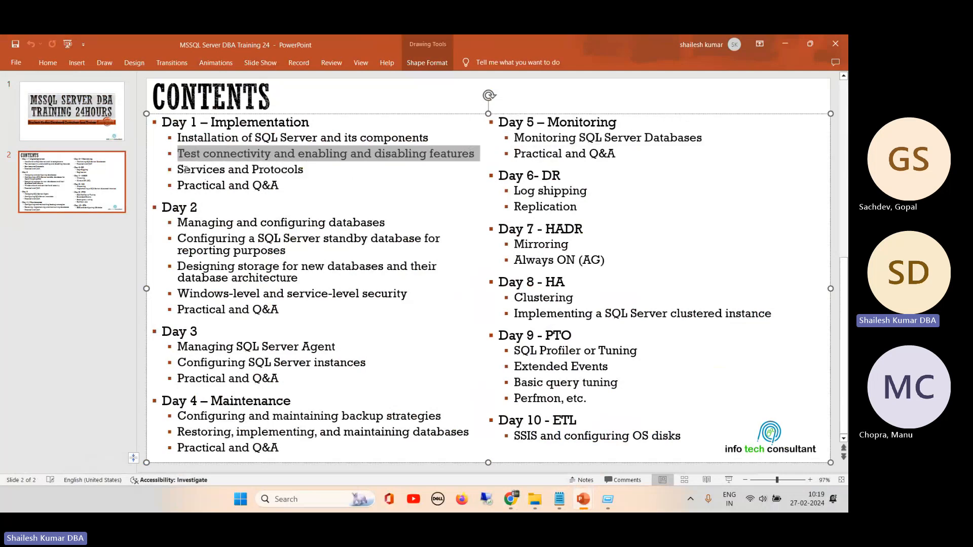
drag(186, 170, 316, 171)
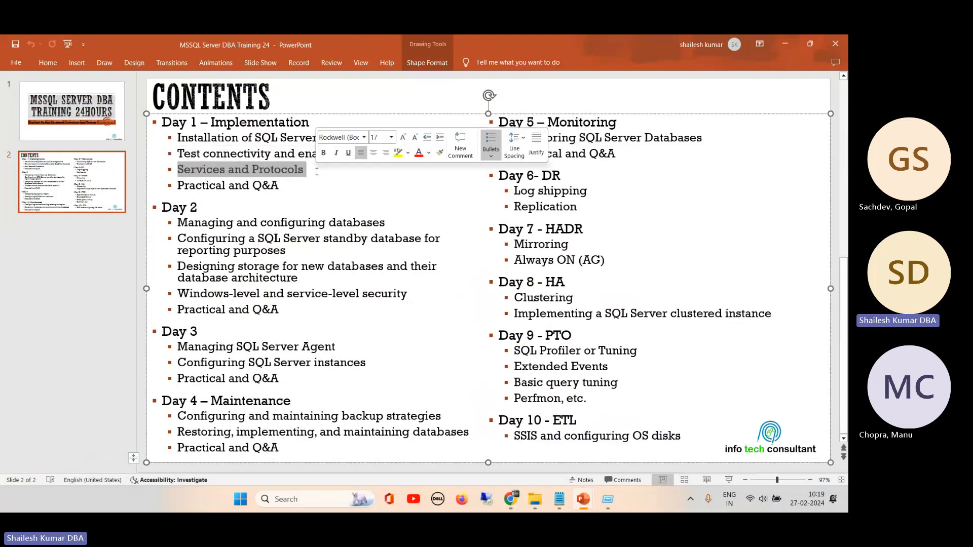
click(785, 44)
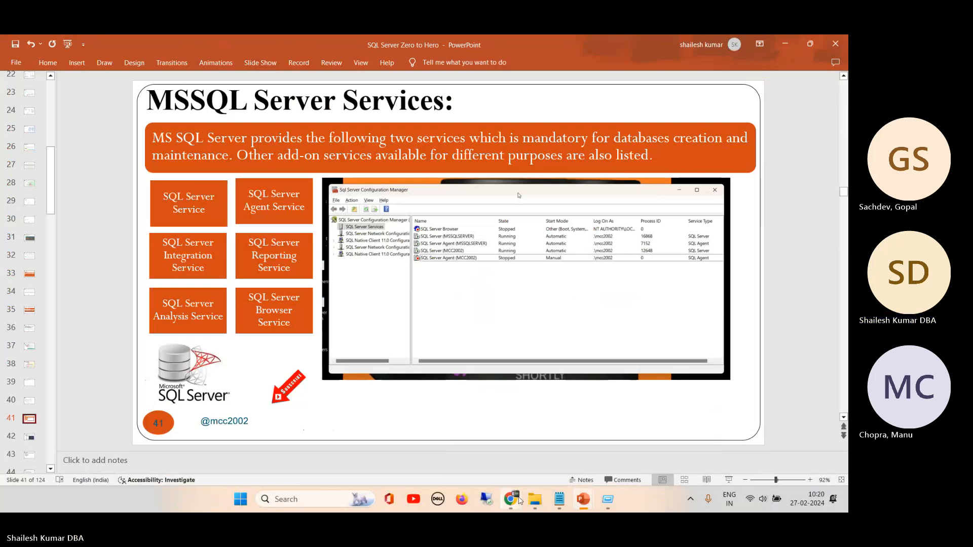
- Switch back to SQL Server Configuration Manager, show the network protocols for MSSQLSERVER, and widen the protocol list columns
mouse_move(515, 500)
click(449, 446)
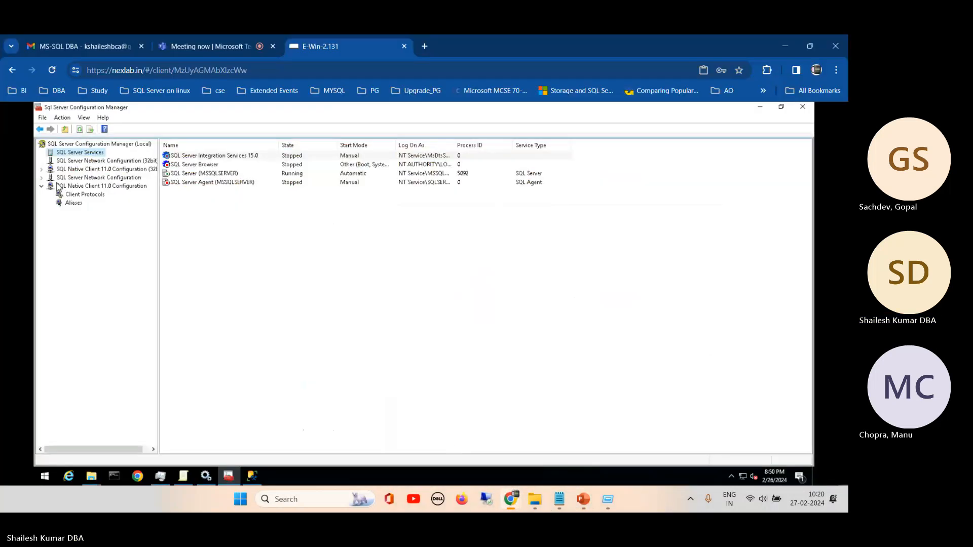
click(42, 177)
click(75, 187)
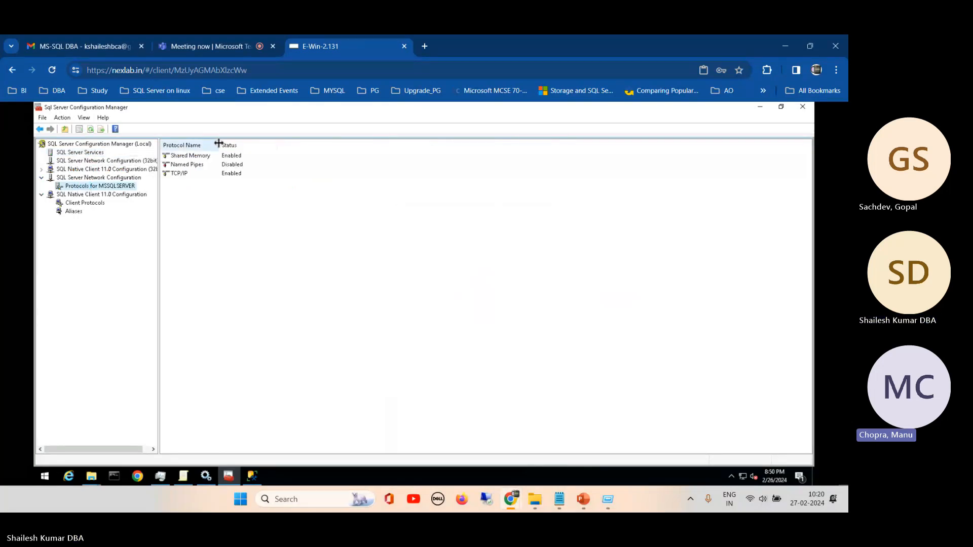
drag(218, 142, 340, 143)
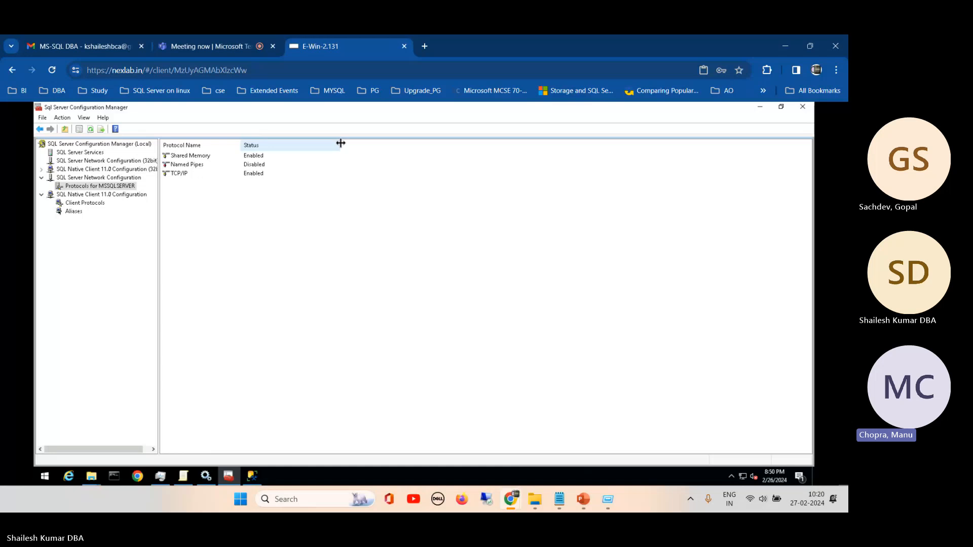
- Switch to the Teams meeting, send the chat message "sql server interals", and close the meeting chat
click(196, 46)
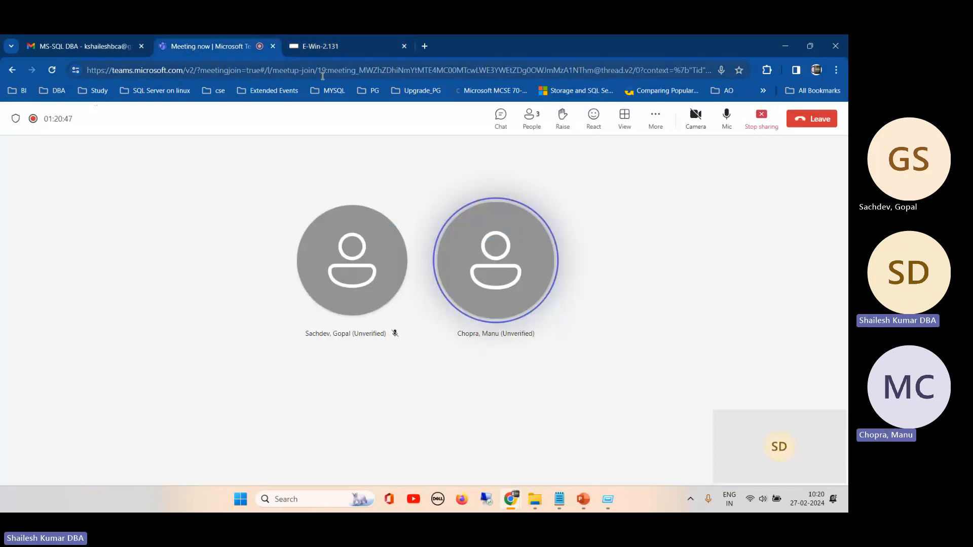
click(500, 131)
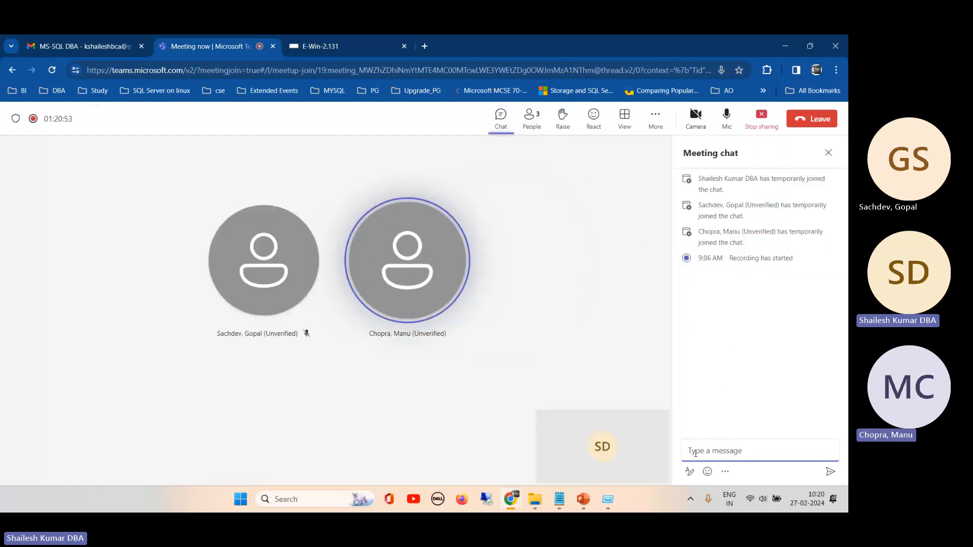
text(scl server interals)
key(Return)
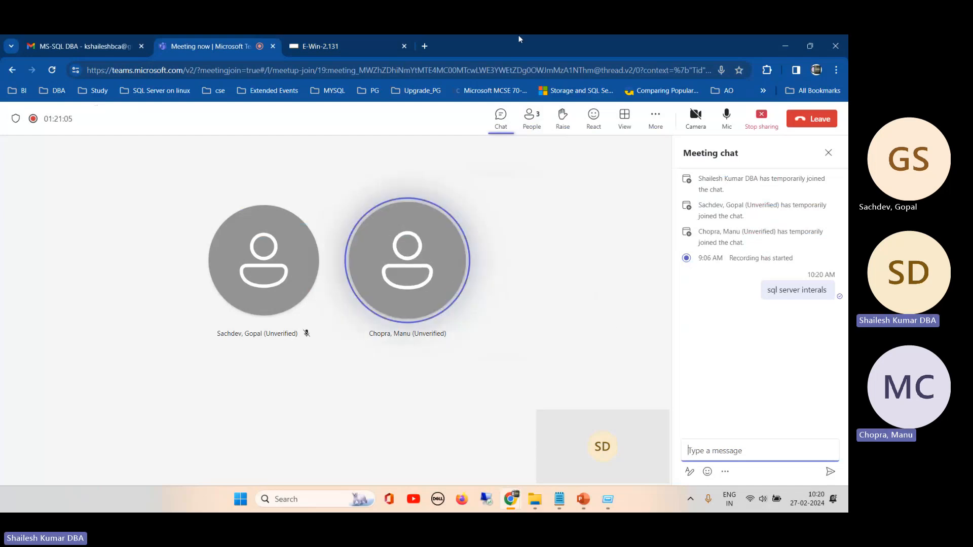
click(831, 155)
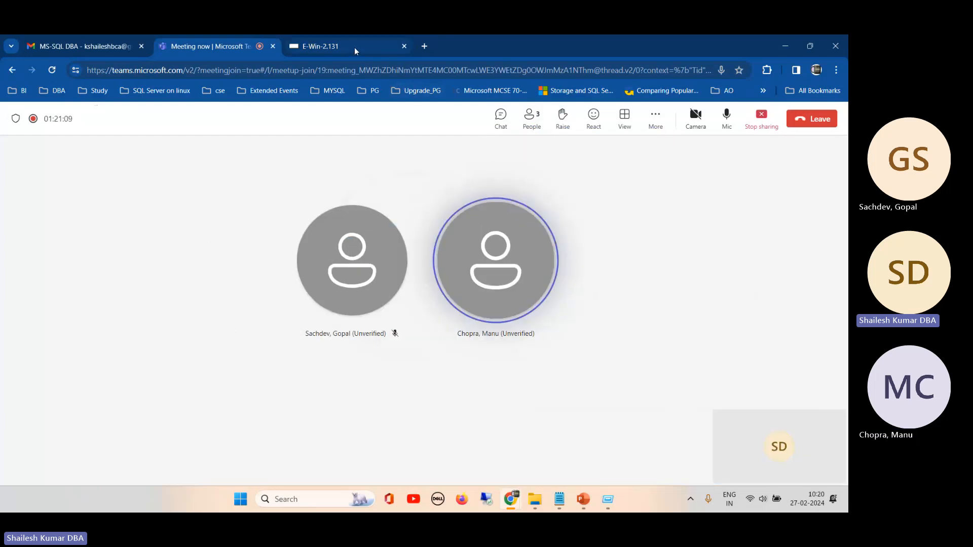
- Return to SQL Server Configuration Manager and examine the status of the Shared Memory, Named Pipes, and TCP/IP protocols
click(354, 47)
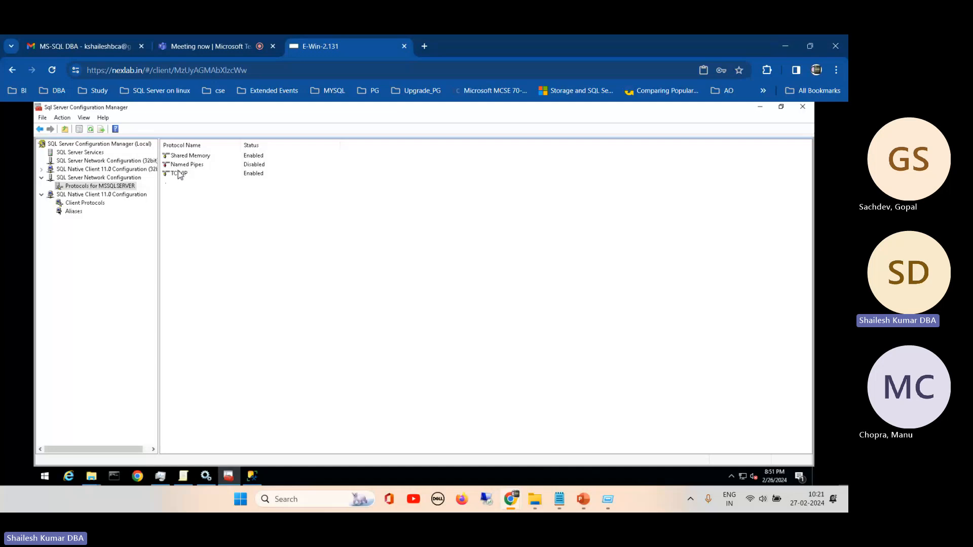
click(191, 157)
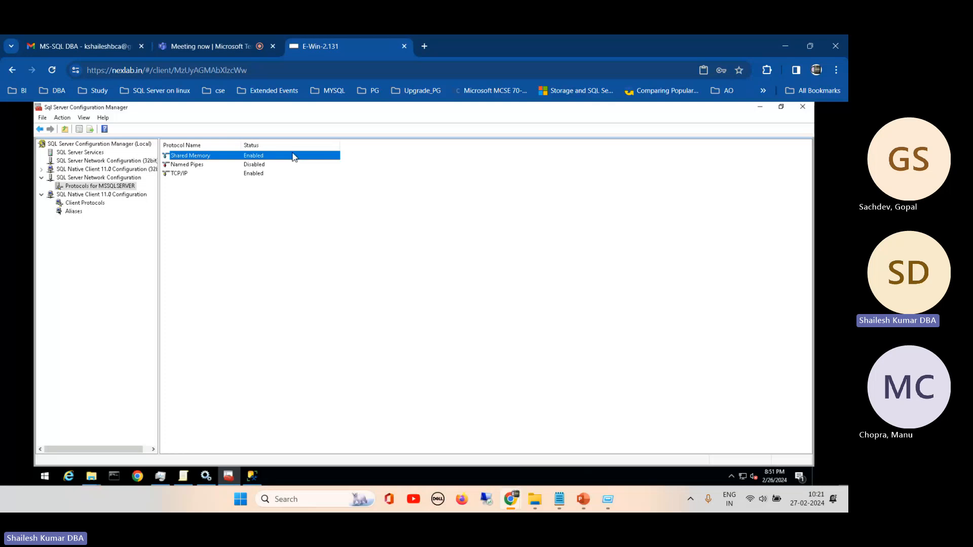
click(190, 167)
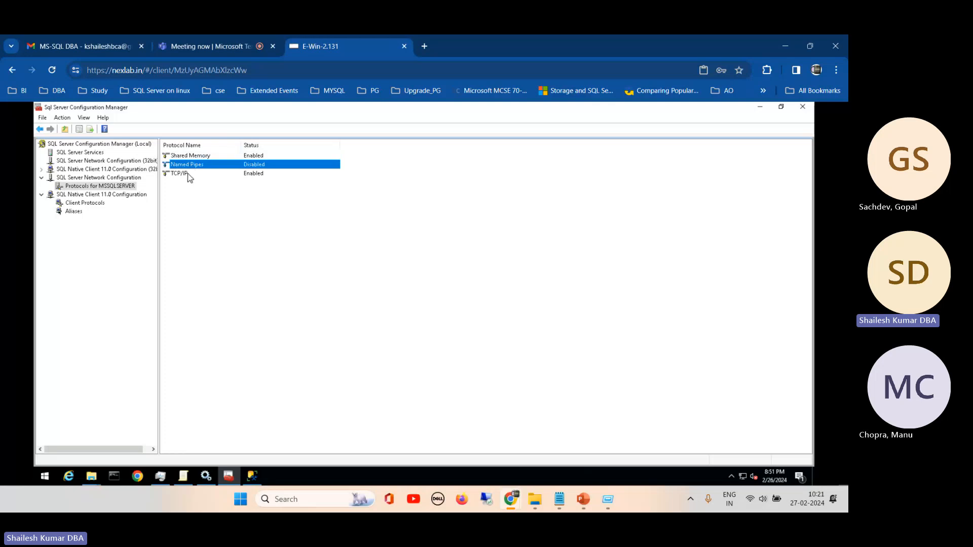
click(187, 175)
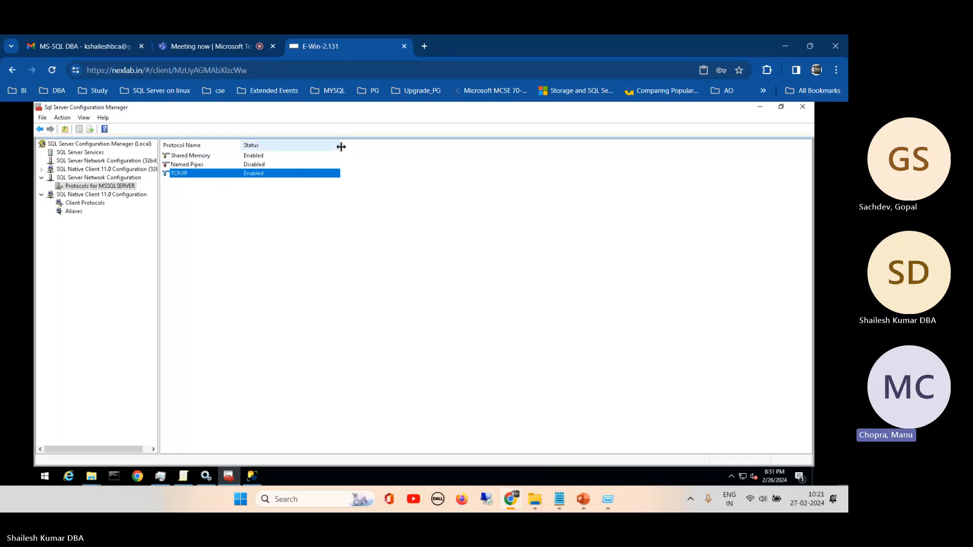
- Widen the Status column of the MSSQLSERVER protocol list and select the Named Pipes protocol
drag(340, 145, 350, 145)
click(195, 166)
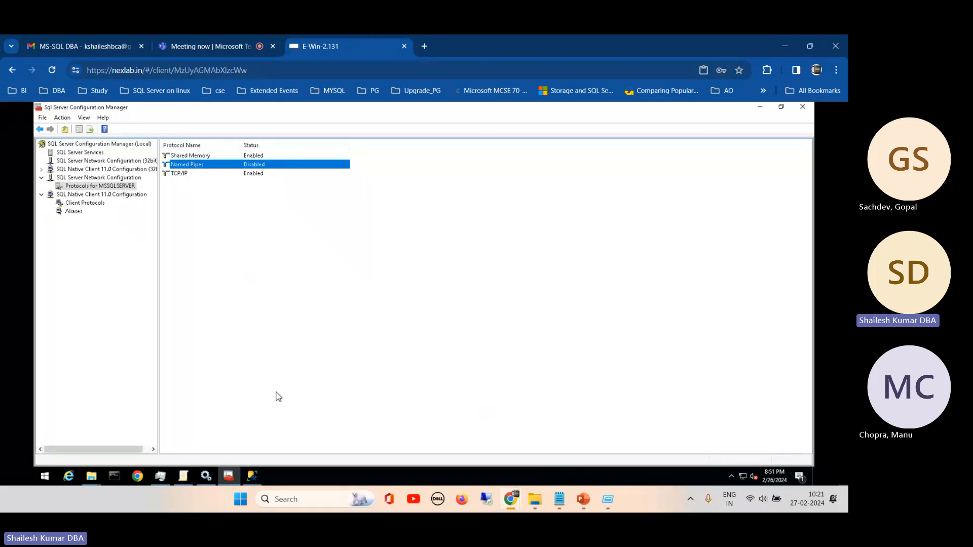
- Switch to SQL Server Management Studio, select the server connection made with the sa login, and narrow the Object Explorer pane
click(251, 475)
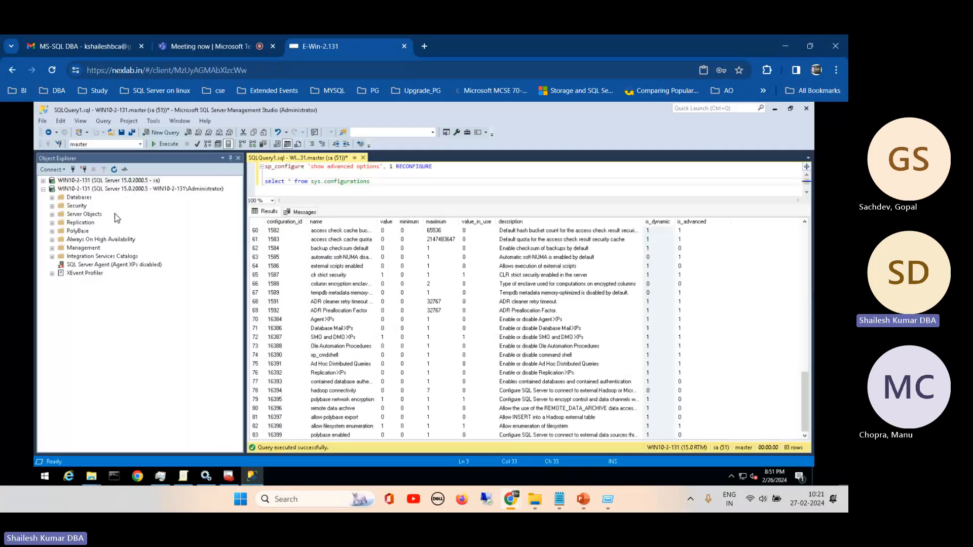
click(80, 181)
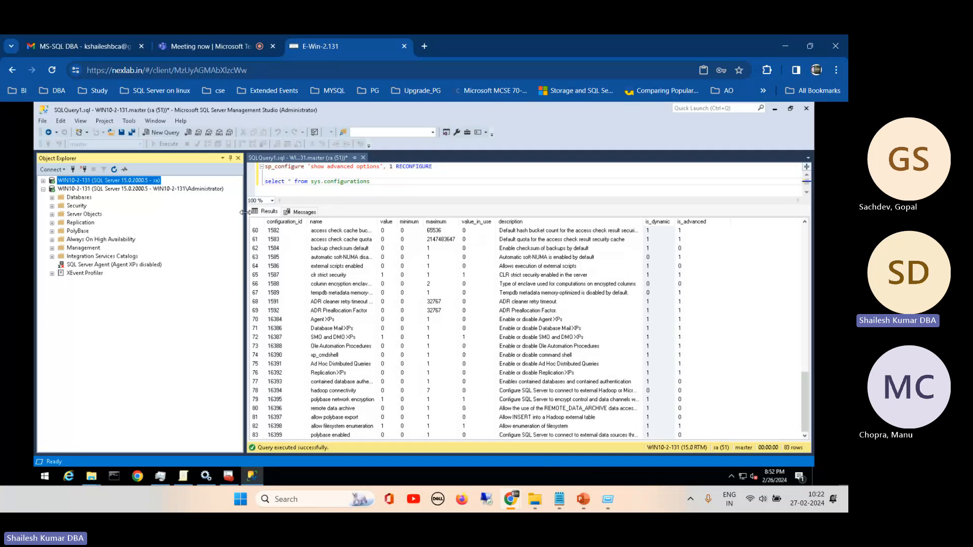
drag(243, 212, 190, 217)
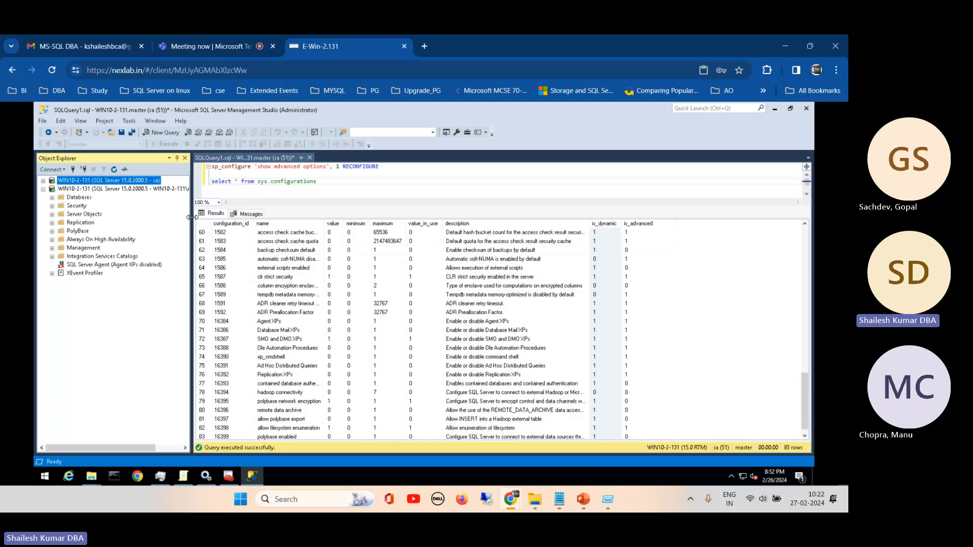
- Return to SQL Server Configuration Manager, compare the Named Pipes and TCP/IP protocols, and widen both columns of the protocol list
click(228, 476)
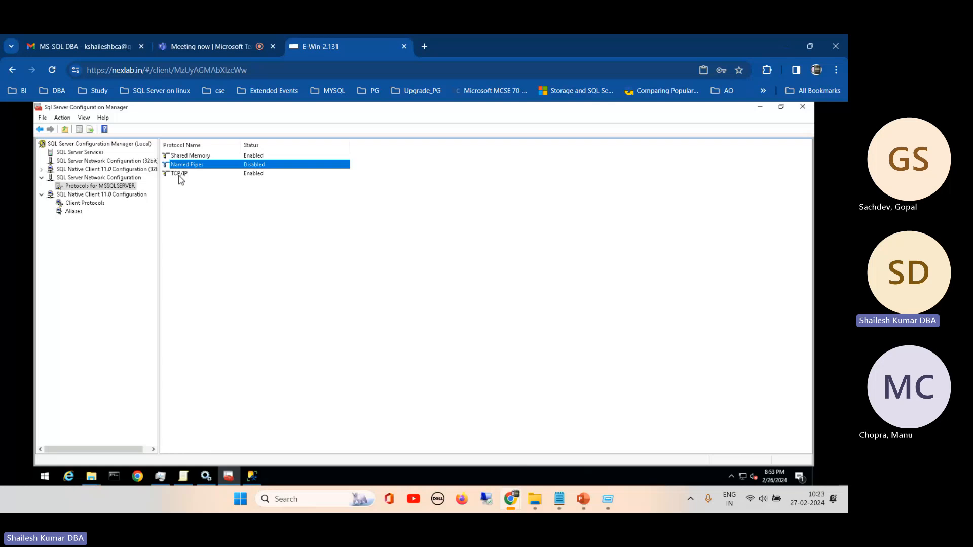
click(179, 175)
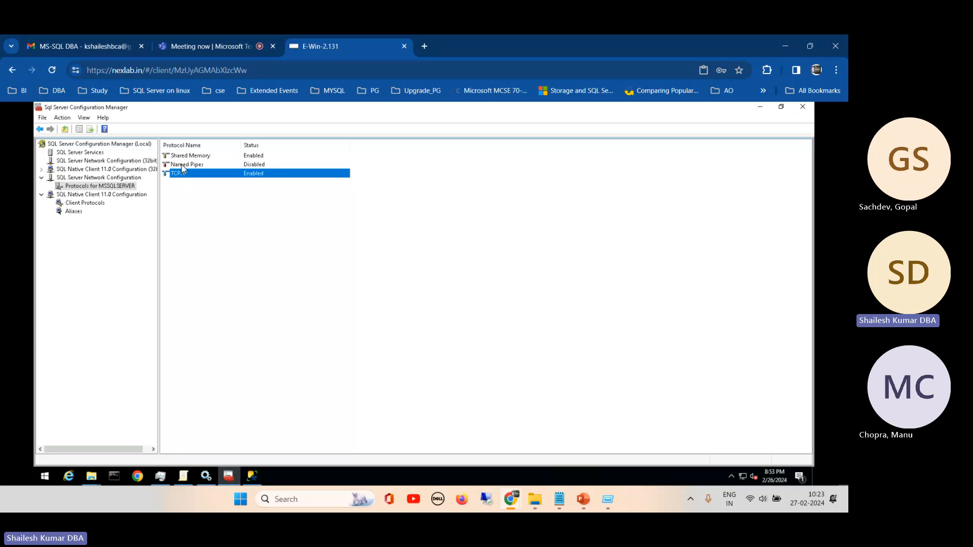
click(183, 165)
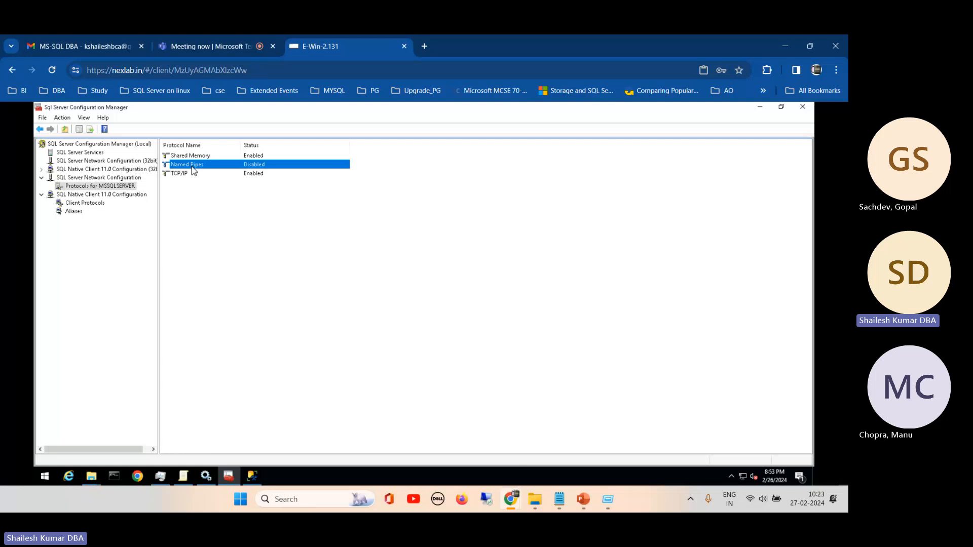
click(178, 174)
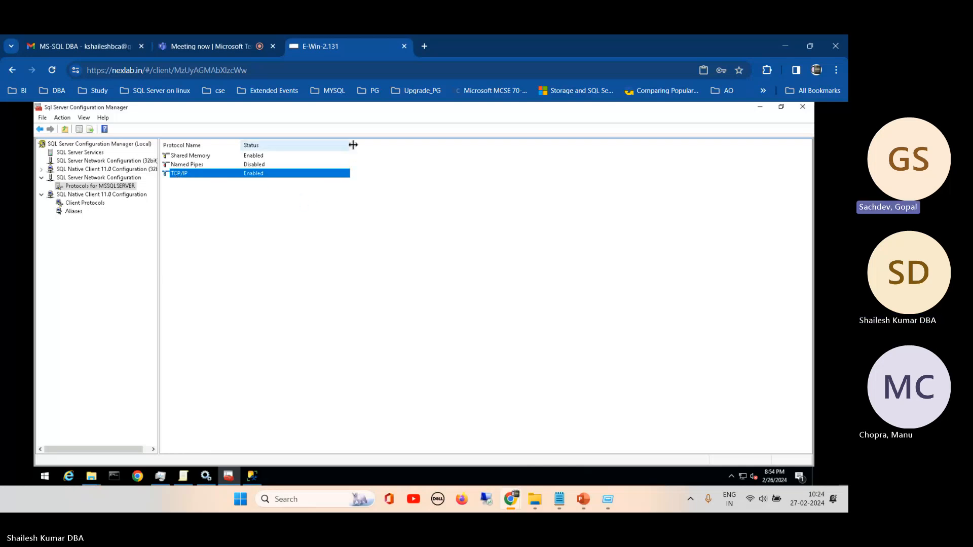
drag(353, 145, 373, 153)
drag(240, 144, 267, 156)
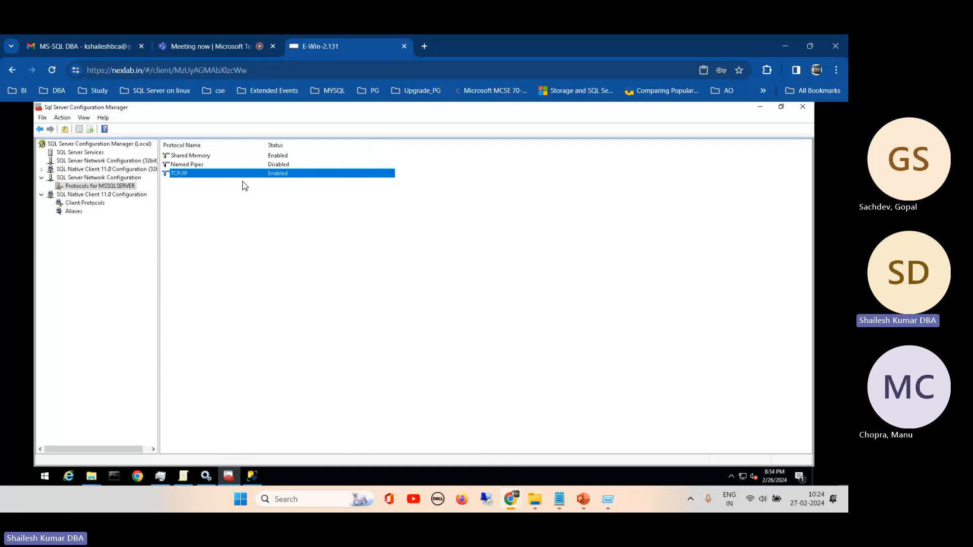
click(182, 168)
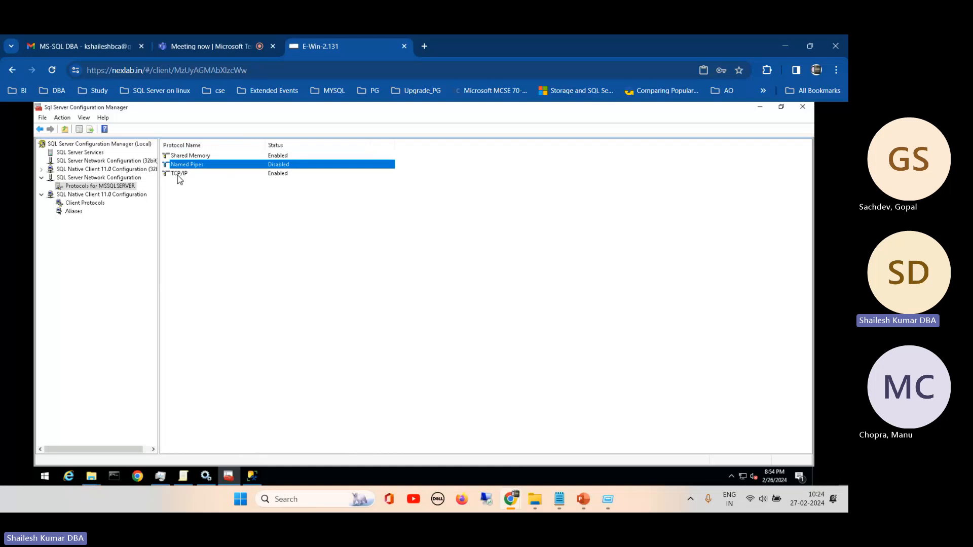
click(178, 174)
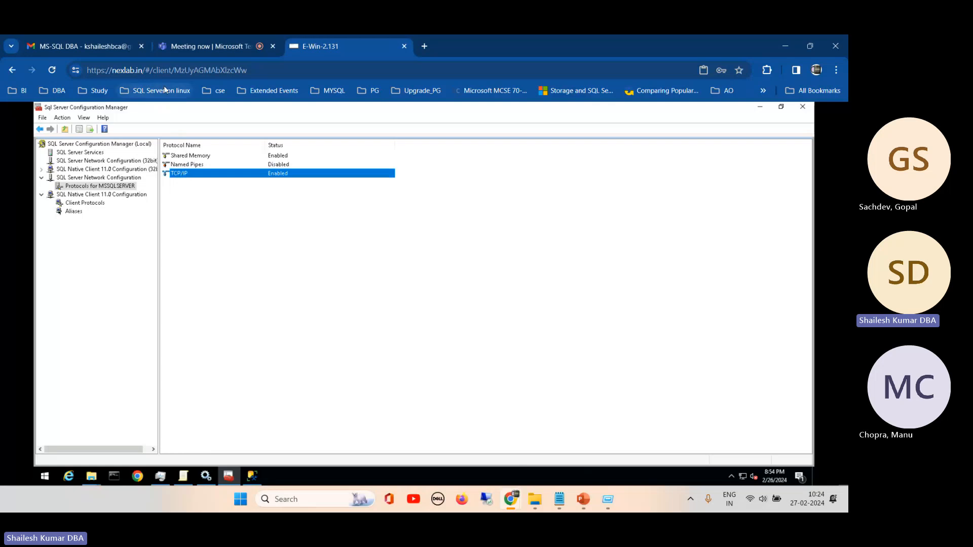
click(188, 166)
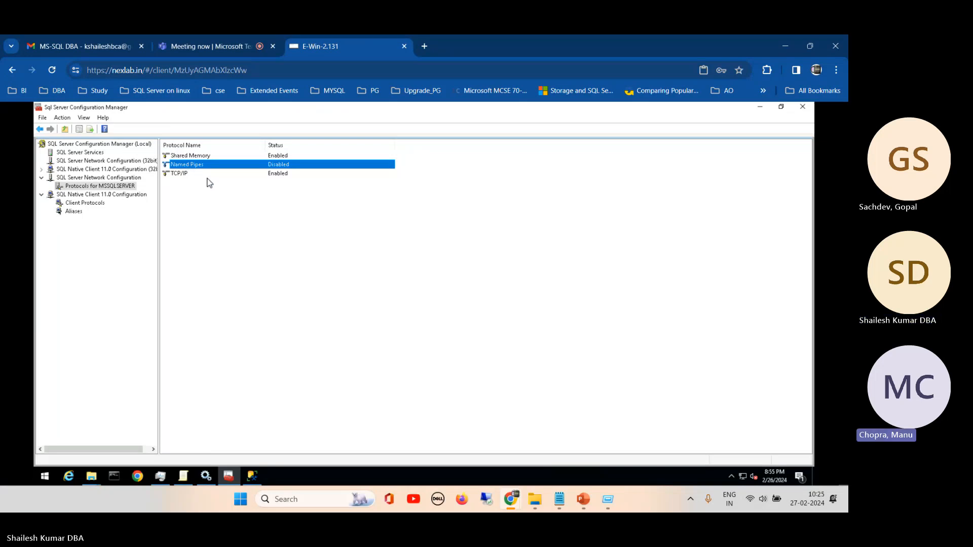
- Open the TCP/IP protocol's properties and examine the TCP Port and TCP Dynamic Ports settings for IP4 and IPAll
click(180, 175)
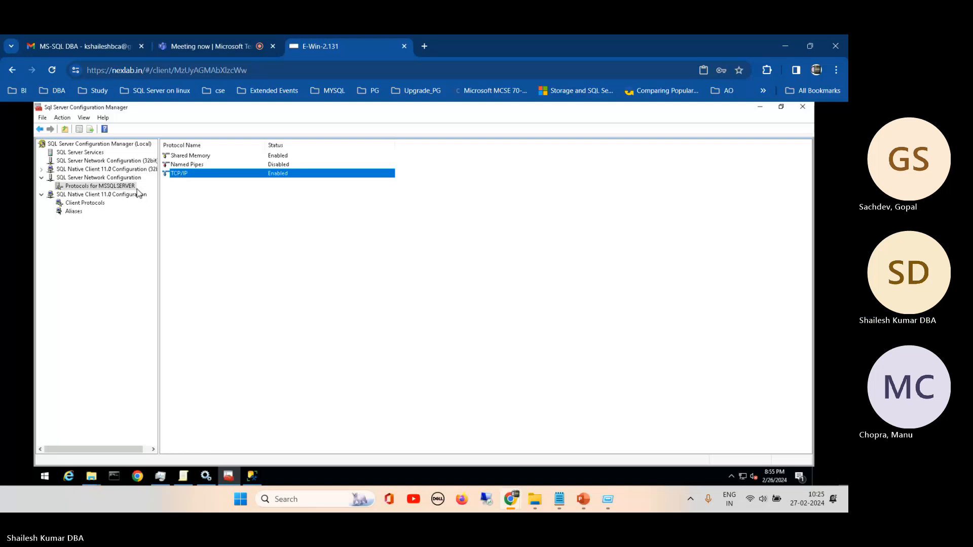
right_click(180, 175)
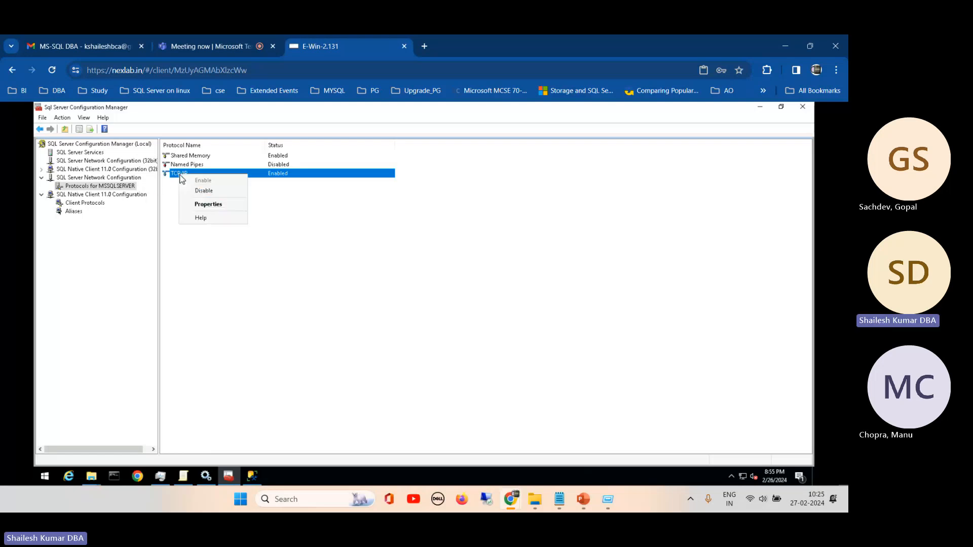
click(209, 204)
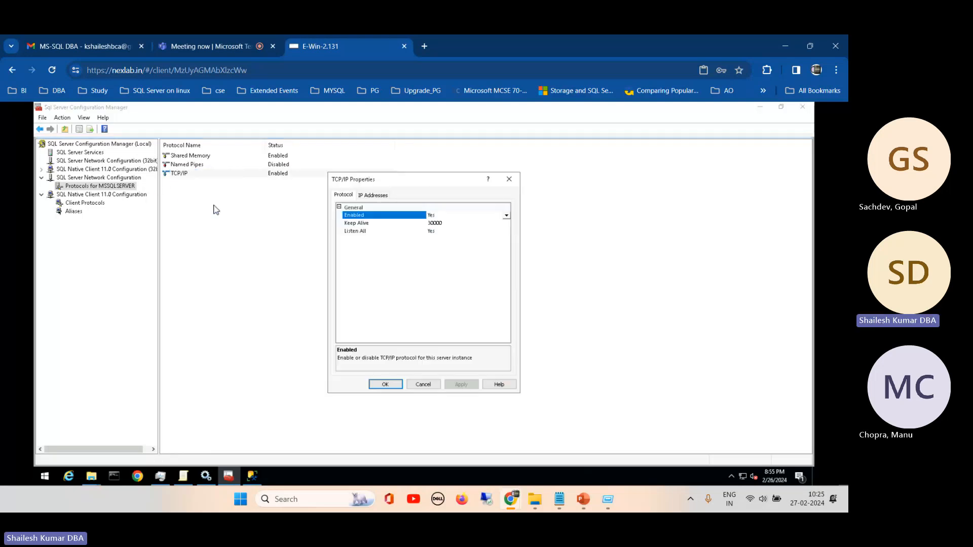
click(372, 195)
drag(399, 181, 391, 130)
drag(498, 183, 501, 214)
click(439, 276)
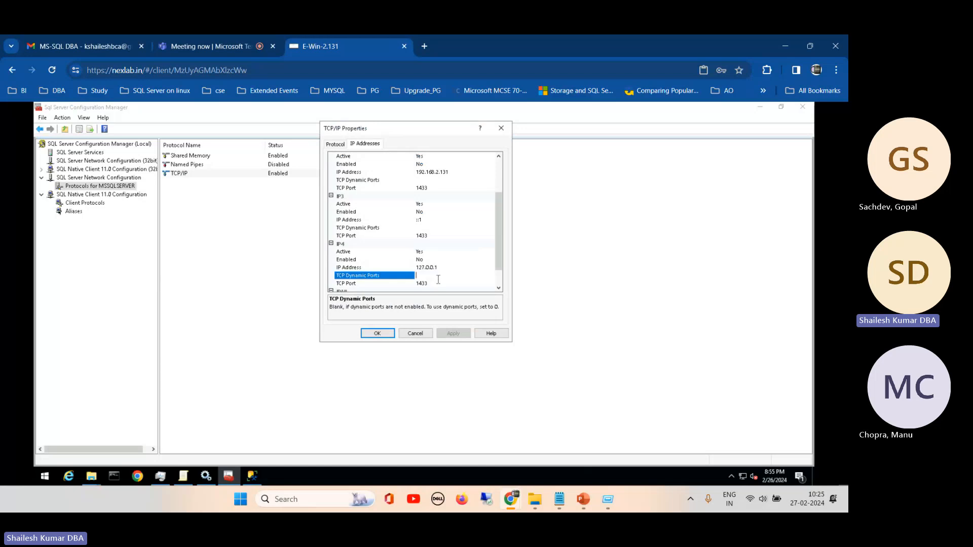
click(439, 283)
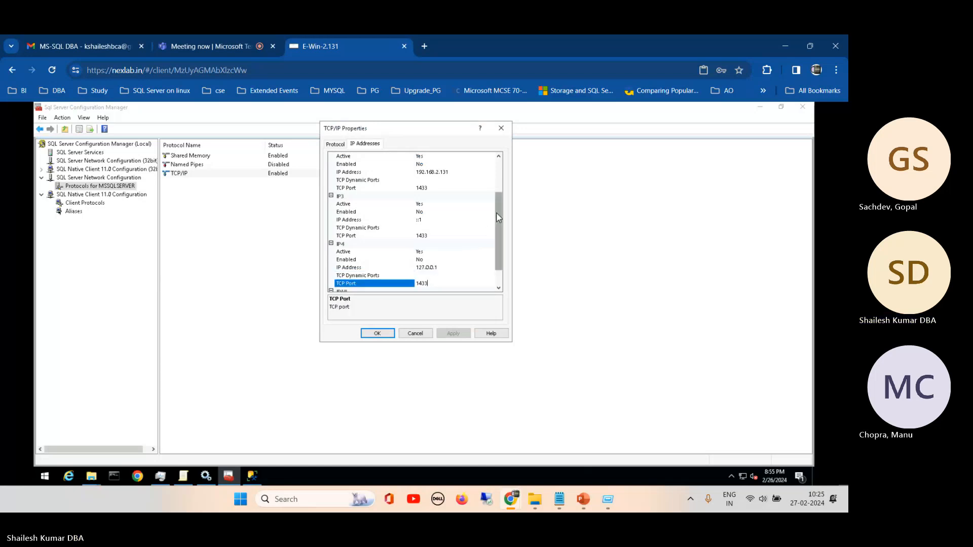
drag(496, 211, 495, 267)
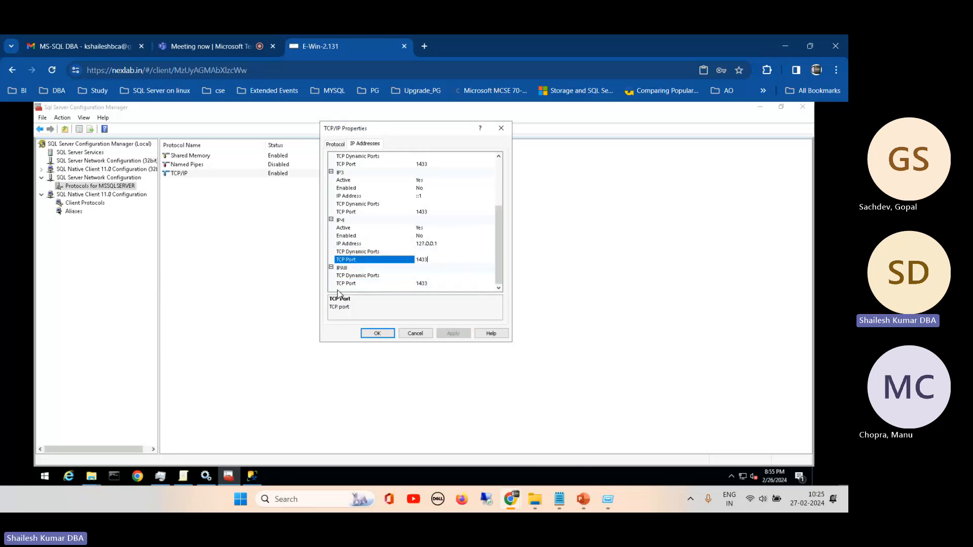
click(445, 284)
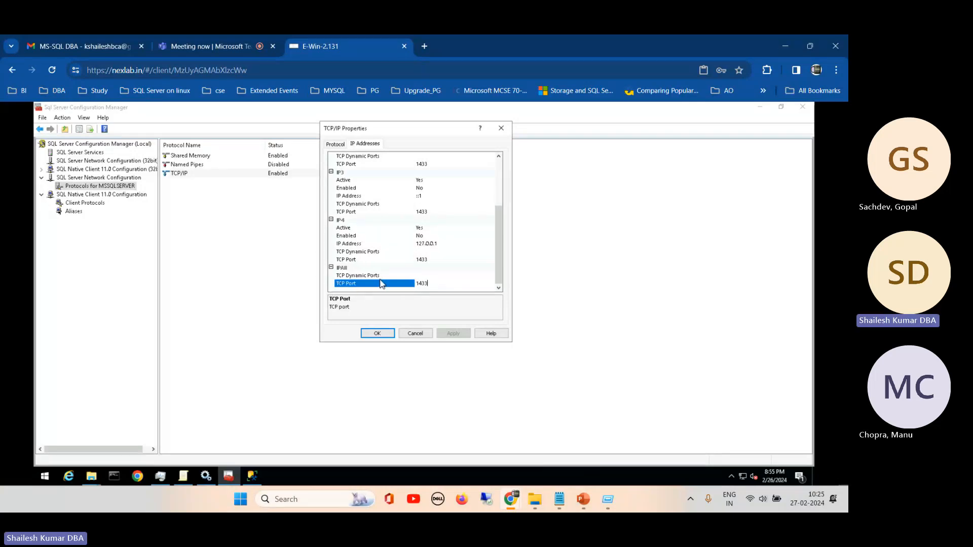
click(422, 276)
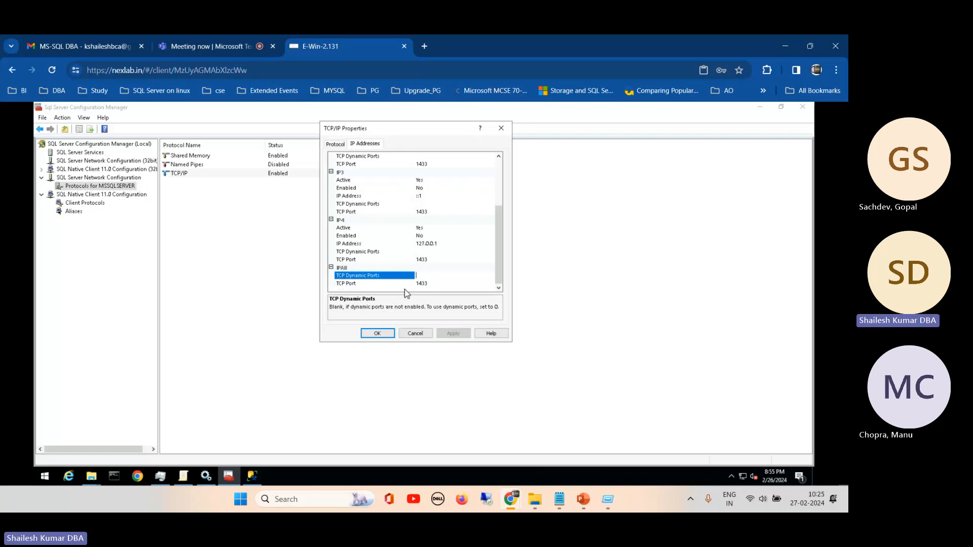
- Try changing the IPAll TCP Port to 1434, and close the TCP/IP properties without applying the edit
click(433, 284)
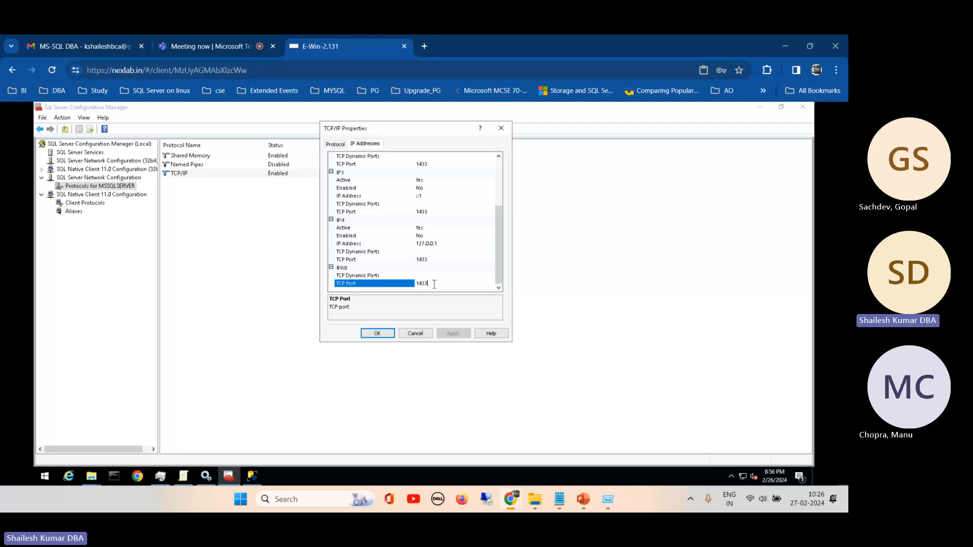
double_click(434, 284)
text(1434)
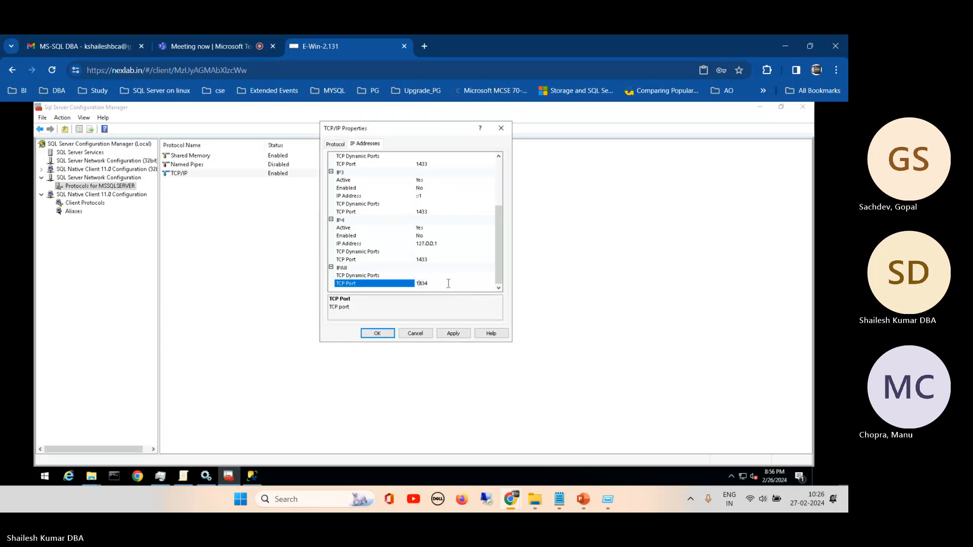
click(416, 333)
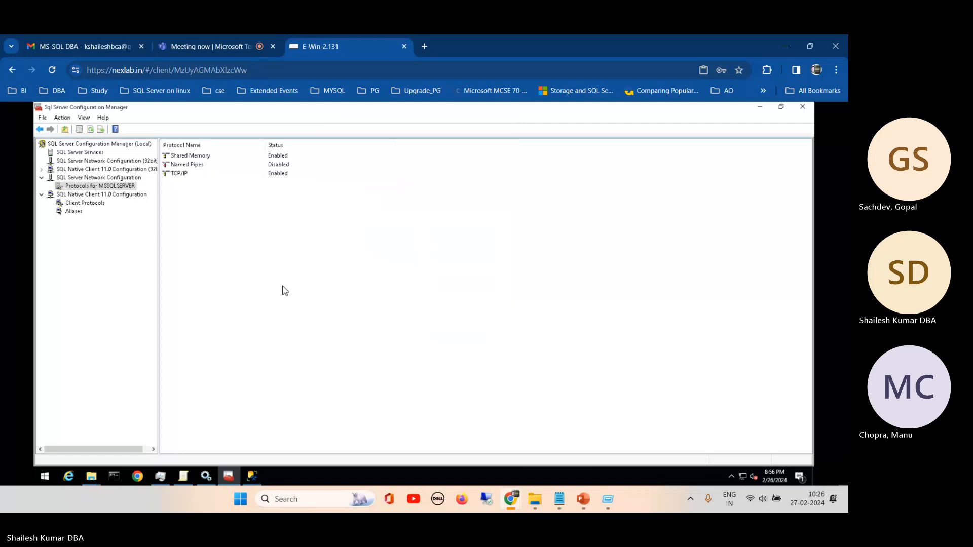
- View the SQL Server services, return to the MSSQLSERVER protocols, and recheck the IPAll port settings in the TCP/IP properties
click(86, 153)
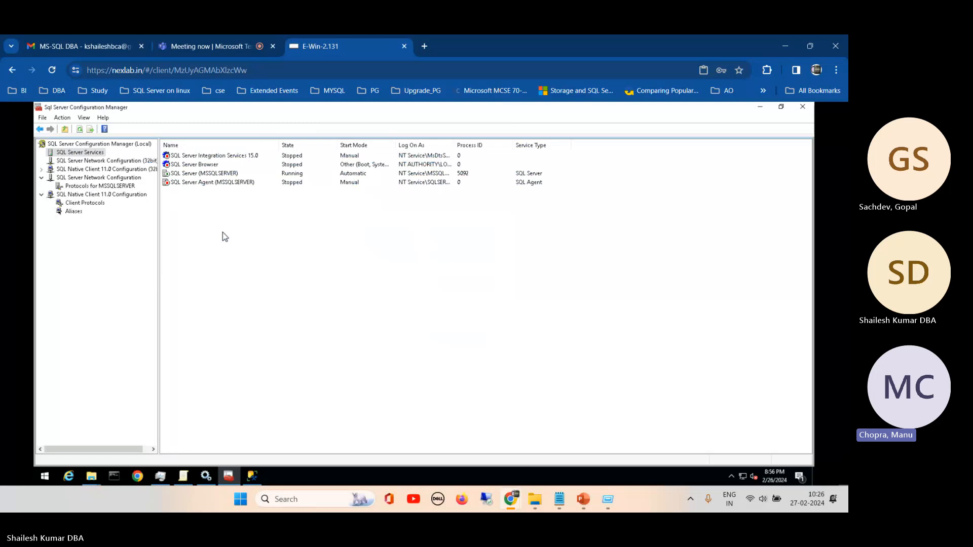
click(80, 186)
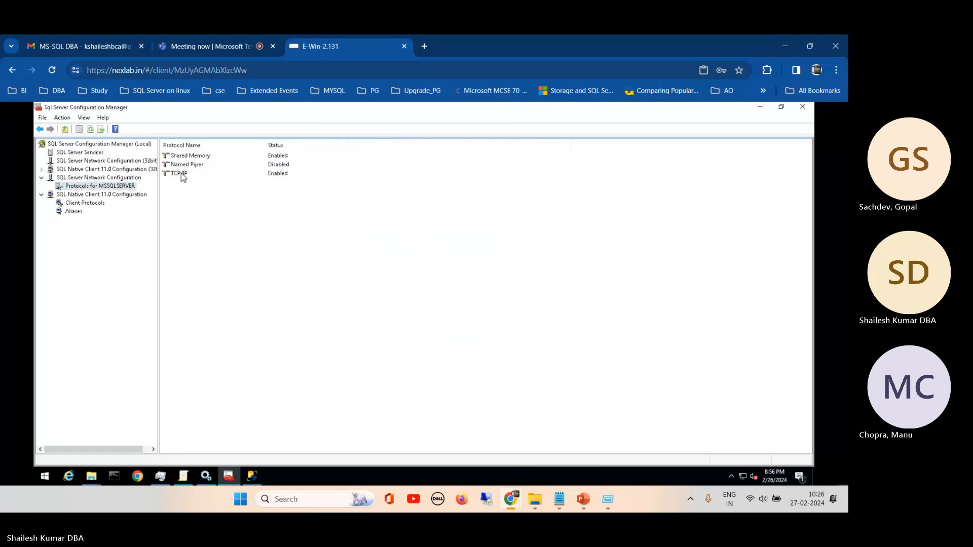
click(182, 174)
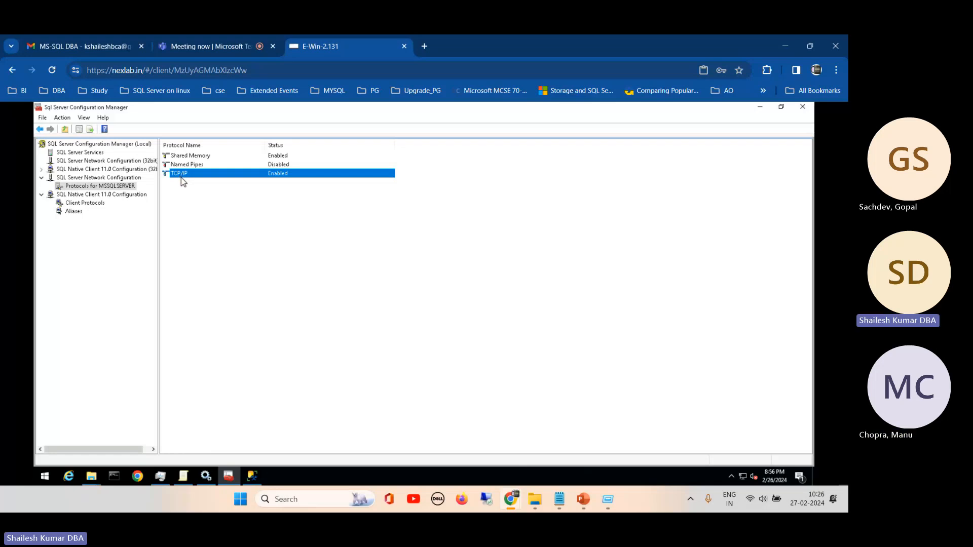
right_click(181, 176)
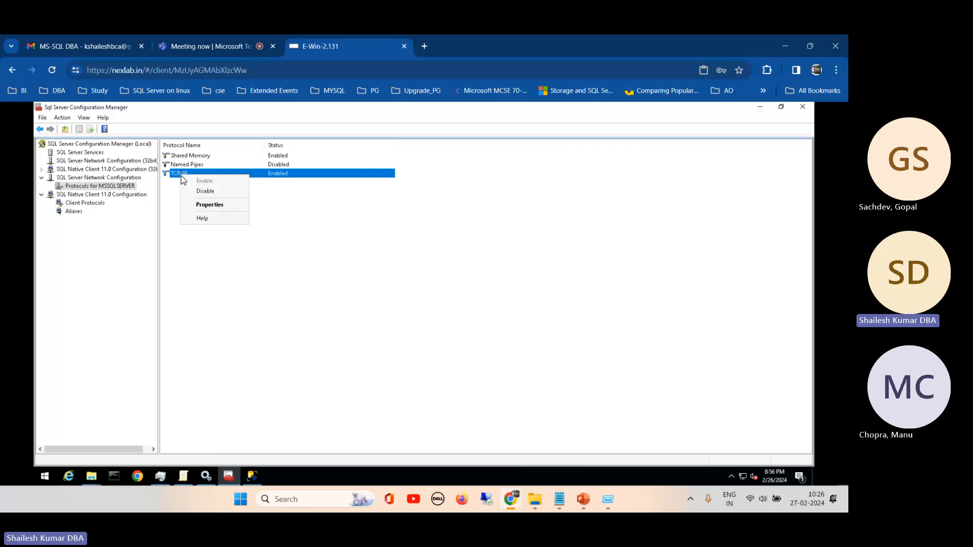
click(207, 204)
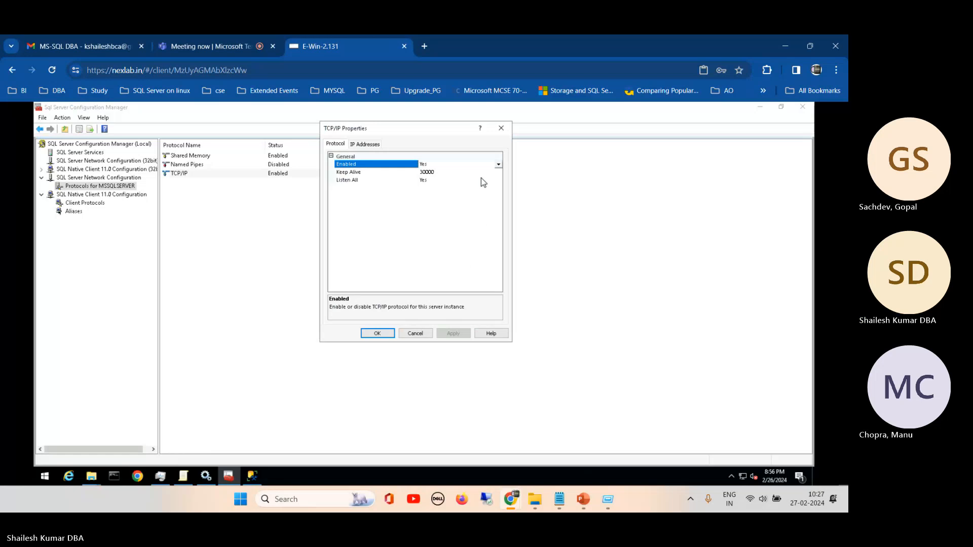
click(374, 146)
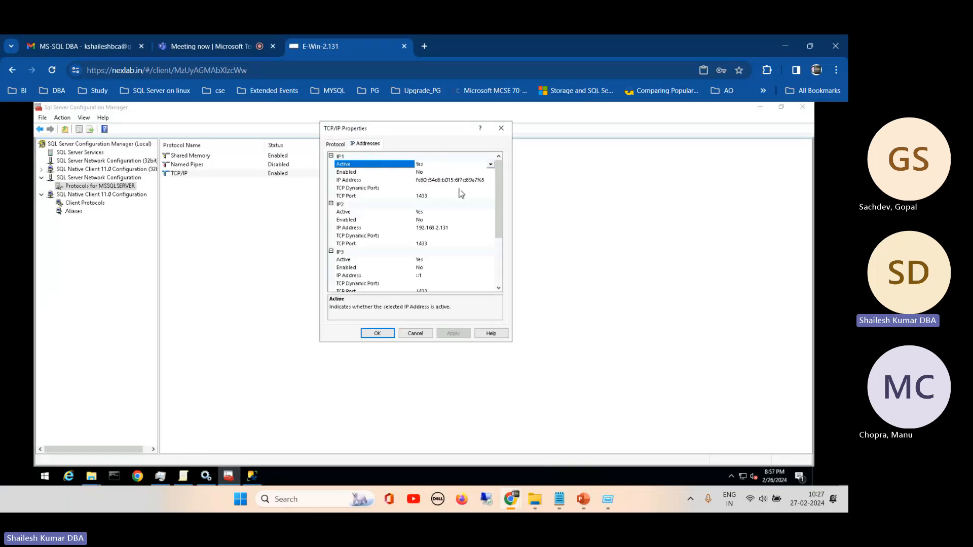
scroll(456, 268, down, 4)
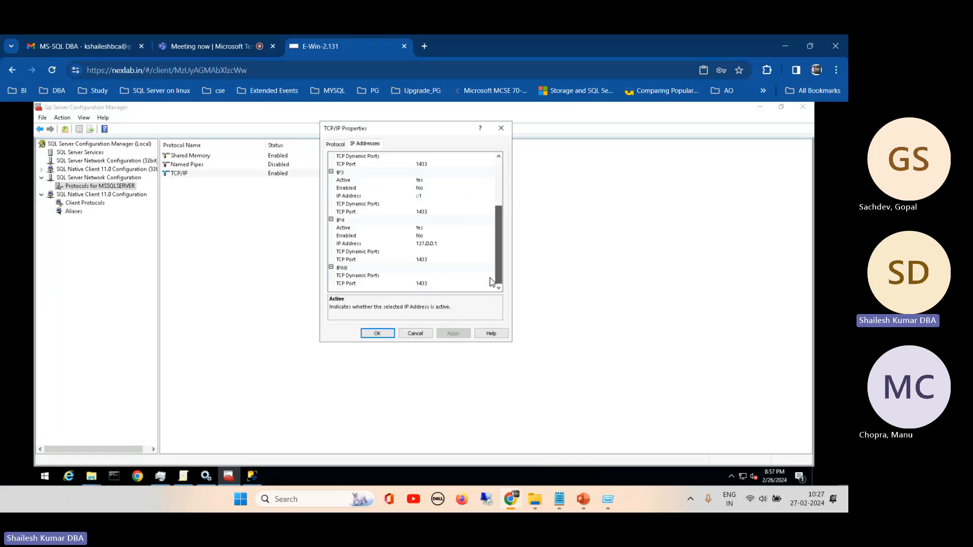
click(425, 281)
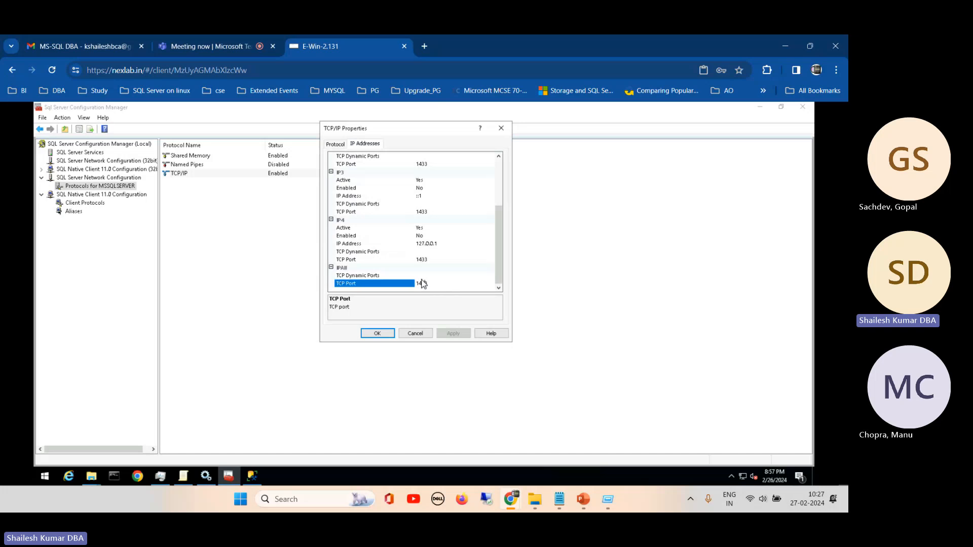
click(420, 276)
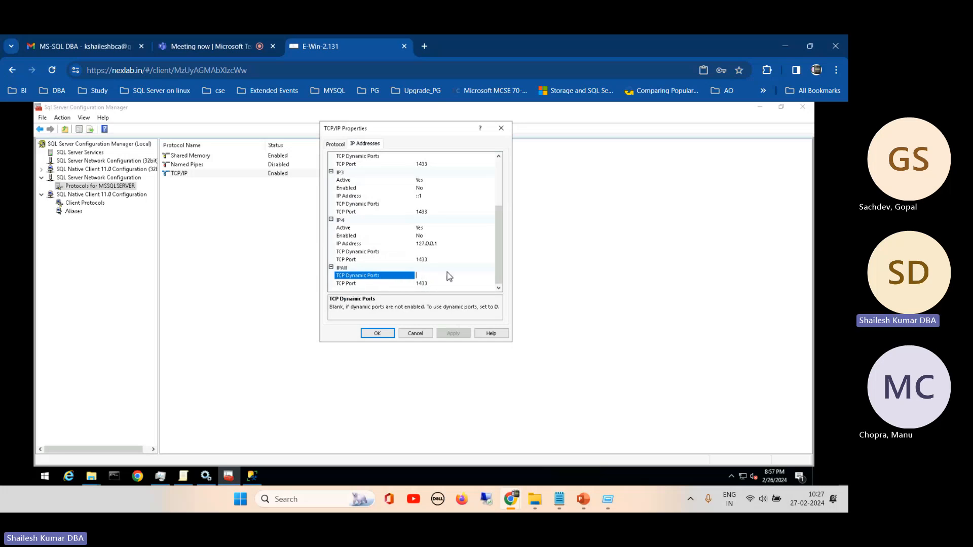
click(415, 334)
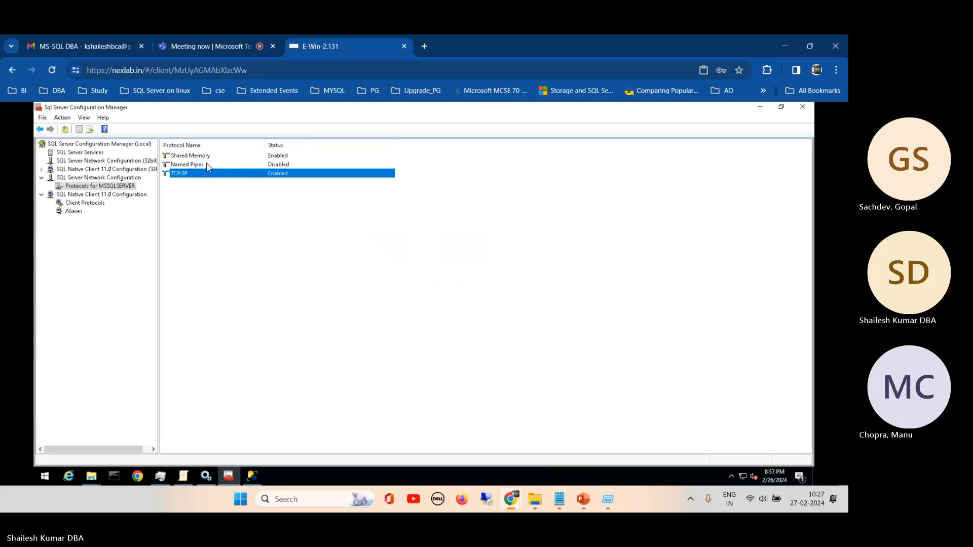
- Review the SQL Native Client 11.0 client protocols and aliases, and return to the list of SQL Server services
click(79, 204)
click(74, 212)
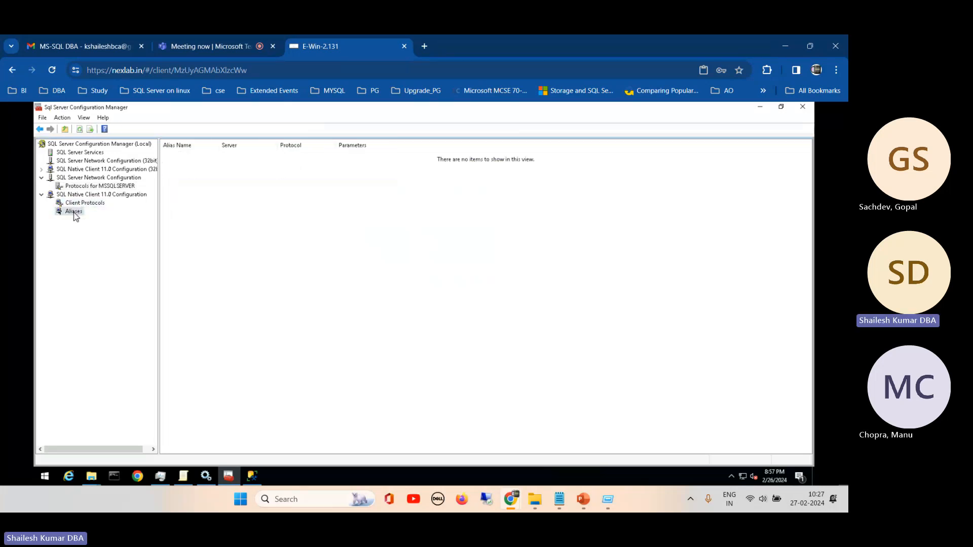
click(84, 153)
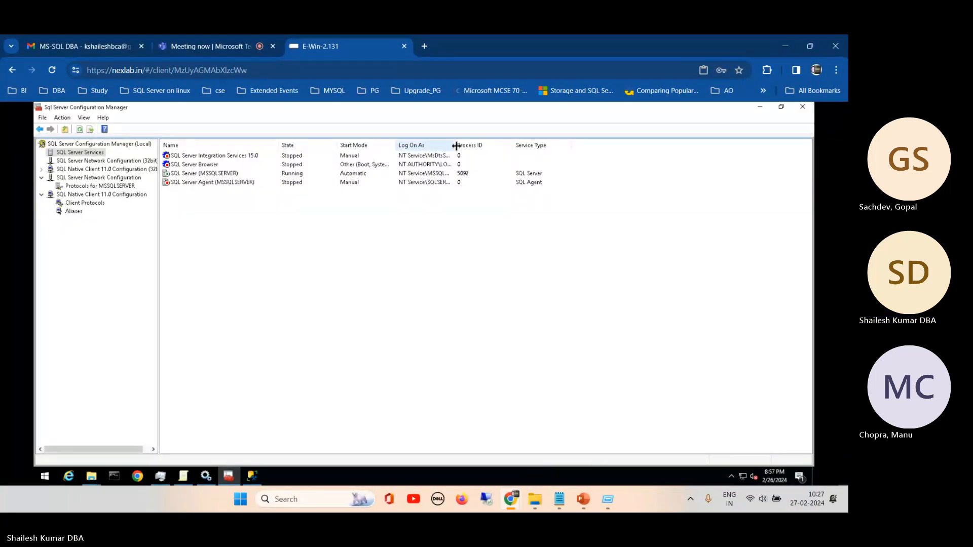
- Widen the Log On As column to read the service accounts, and inspect the SQL Server and SQL Server Agent services
drag(456, 146, 525, 146)
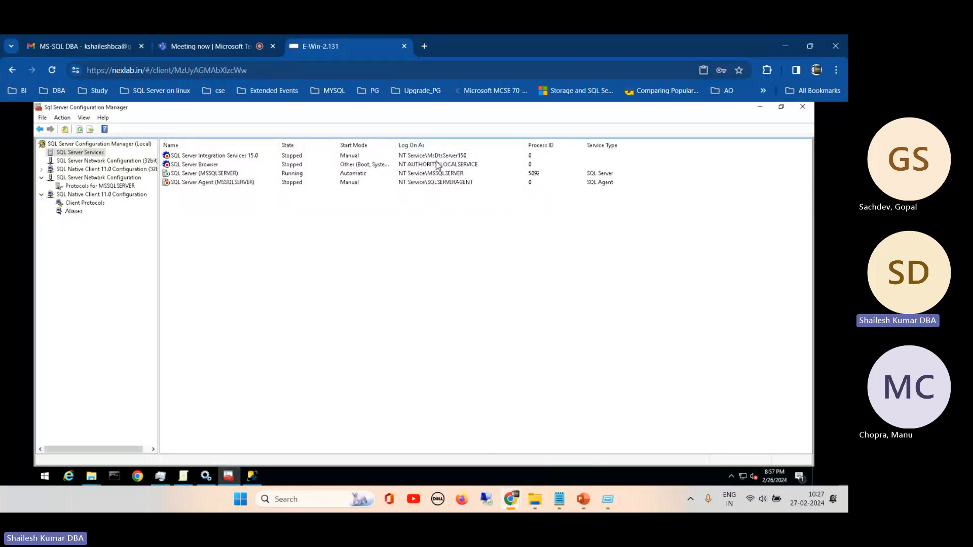
click(225, 174)
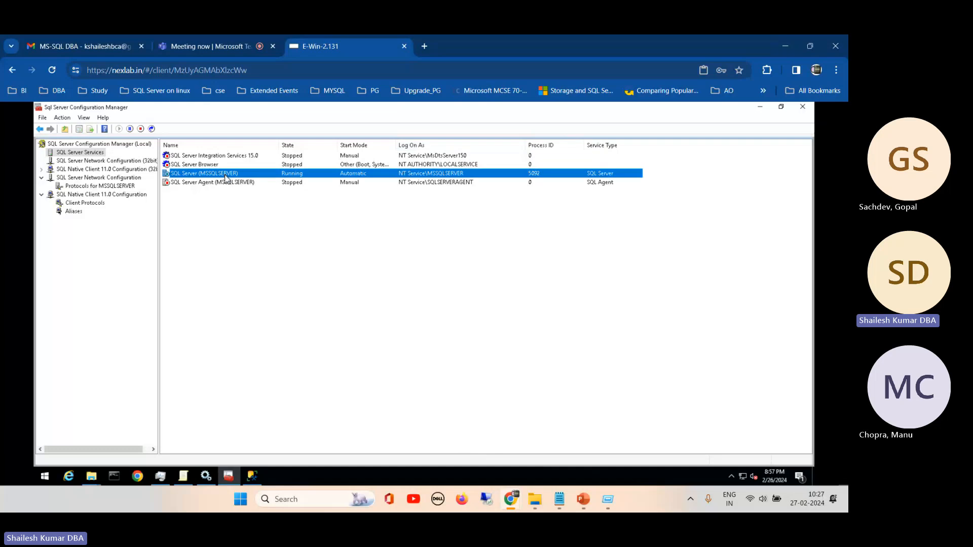
click(218, 183)
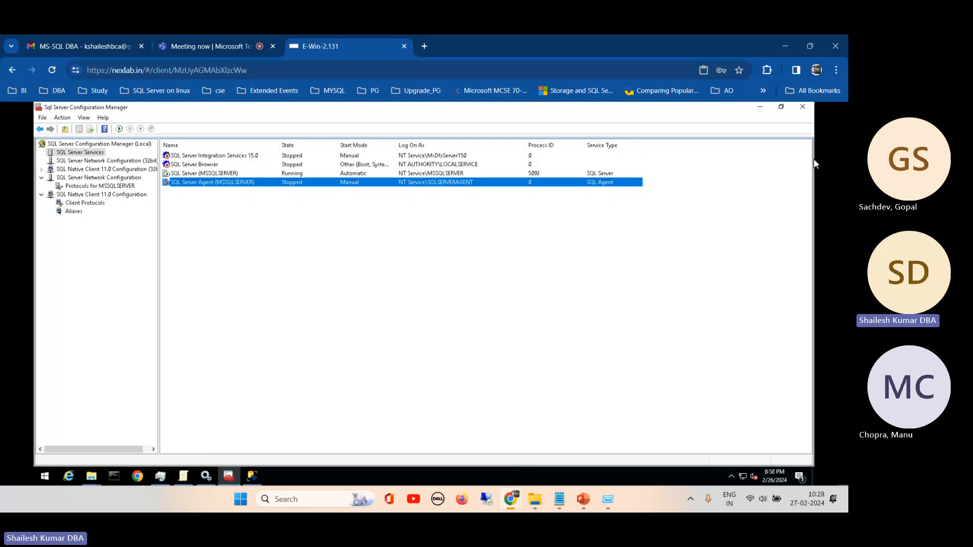
- View the 32-bit SQL Server Network Configuration and the services list, and return to the protocols for MSSQLSERVER
click(116, 162)
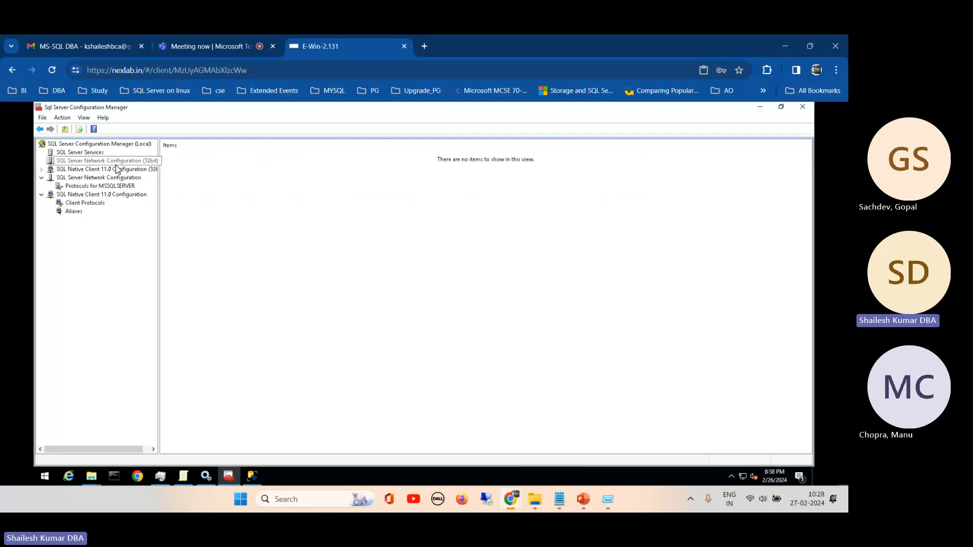
click(89, 153)
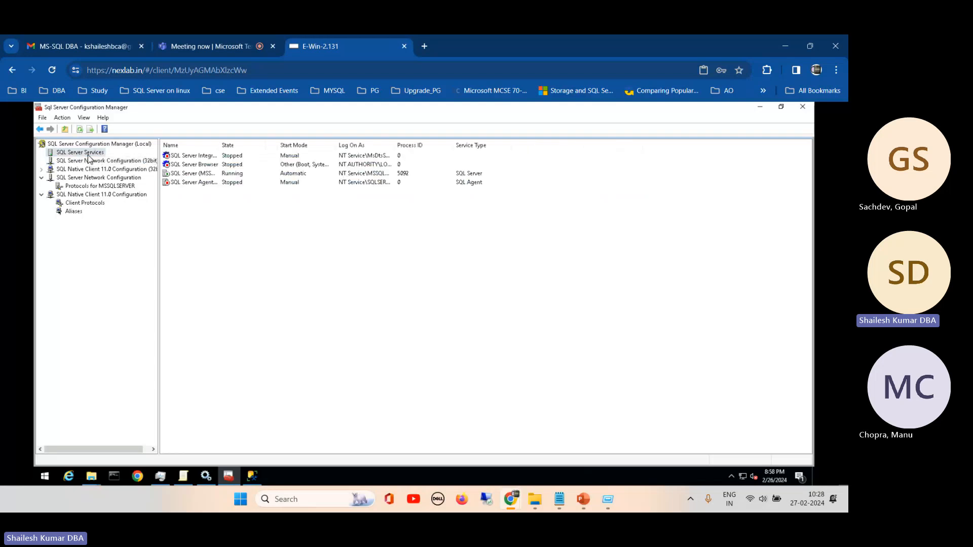
click(106, 186)
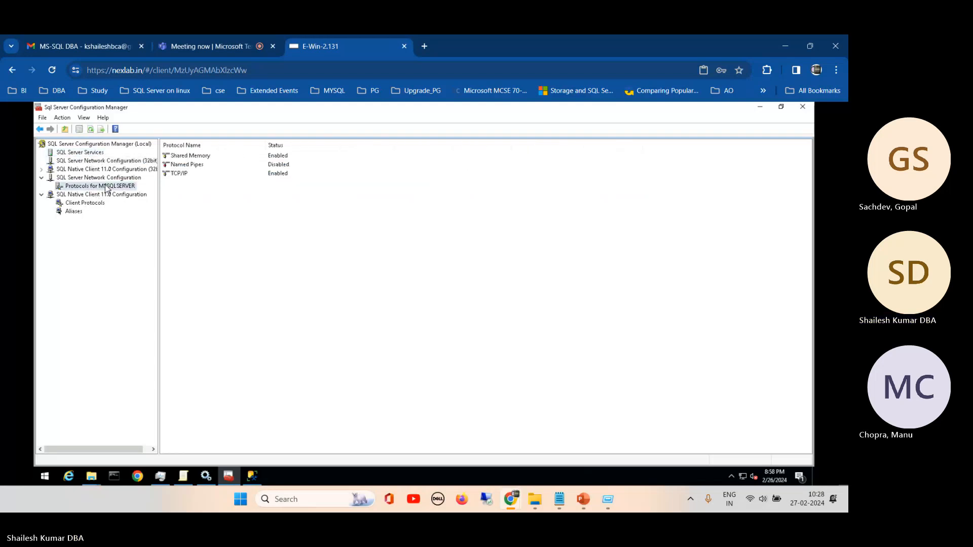
- Switch to the MSSQL Server DBA Training presentation in PowerPoint, review its contents slide, and return to the remote server
mouse_move(583, 500)
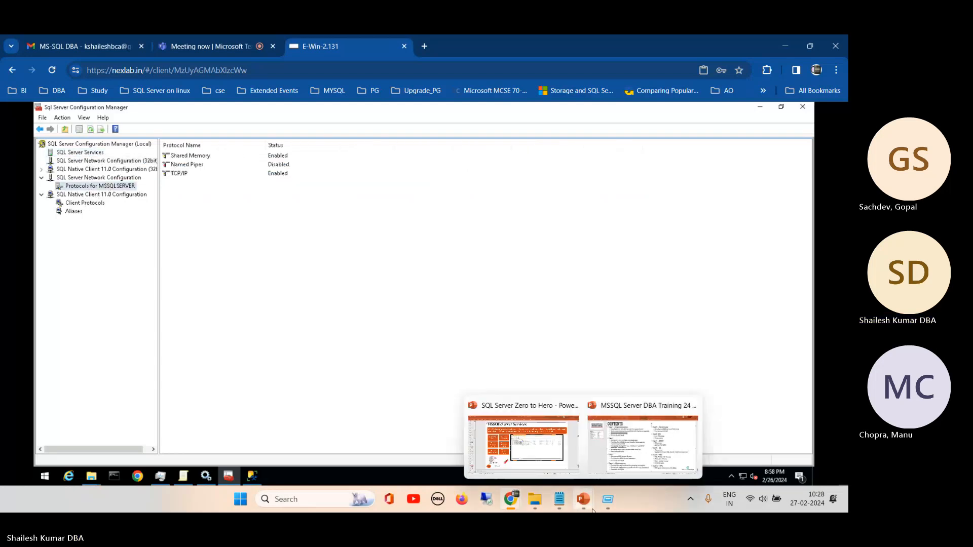
click(620, 447)
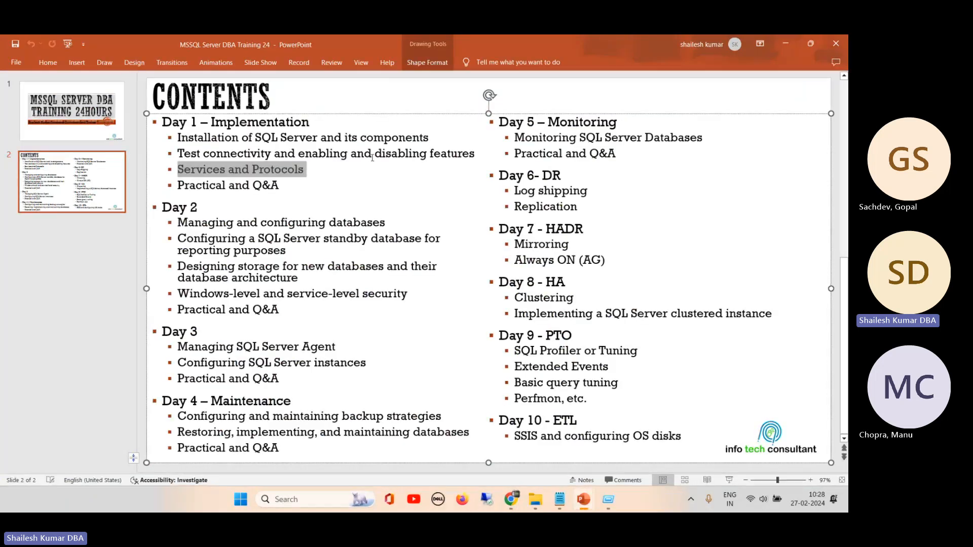
click(784, 45)
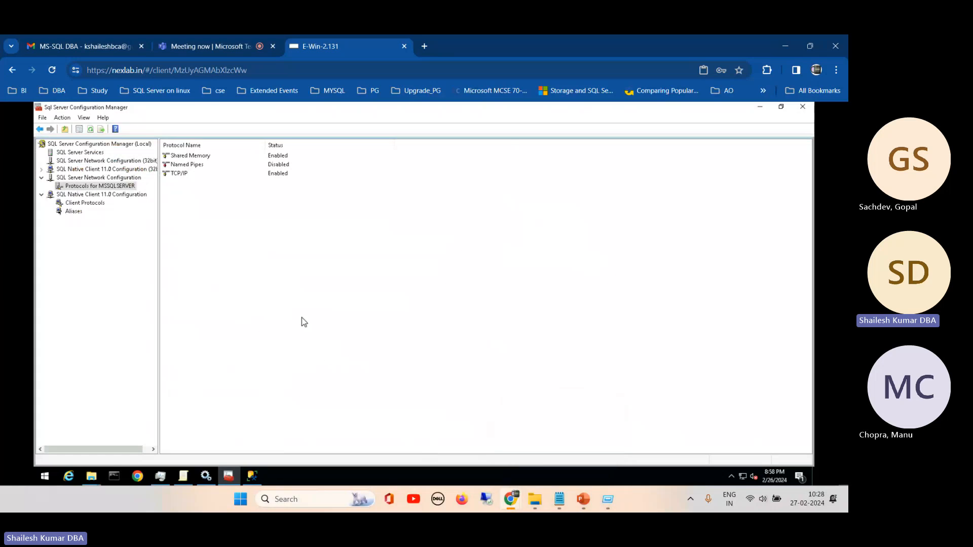
- Switch to SQL Server Management Studio and examine the sp_configure 'show advanced options' statement and the Database Mail XPs result
click(252, 477)
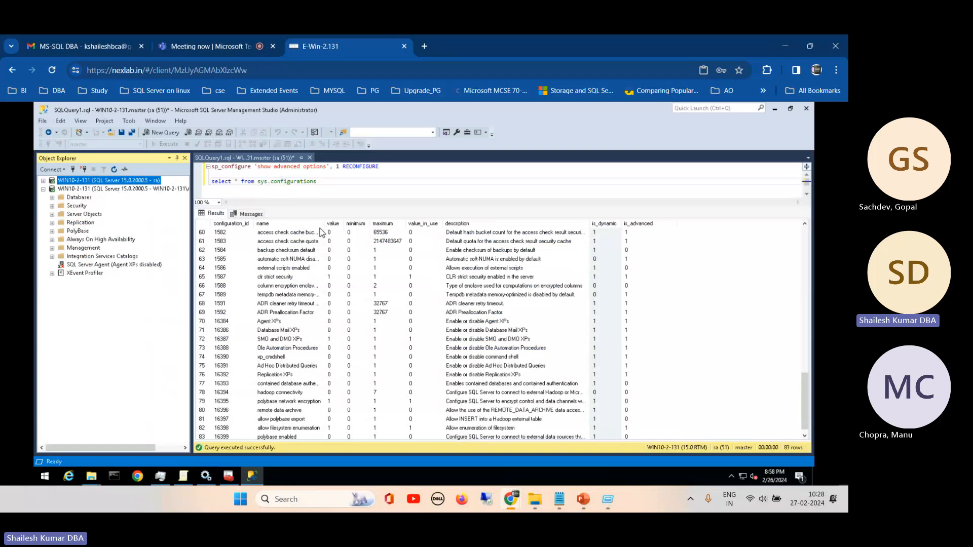
click(273, 331)
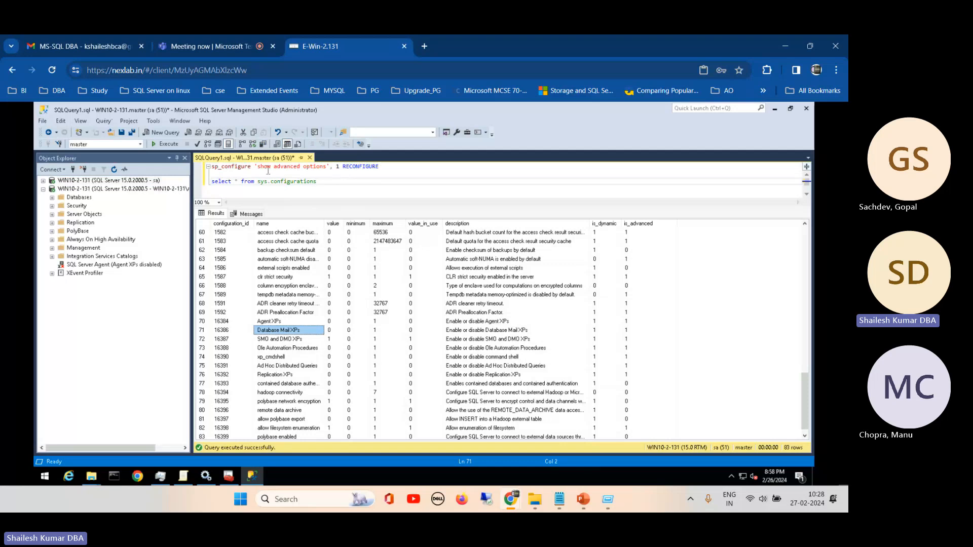
click(208, 166)
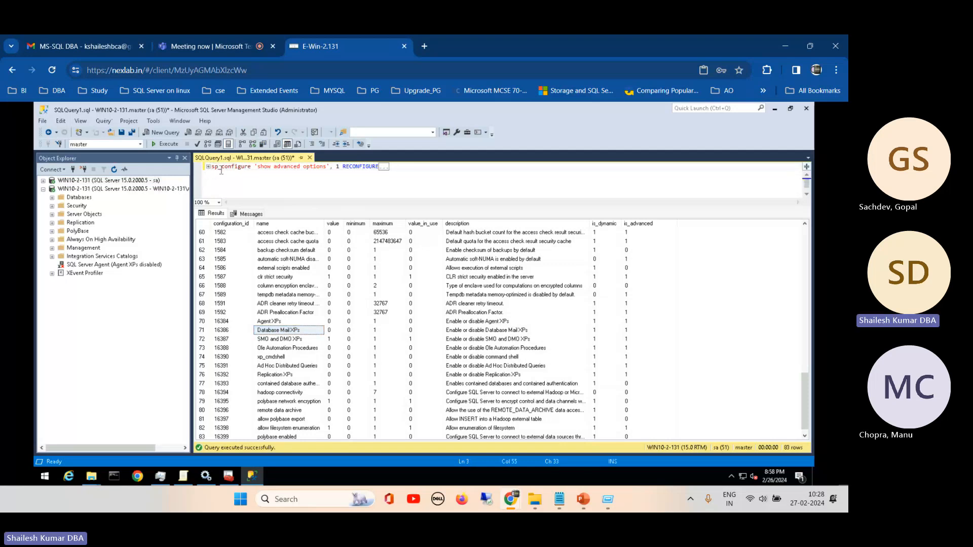
click(208, 167)
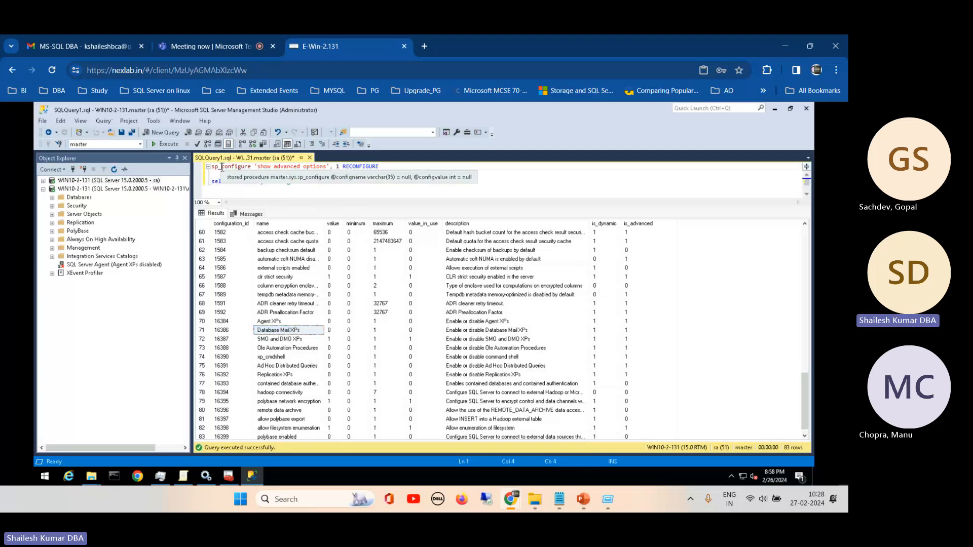
double_click(222, 167)
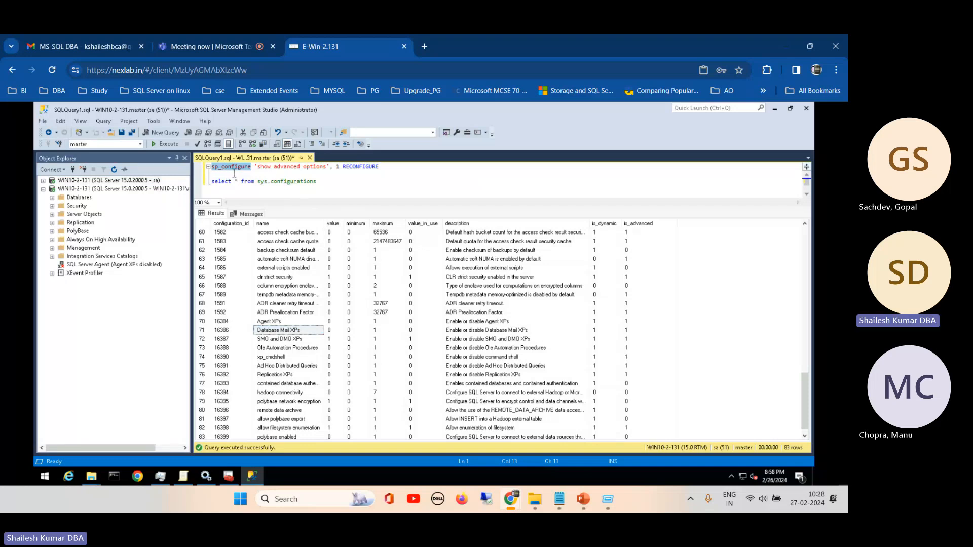
mouse_move(228, 170)
click(270, 168)
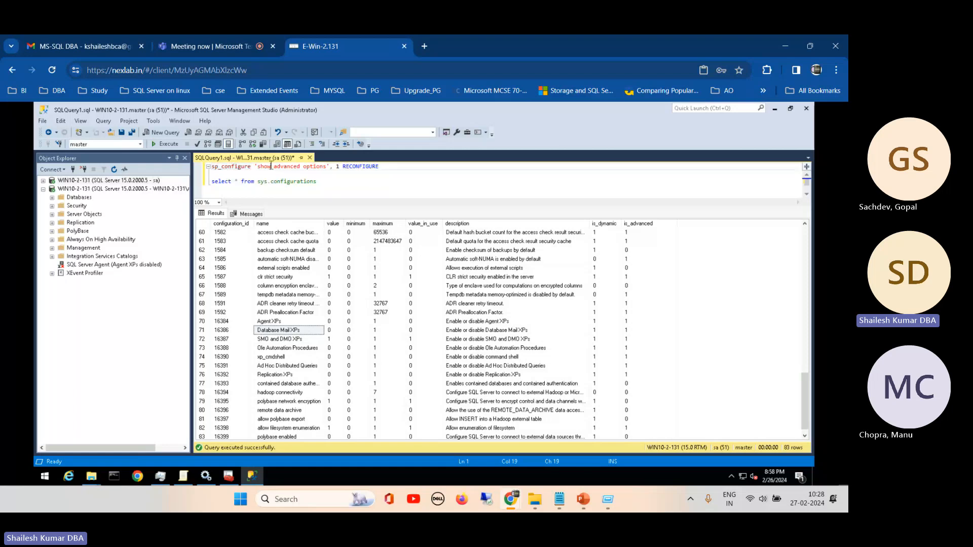
click(328, 167)
text(,)
click(390, 173)
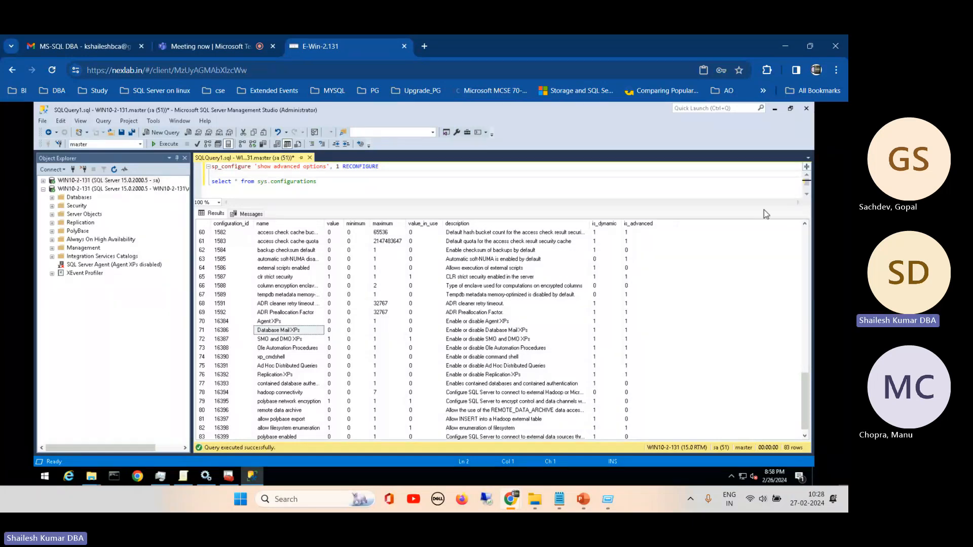
- Find the Database Mail XPs option in the results and replace 'show advanced options' with 'Database Mail XPs' in the sp_configure statement
drag(804, 410, 803, 421)
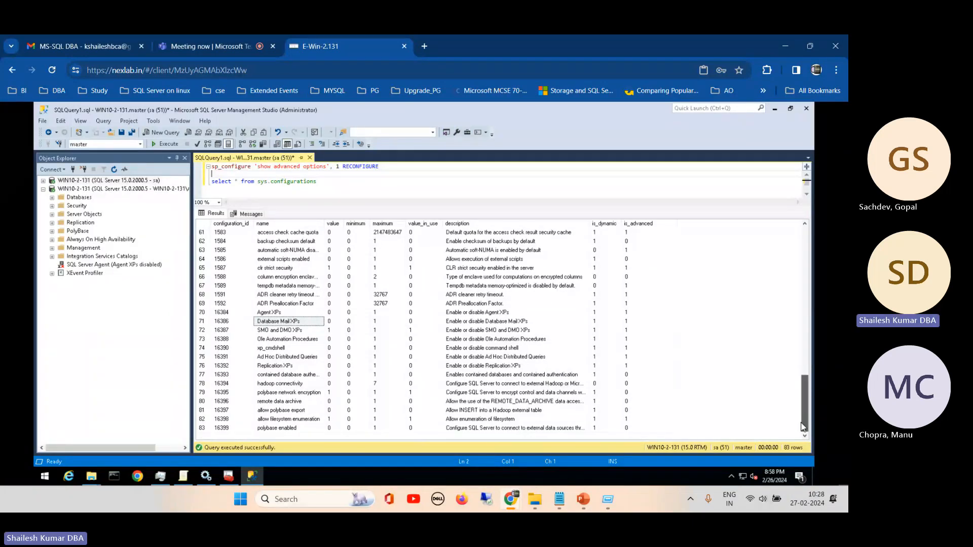
click(273, 313)
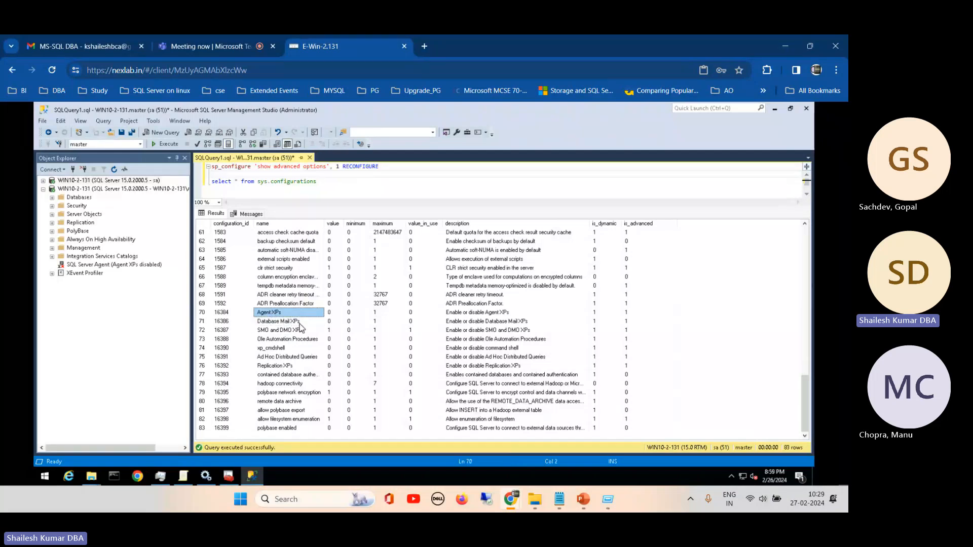
click(270, 366)
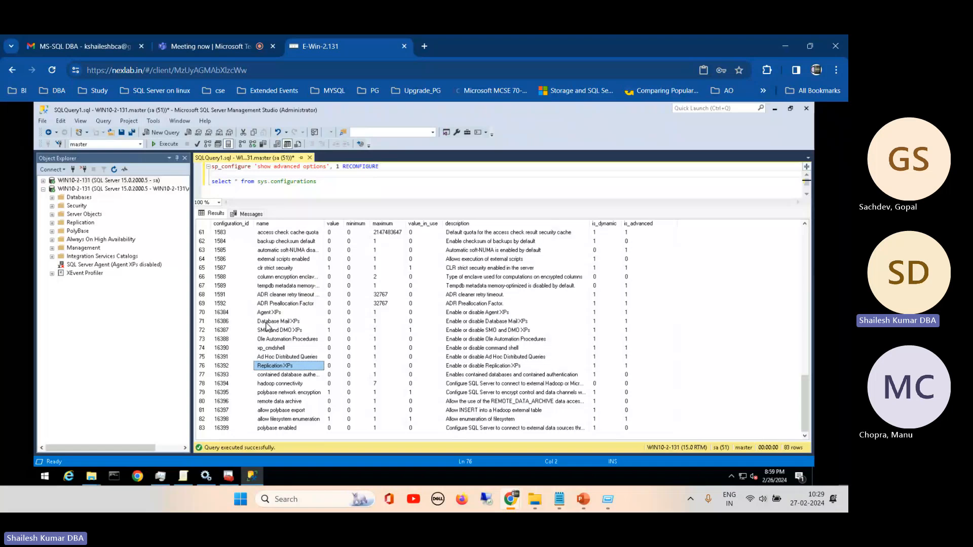
click(267, 322)
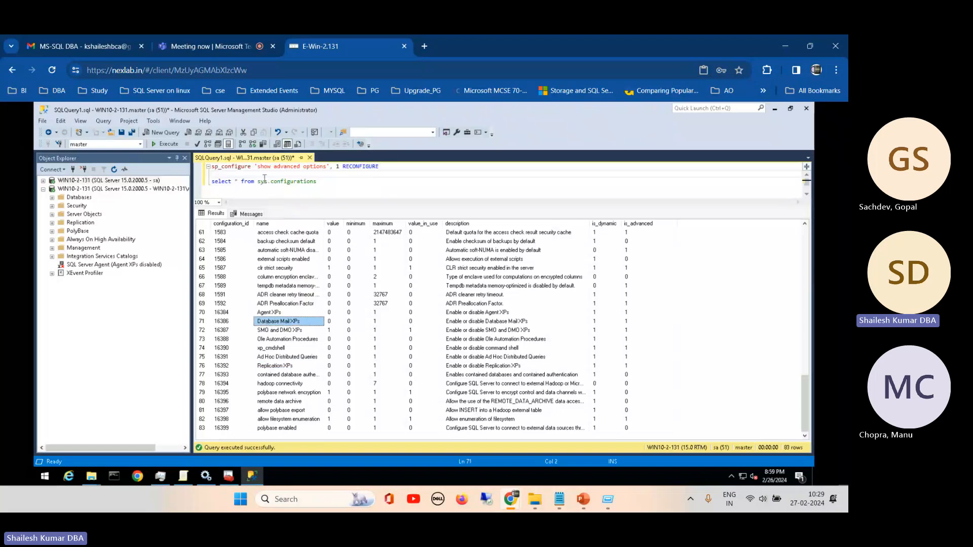
drag(257, 167, 327, 166)
text(Database Mail XPs)
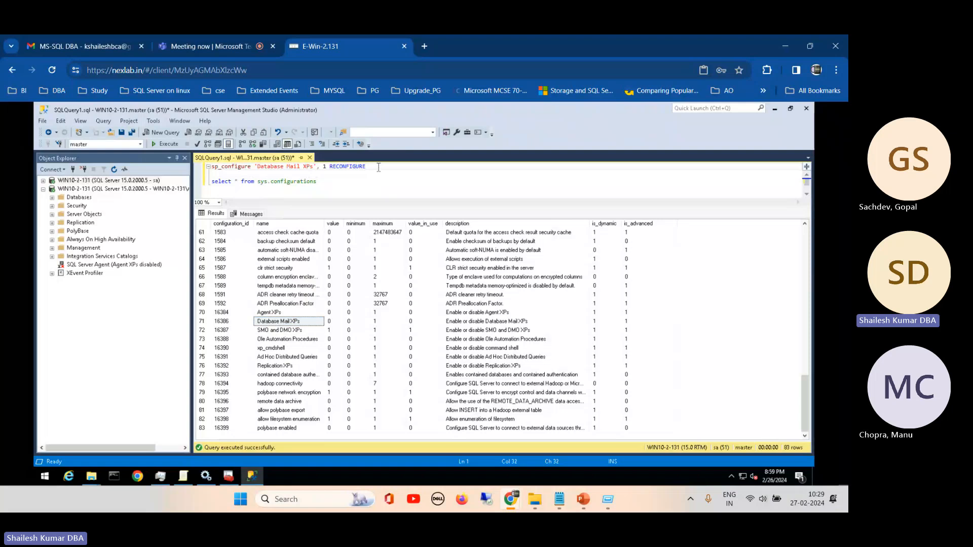
- Execute only the statement sp_configure 'Database Mail XPs', 1 RECONFIGURE
drag(379, 167, 210, 167)
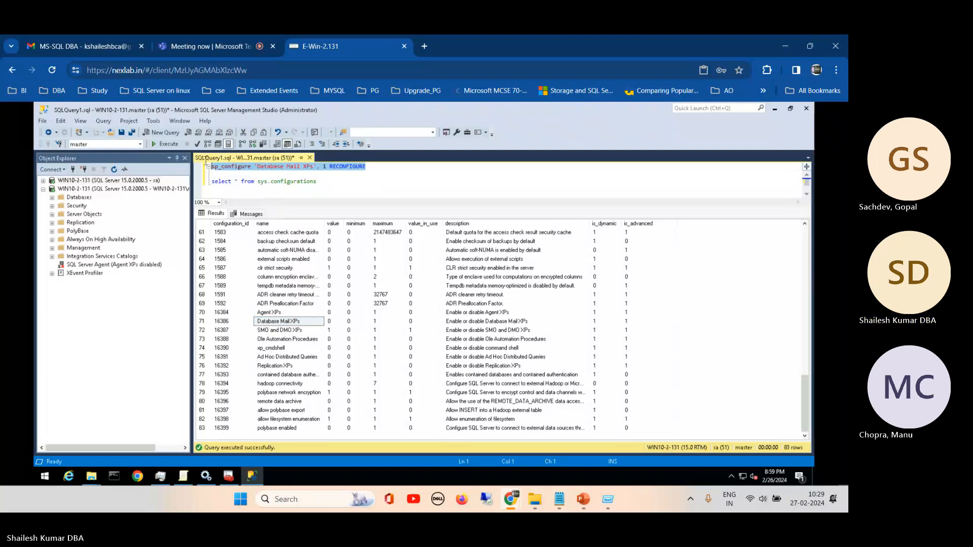
click(165, 145)
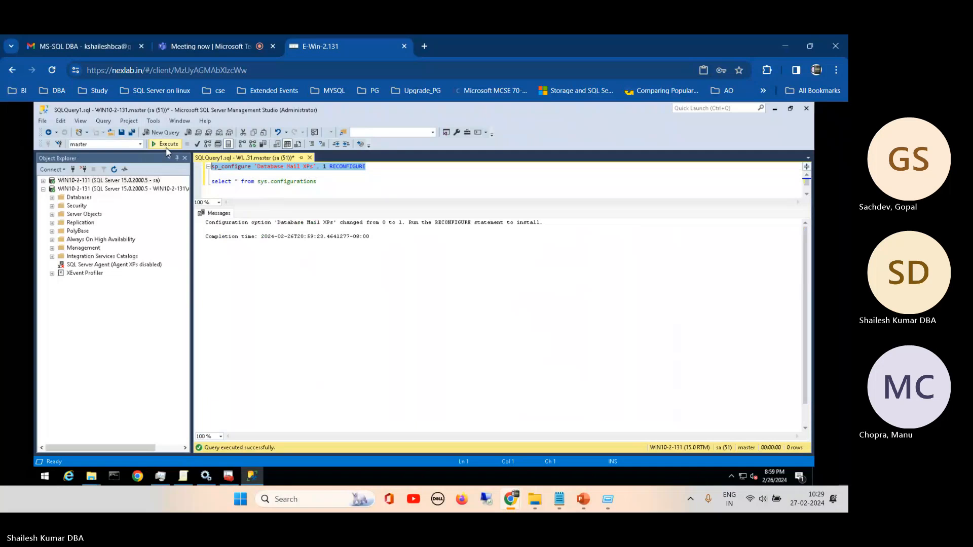
click(329, 175)
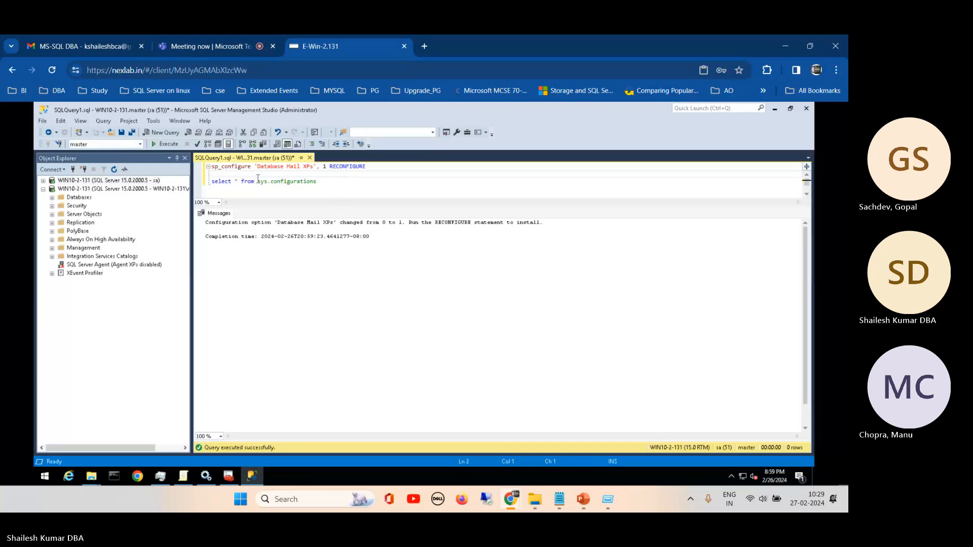
- Run sp_configure on its own and look through the listed options, checking the config and run values of Agent XPs
click(226, 169)
double_click(227, 170)
key(F5)
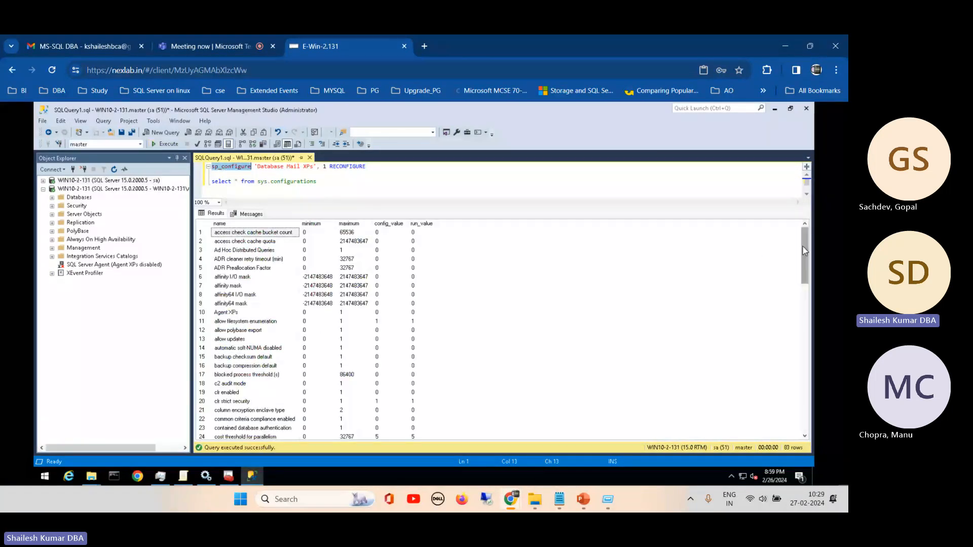
drag(805, 261, 816, 378)
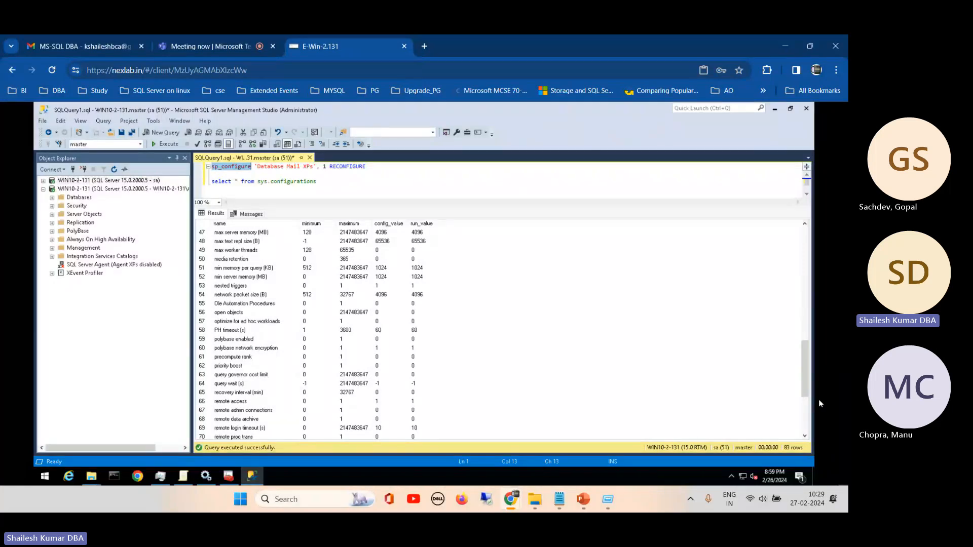
drag(805, 350, 808, 422)
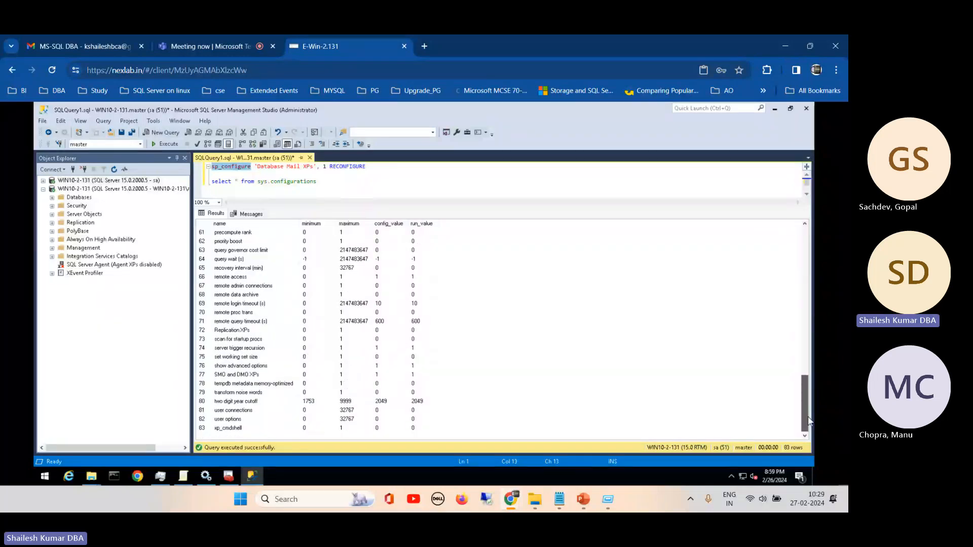
scroll(794, 362, up, 1)
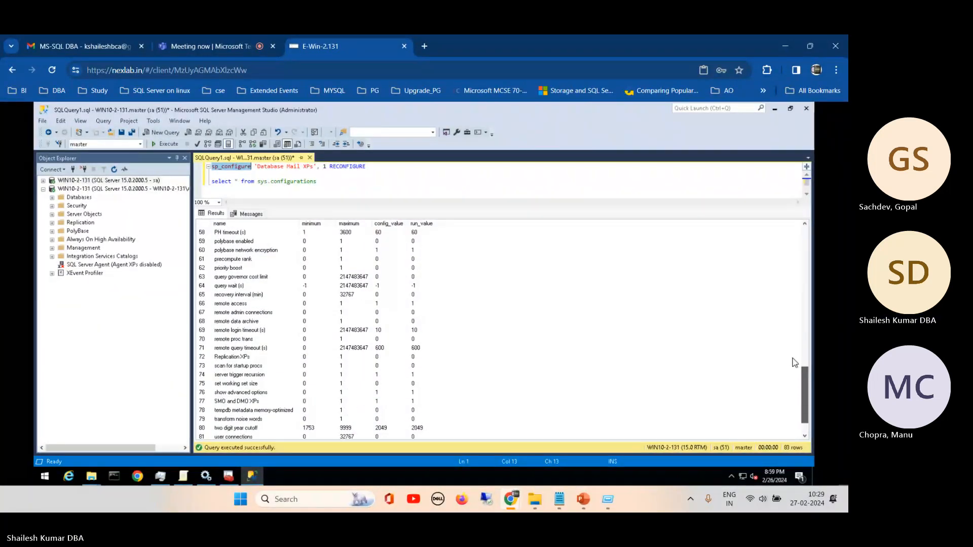
scroll(793, 362, up, 15)
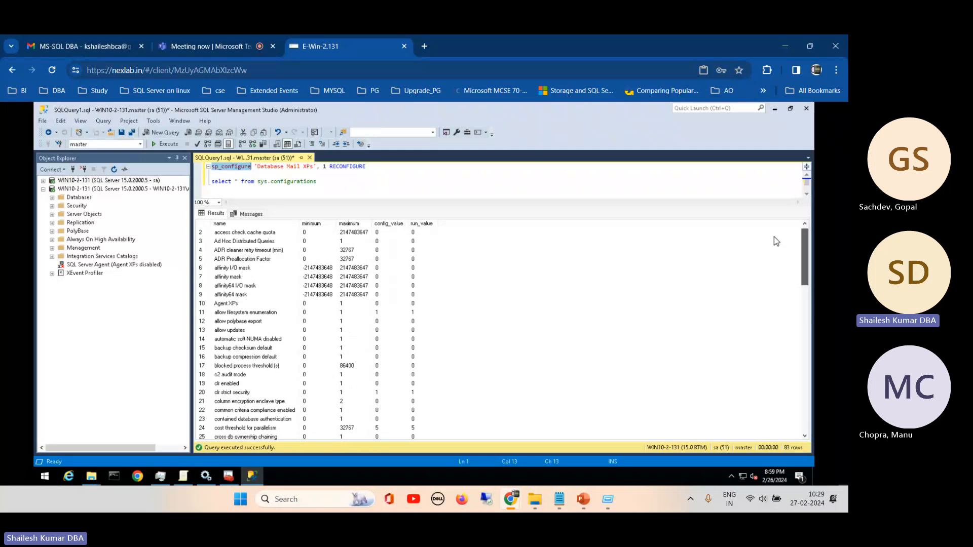
click(238, 303)
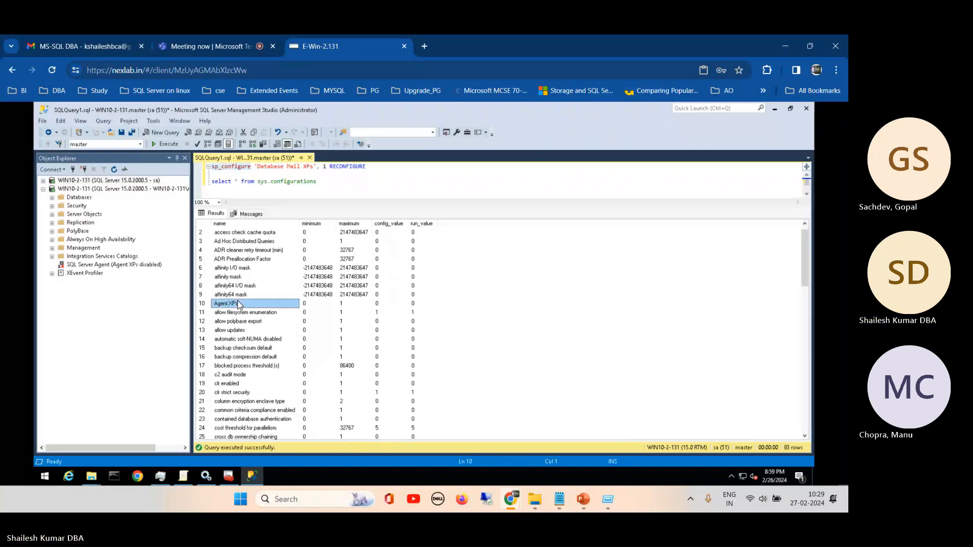
- Start the SQL Server Agent service from the Object Explorer and confirm the start
click(74, 267)
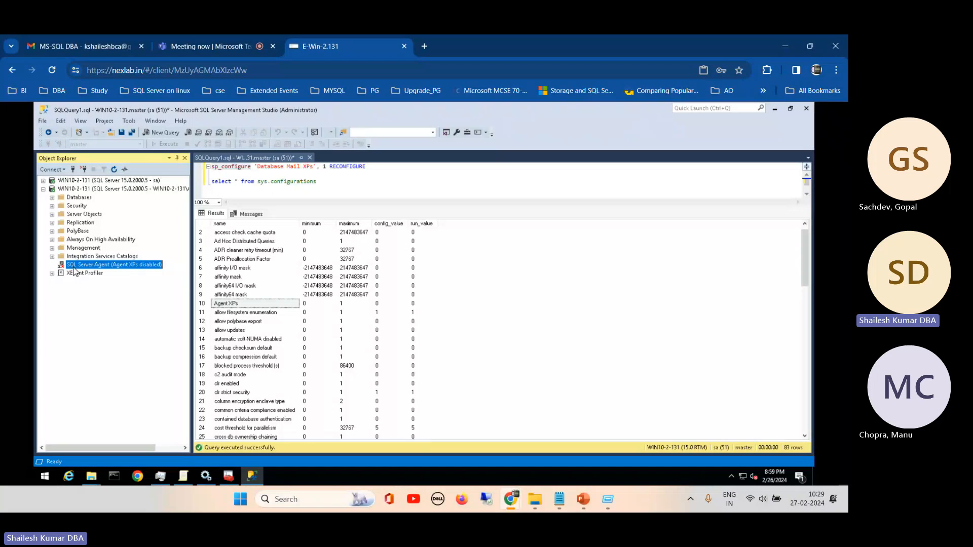
right_click(74, 271)
click(99, 296)
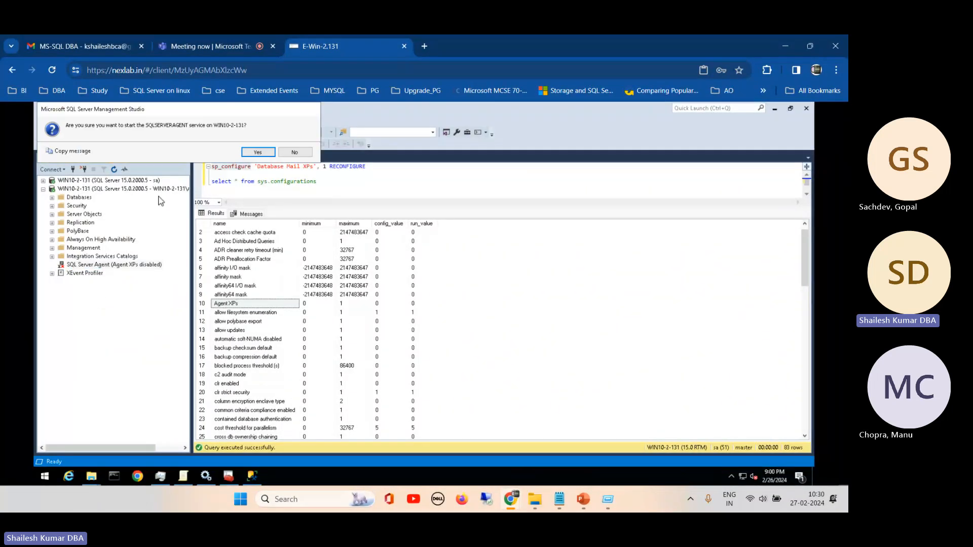
click(255, 152)
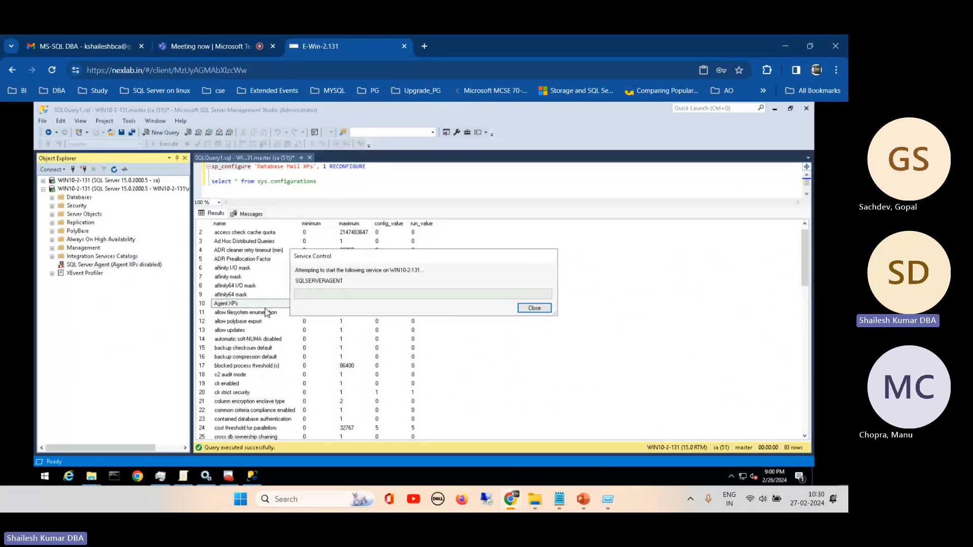
drag(324, 256, 491, 144)
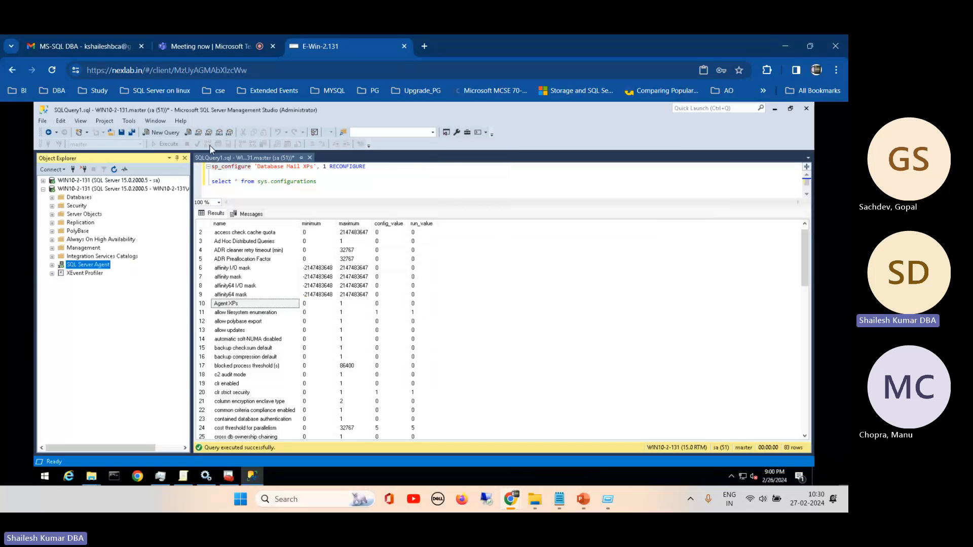
- Run sp_configure again and check the Agent XPs row's config and run values
double_click(234, 167)
key(F5)
click(413, 312)
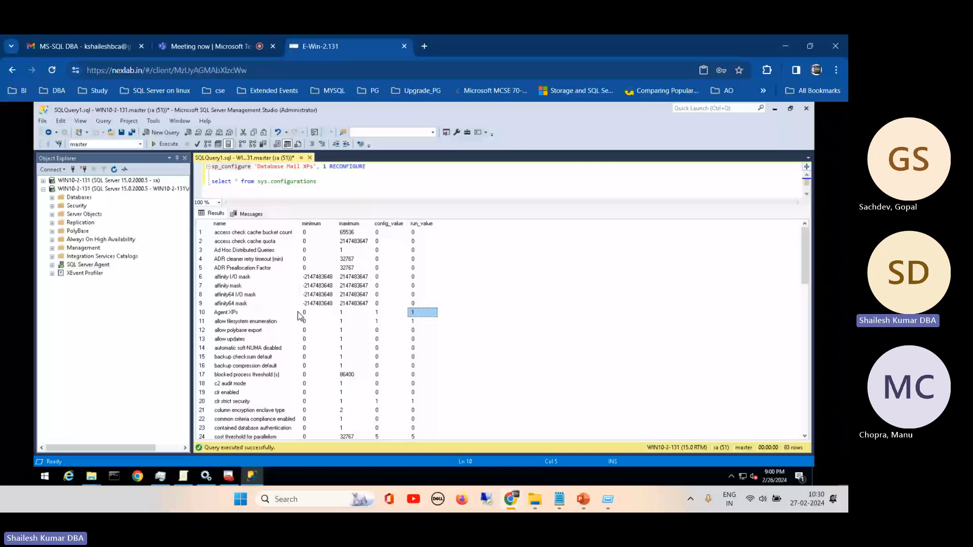
click(202, 313)
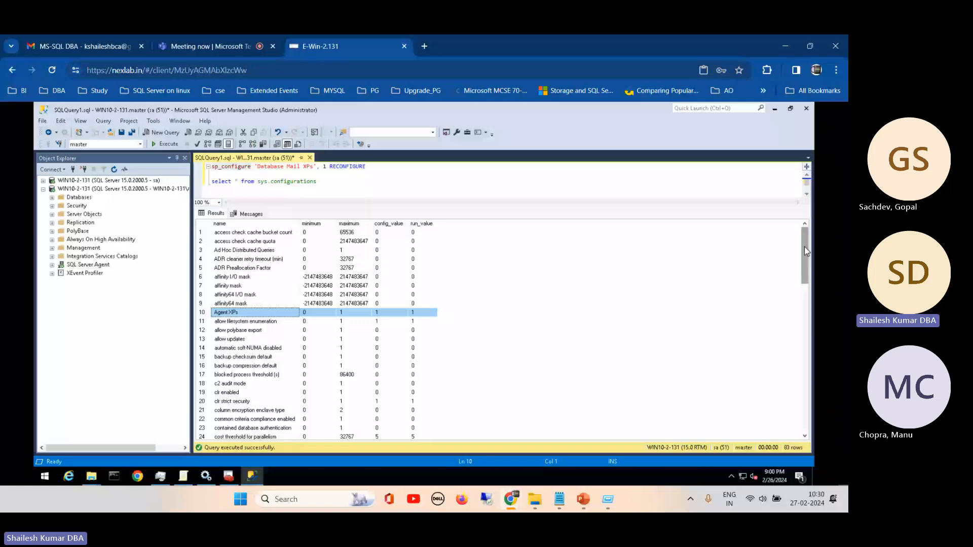
- Check the Database Mail XPs row's config and run values in the sp_configure results and examine the fill factor (%) row
drag(805, 251, 805, 288)
click(418, 329)
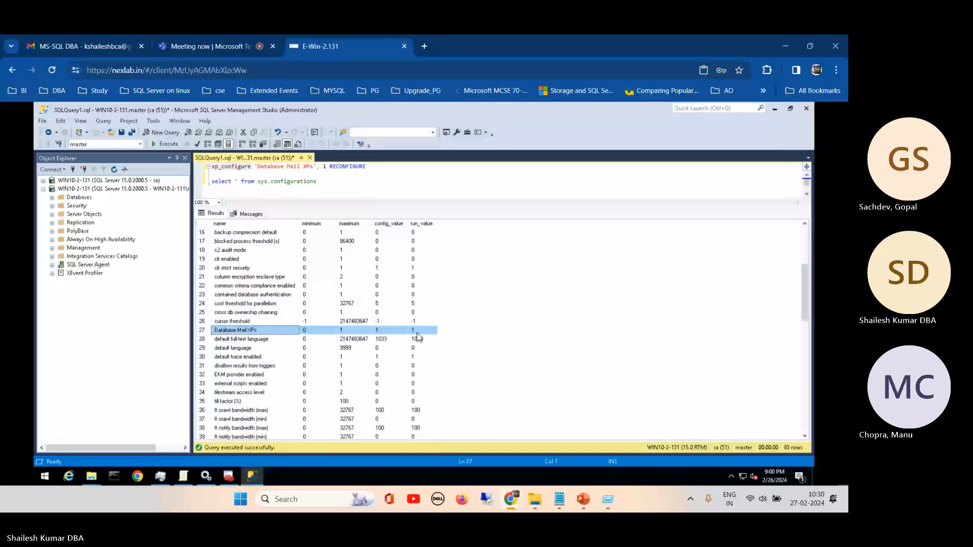
click(417, 330)
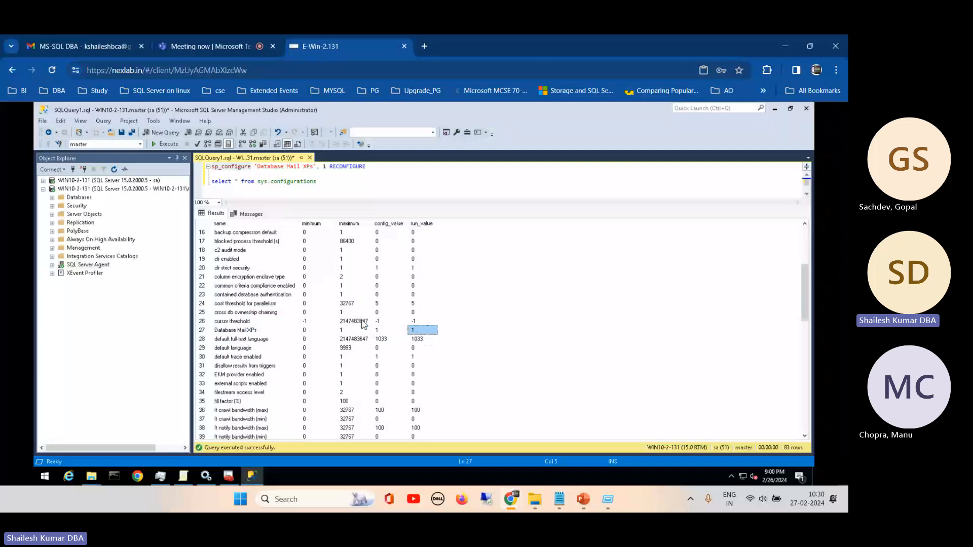
click(201, 401)
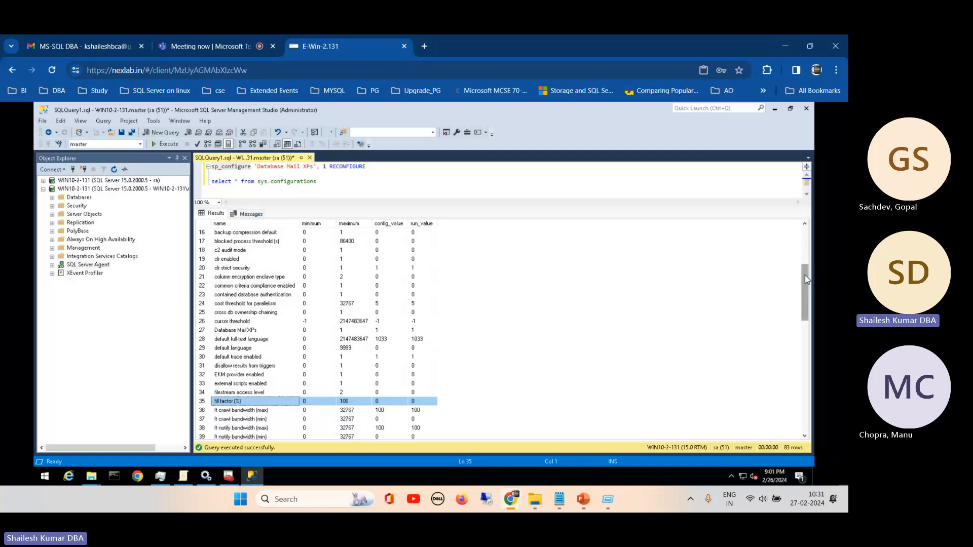
- Look through the remaining sp_configure options and check the run value of remote login timeout (s)
drag(805, 279, 808, 362)
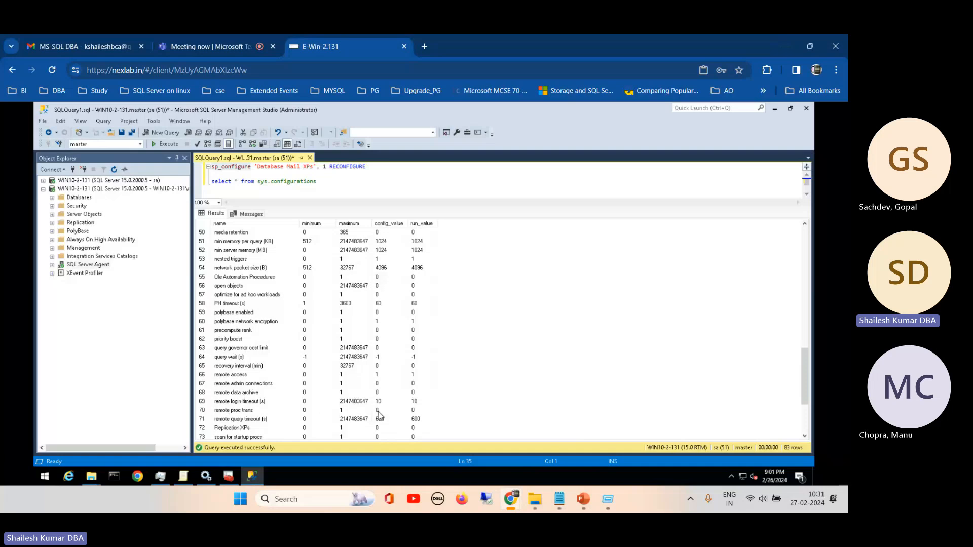
click(420, 403)
drag(803, 386, 271, 205)
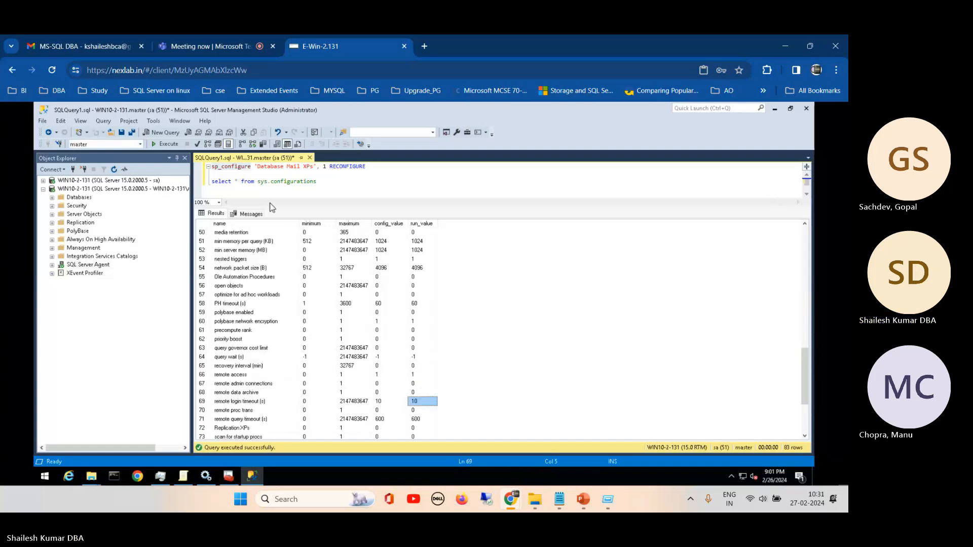
click(353, 183)
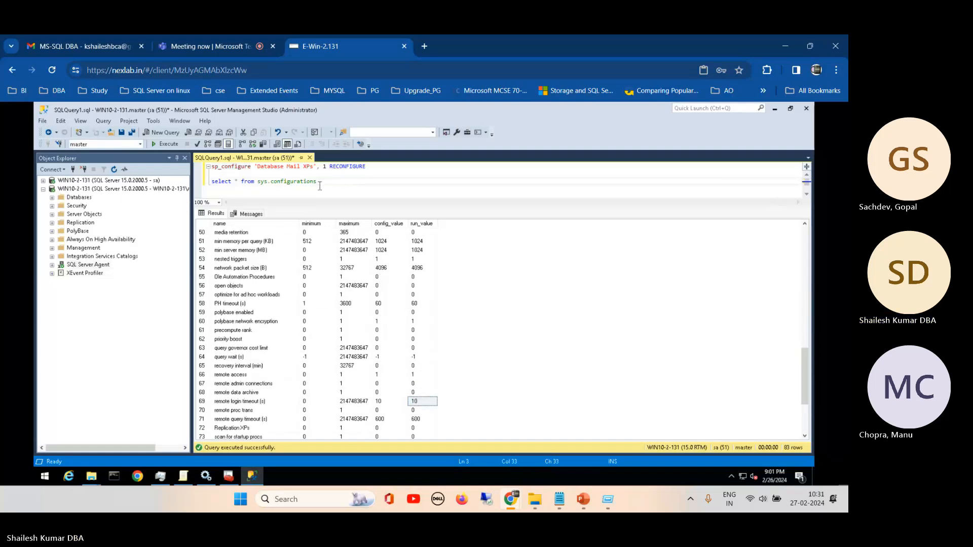
- Expand the sa-connected WIN10-2-131 server in the Object Explorer and collapse its Management folder
click(43, 186)
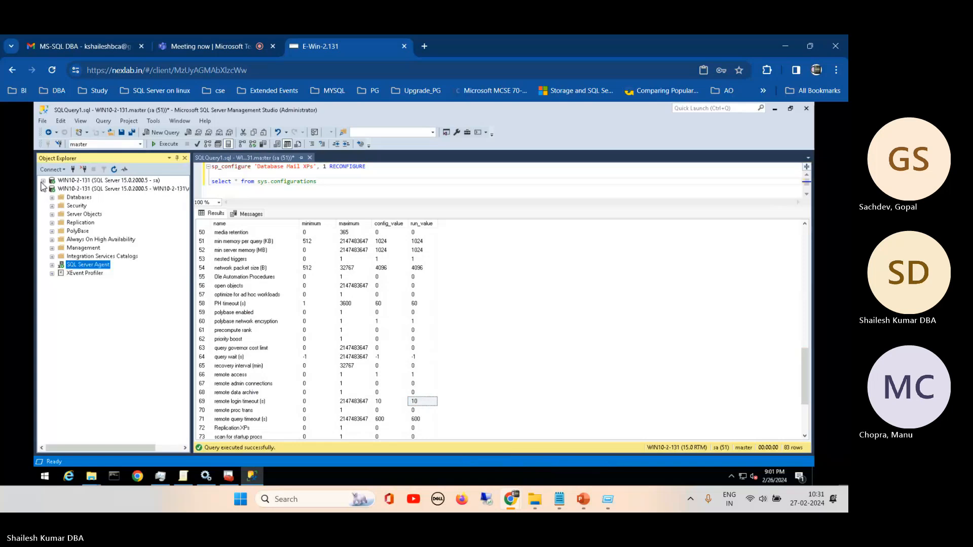
click(42, 181)
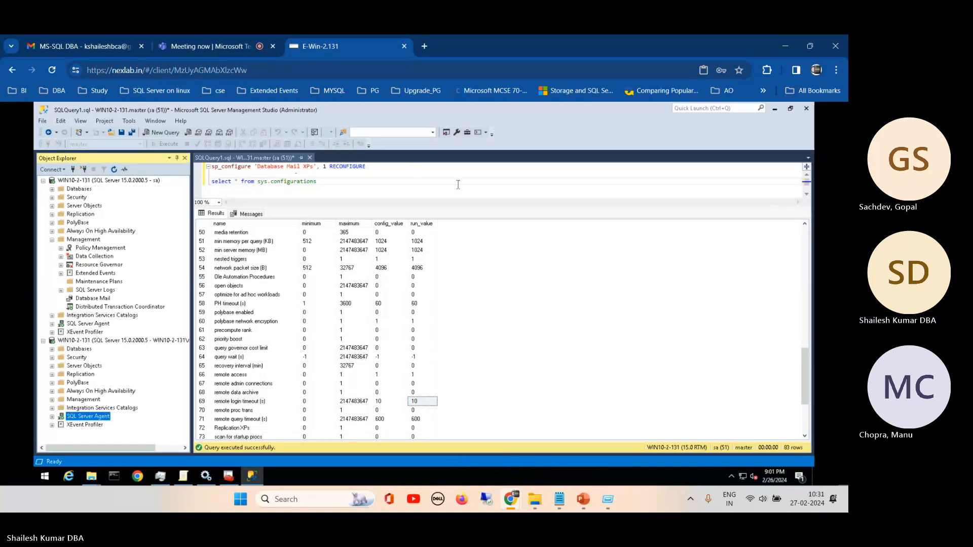
click(52, 240)
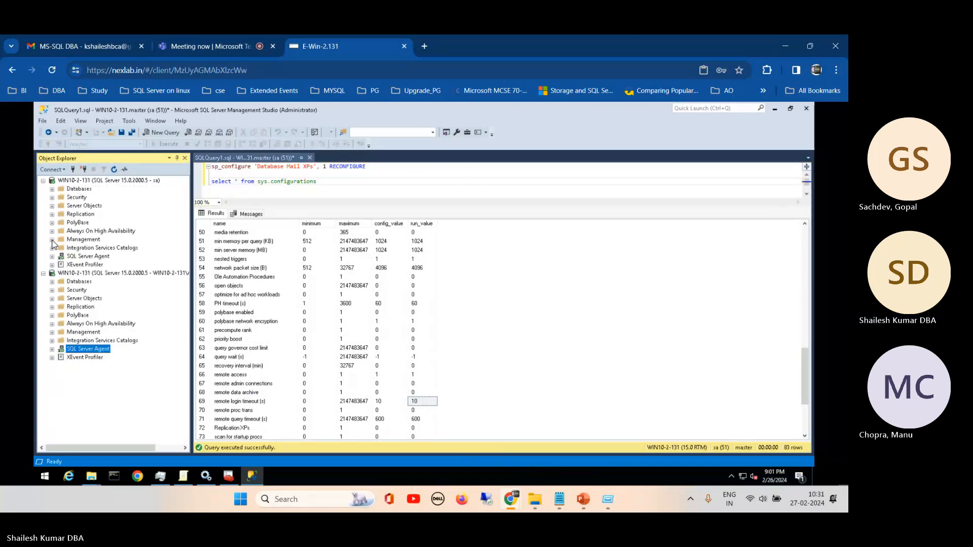
- Switch to the MSSQL Server DBA Training 24 presentation in PowerPoint and review the Day 1 topic on test connectivity and enabling and disabling features
click(582, 500)
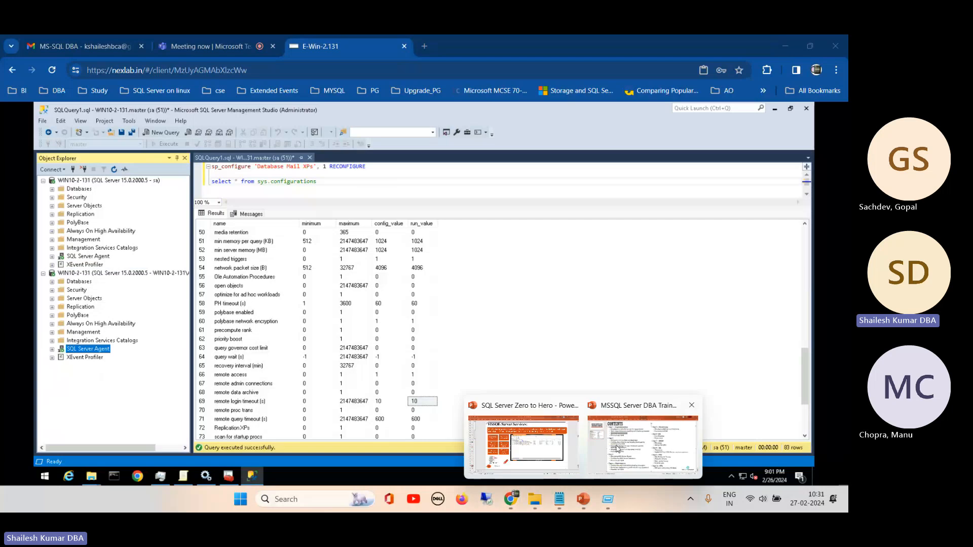
click(658, 425)
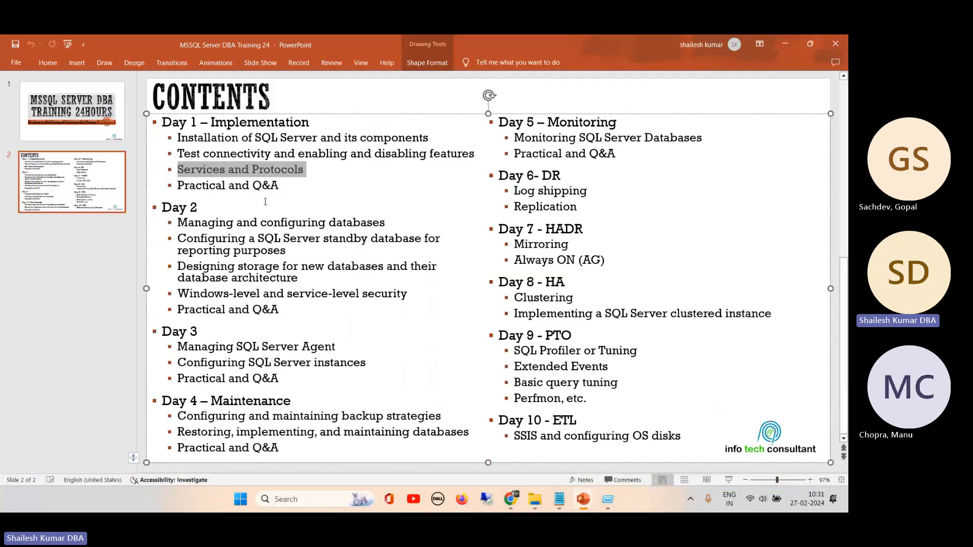
click(327, 153)
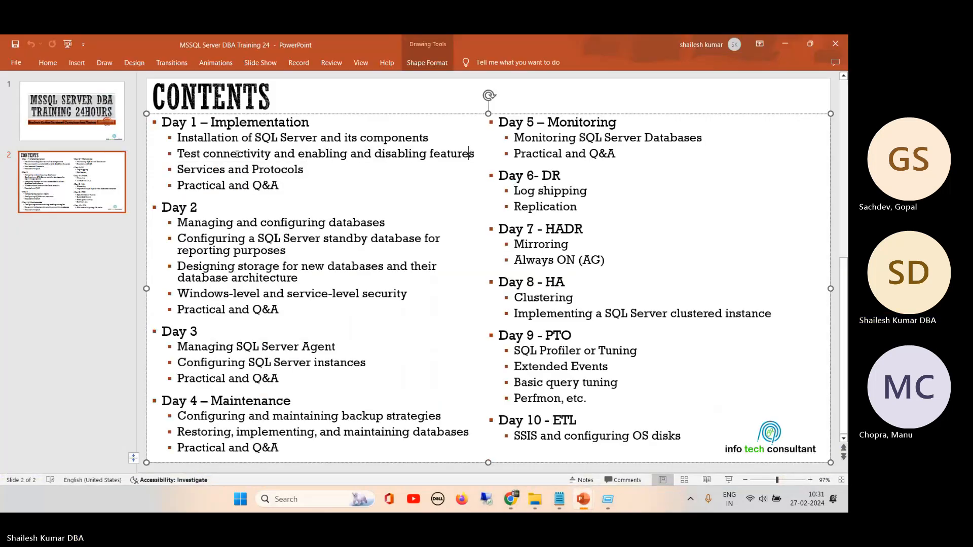